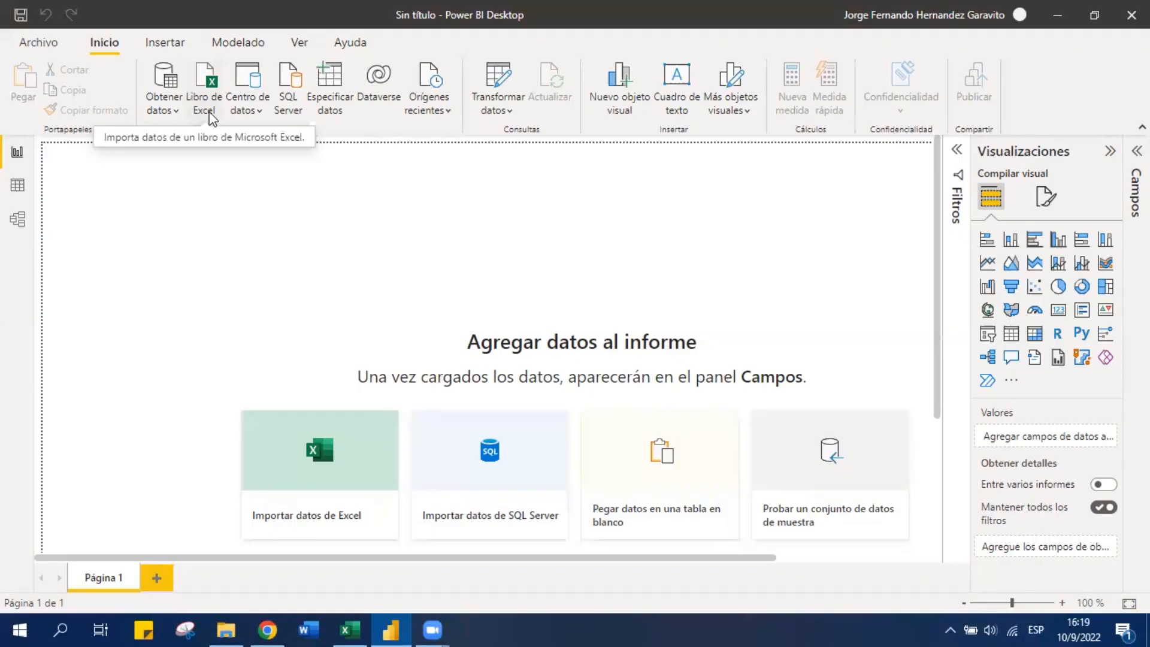
Start a data import from the web, then copy the direct path of Caso Dirigido 2 Base.xlsx from its details in OneDrive in Chrome
left_click(166, 111)
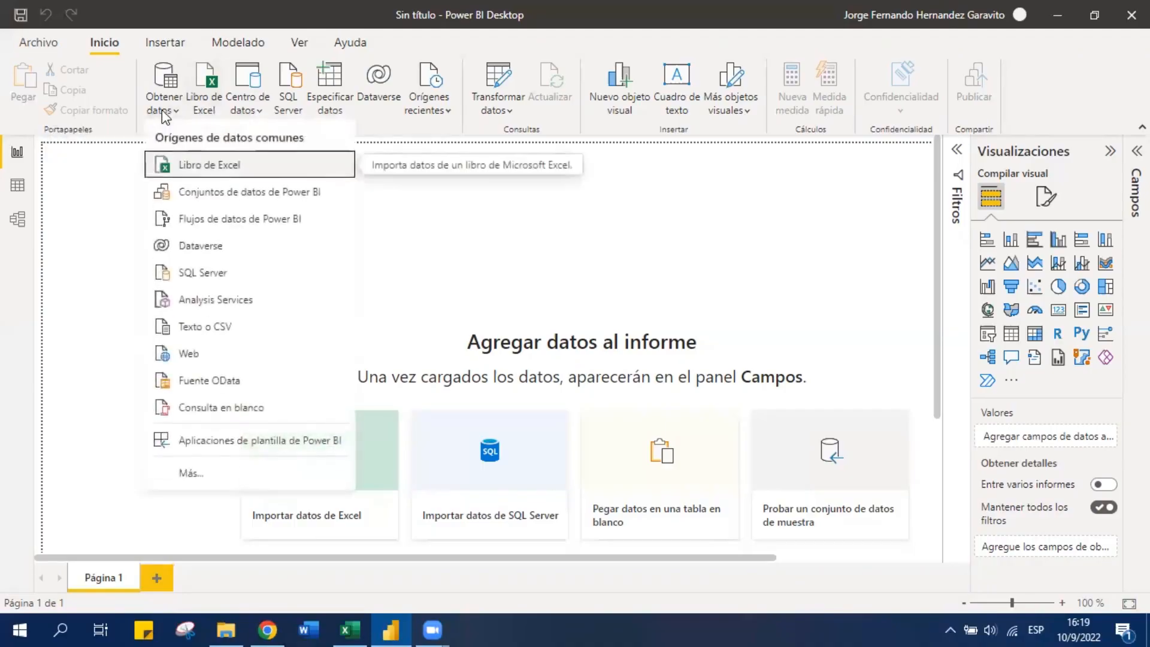
left_click(224, 355)
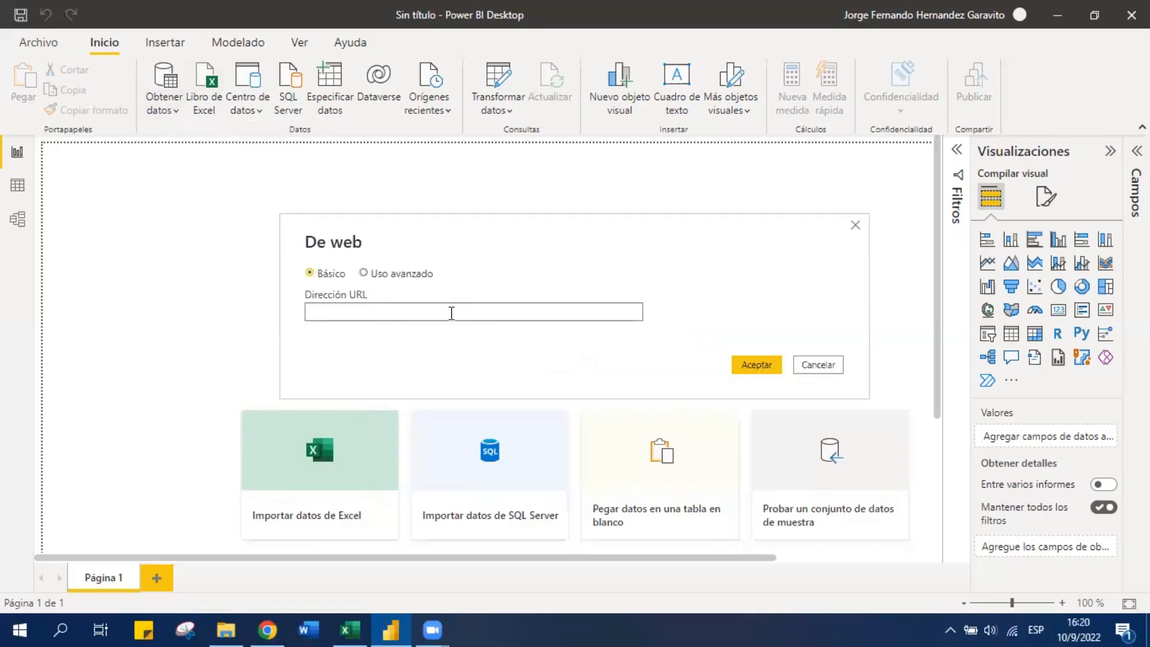
left_click(267, 630)
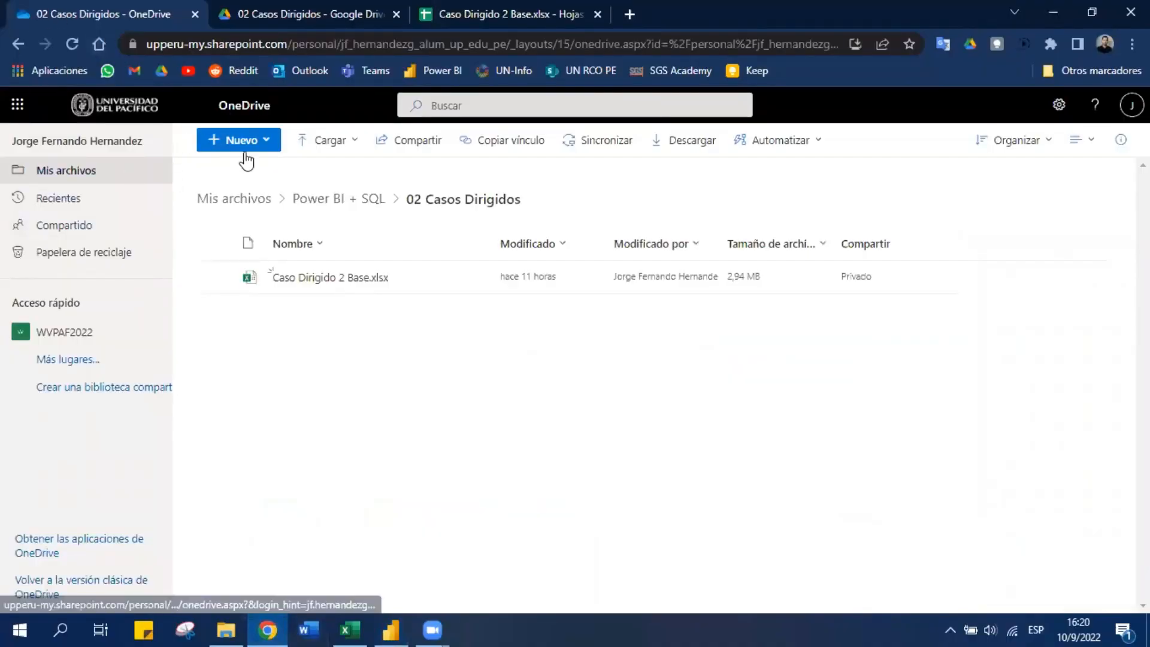
right_click(355, 288)
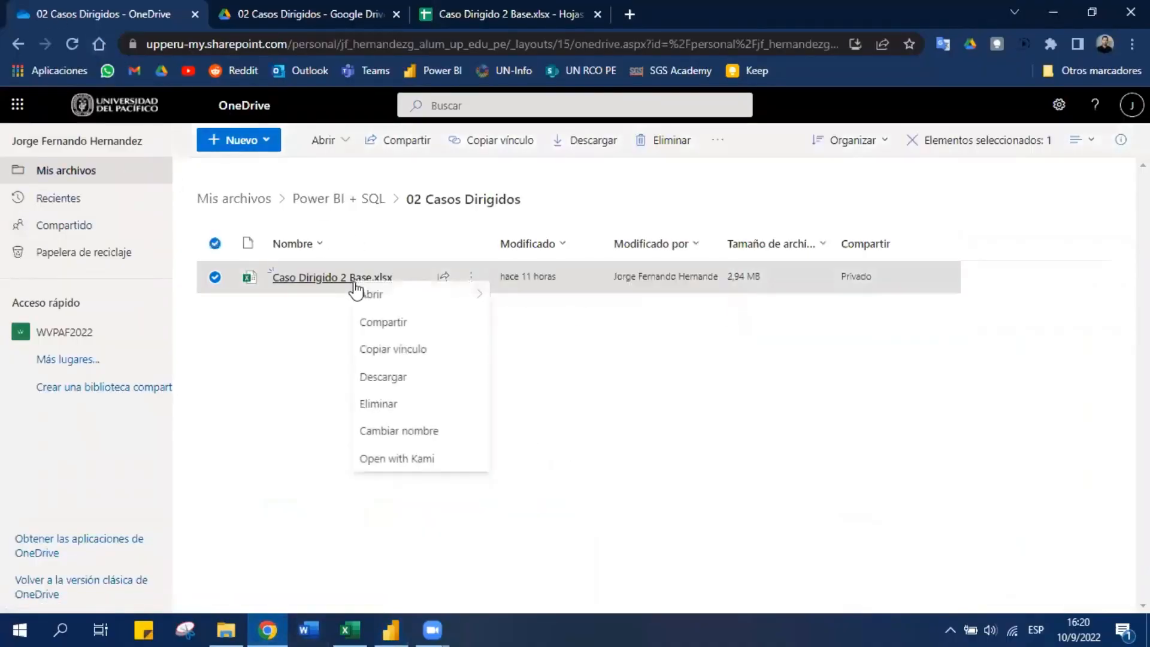
left_click(304, 349)
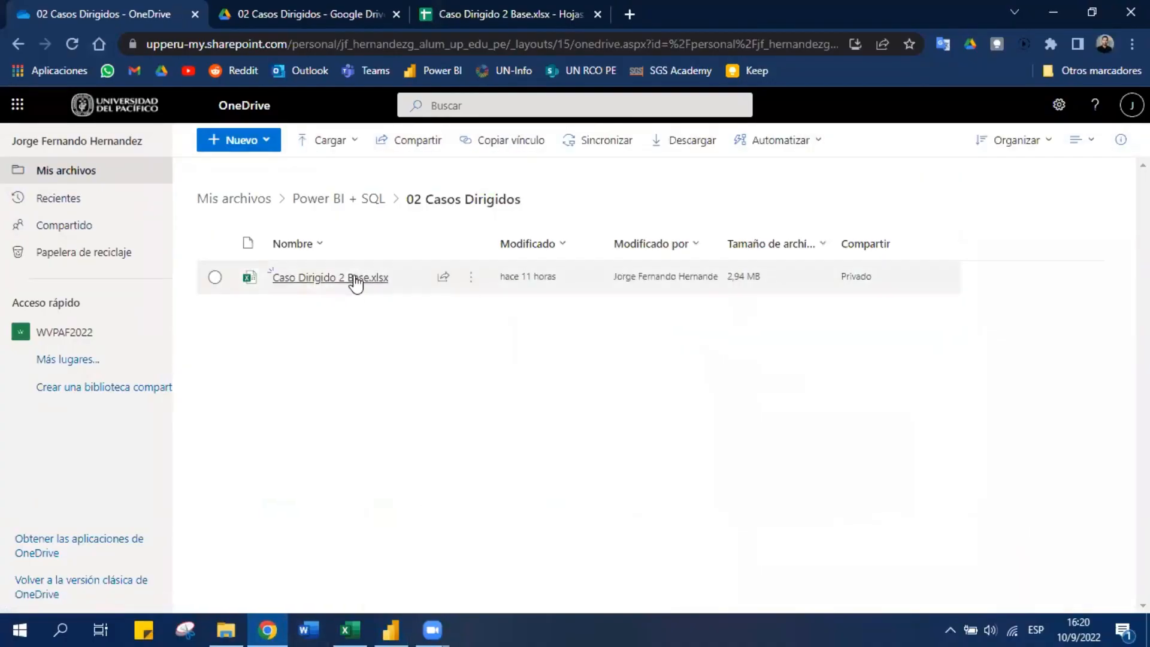
left_click(473, 283)
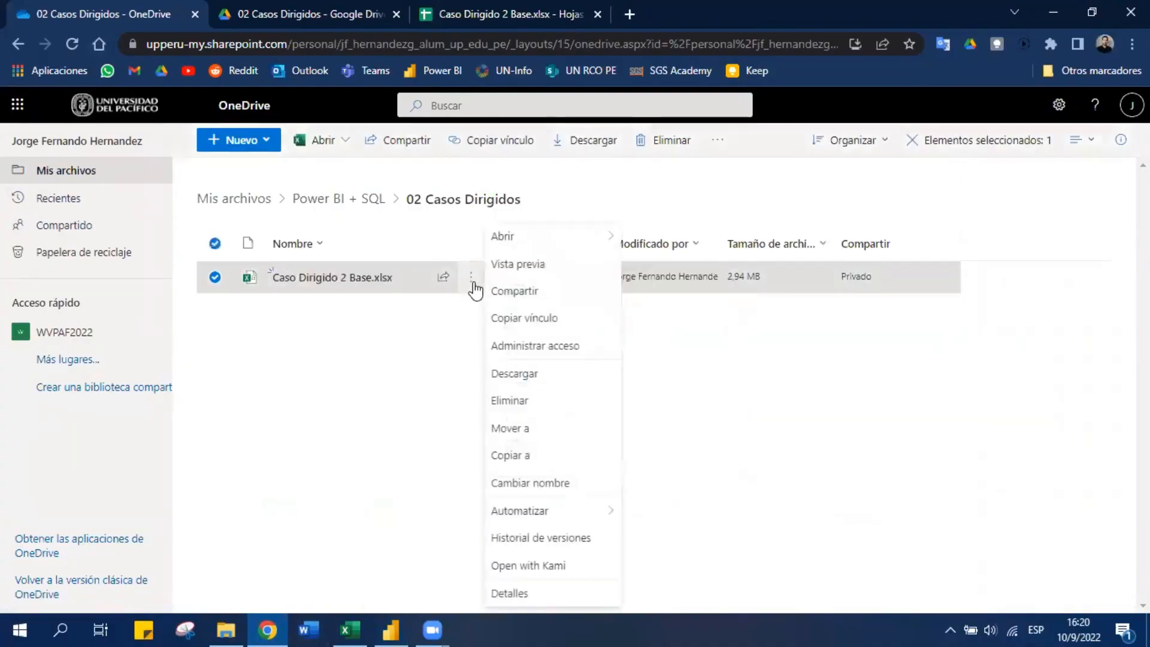
left_click(547, 592)
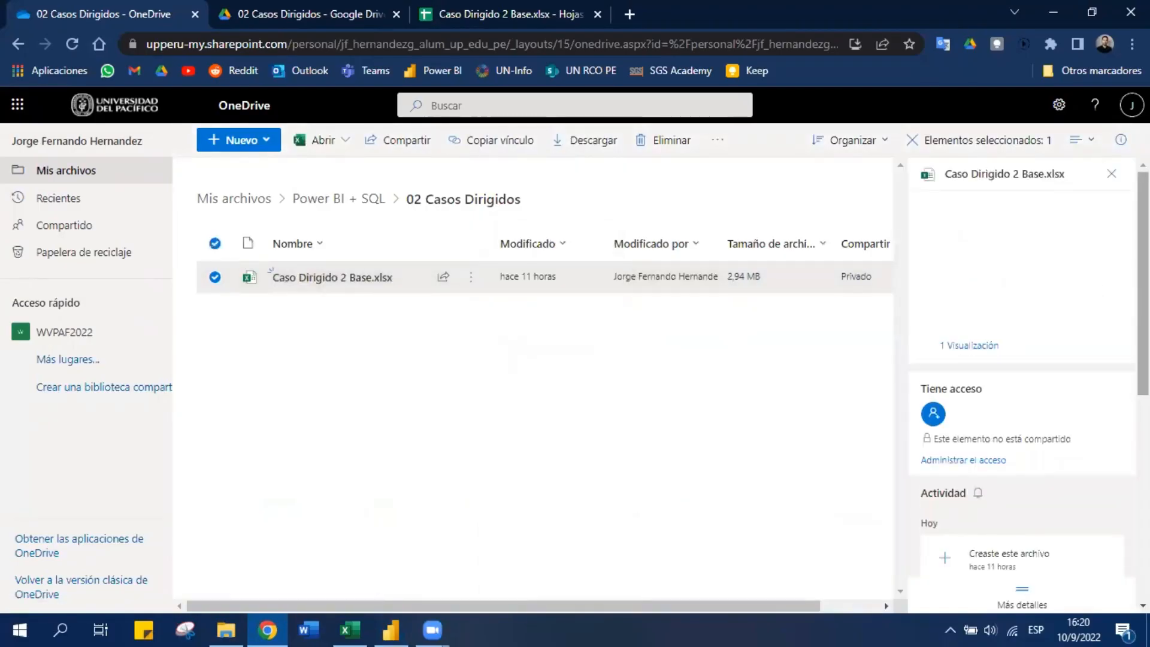
scroll(1023, 389, "down", 4)
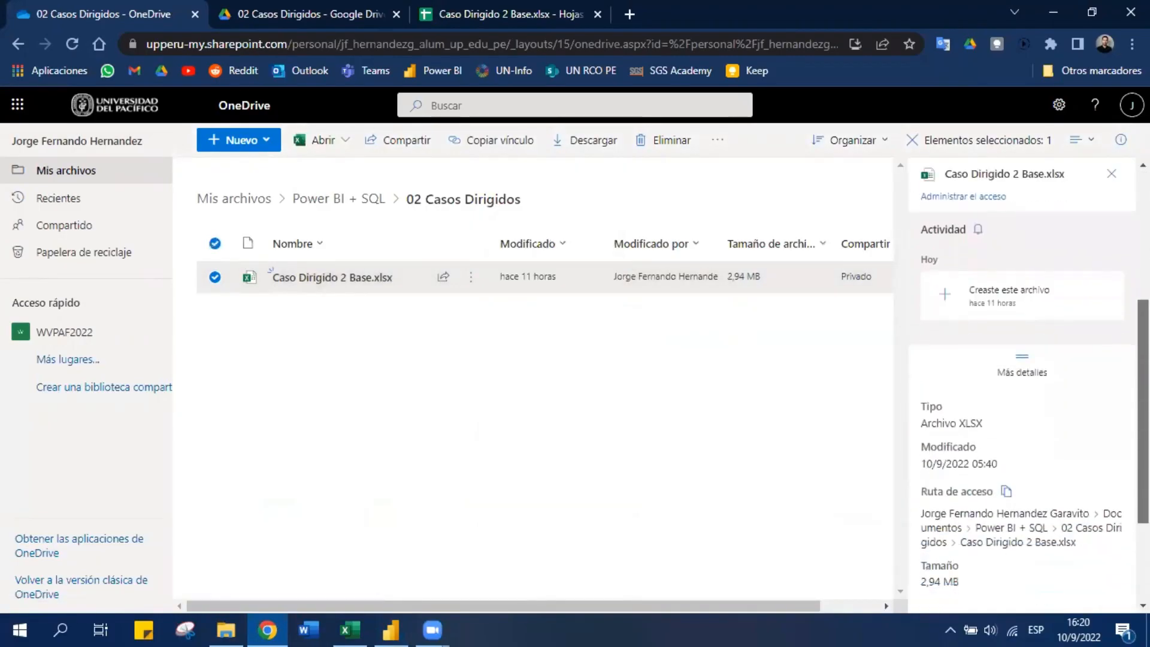
scroll(1012, 360, "down", 2)
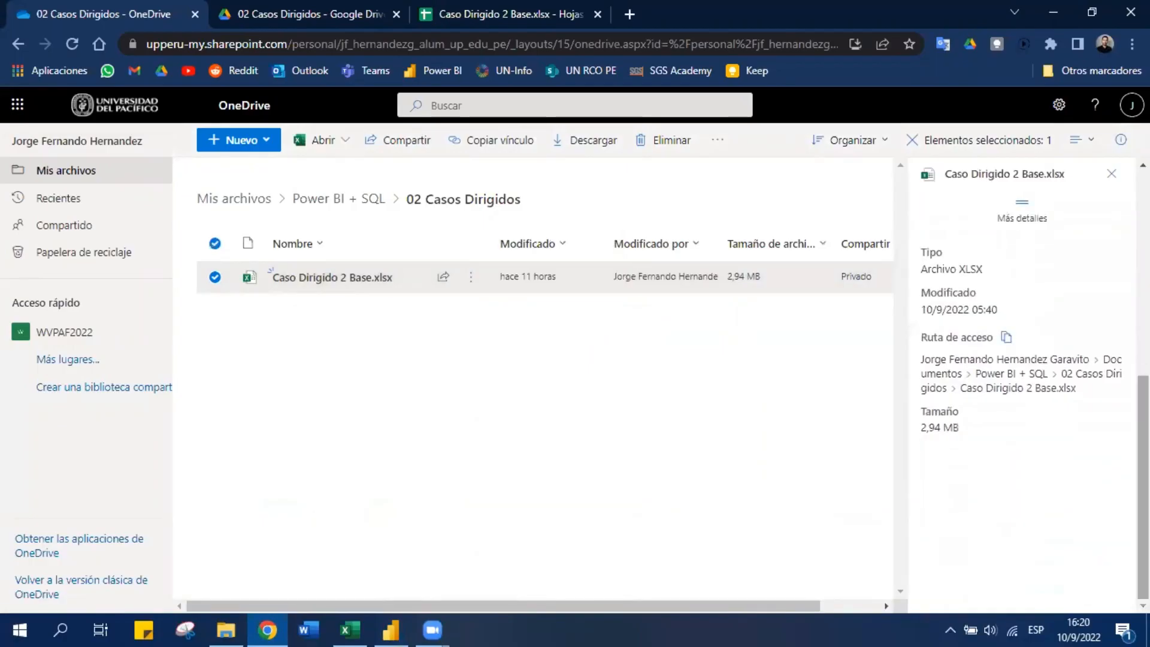
left_click(1008, 340)
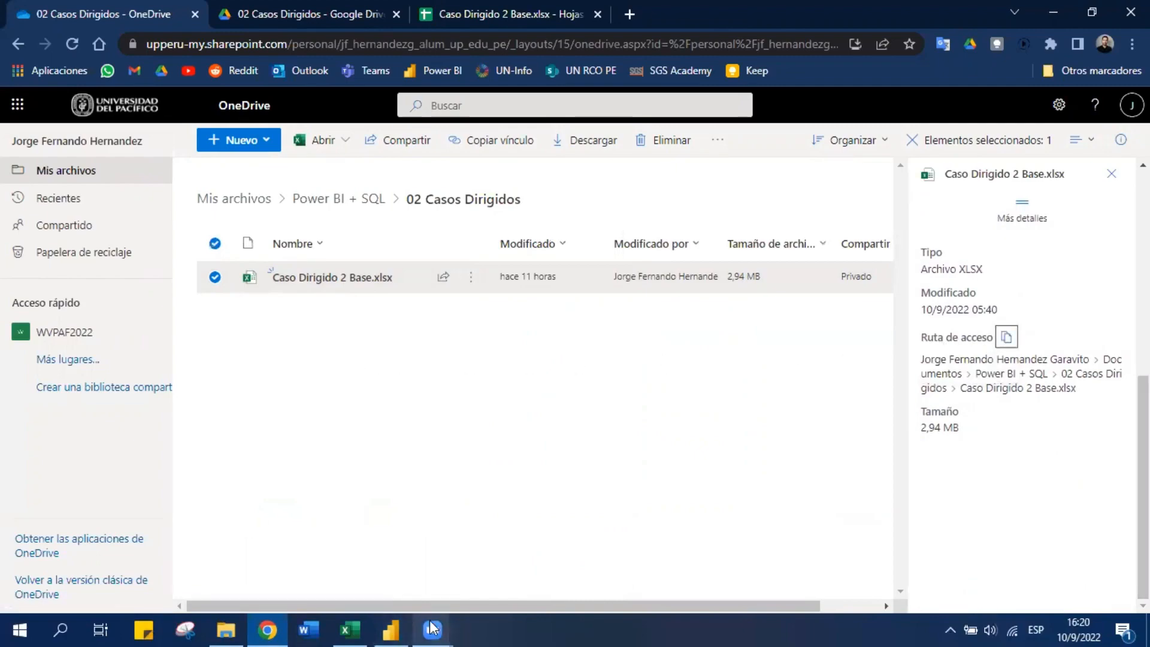
Switch to Power BI, enter the copied OneDrive path as the web source's URL, and clear it again
left_click(391, 630)
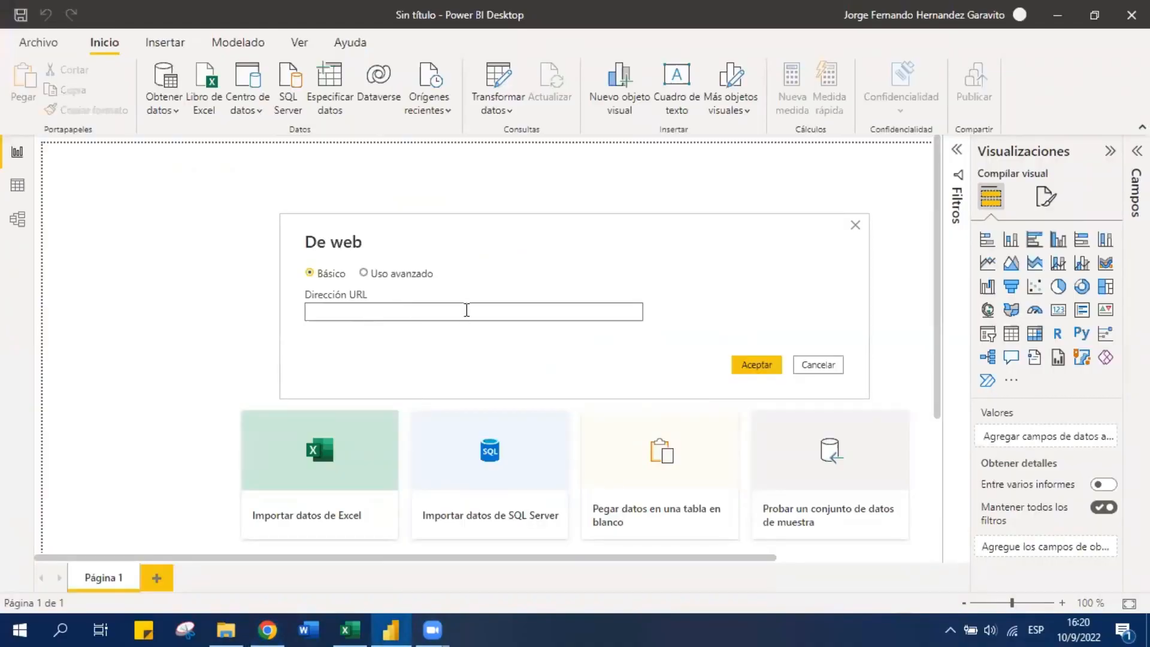
left_click(467, 309)
key("ctrl+v")
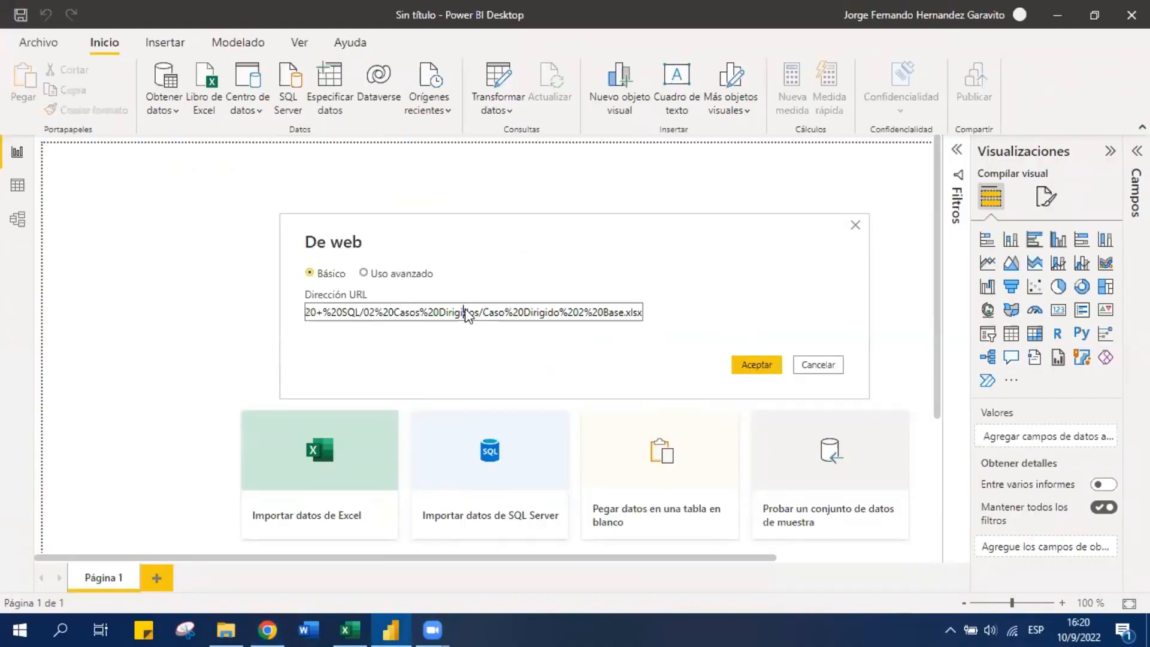
triple_click(523, 316)
key("BackSpace")
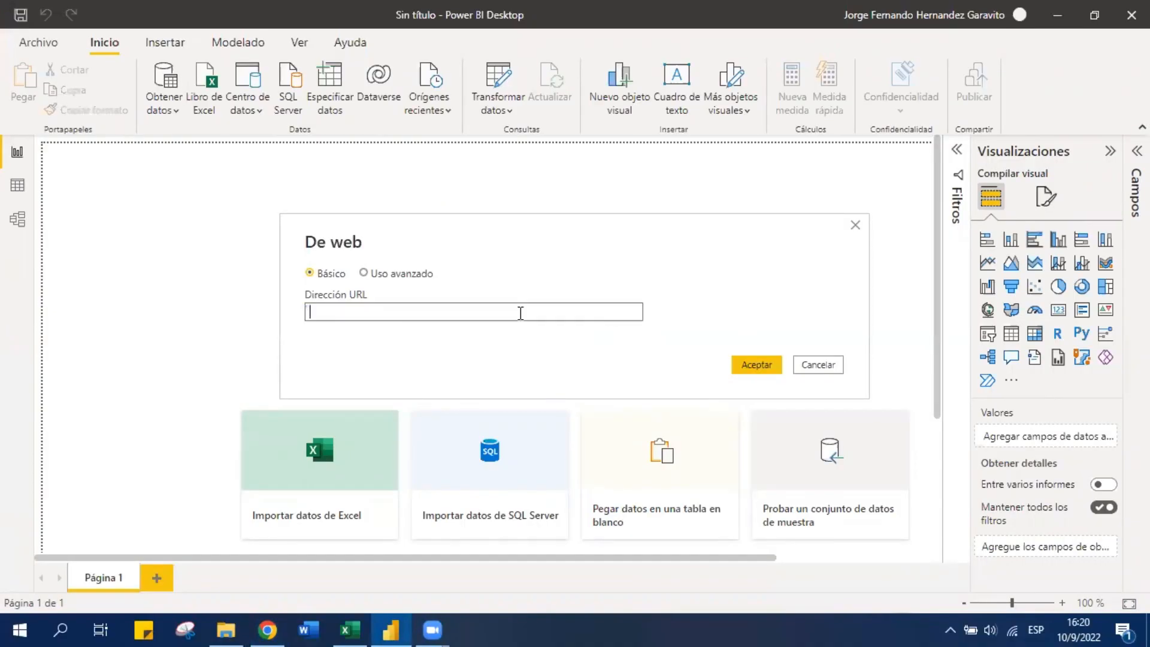
Switch to the Caso Dirigido 2 Base spreadsheet in Google Sheets in Chrome and open its settings for publishing to the web
left_click(267, 630)
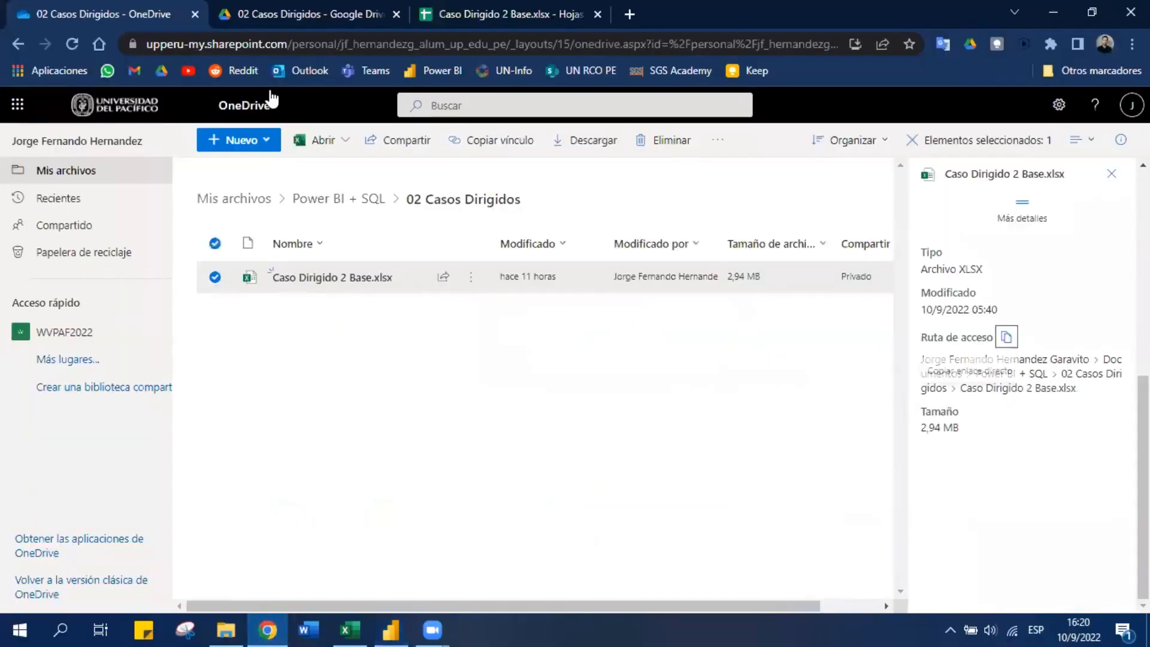
left_click(280, 23)
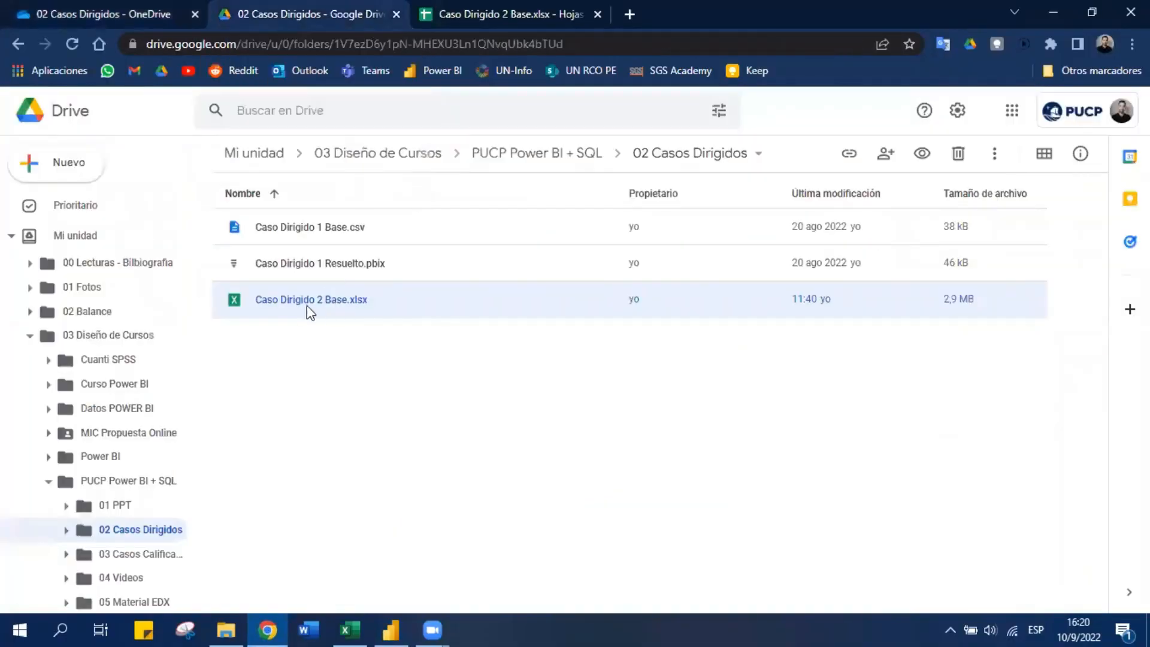
left_click(502, 14)
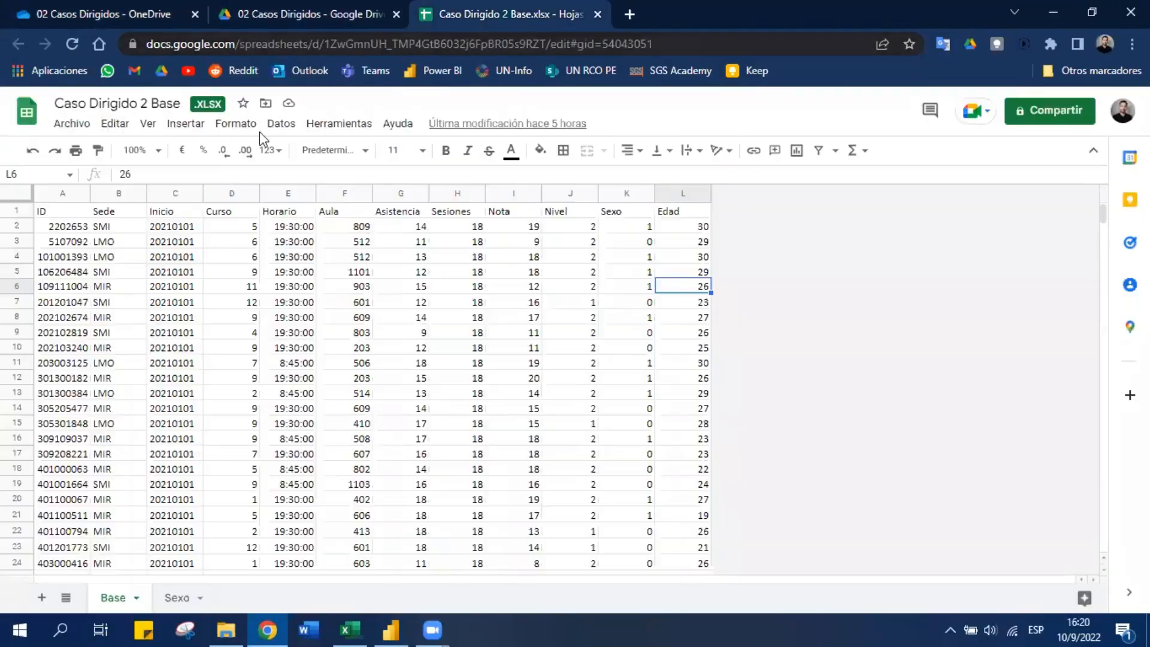
left_click(84, 126)
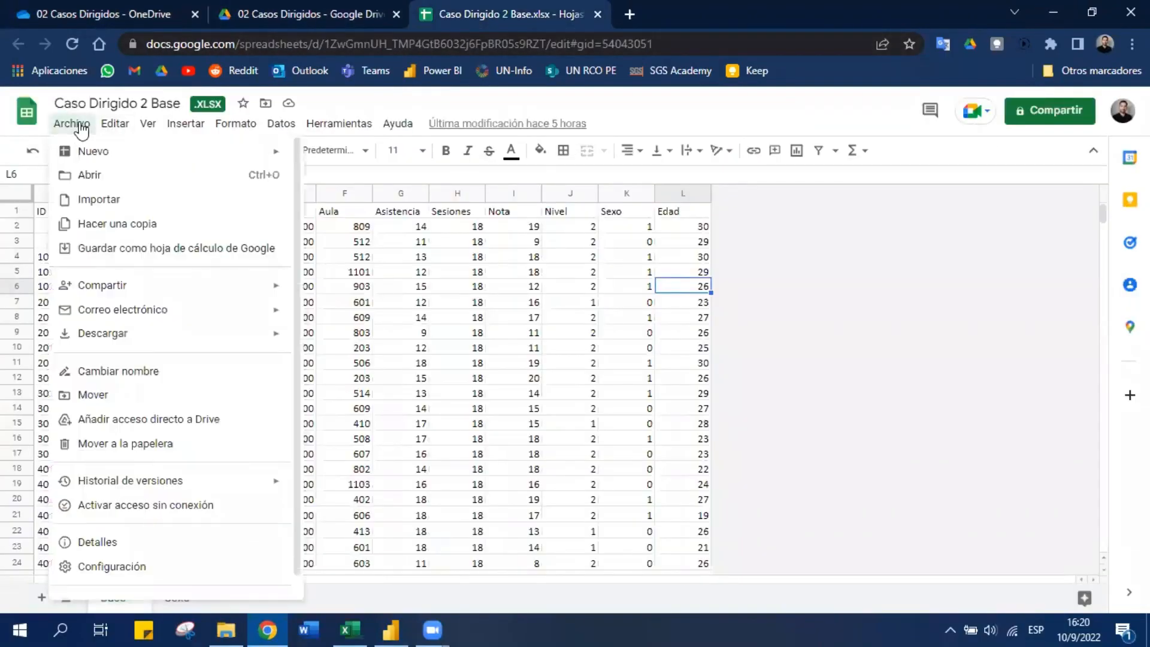
mouse_move(240, 288)
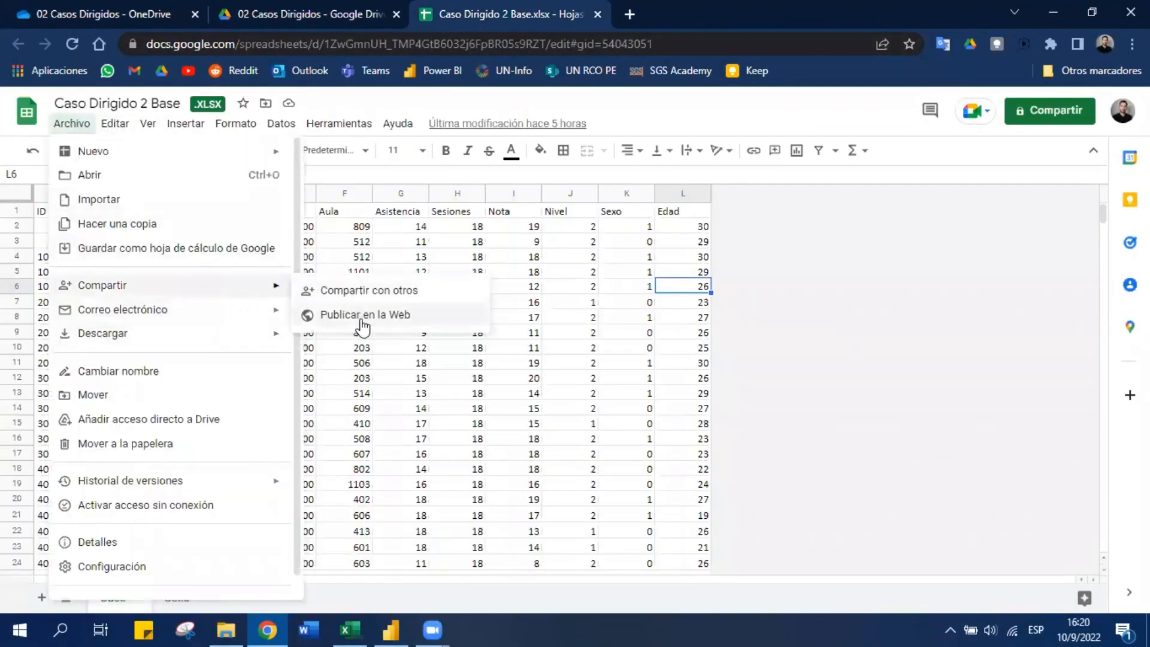
left_click(362, 316)
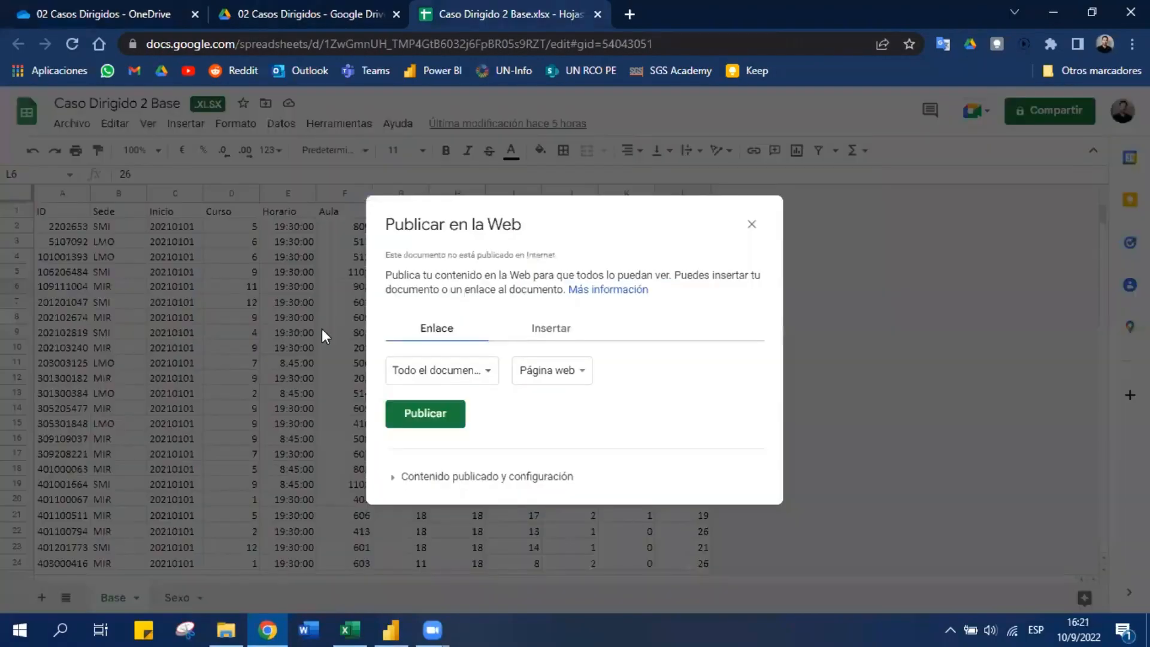
Publish the entire document to the web as a Microsoft Excel (.xlsx) link and confirm the publication
left_click(474, 376)
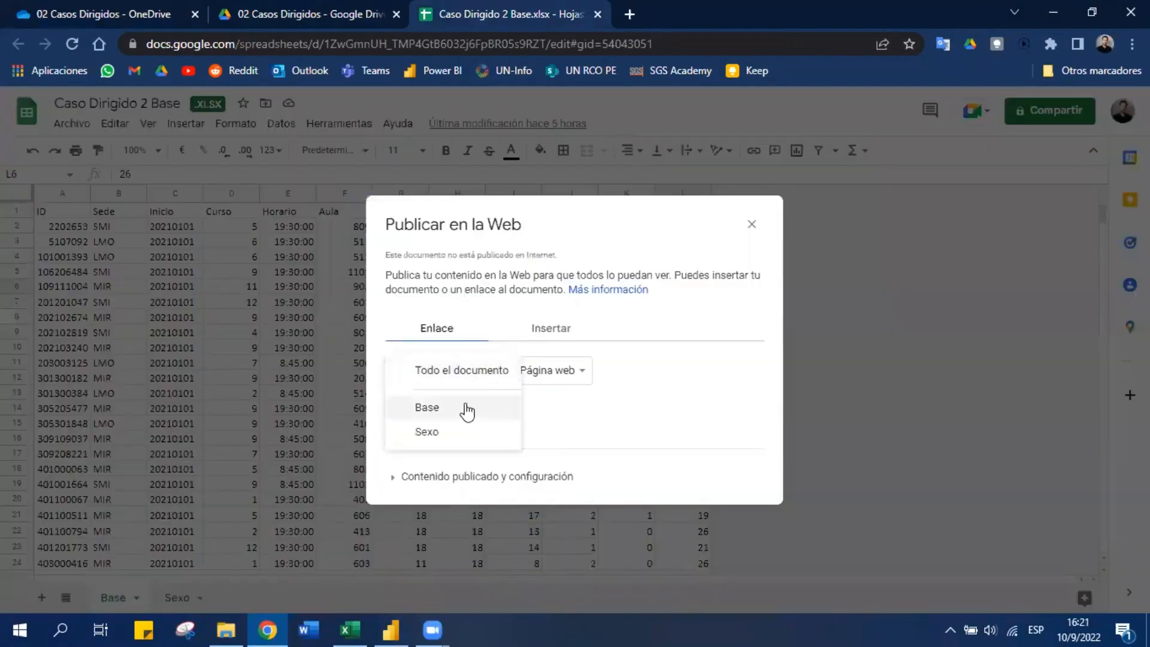
left_click(471, 375)
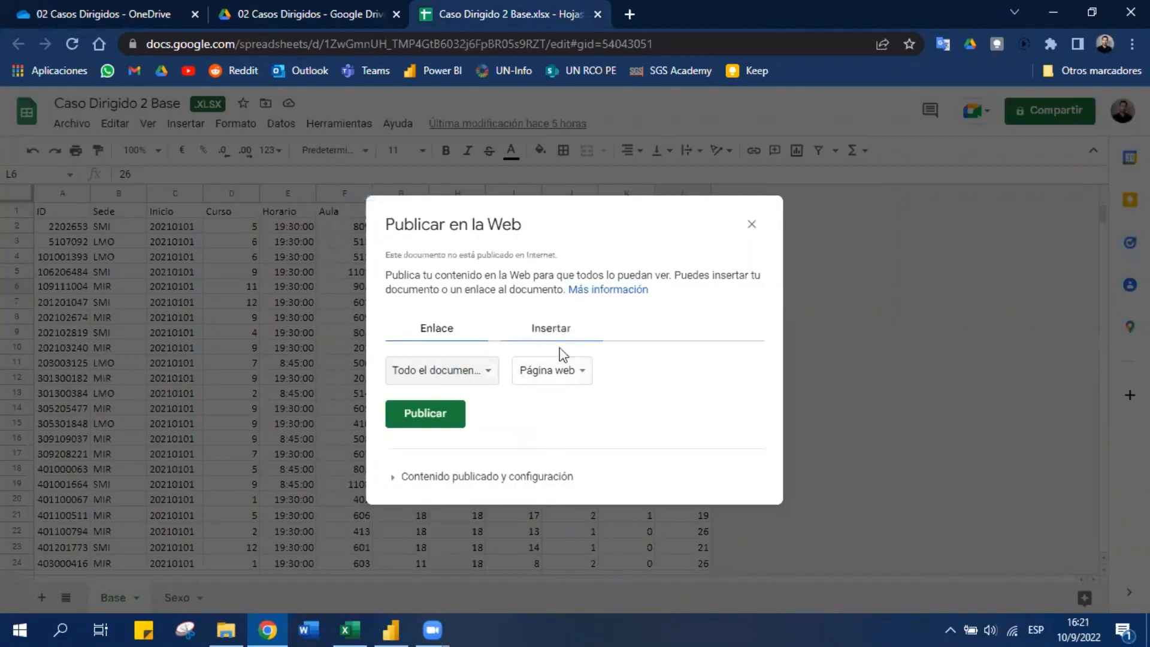
left_click(564, 370)
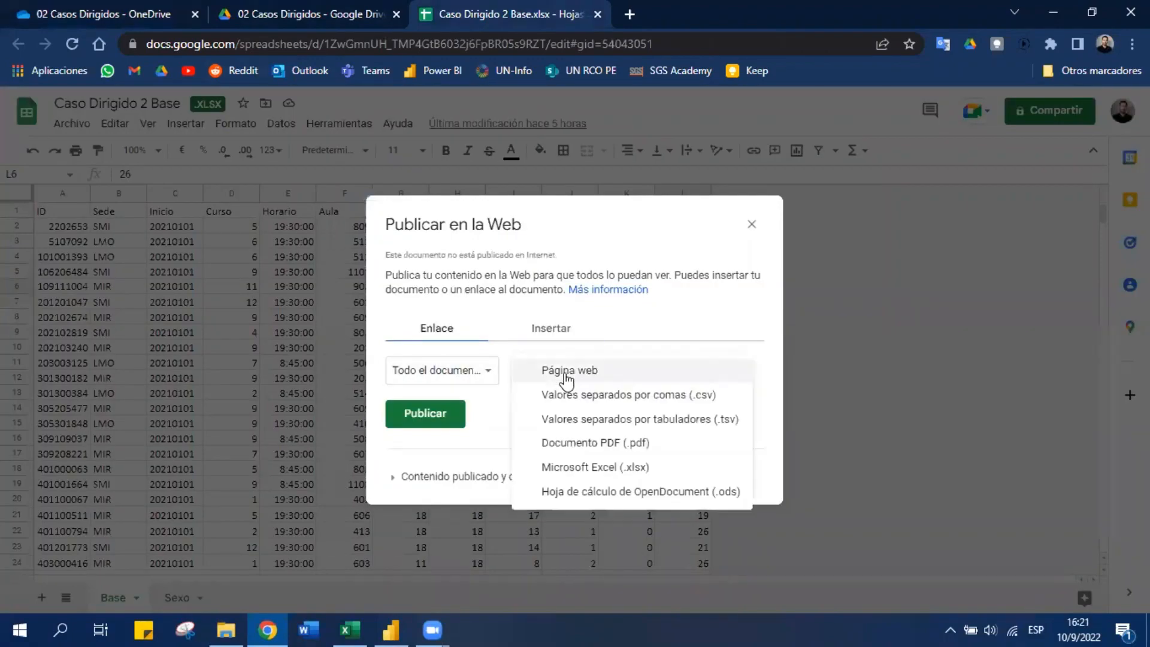
left_click(604, 470)
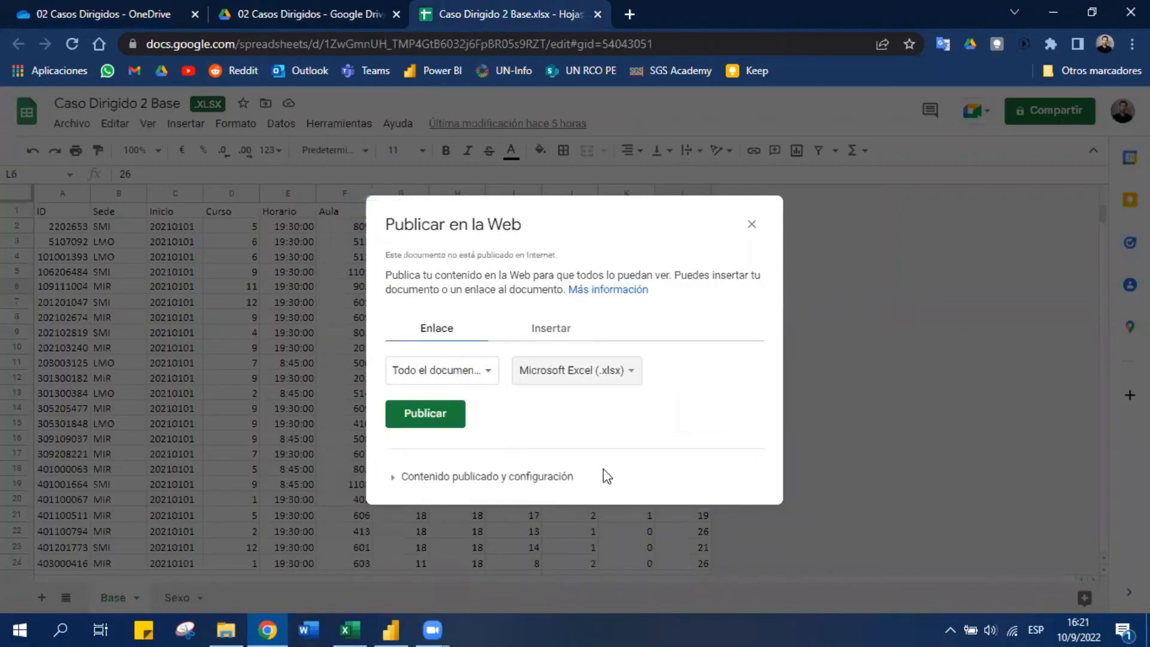
left_click(436, 419)
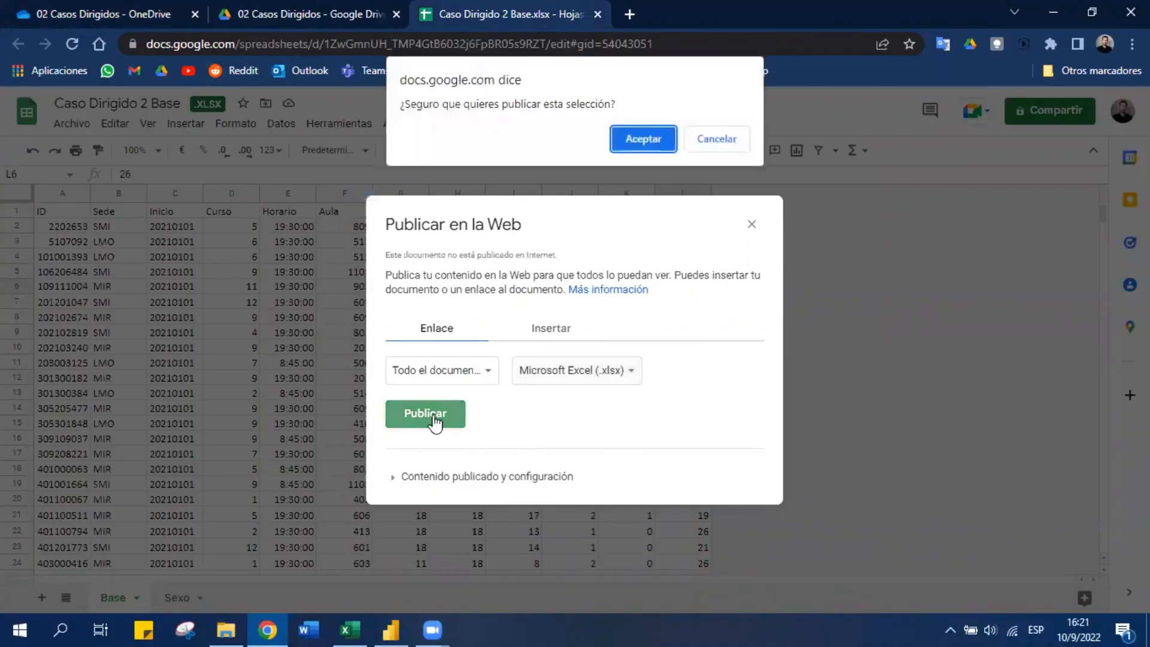
left_click(655, 146)
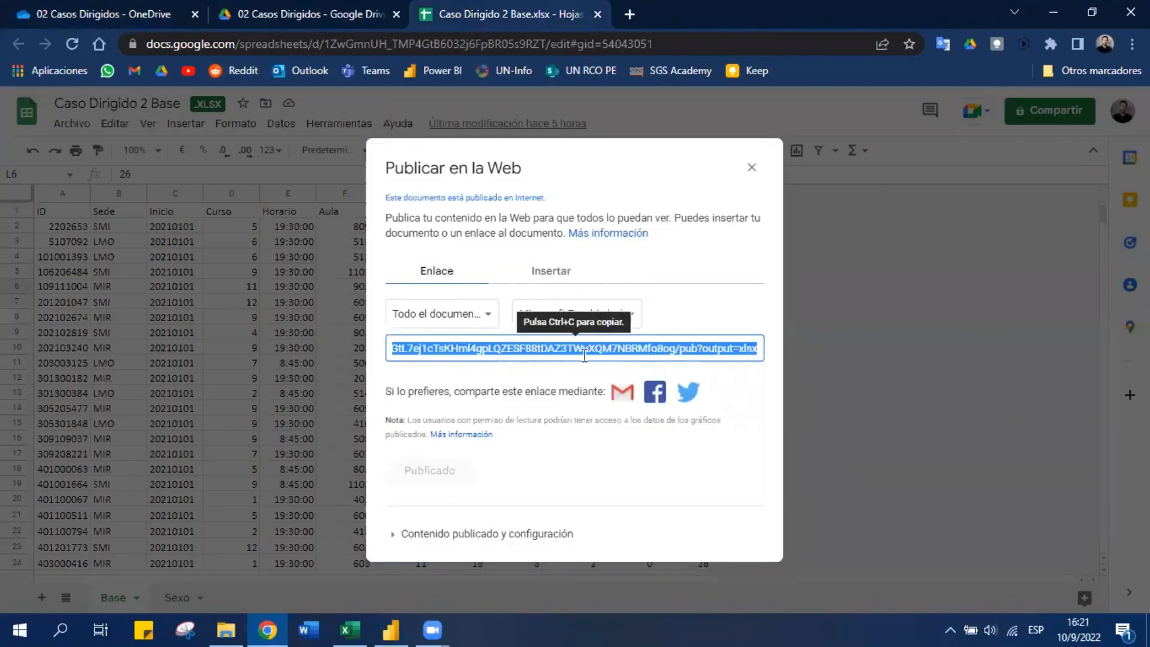
Switch to Power BI, dismiss the web import, and open the Excel workbook Caso Dirigido 2 Base as the data source
left_click(403, 628)
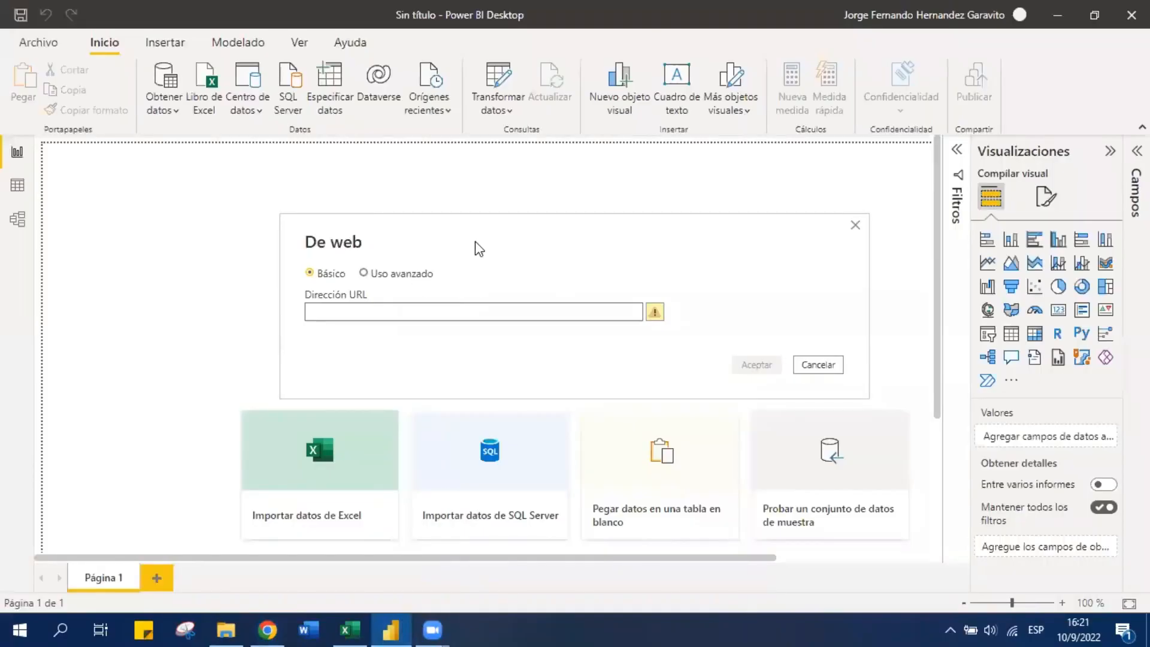
left_click(855, 225)
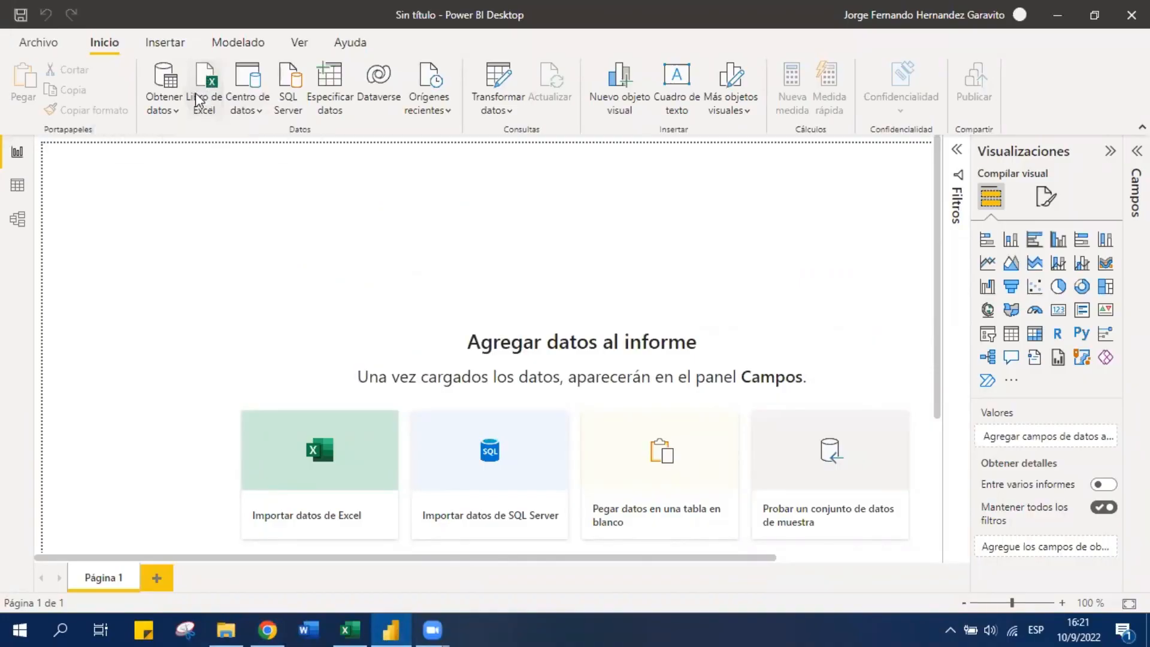
left_click(217, 97)
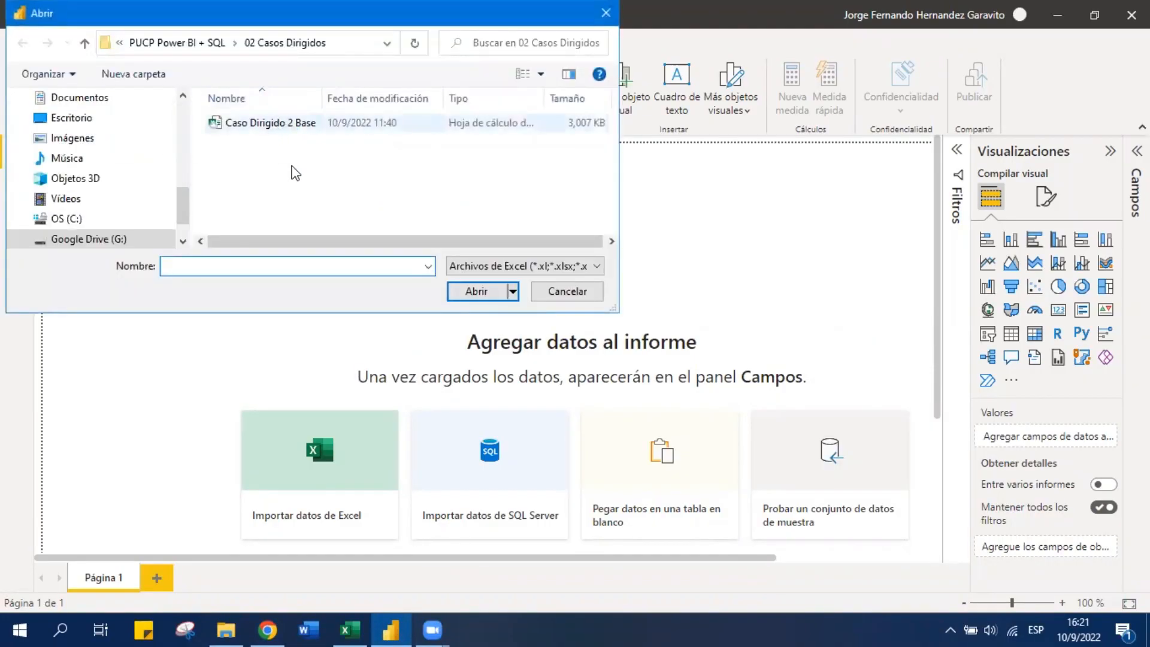
left_click(278, 124)
left_click(473, 292)
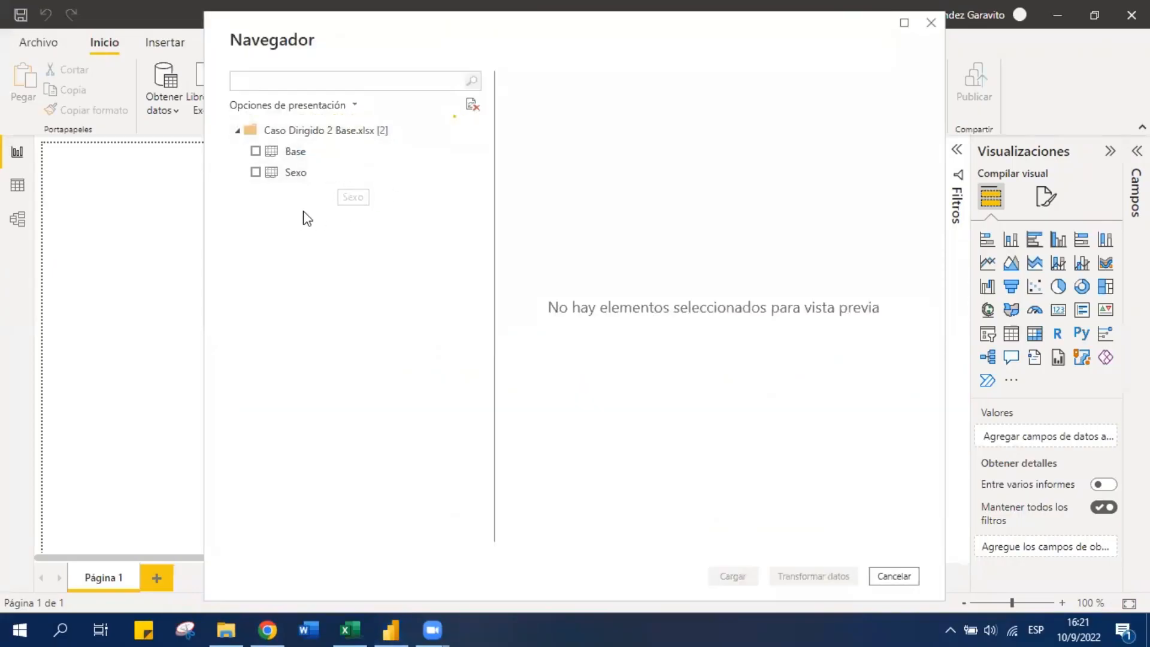
Choose the Base and Sexo sheets of the workbook and send them to Power Query for transformation
left_click(256, 157)
left_click(256, 151)
left_click(256, 172)
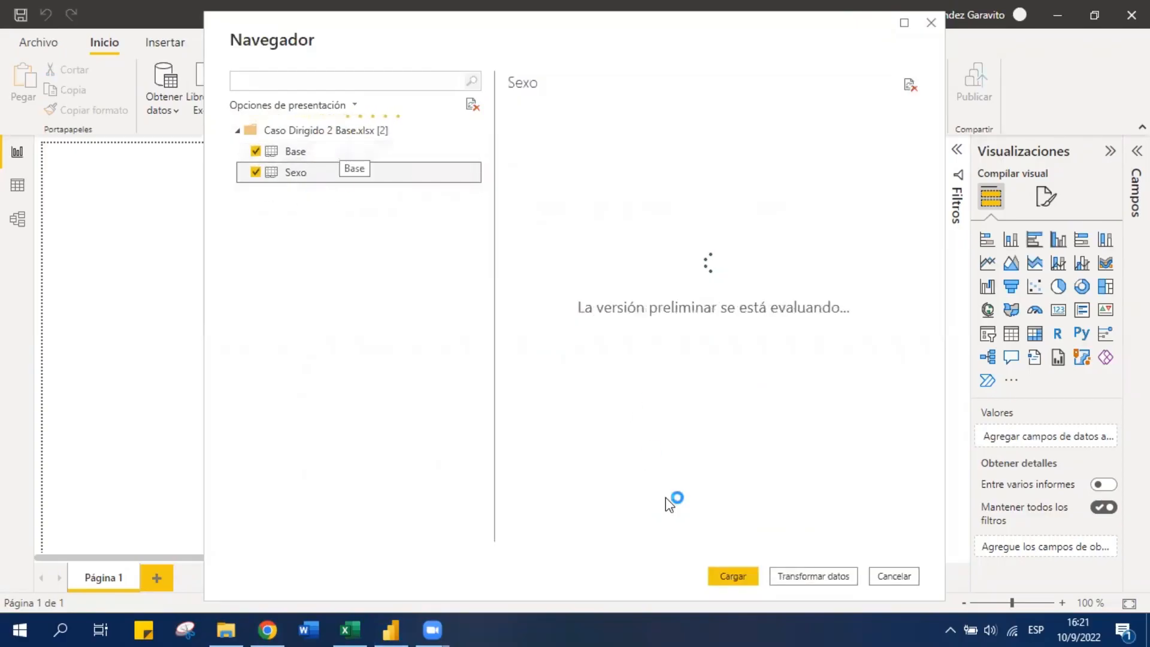
left_click(816, 579)
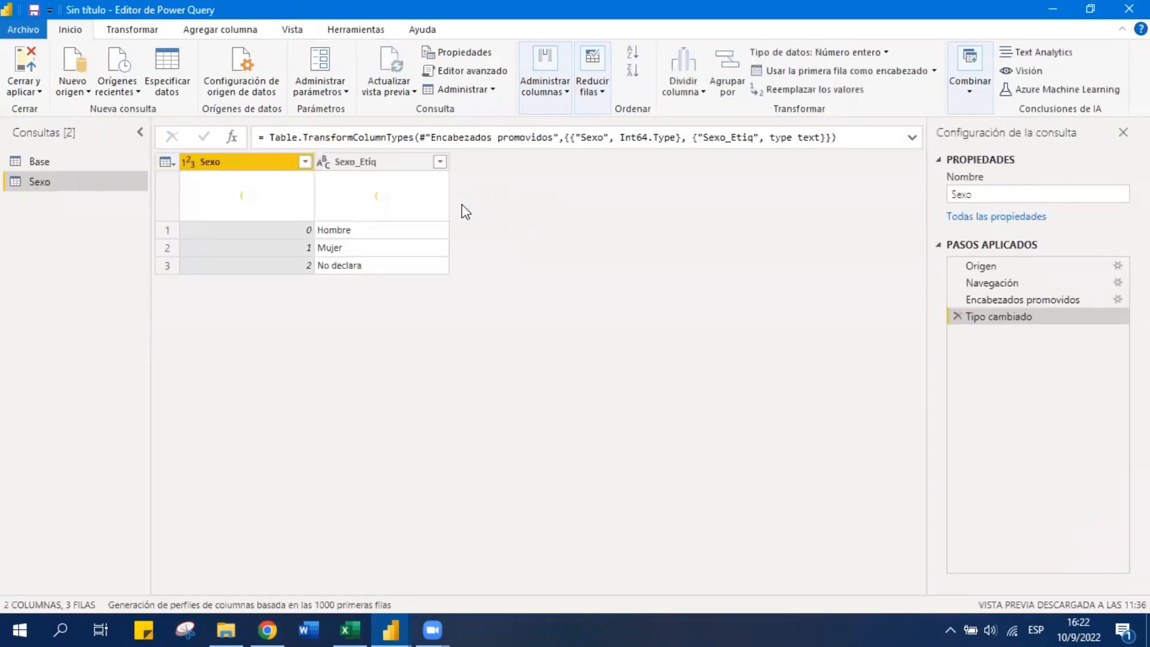
Examine the Base query's data at the applied steps Origen, Navegación and Encabezados promovidos
left_click(42, 162)
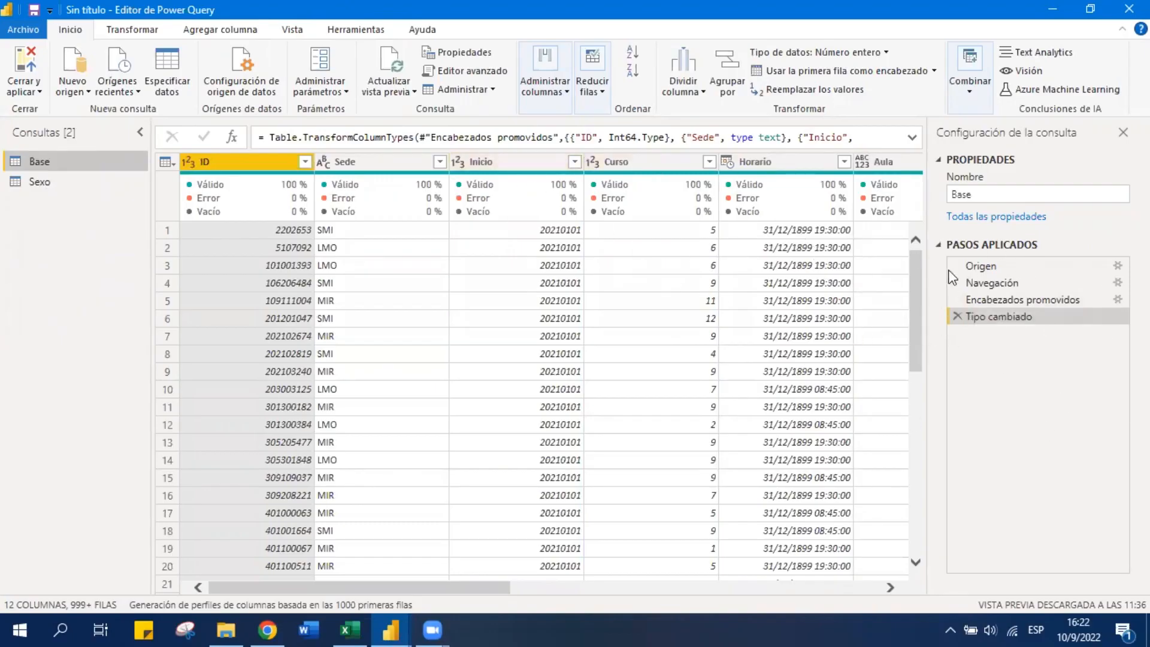
left_click(1008, 267)
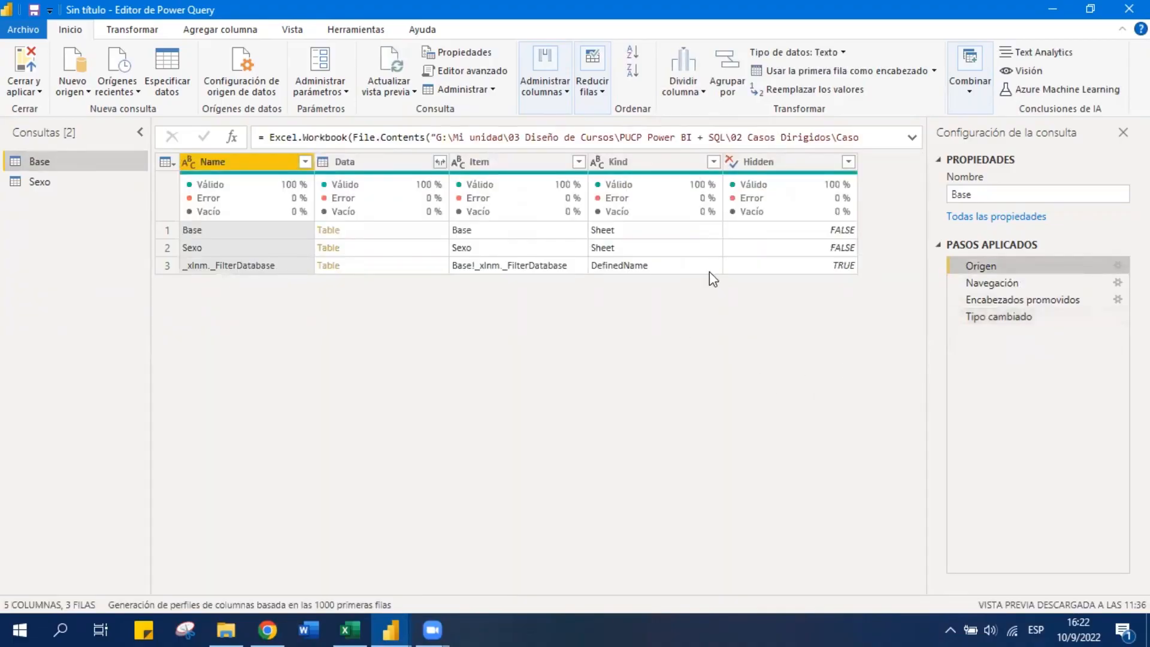
left_click(1048, 286)
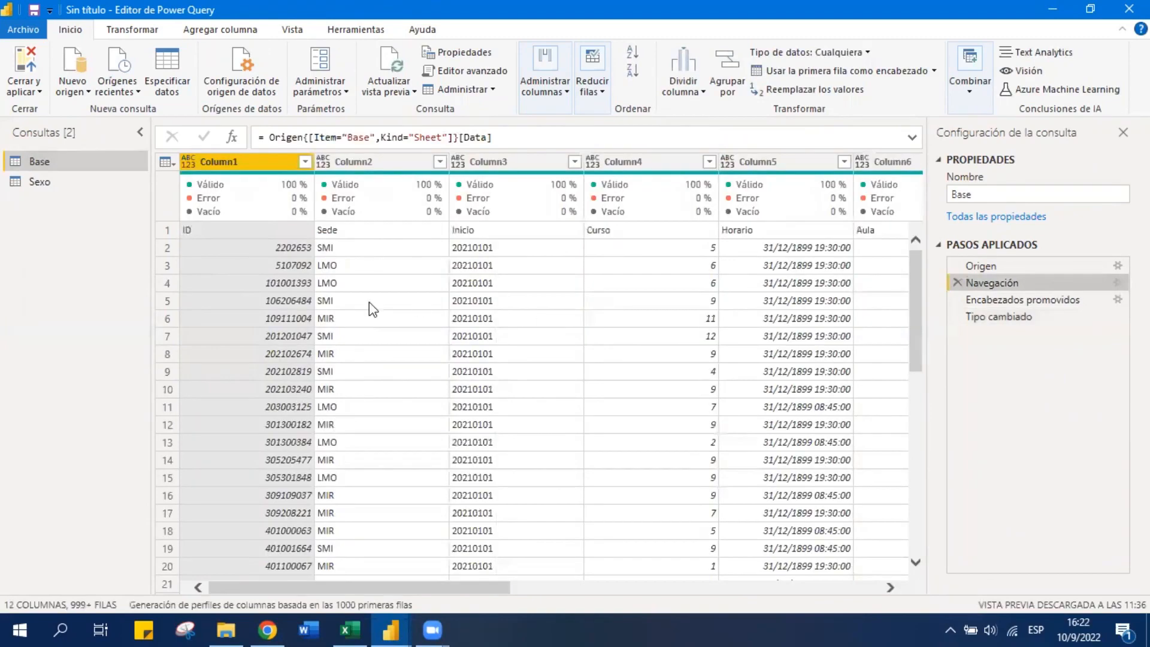
left_click(1027, 300)
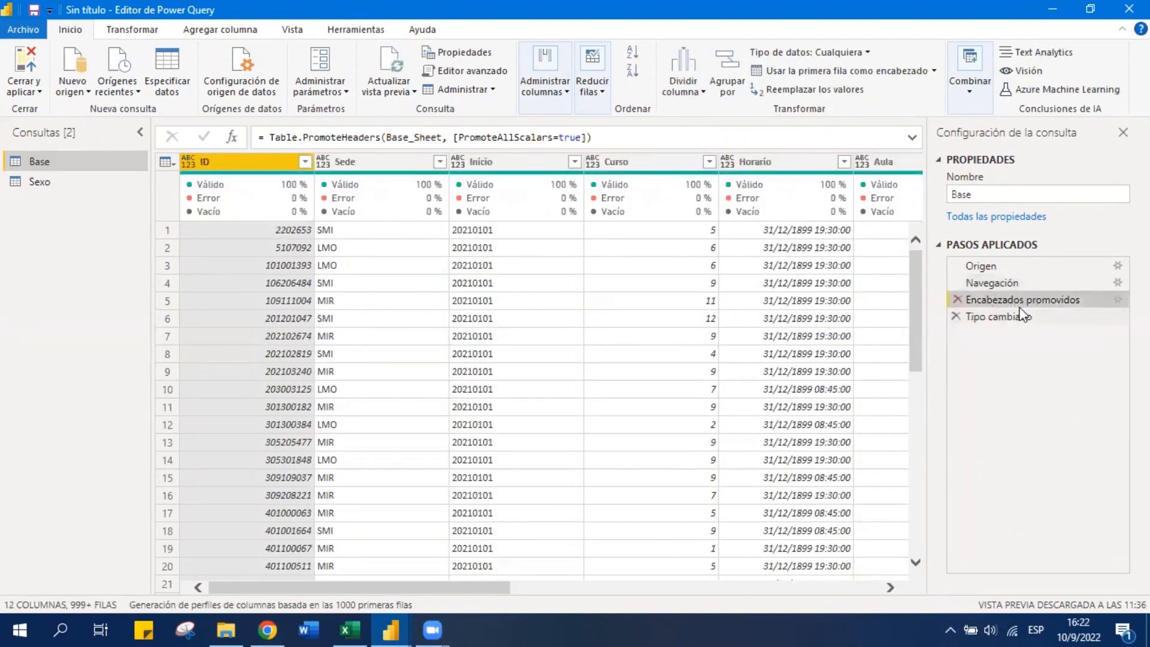
Inspect the Tipo cambiado step of the Base query, expanding its full formula to compare it with the columns' data types
left_click(986, 318)
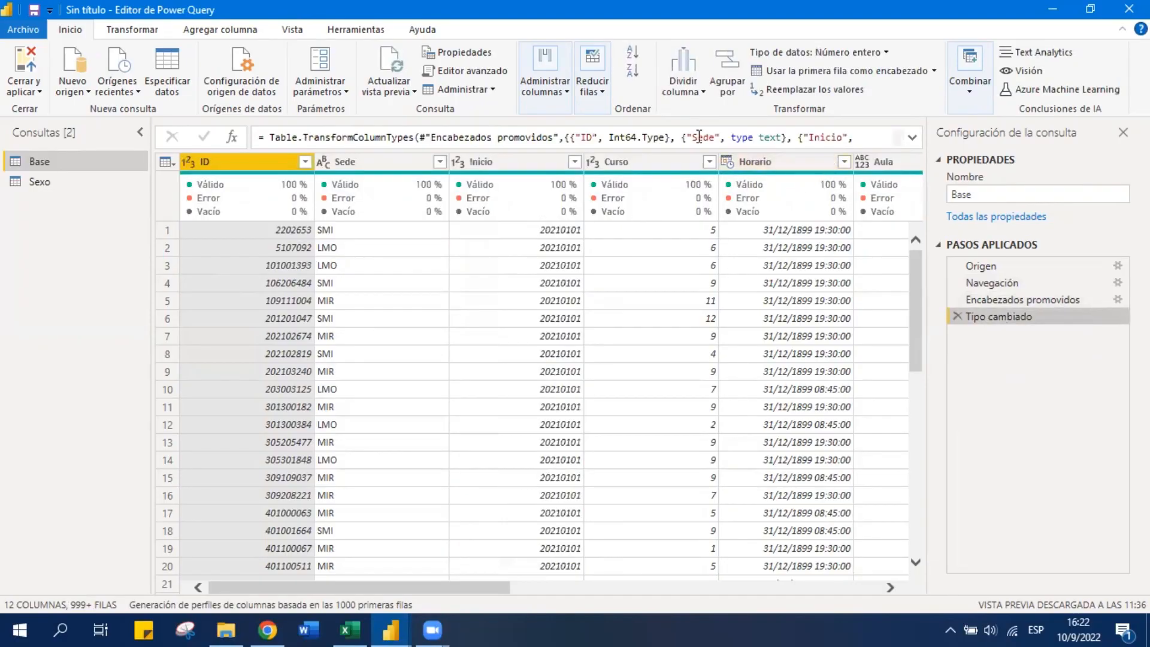
left_click(912, 139)
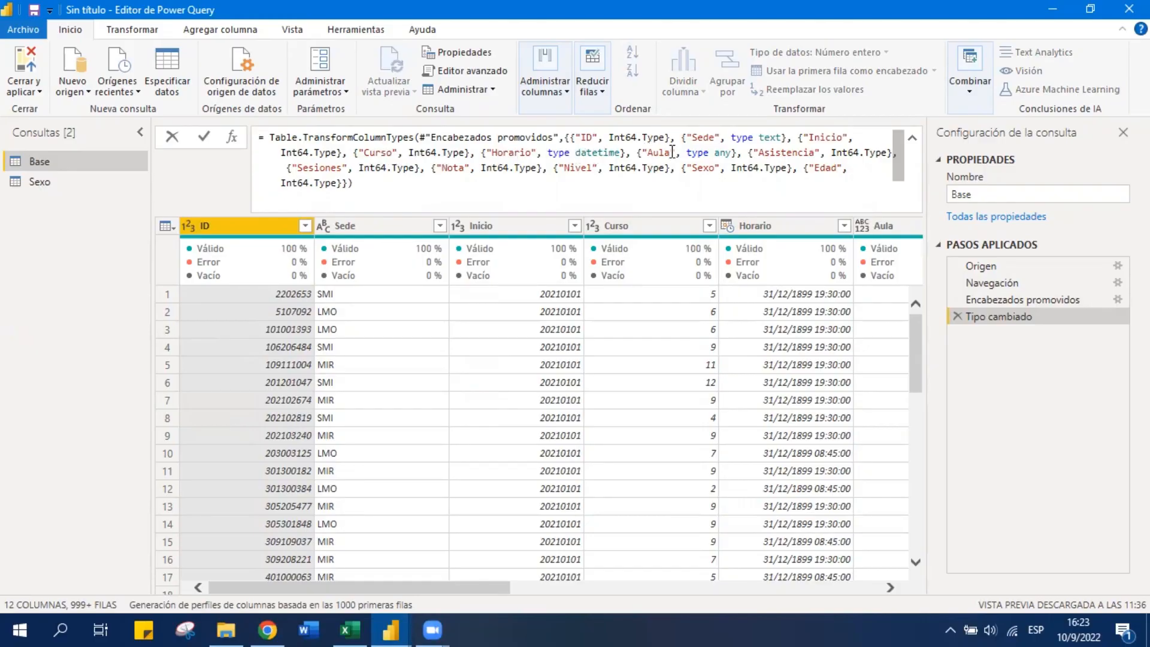
left_click(513, 589)
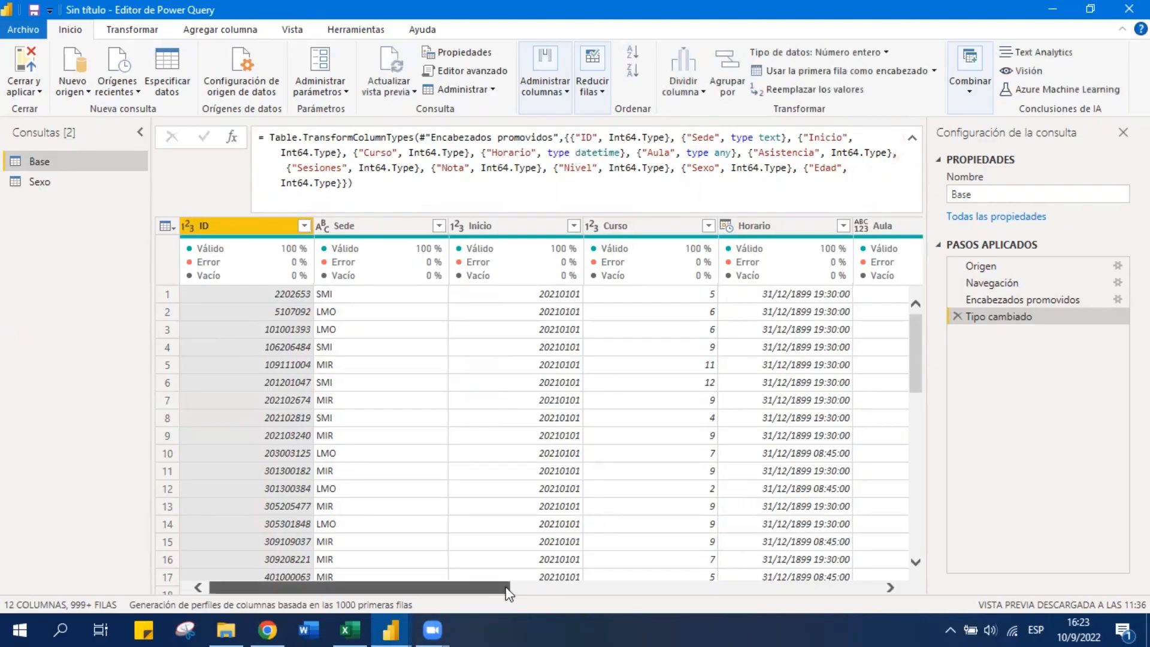
left_click_drag(501, 588, 602, 600)
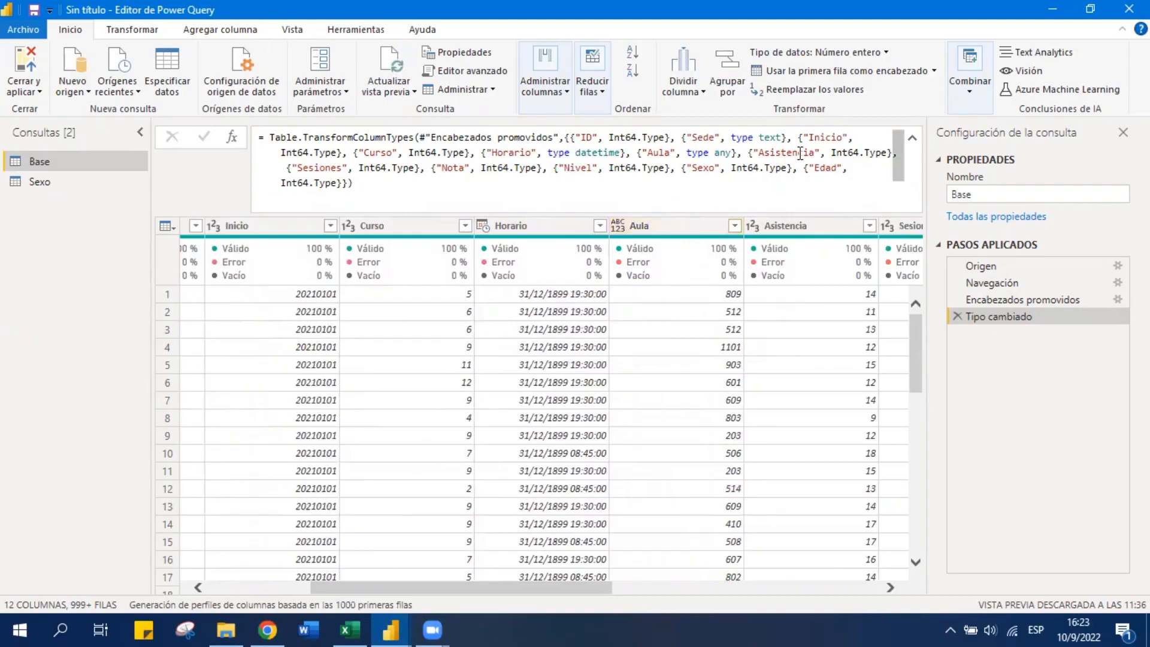
left_click_drag(584, 592, 444, 595)
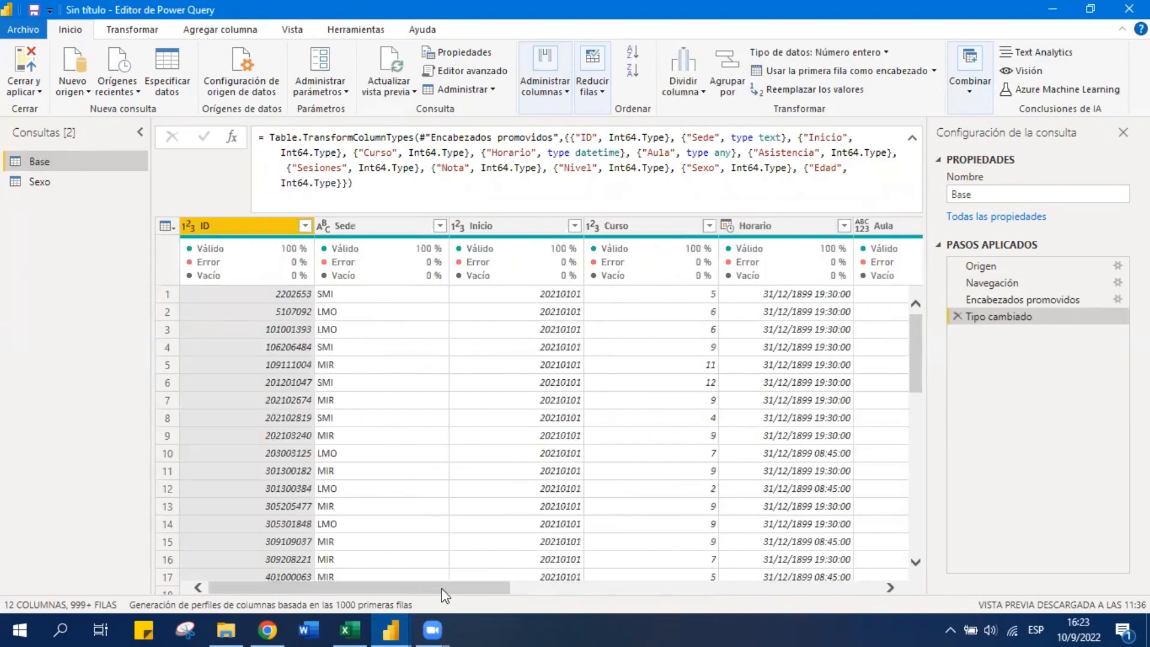
Change the ID column's data type to Texto, replacing the existing type conversion
right_click(241, 224)
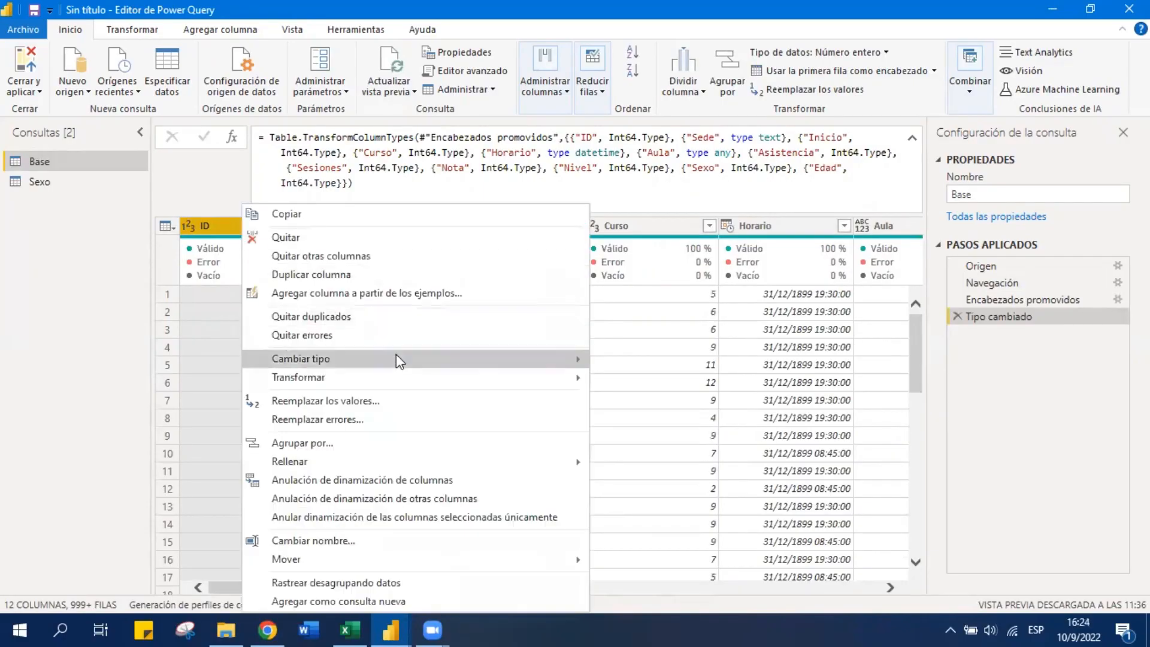
mouse_move(398, 360)
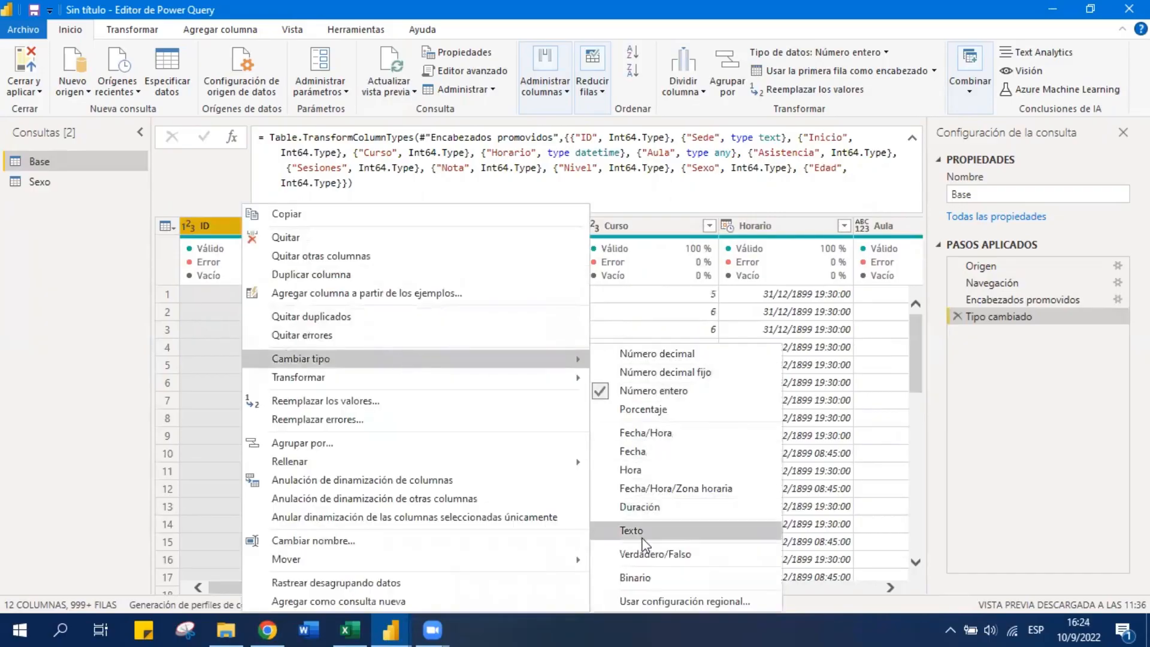
right_click(225, 228)
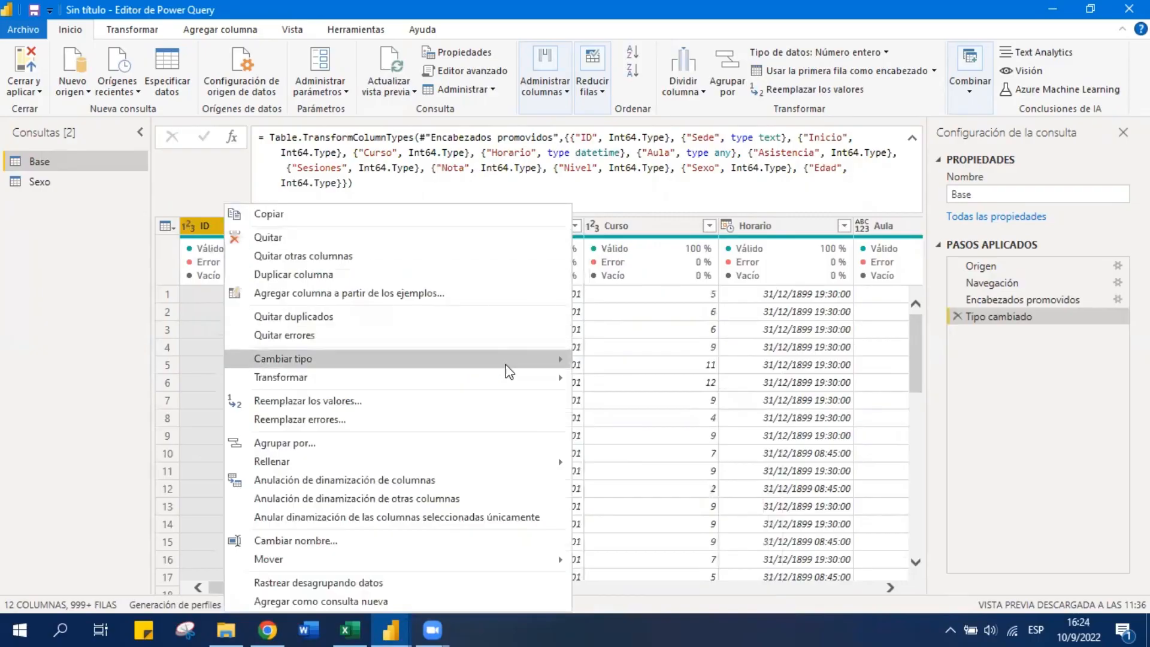
mouse_move(508, 361)
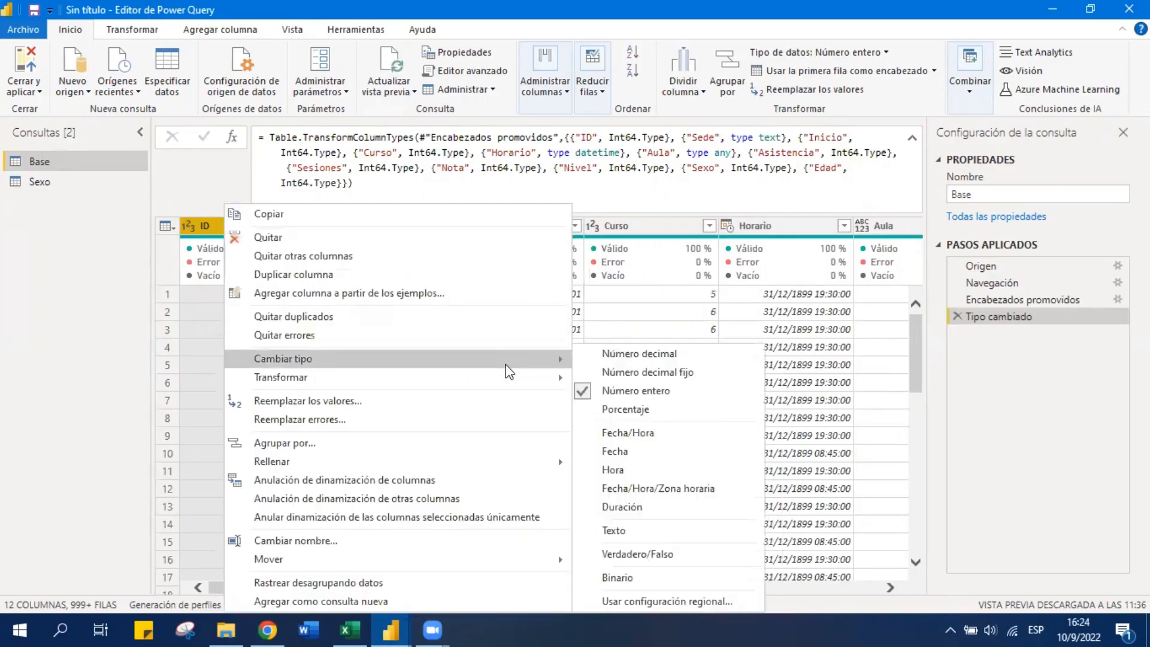
left_click(657, 534)
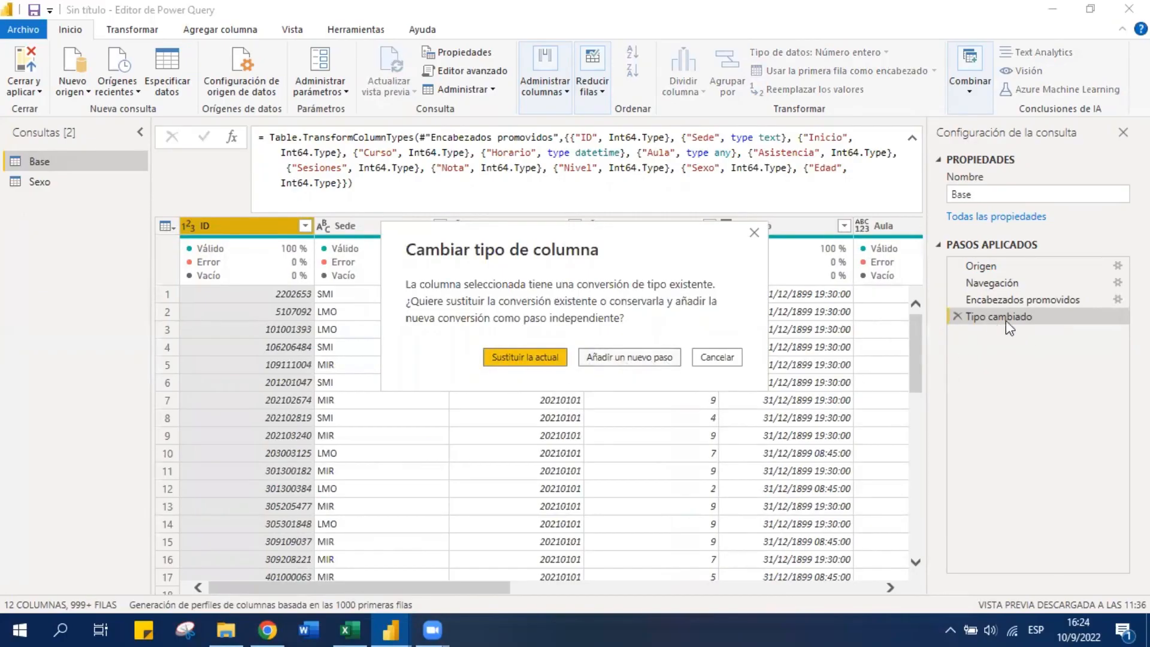
left_click(497, 365)
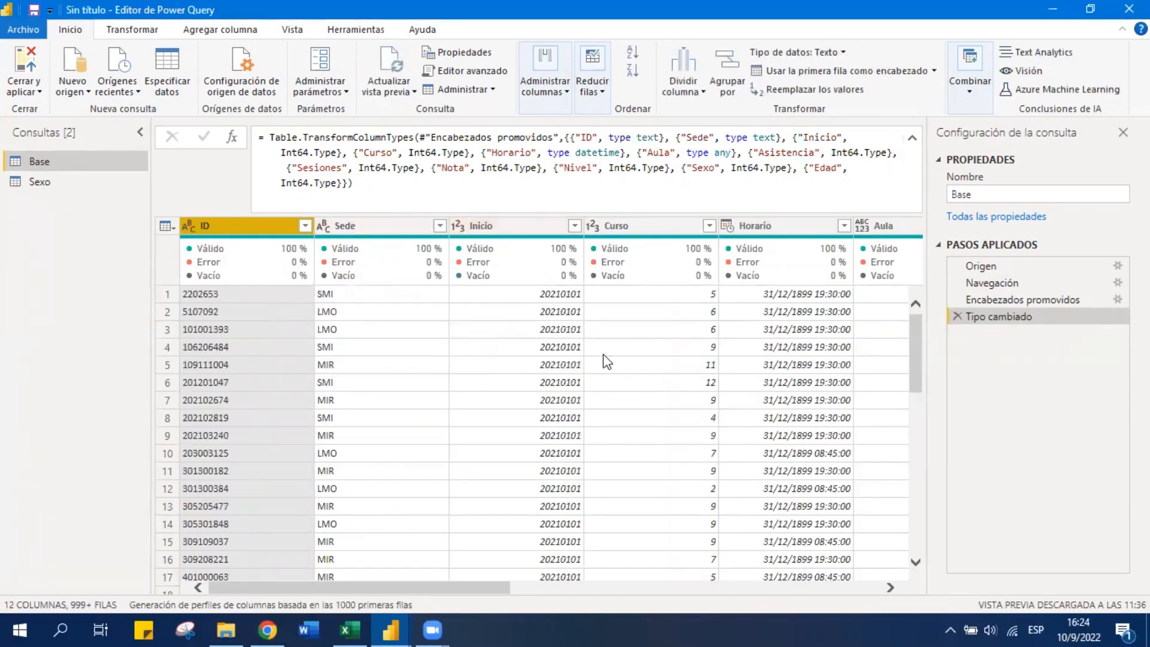
Change the Horario column's data type to Hora, replacing the existing type conversion
left_click(771, 228)
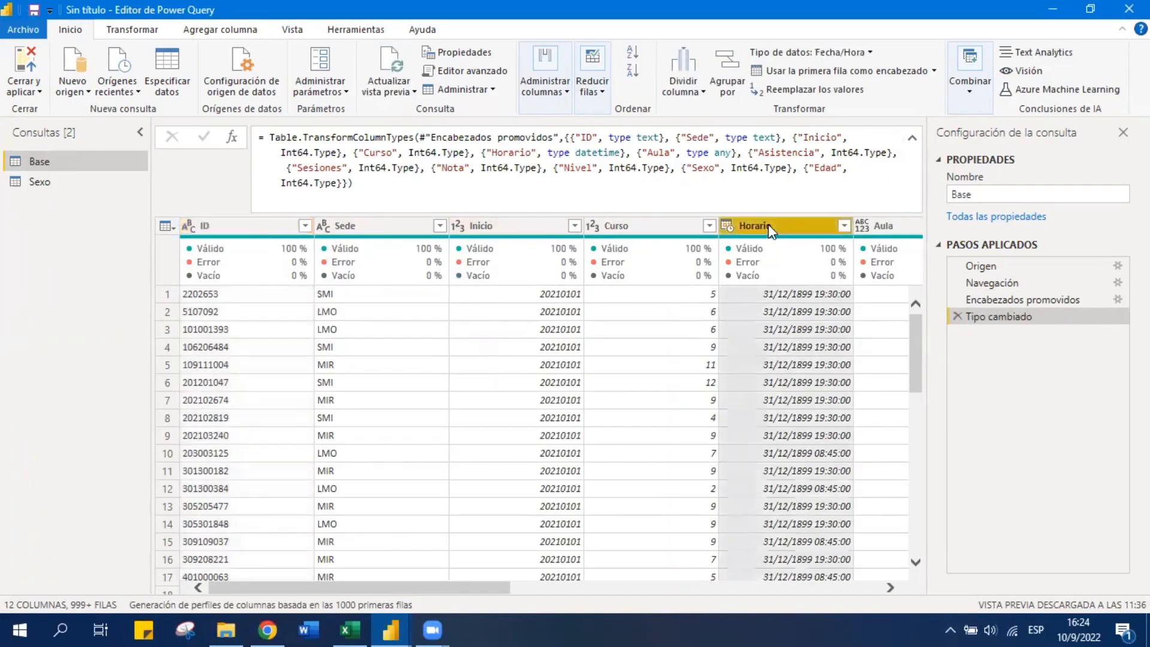
right_click(770, 228)
mouse_move(824, 362)
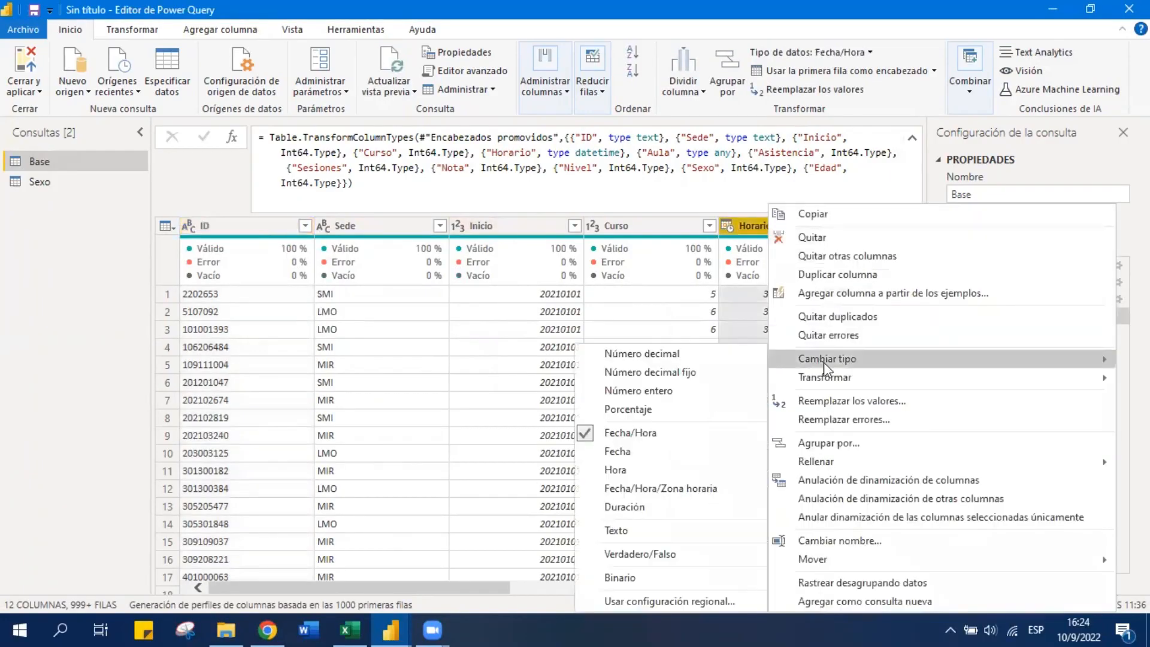
left_click(673, 472)
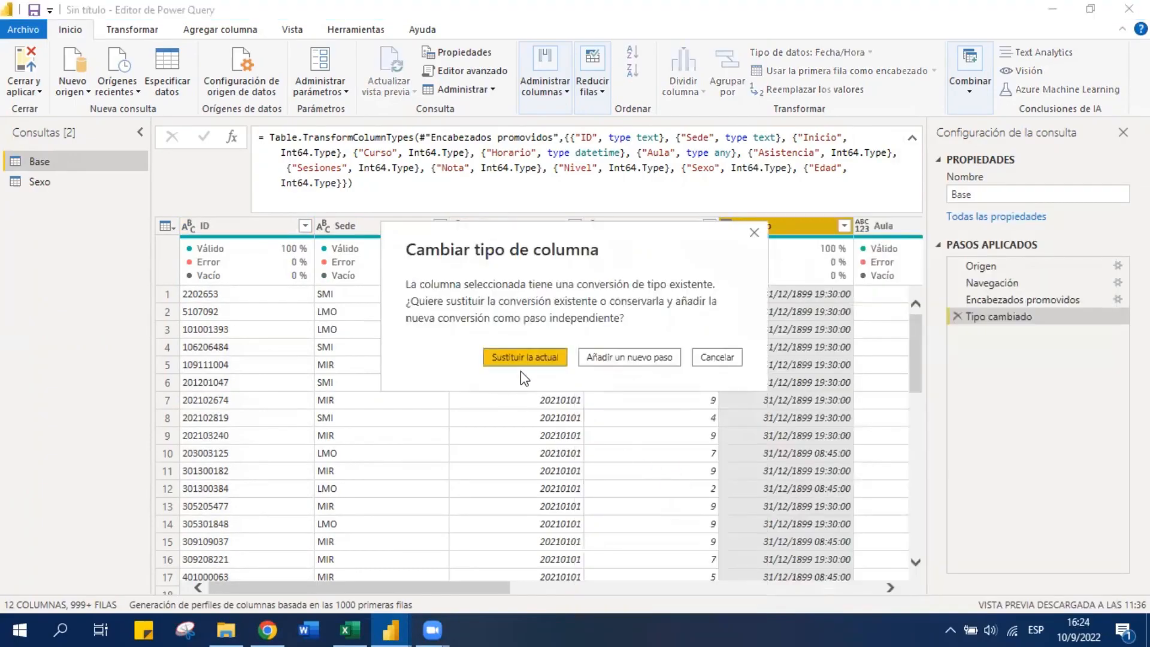
left_click(520, 362)
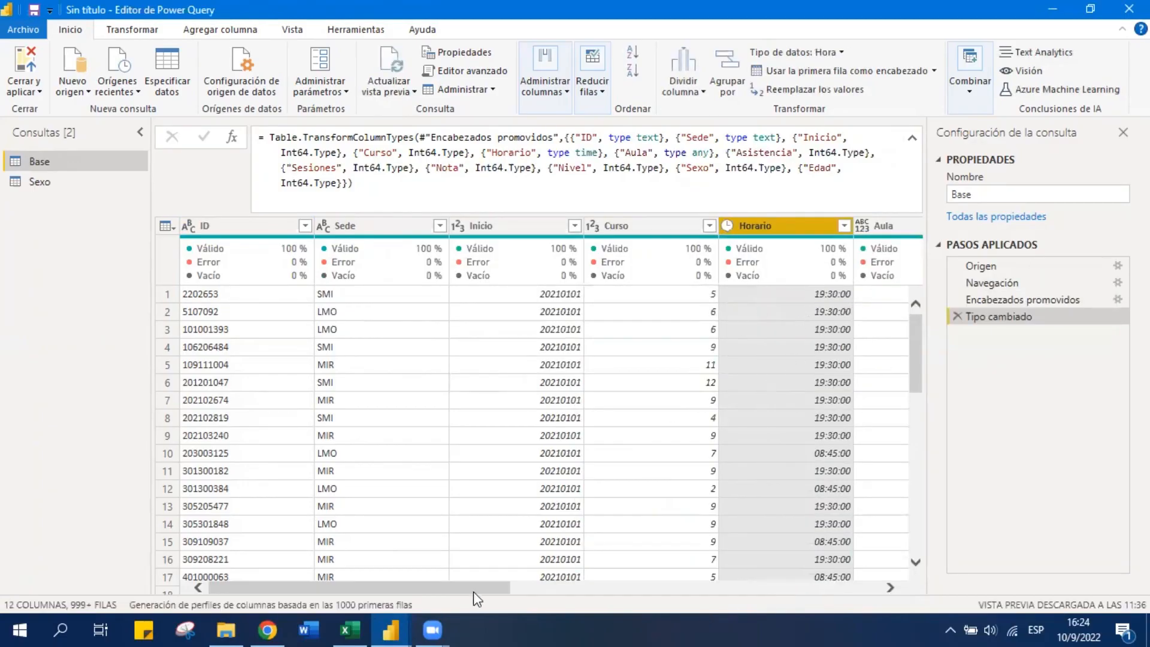
Check the Aula column's distinct values without filtering, and set its data type to Texto
left_click_drag(473, 591, 652, 594)
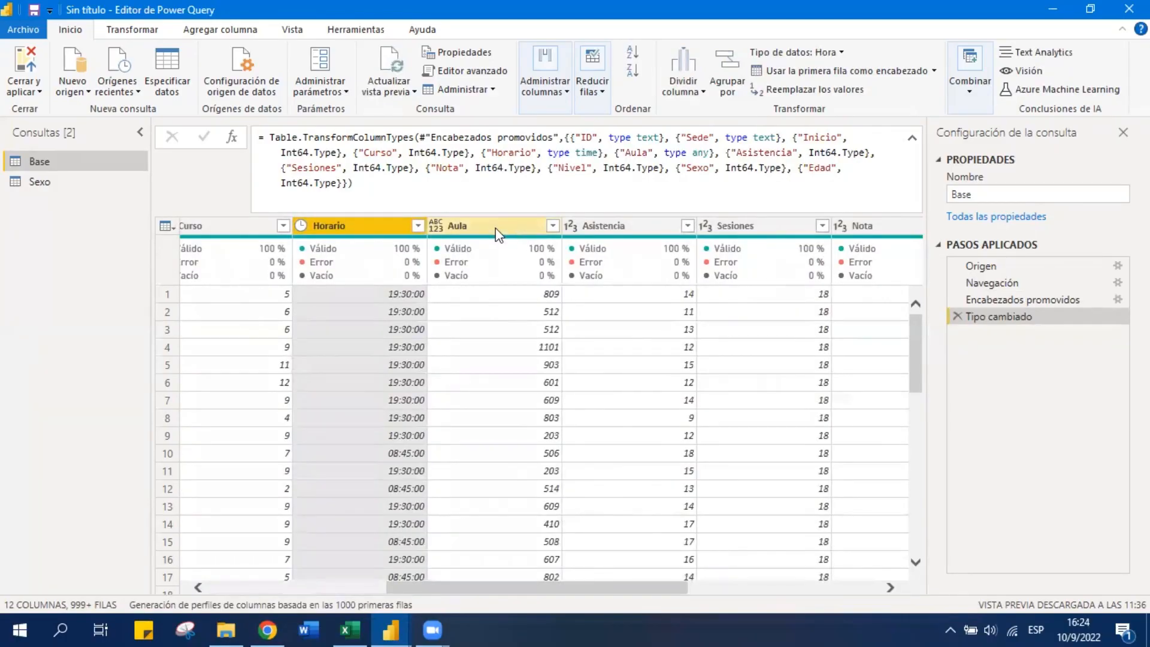
left_click(551, 226)
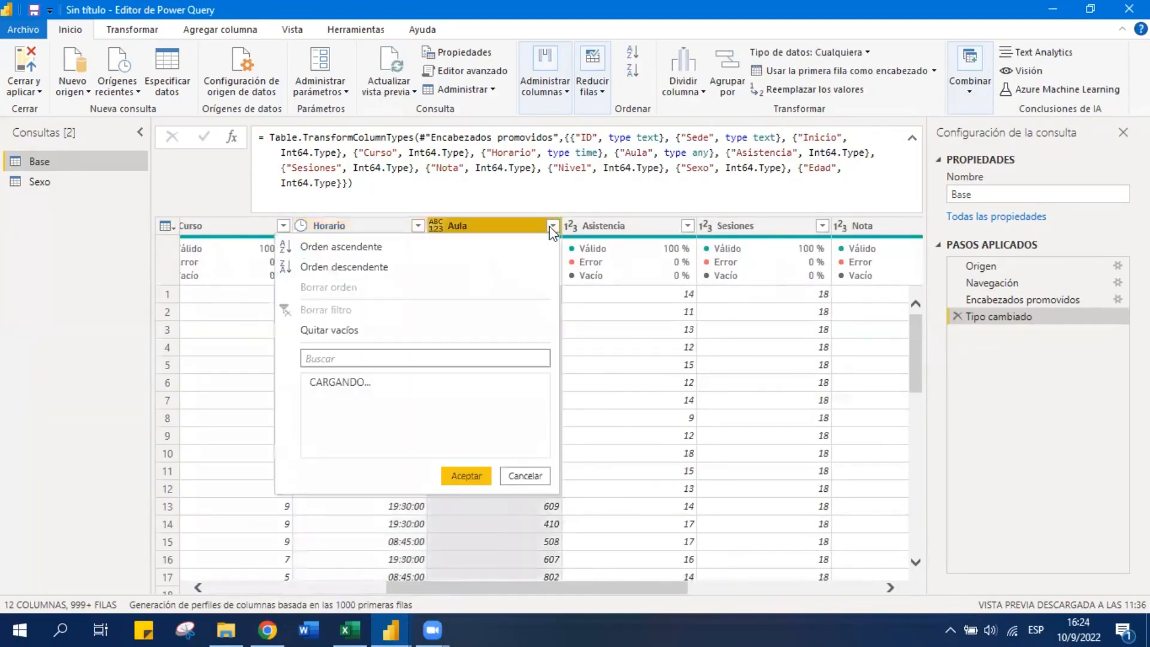
left_click_drag(543, 429, 543, 519)
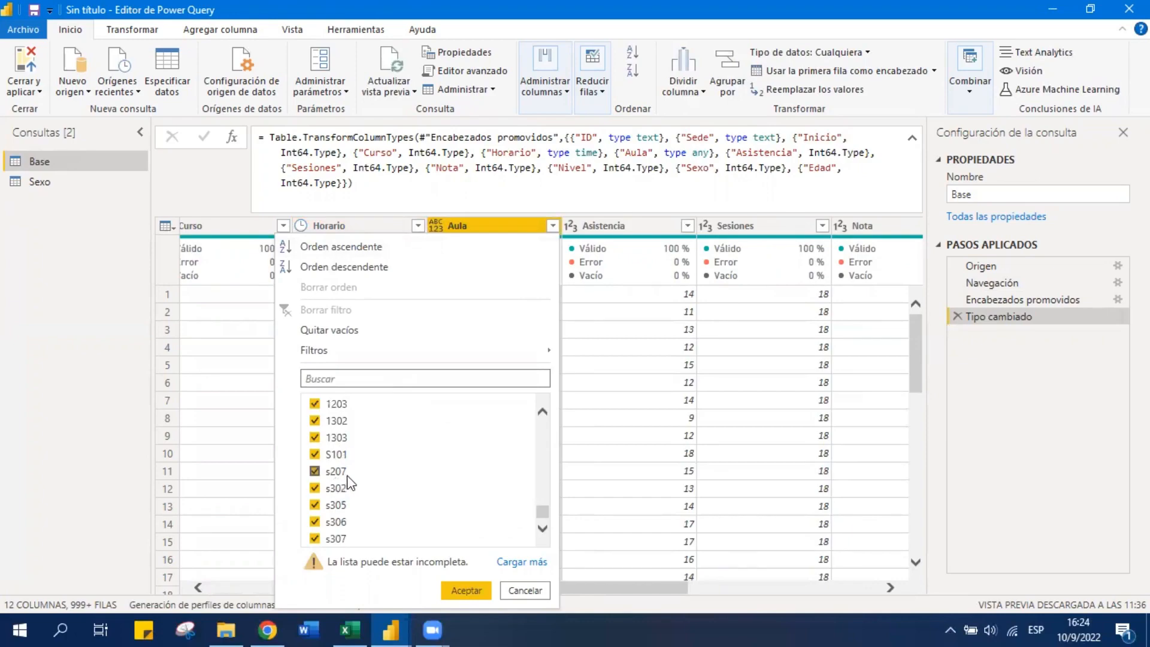
left_click(539, 594)
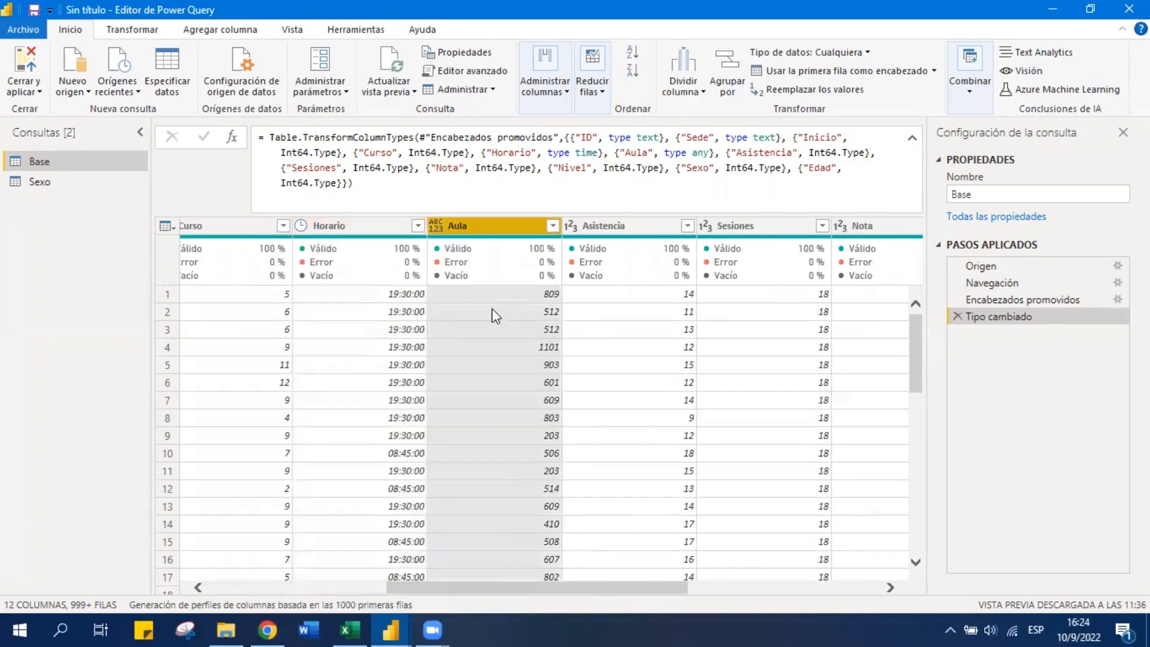
left_click(553, 227)
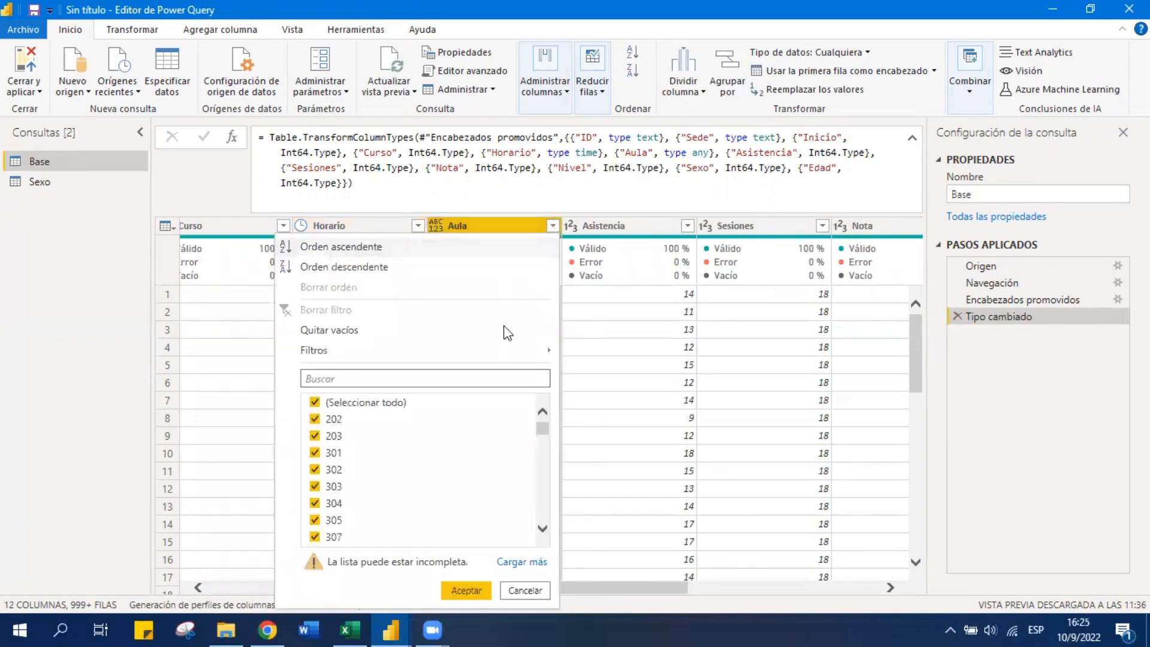
left_click(513, 228)
right_click(510, 225)
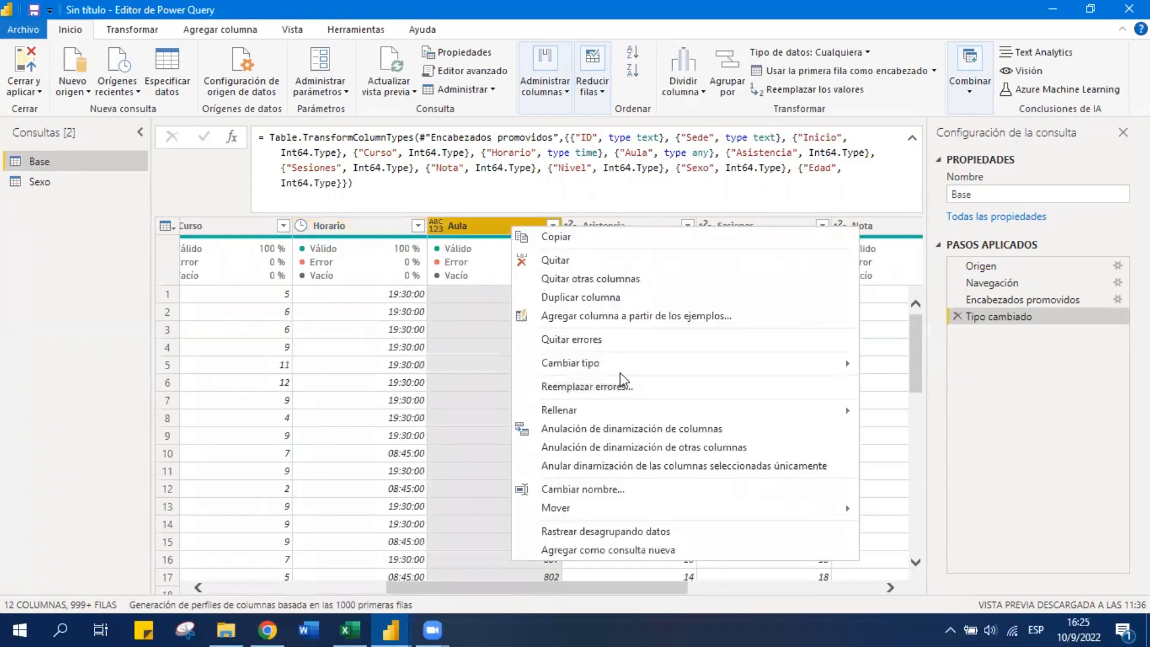
mouse_move(637, 363)
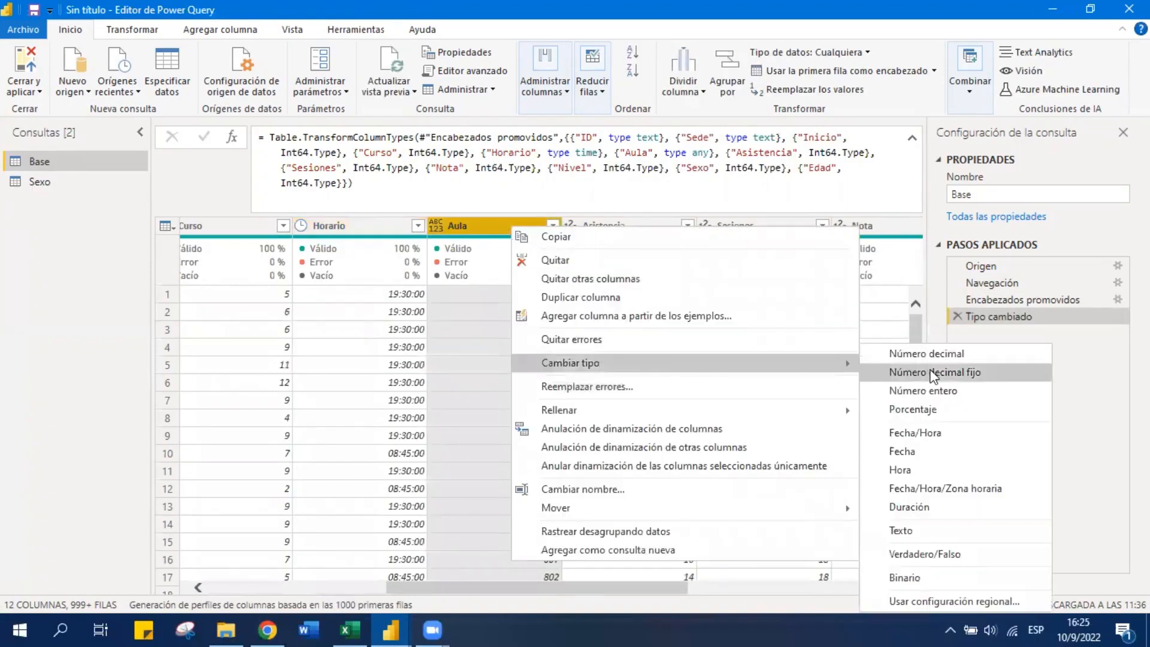
left_click(923, 529)
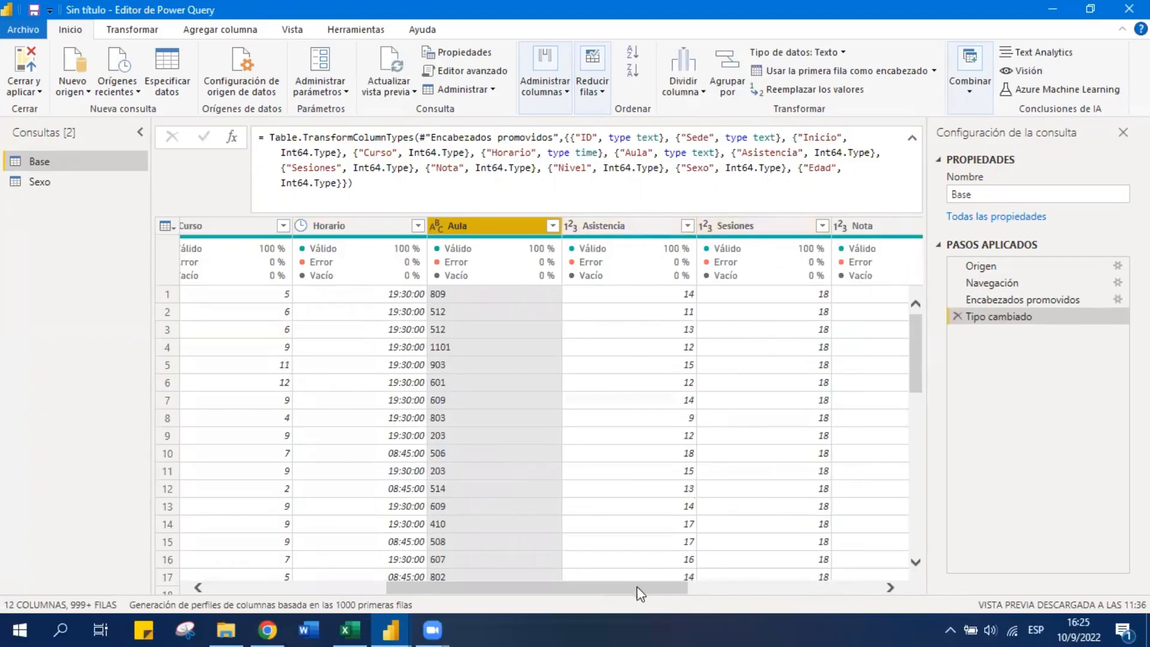
Rename the Inicio column of the Base query to Fecha_Inicio
left_click_drag(635, 595, 764, 585)
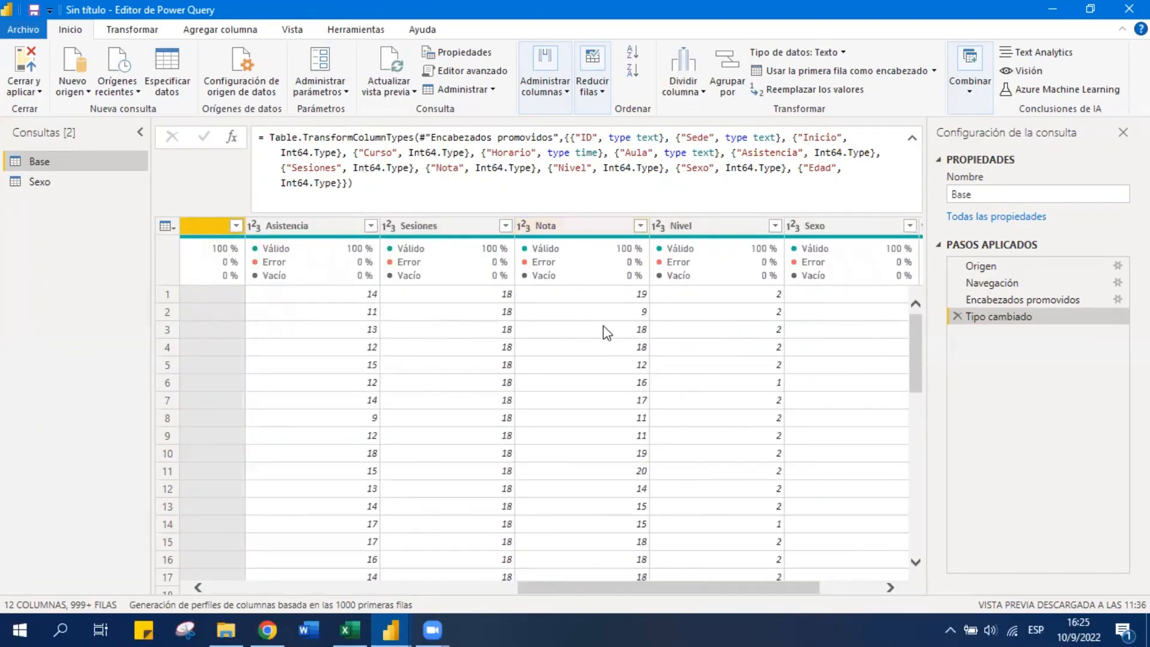
left_click(716, 231)
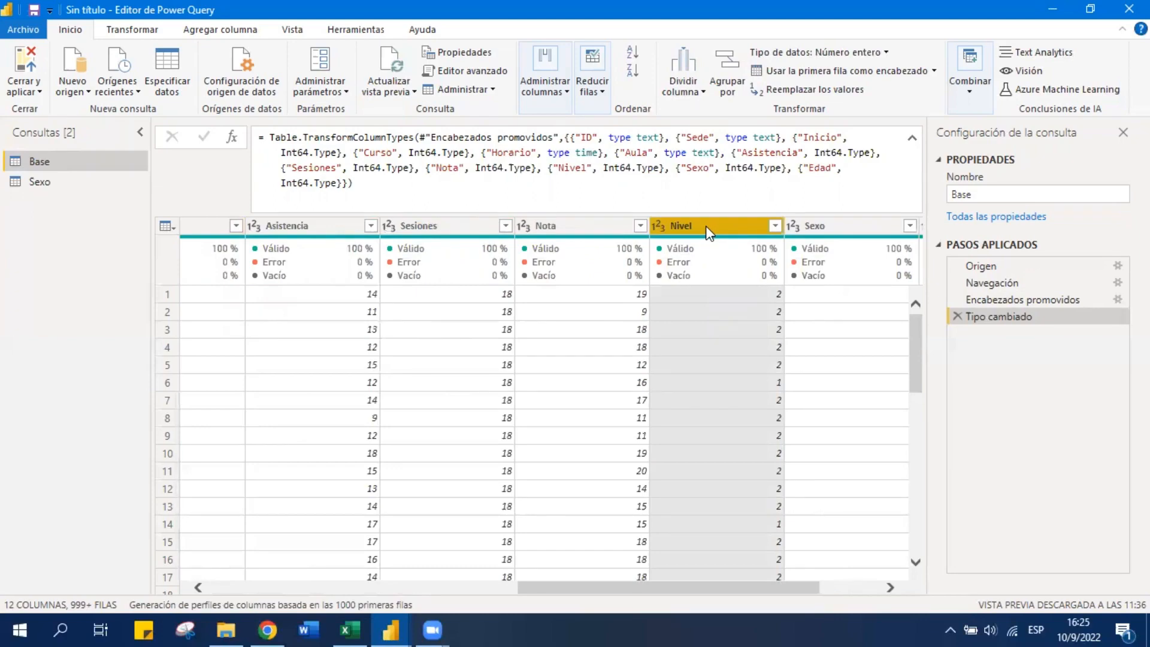
left_click_drag(749, 589, 858, 588)
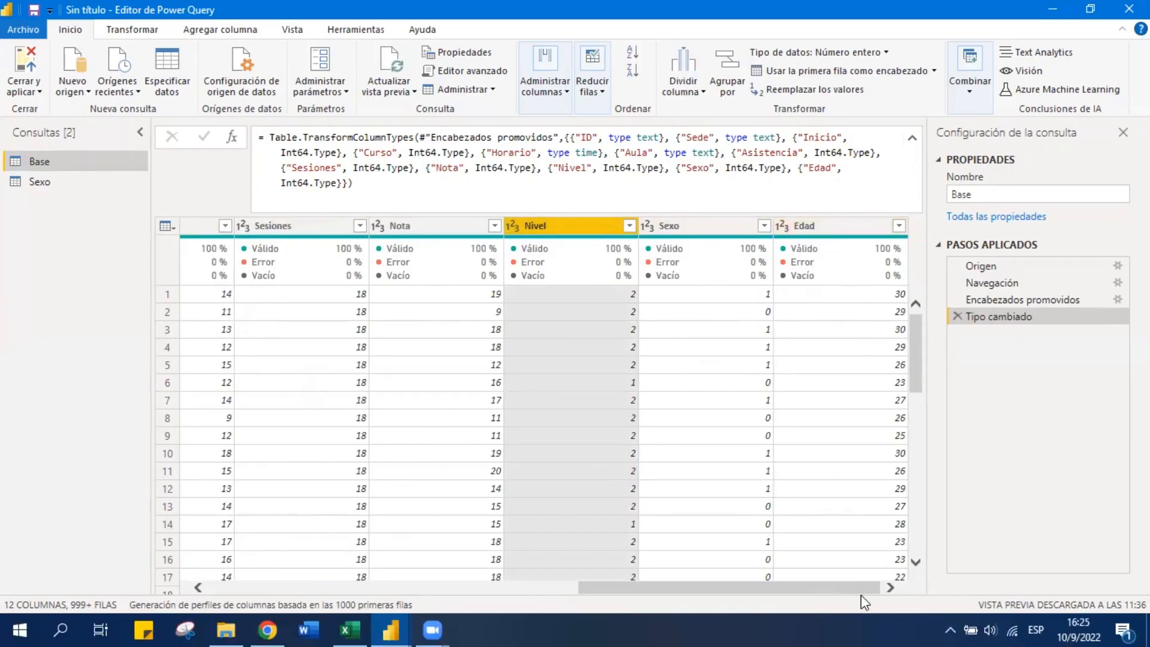
left_click_drag(656, 592, 311, 586)
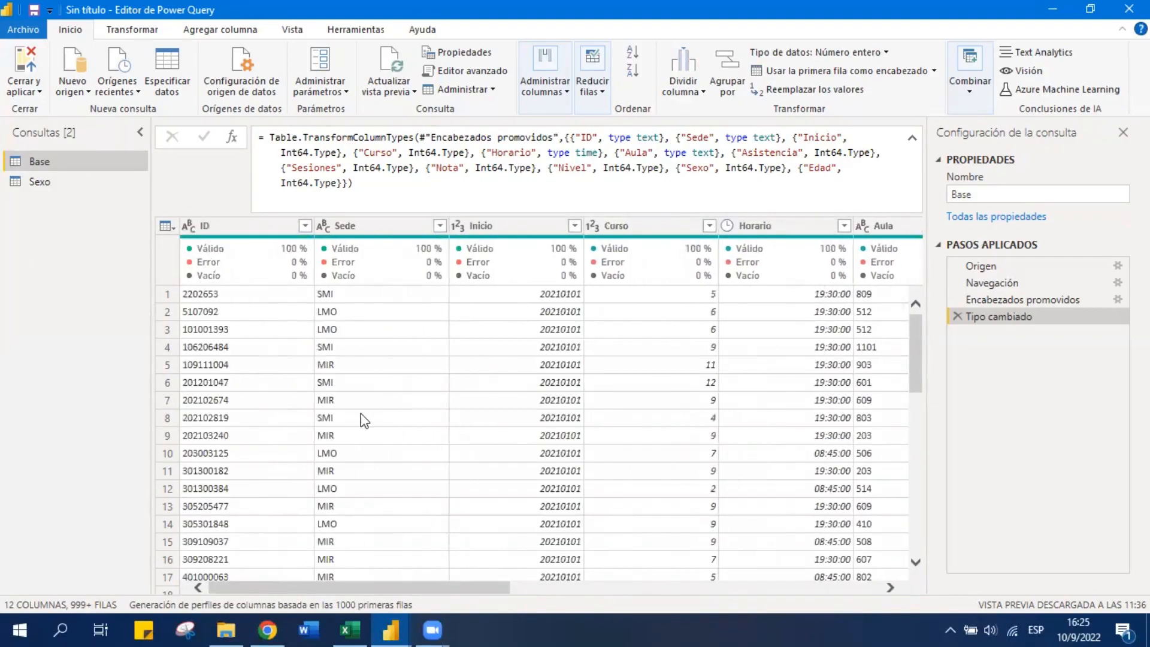
left_click(520, 229)
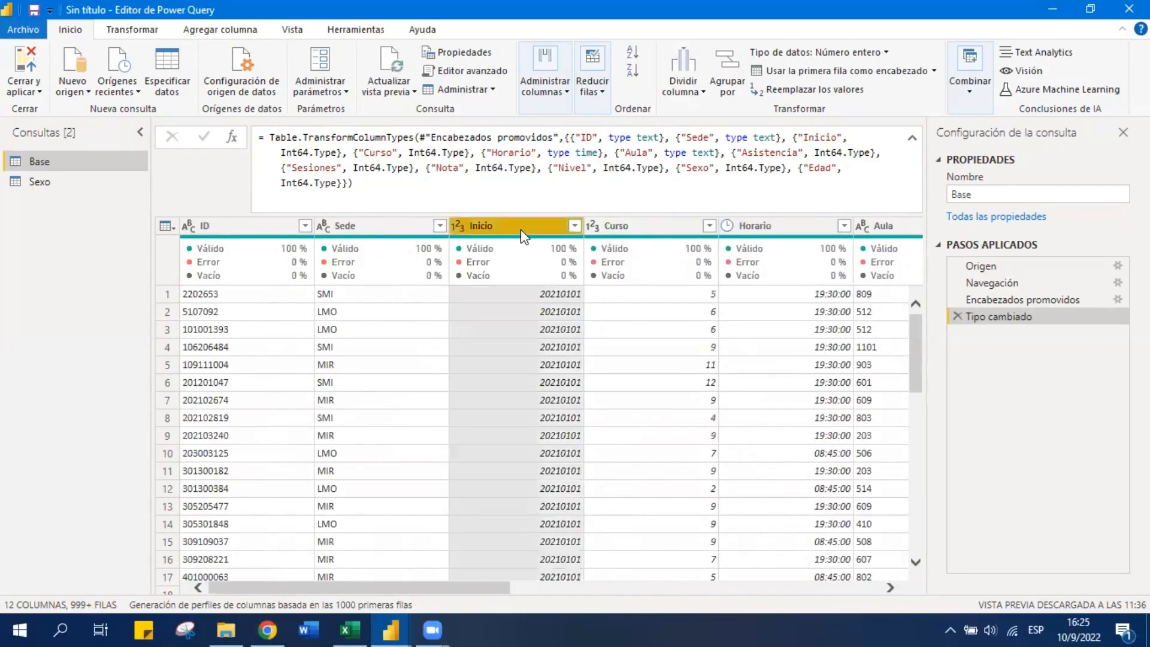
double_click(487, 227)
type("Fe")
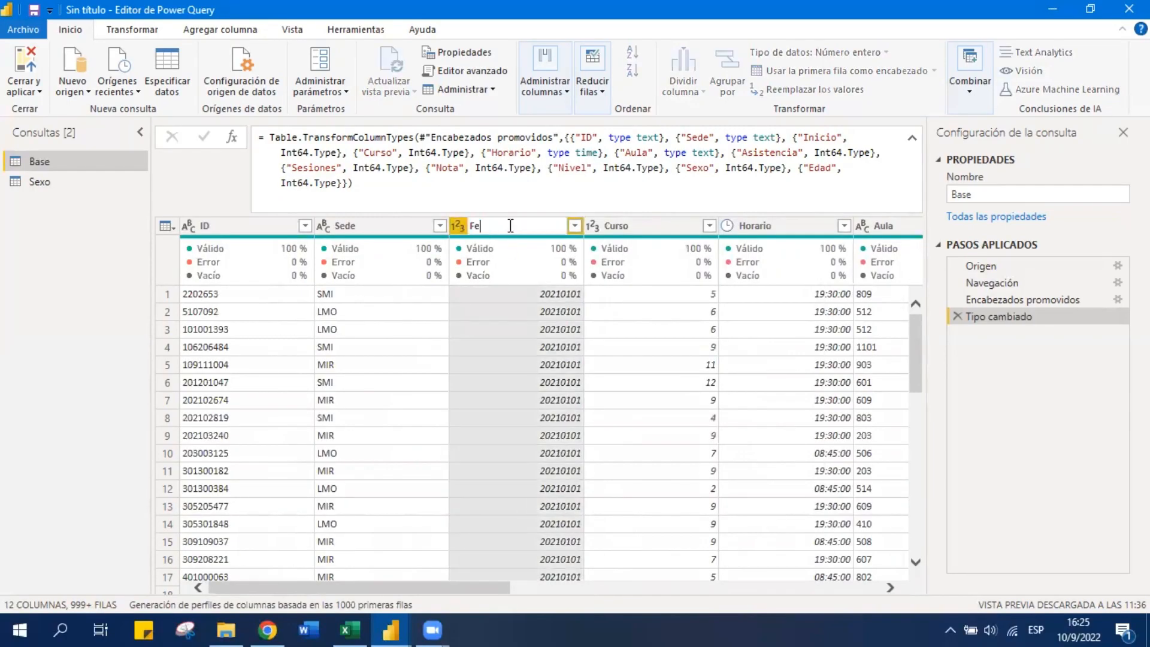
type("cha_Inicio")
key("Return")
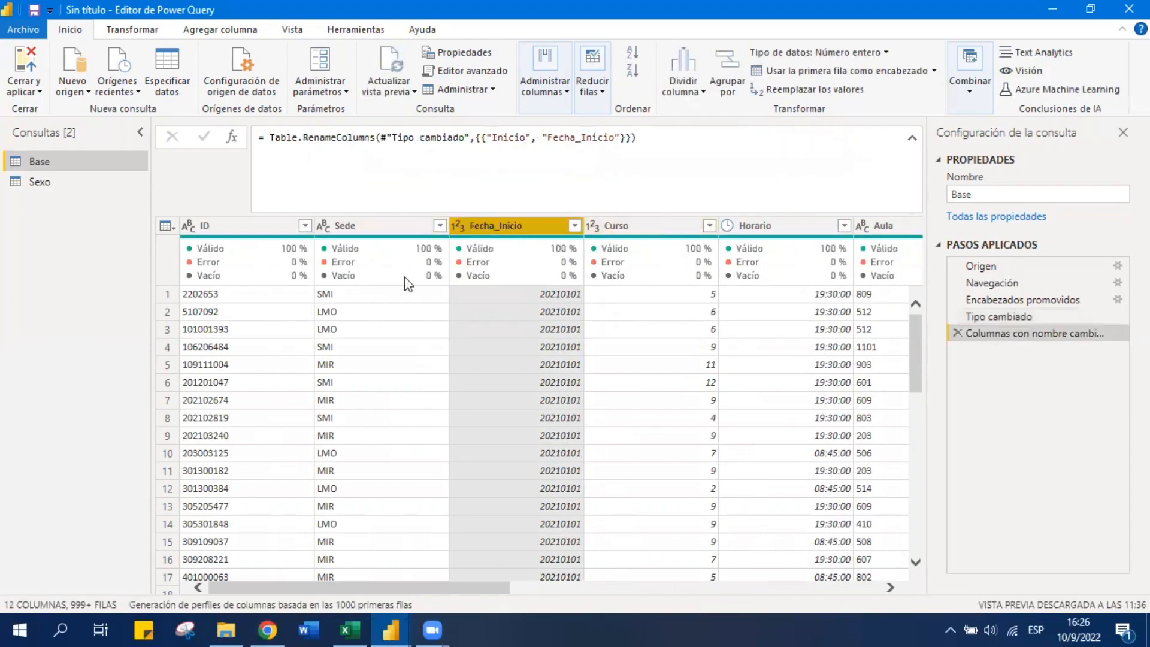
Try to convert the Fecha_Inicio column directly to the Fecha data type
right_click(501, 224)
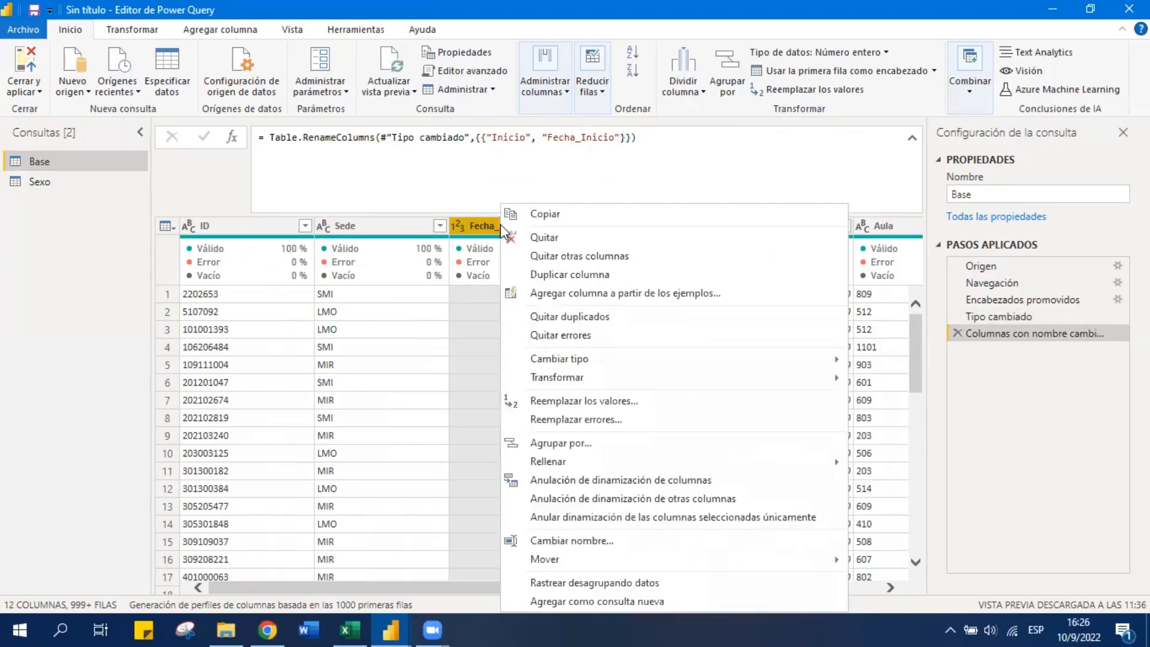
mouse_move(652, 360)
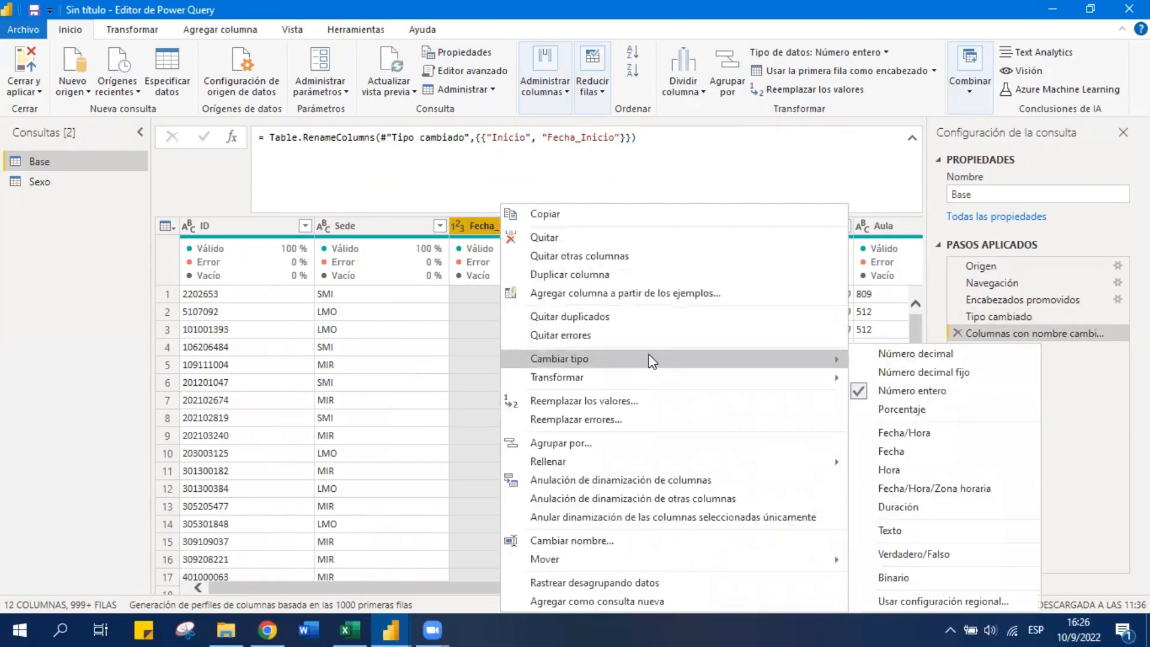
left_click(476, 325)
left_click(545, 297)
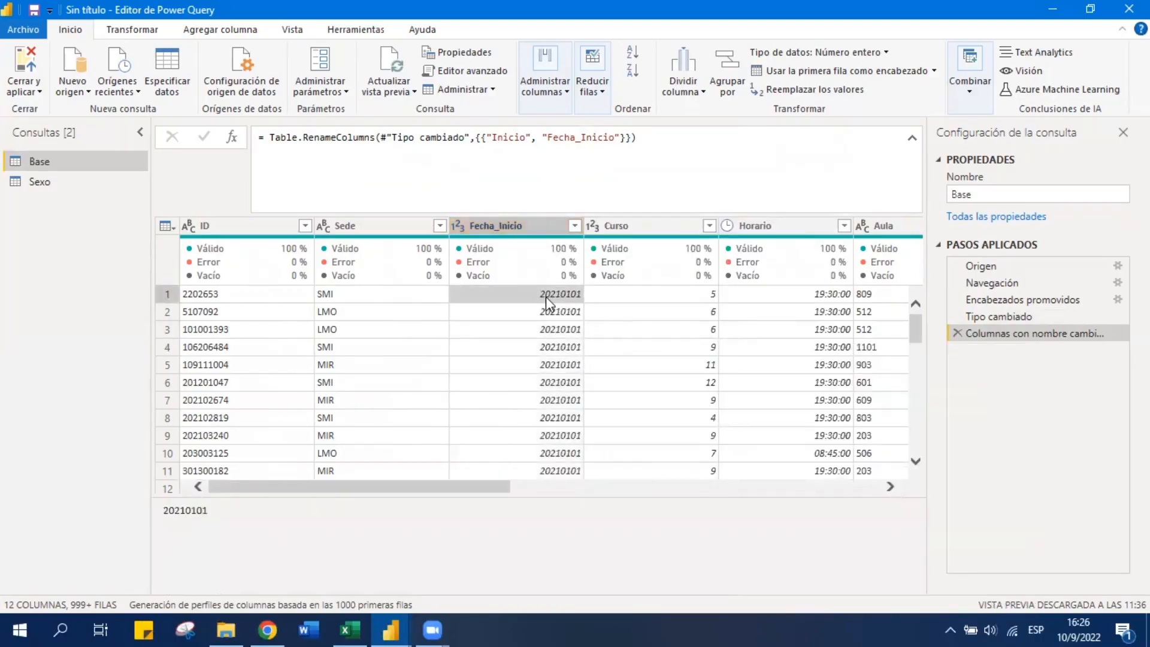
right_click(531, 225)
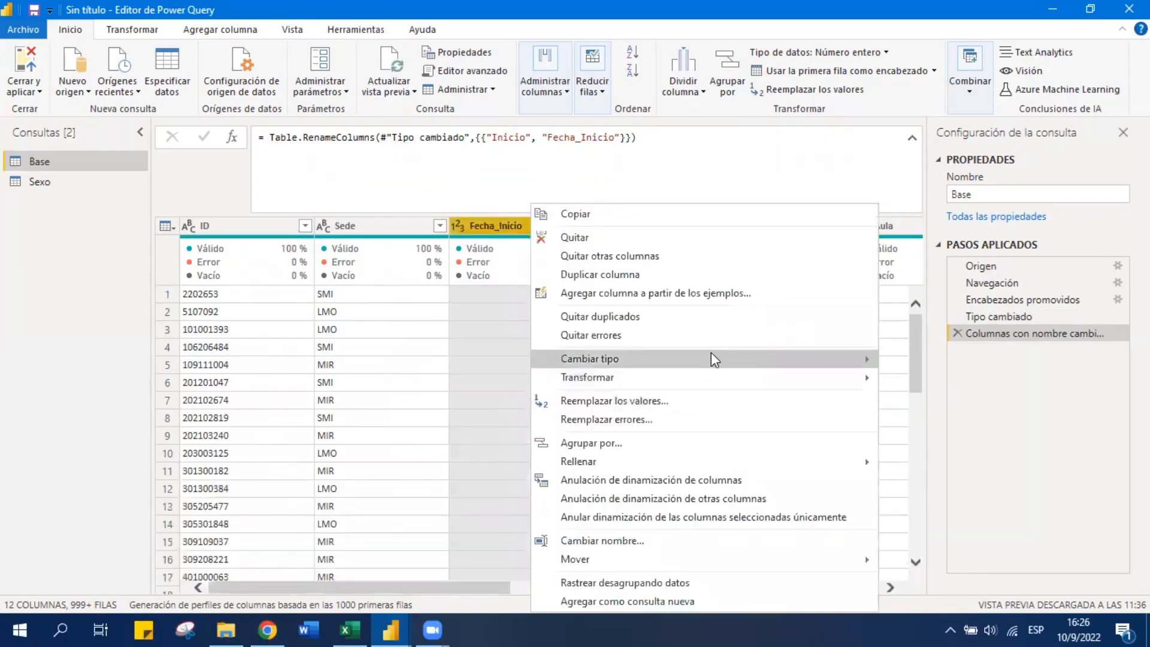
mouse_move(711, 358)
left_click(945, 452)
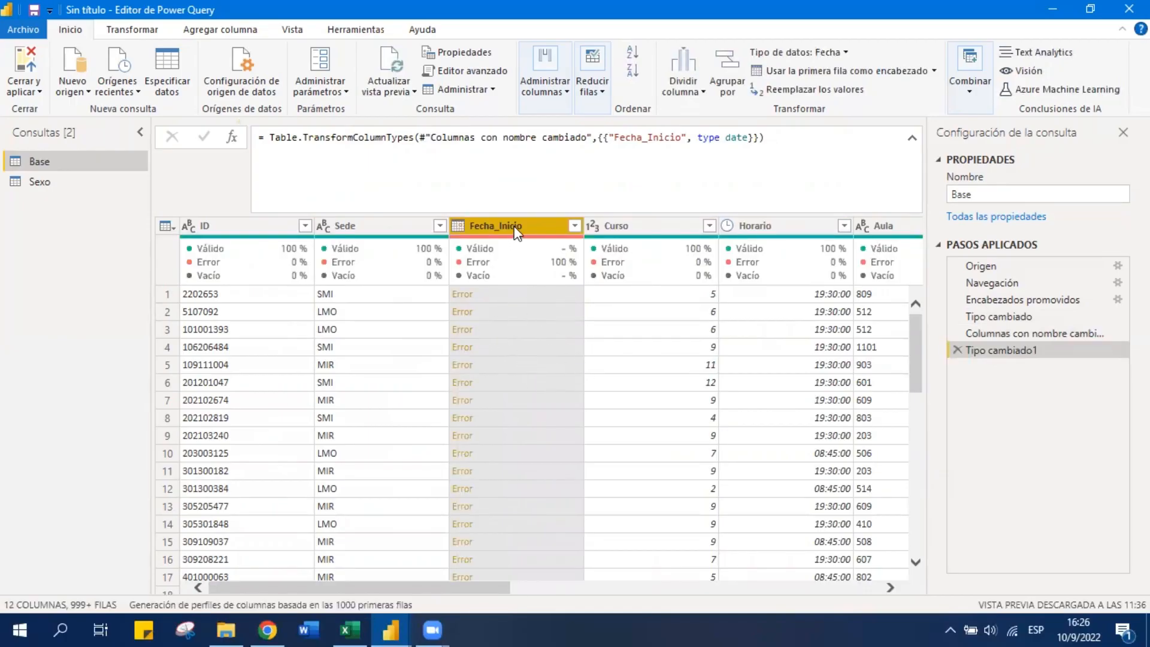
Remove the Fecha type conversion from the Base query and set the Fecha_Inicio column's data type to Texto
left_click(957, 351)
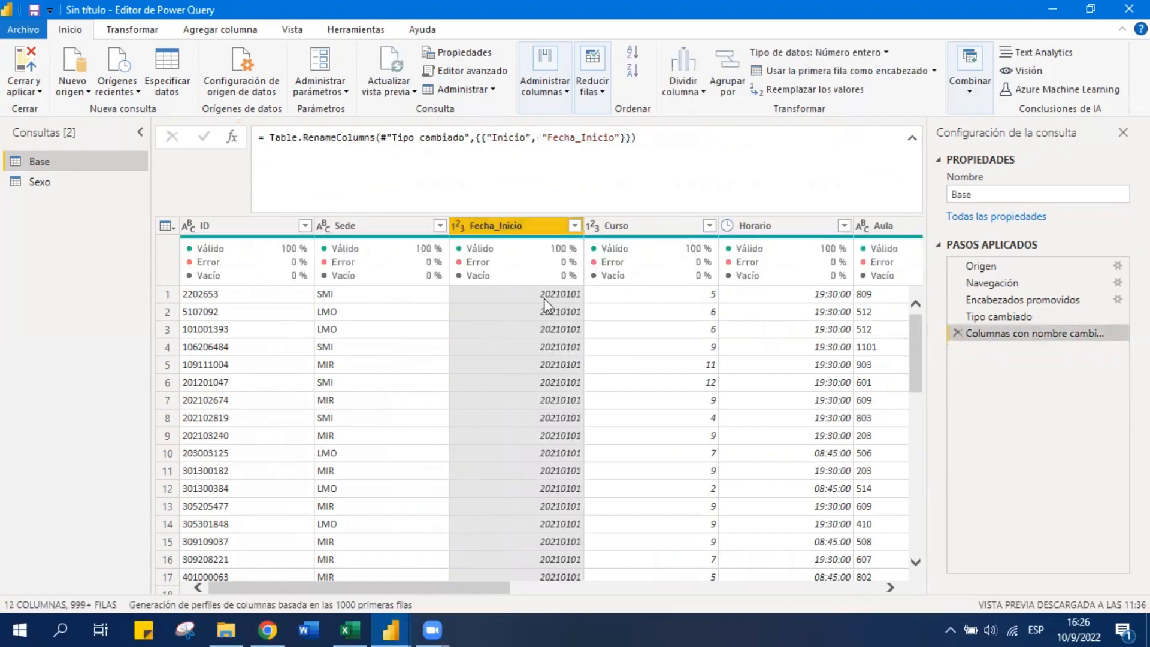
left_click(569, 297)
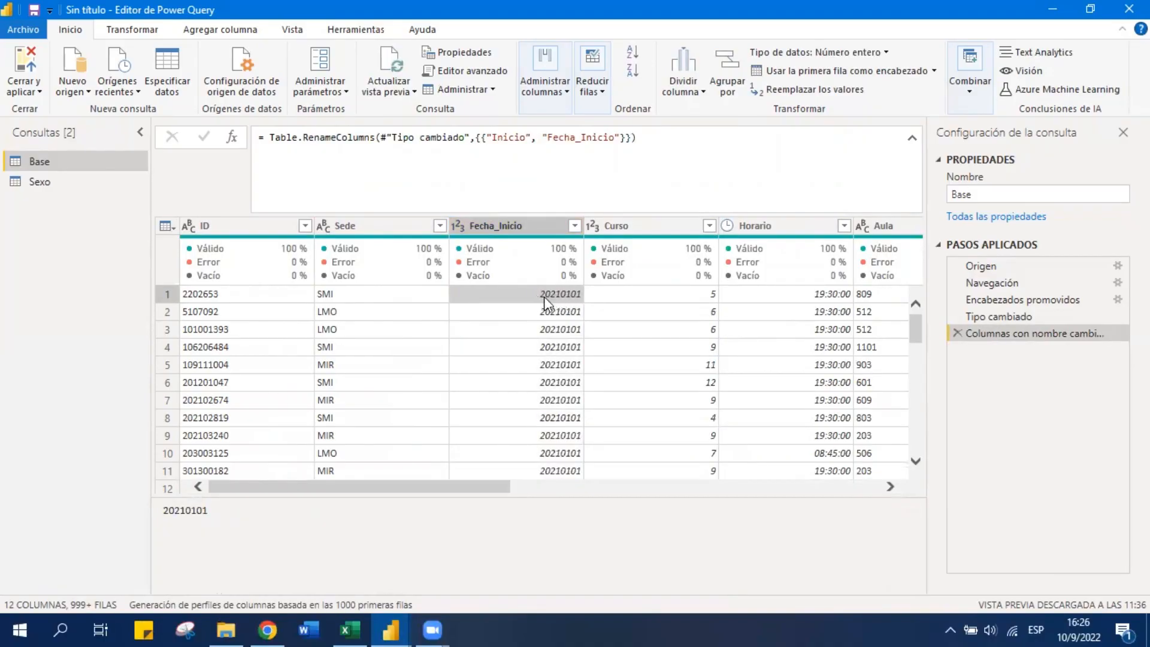
left_click(521, 228)
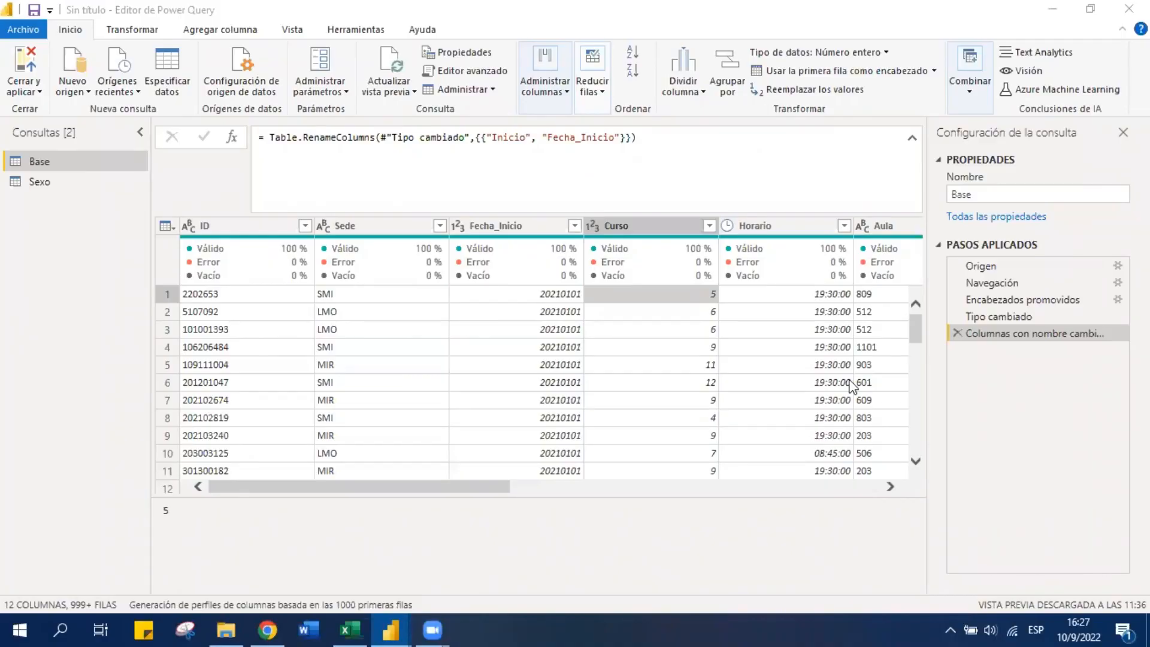
left_click(500, 231)
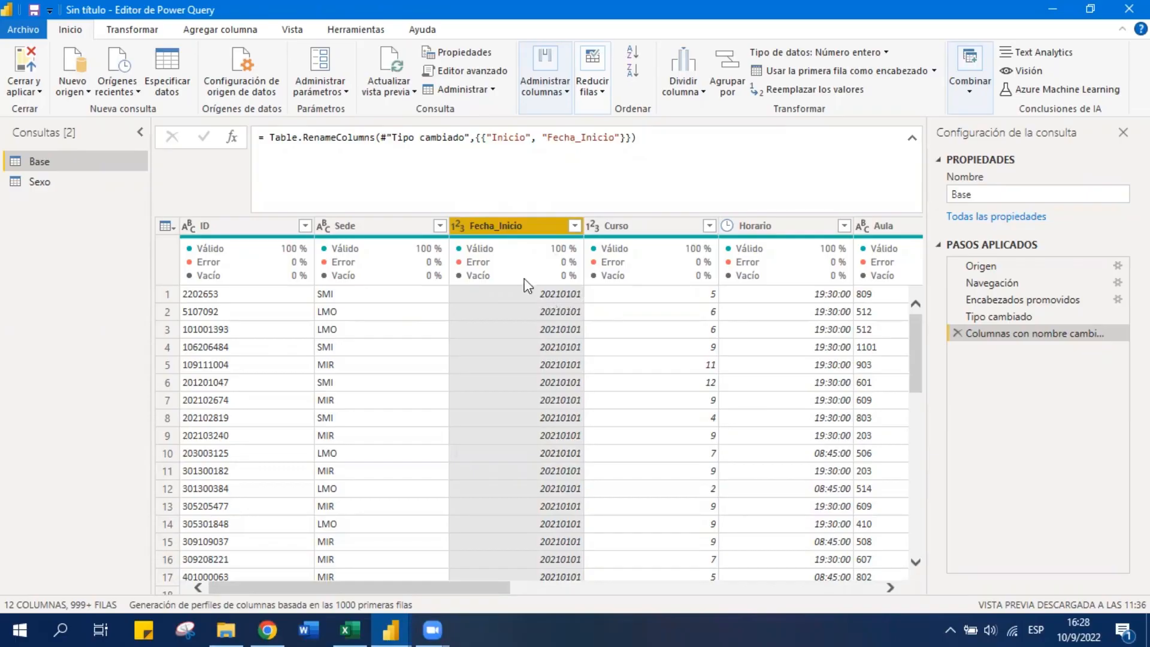
right_click(499, 230)
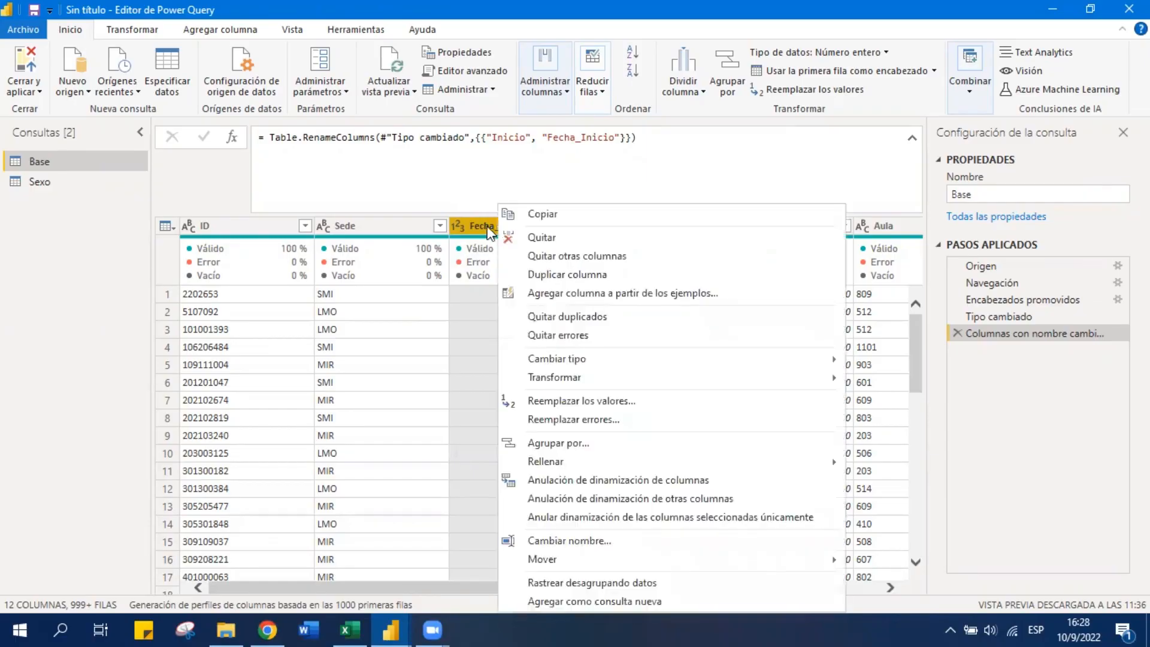
mouse_move(623, 358)
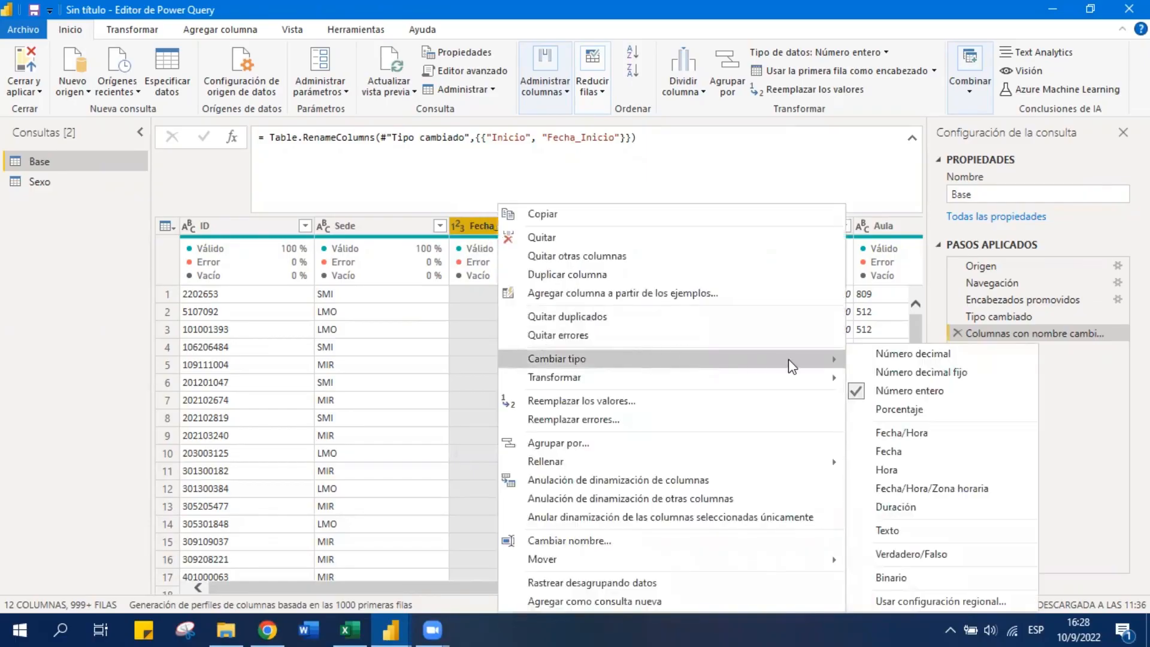
left_click(913, 532)
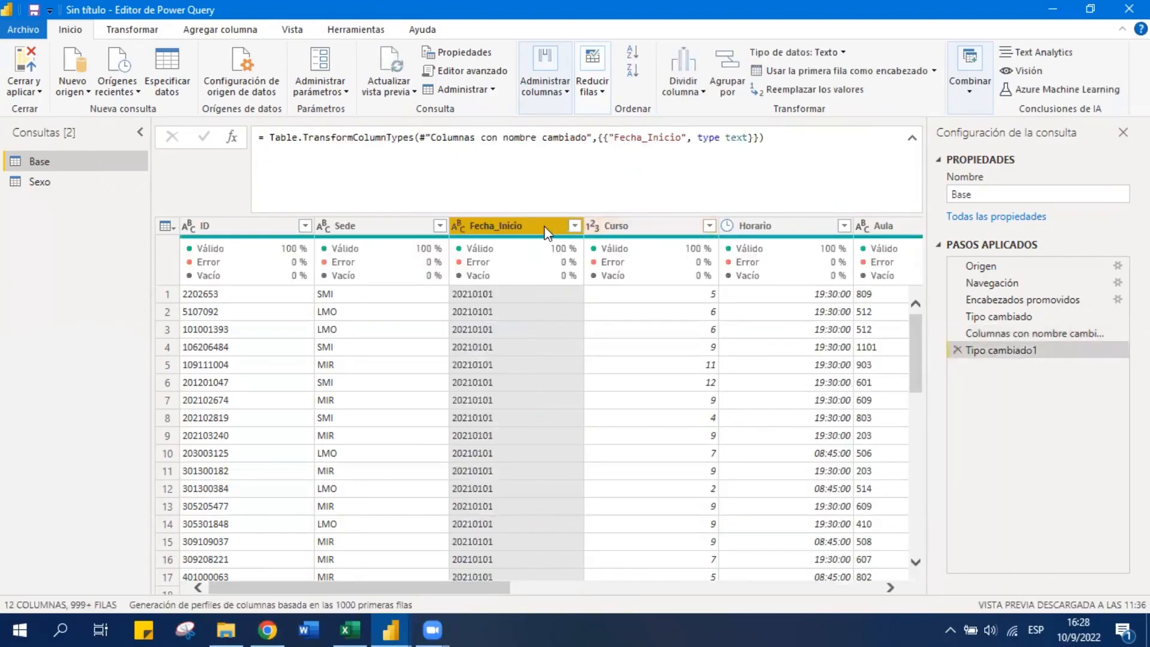
Split Fecha_Inicio into columns by 4 characters, once as far left as possible, and delete the automatic type conversion added after it
left_click(694, 95)
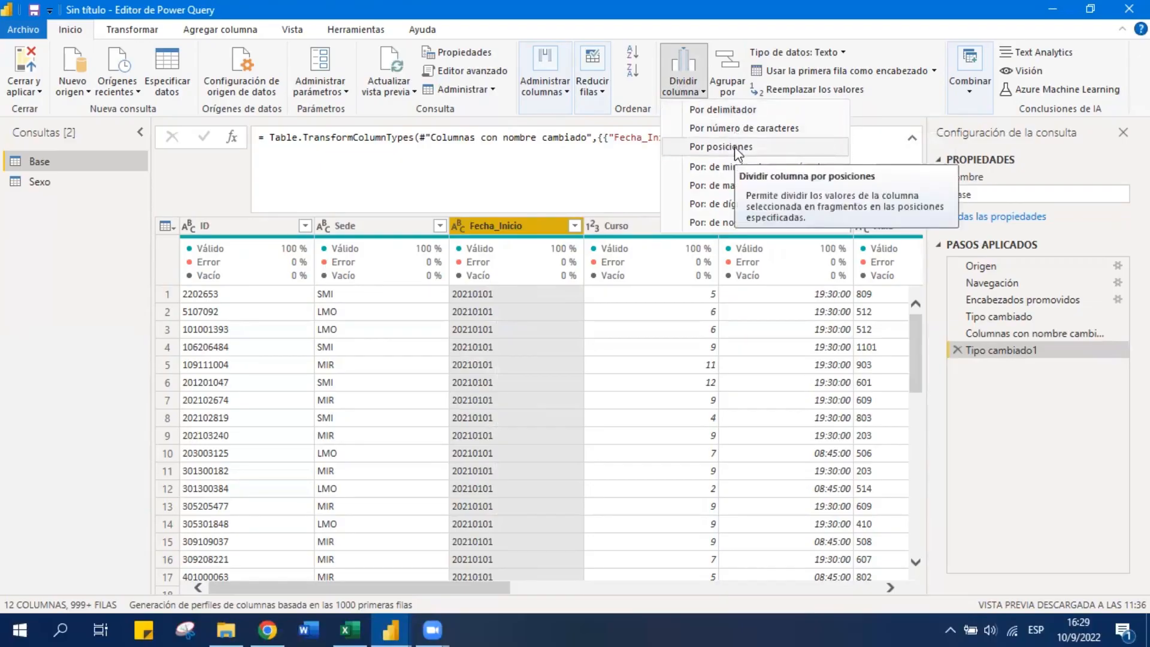
left_click(790, 128)
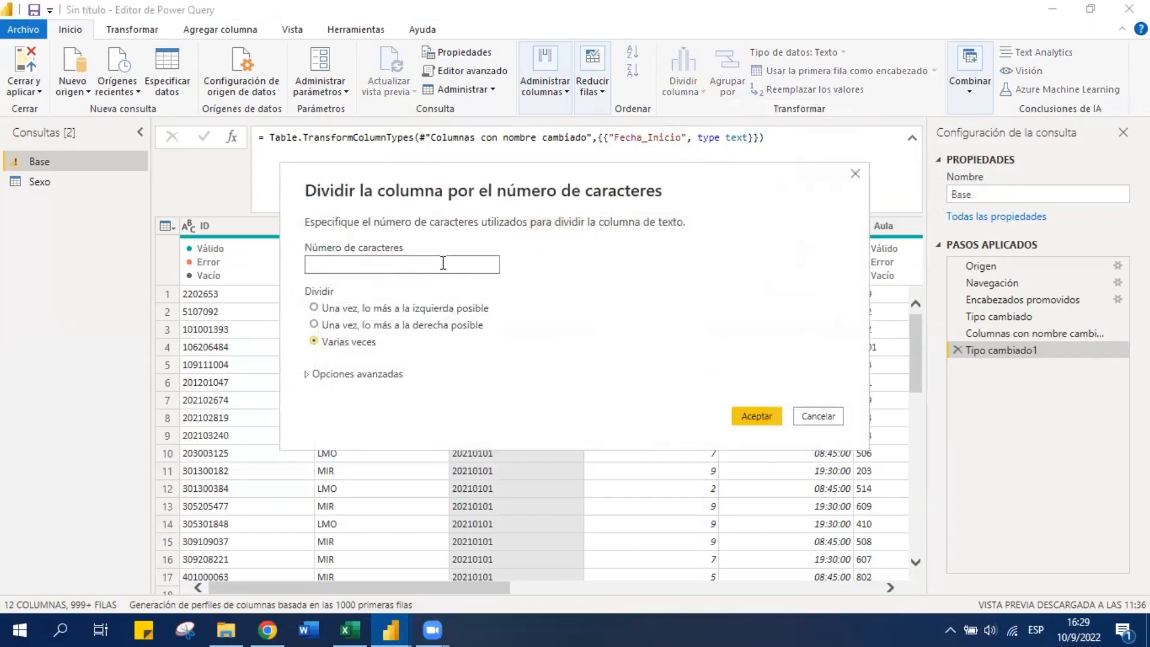
type("4")
left_click(367, 311)
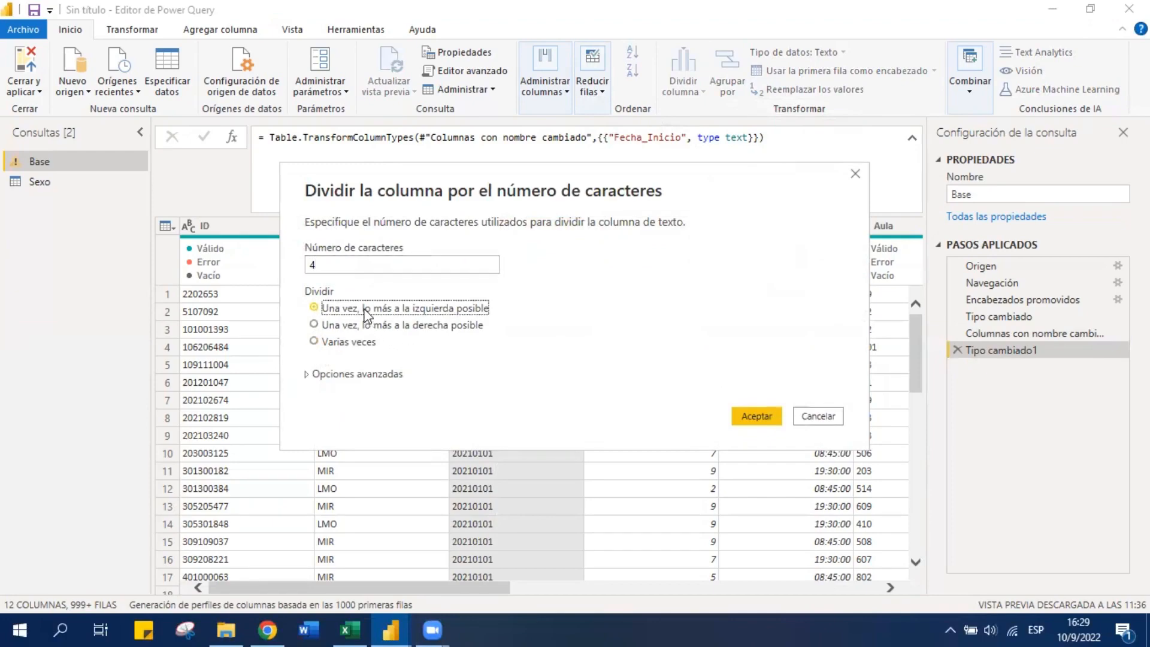
left_click(307, 374)
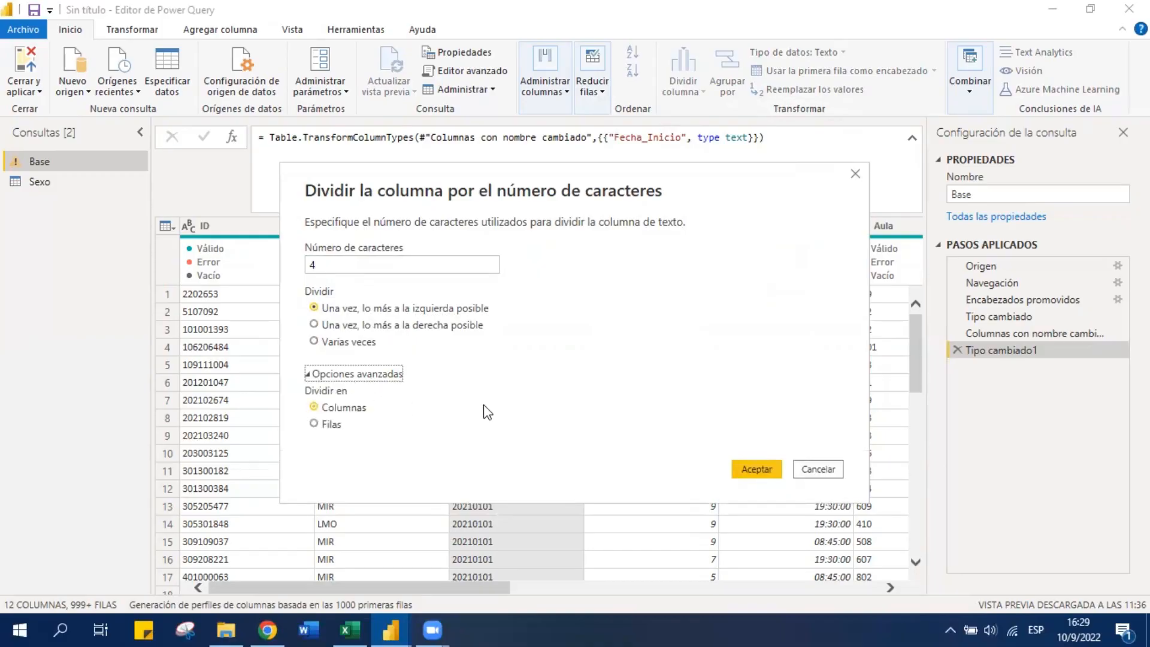
left_click(755, 469)
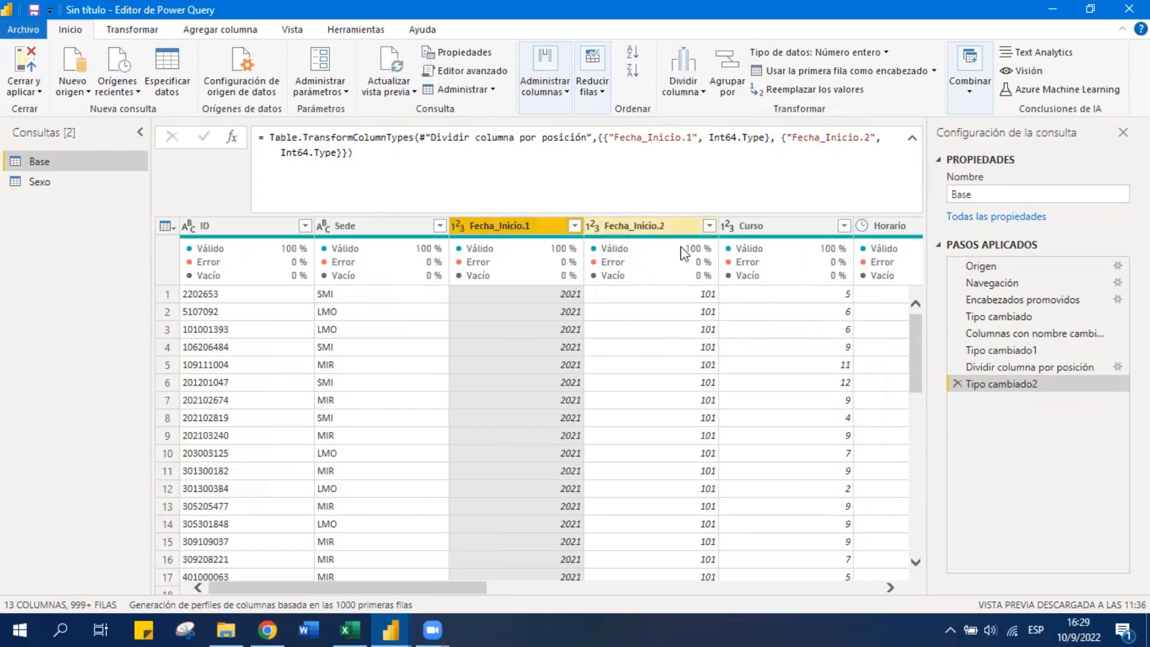
left_click(958, 384)
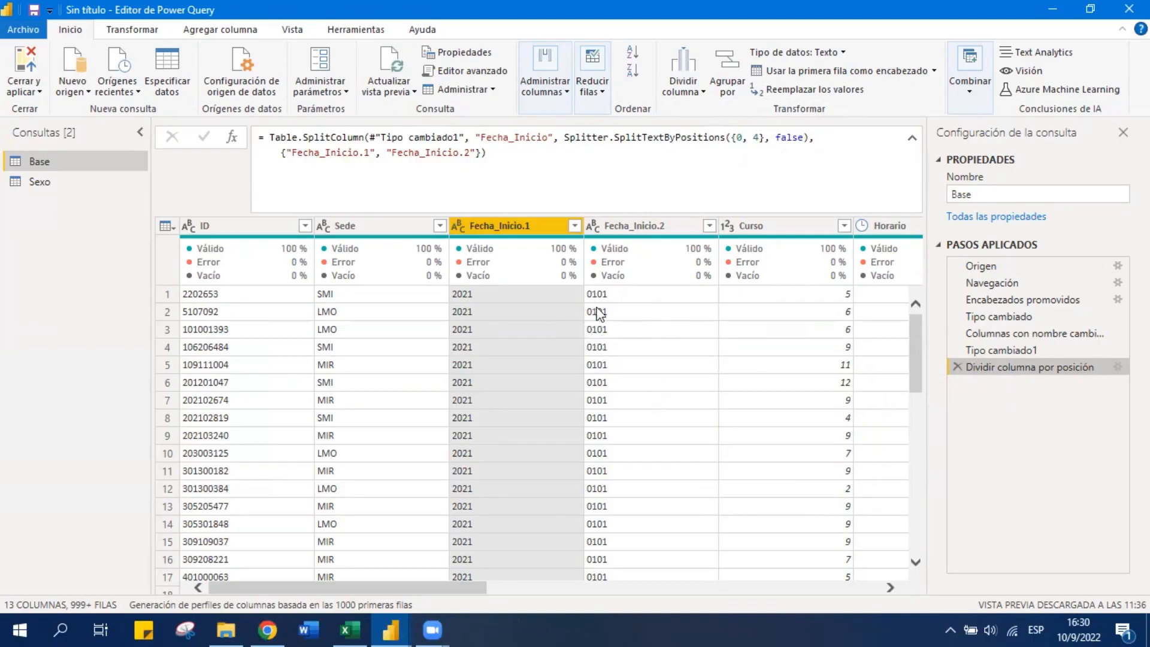
Split Fecha_Inicio.2 by 2 characters, once as far left as possible, and delete the automatic type conversion that follows
left_click(647, 225)
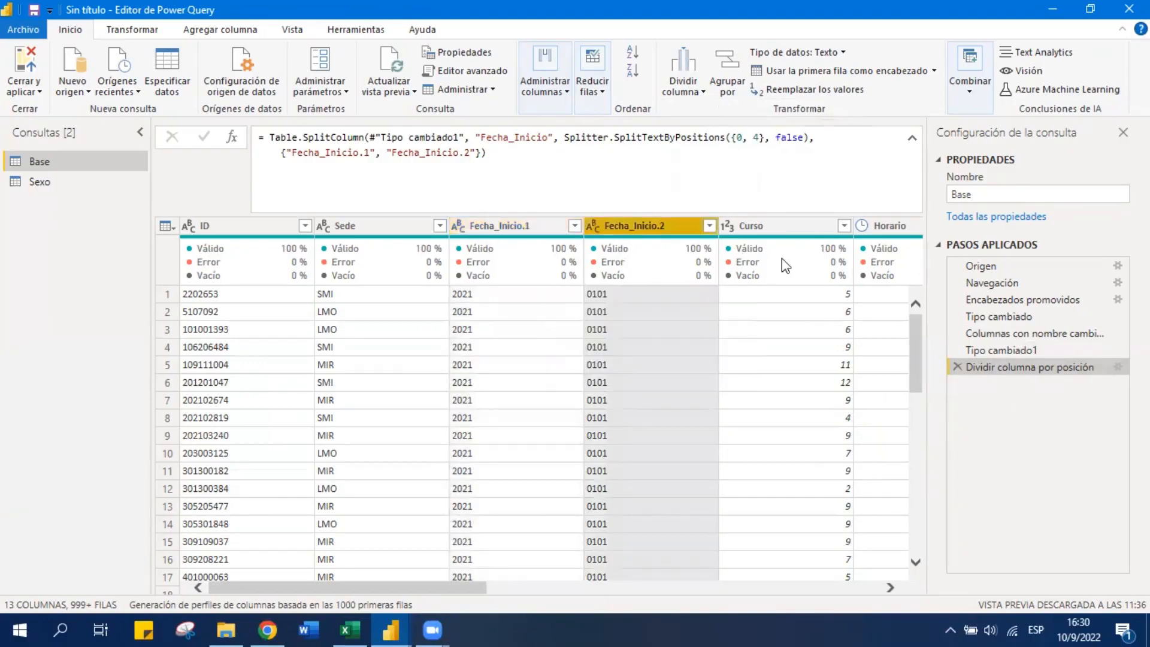
left_click(689, 69)
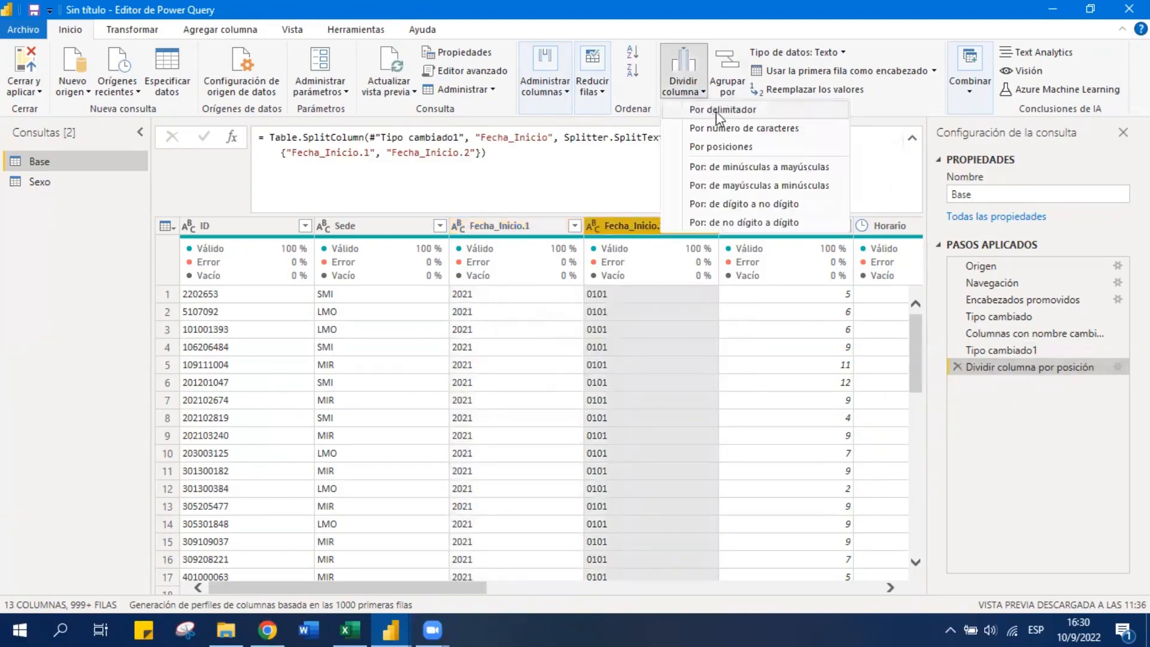
left_click(733, 128)
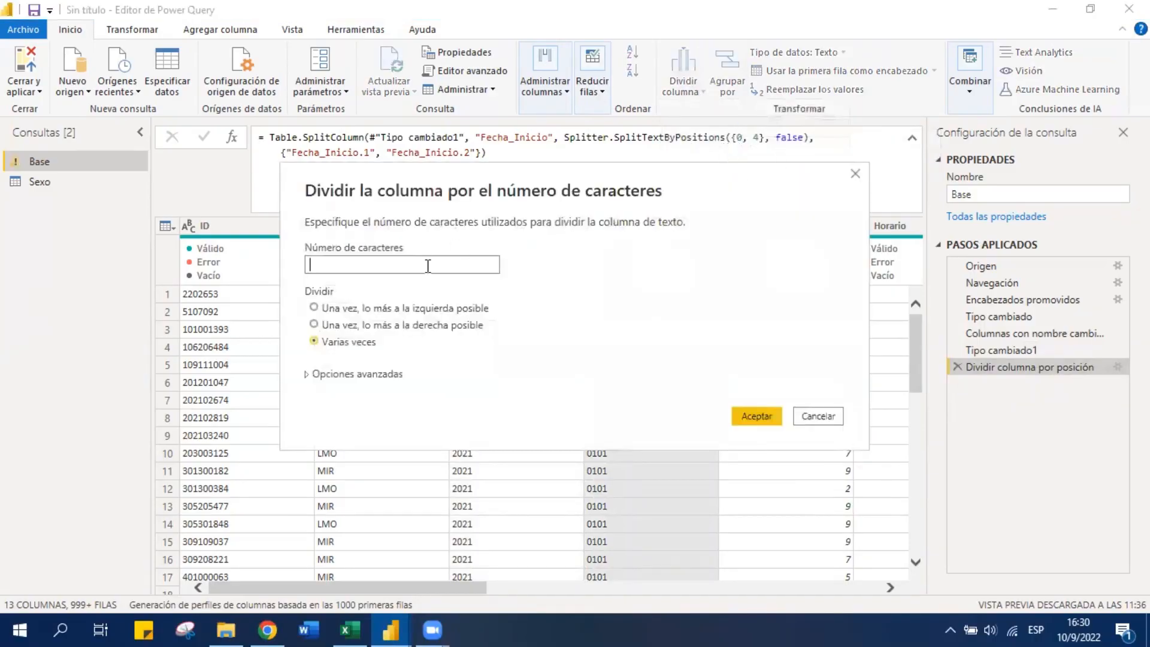
type("2")
left_click(333, 308)
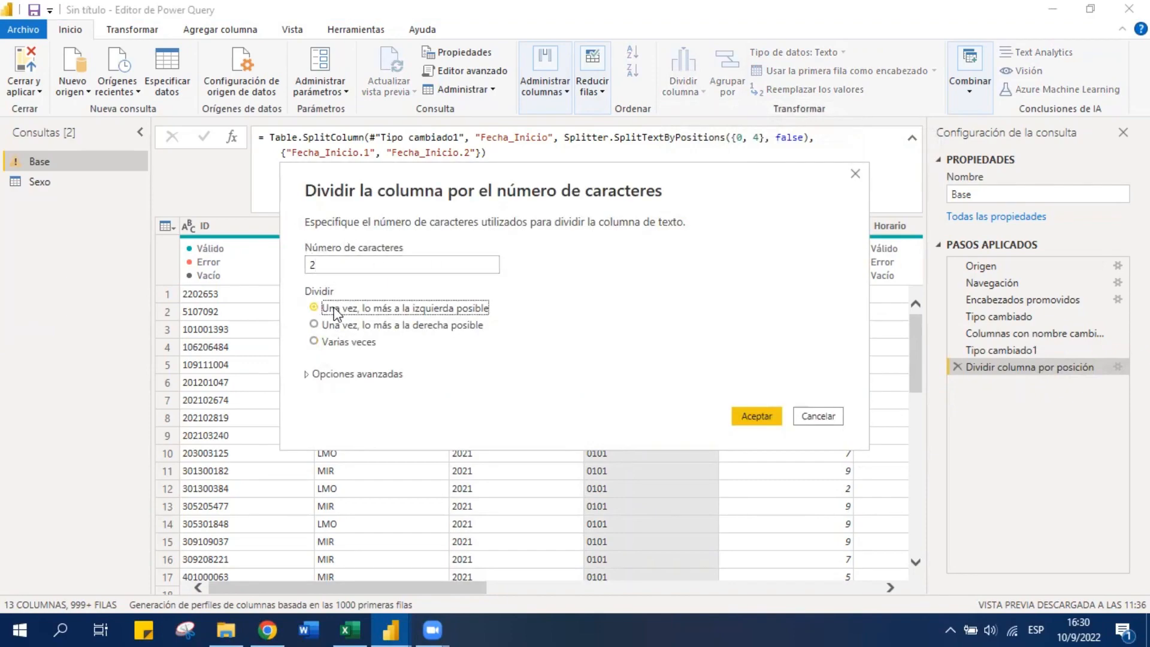
left_click(758, 417)
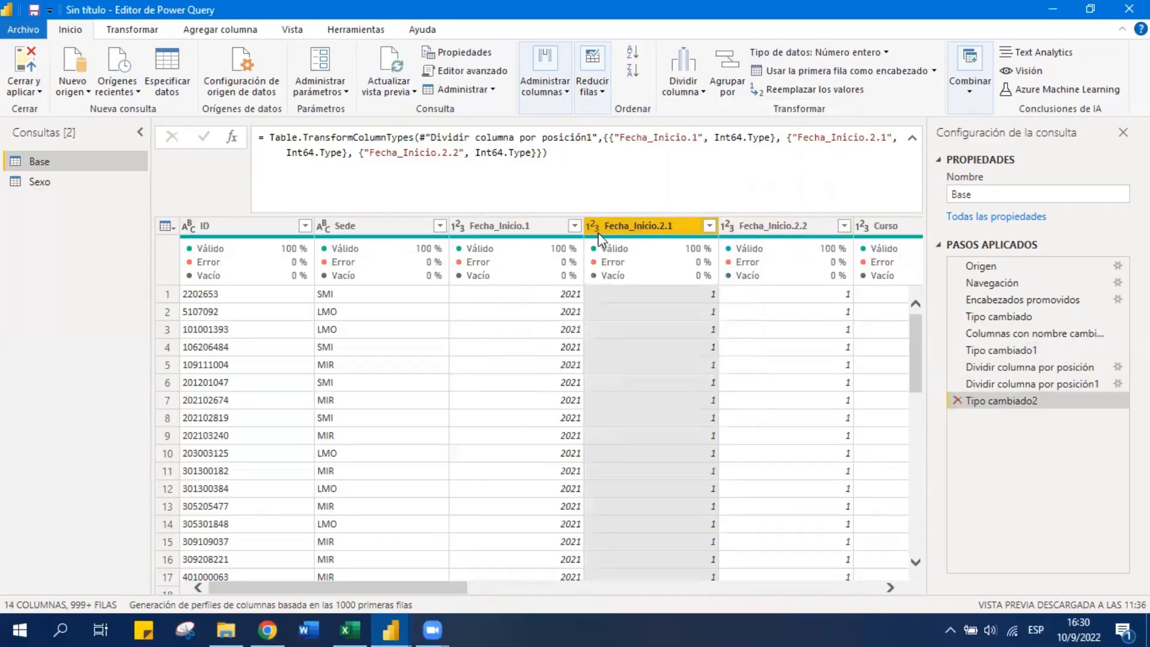
left_click(957, 401)
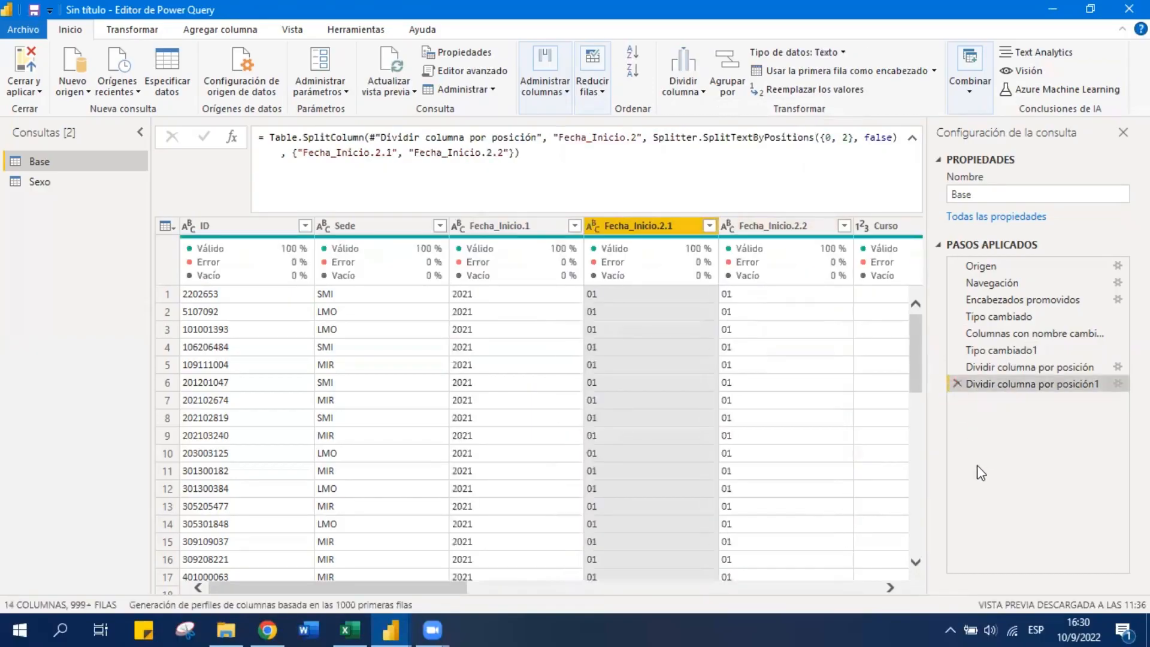
Collapse the formula area and examine the split date columns' values, loading Fecha_Inicio.2.2's full list of distinct values without filtering
left_click(502, 225)
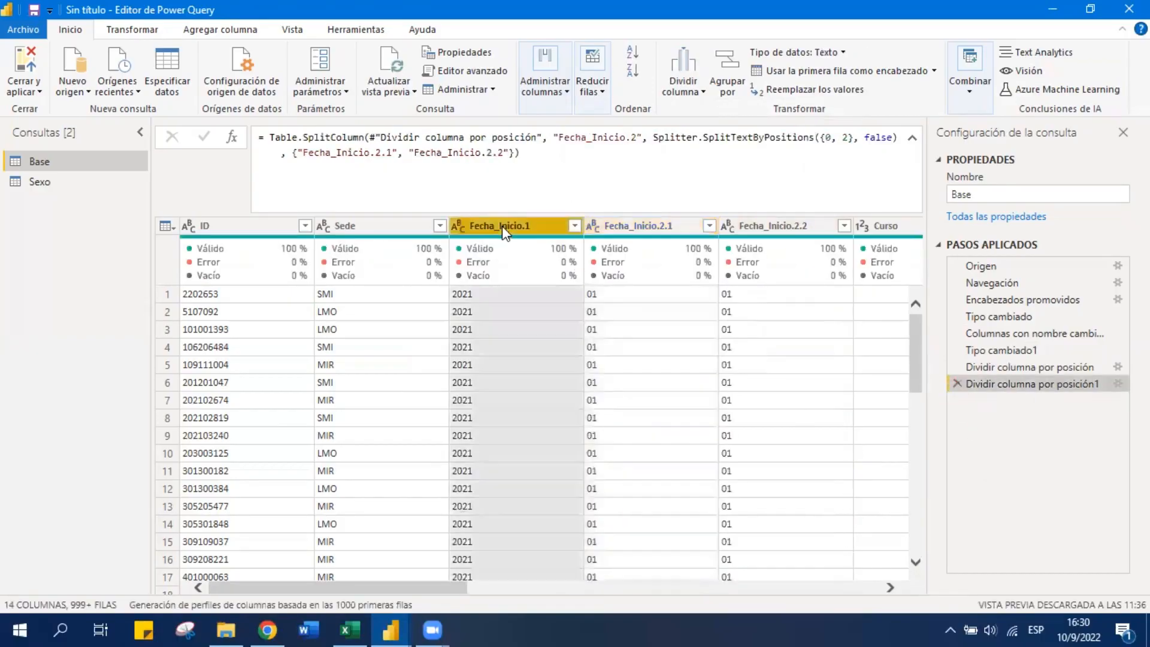
left_click(624, 224)
left_click(913, 140)
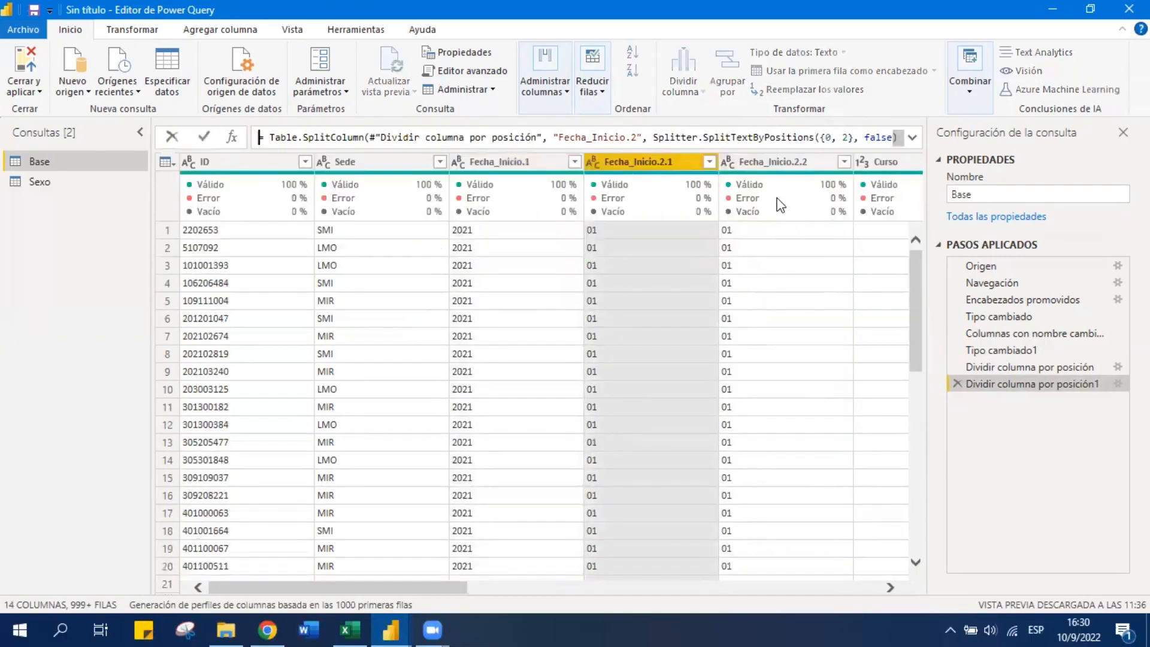
left_click(790, 163)
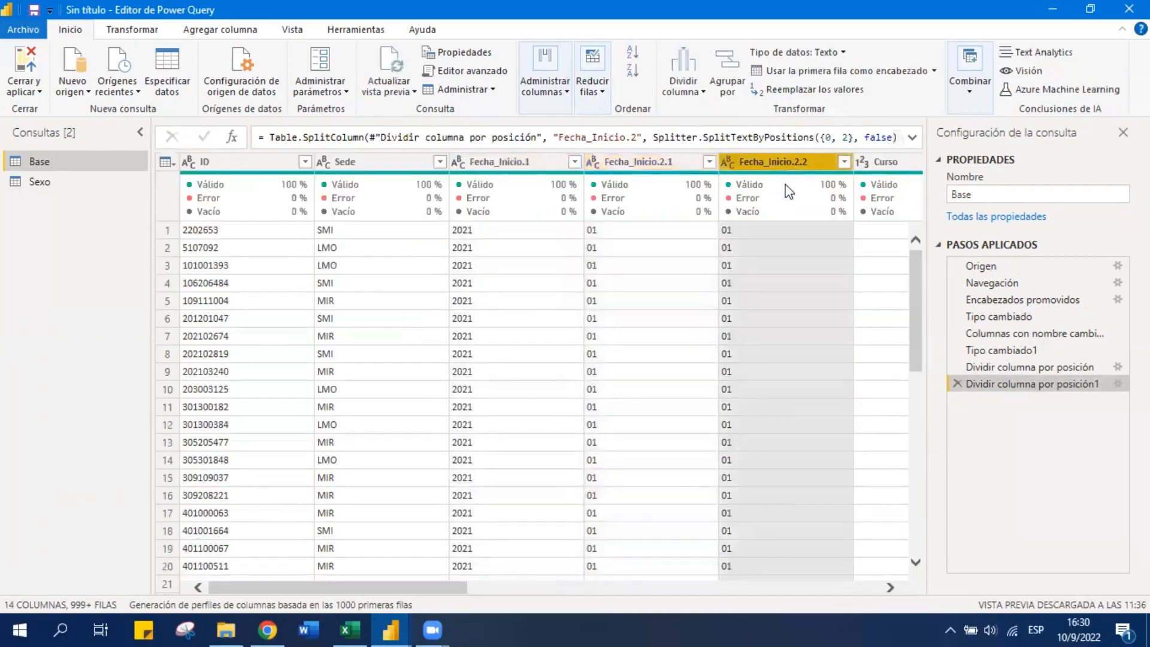
left_click(845, 163)
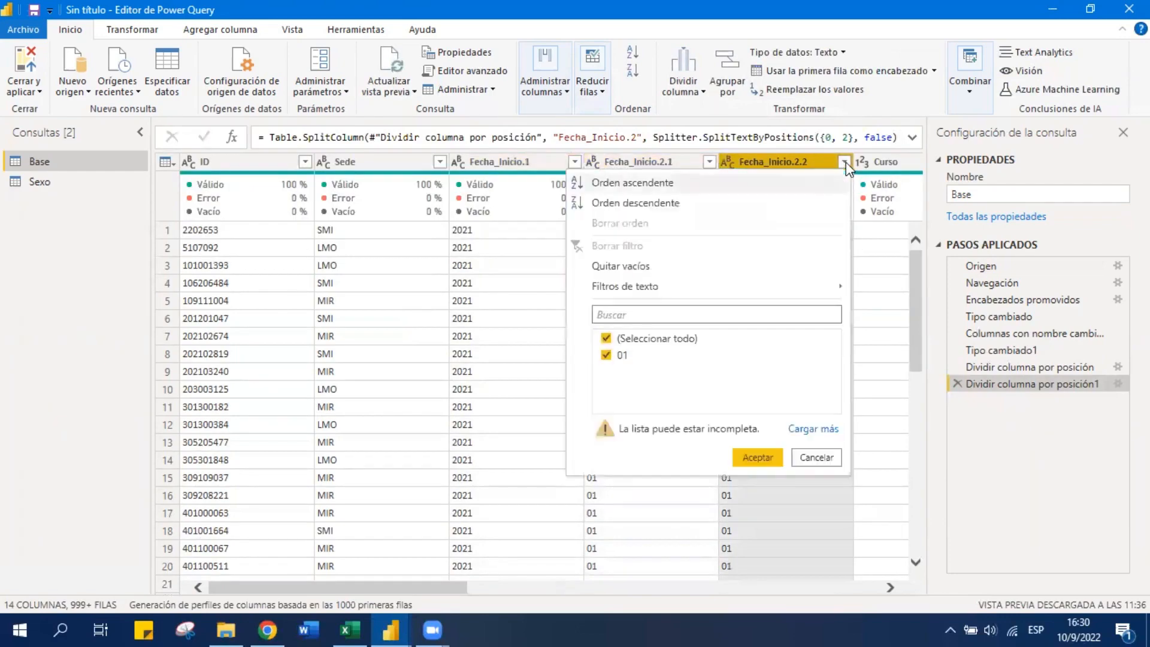
left_click(816, 431)
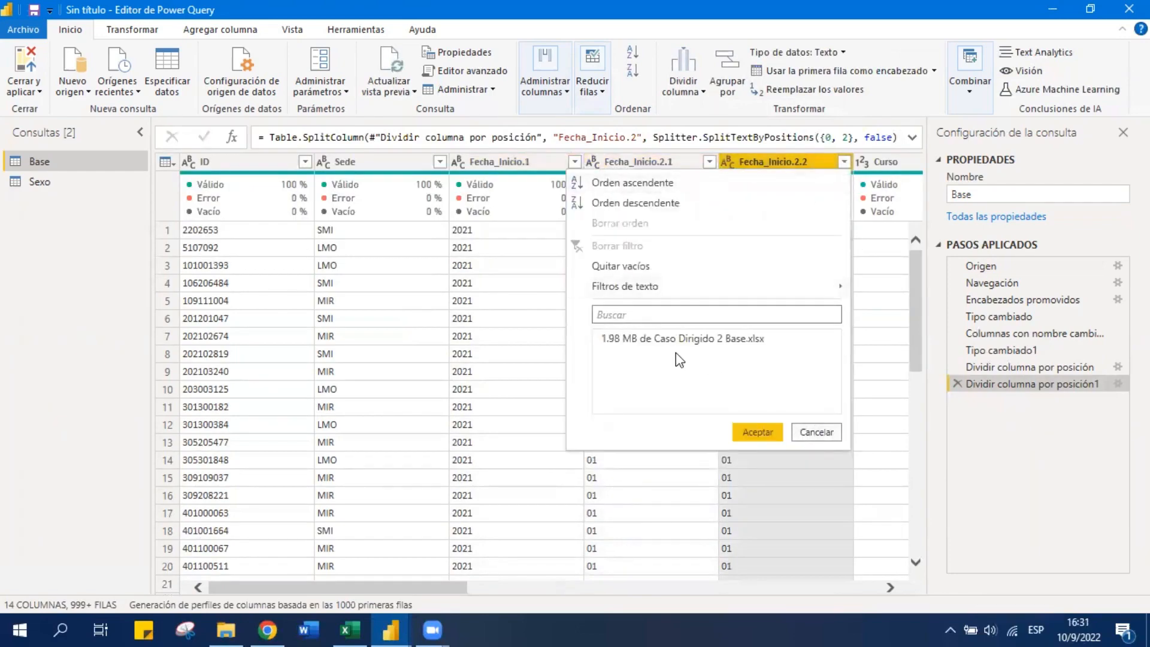
left_click(819, 435)
left_click_drag(917, 368, 917, 532)
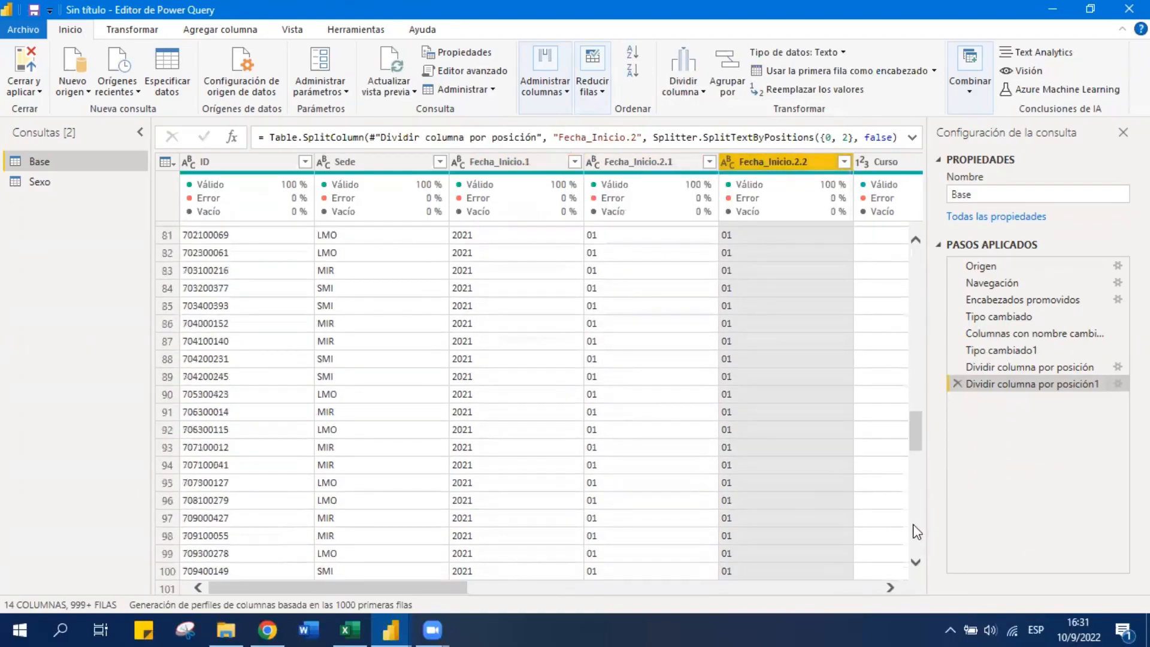
scroll(916, 532, "down", 20)
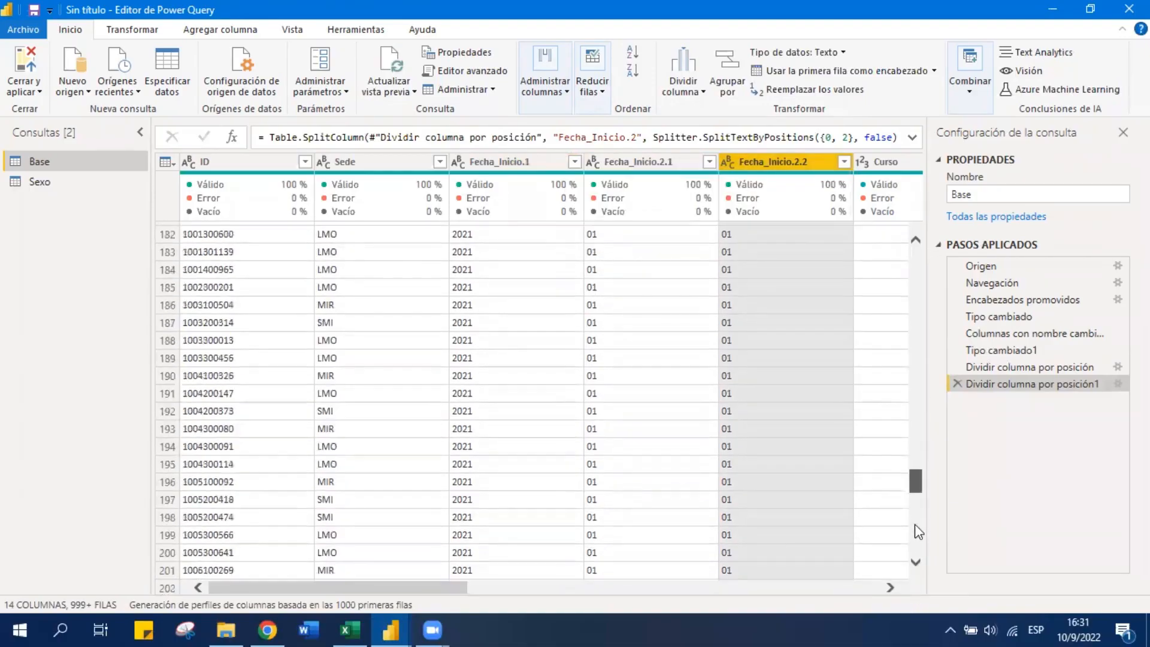
scroll(918, 531, "down", 12)
scroll(917, 493, "down", 20)
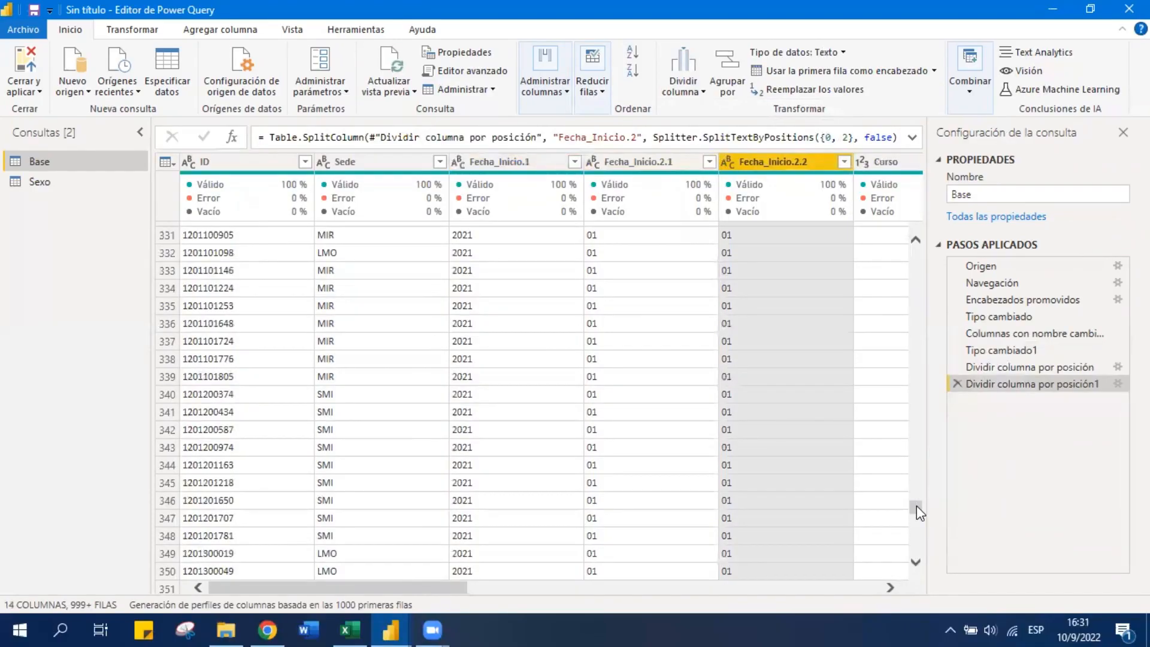
left_click_drag(917, 506, 916, 256)
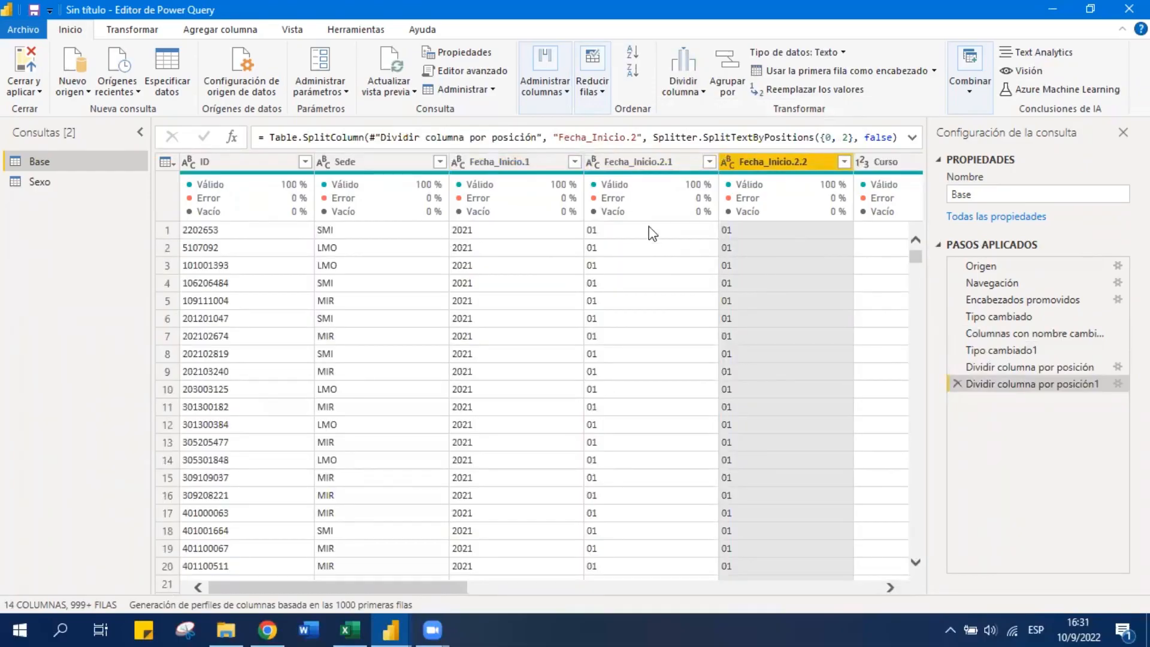
Reorder the split date columns after Sede as Fecha_Inicio.2.2, Fecha_Inicio.2.1, Fecha_Inicio.1
left_click(510, 160)
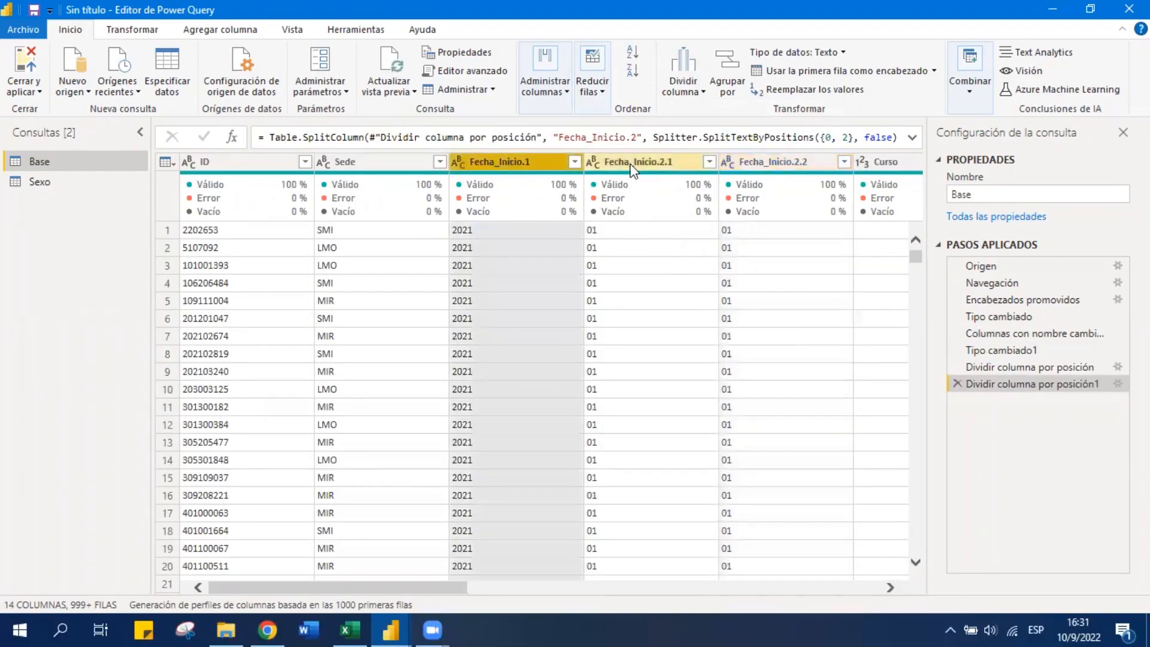
left_click(631, 165)
left_click(779, 164)
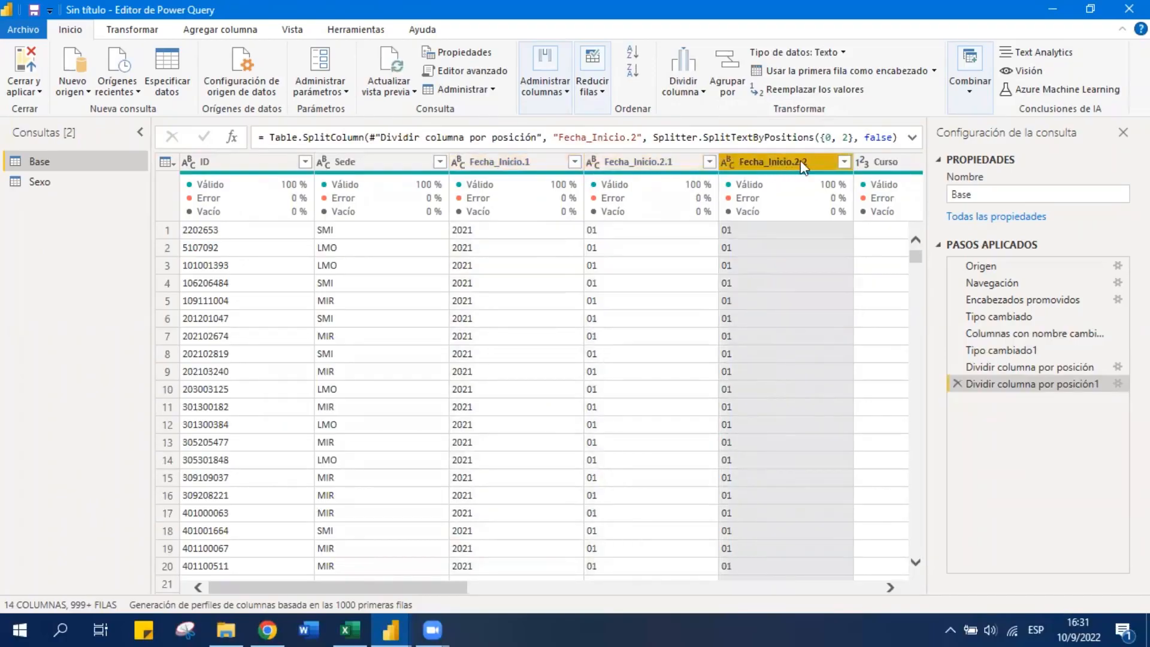
left_click_drag(800, 160, 621, 172)
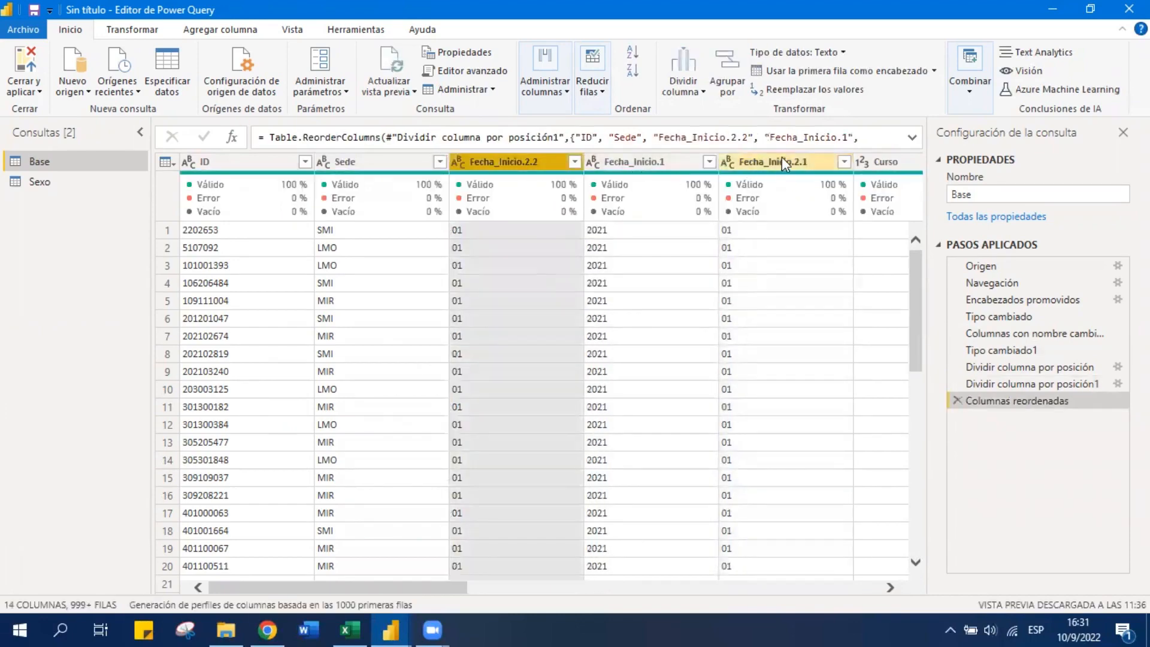
left_click_drag(782, 157, 636, 163)
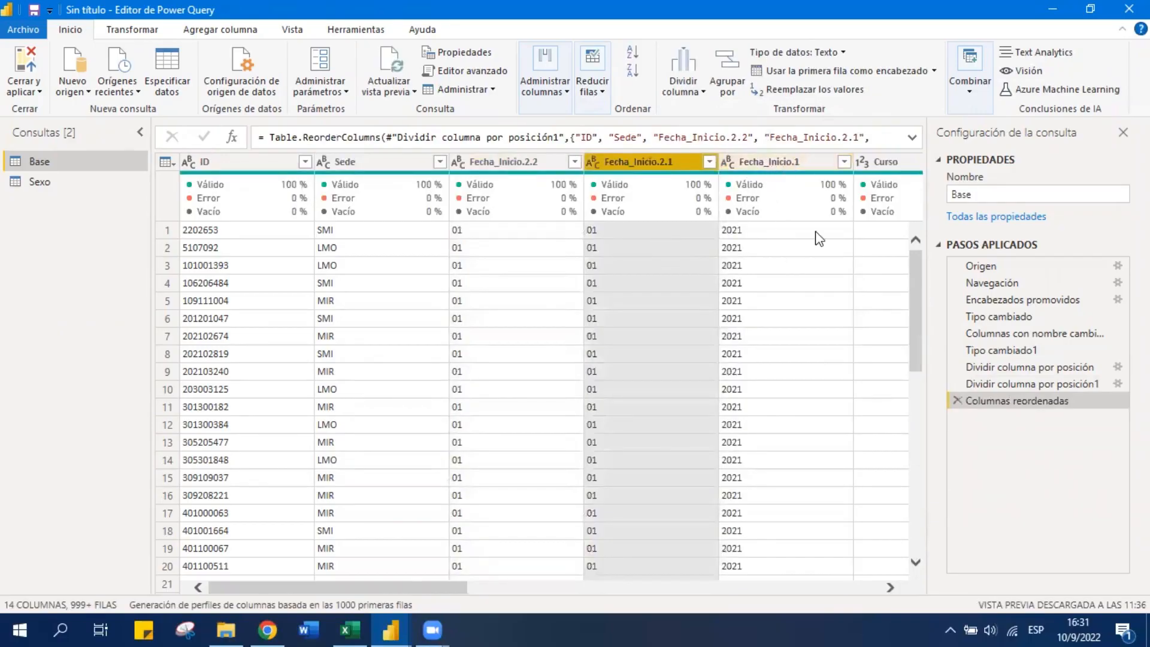
Rename Fecha_Inicio.2.2 as Dia, Fecha_Inicio.2.1 as Mes and Fecha_Inicio.1 as Año
double_click(514, 162)
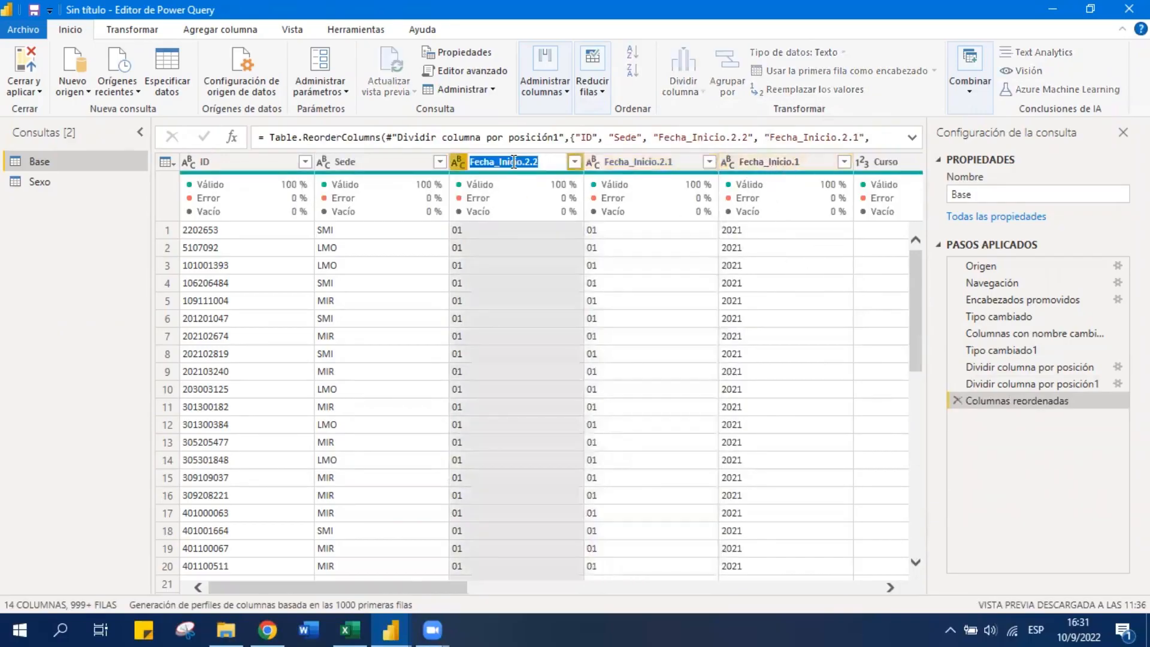
type("Día")
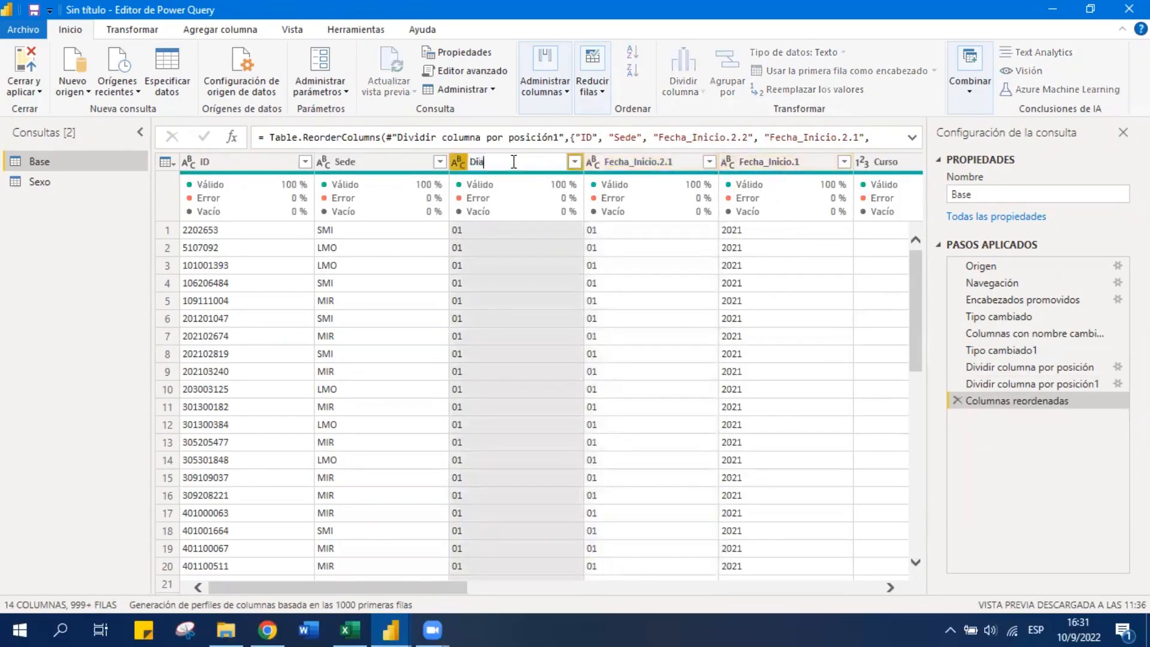
key("Return")
double_click(629, 161)
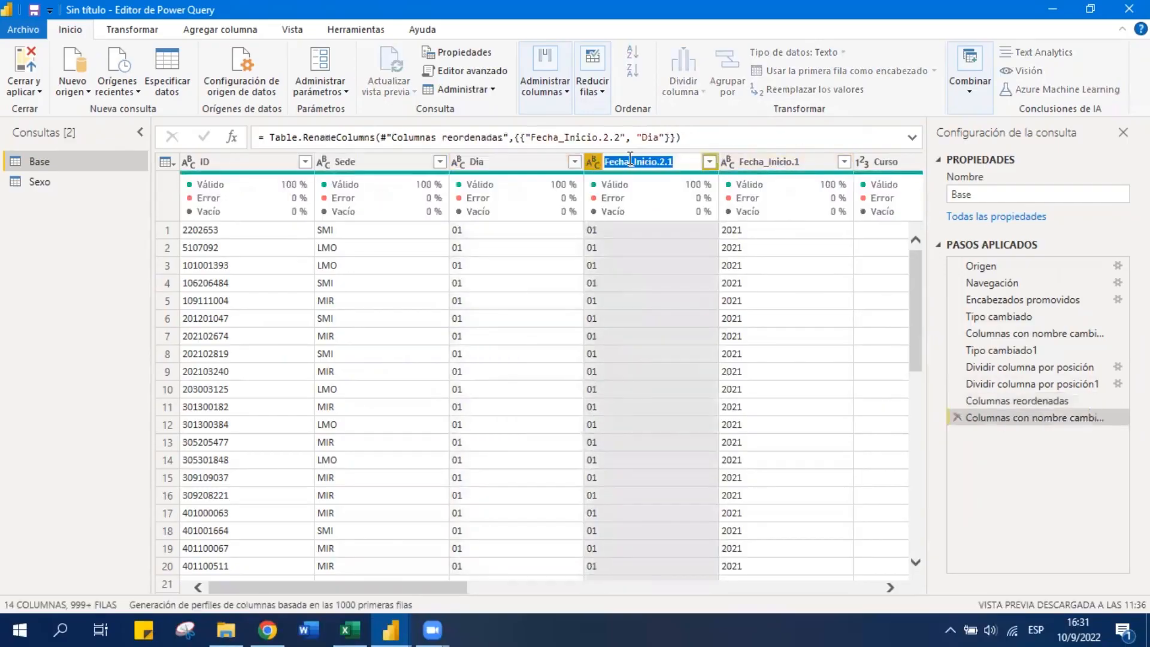
type("Mes")
double_click(751, 163)
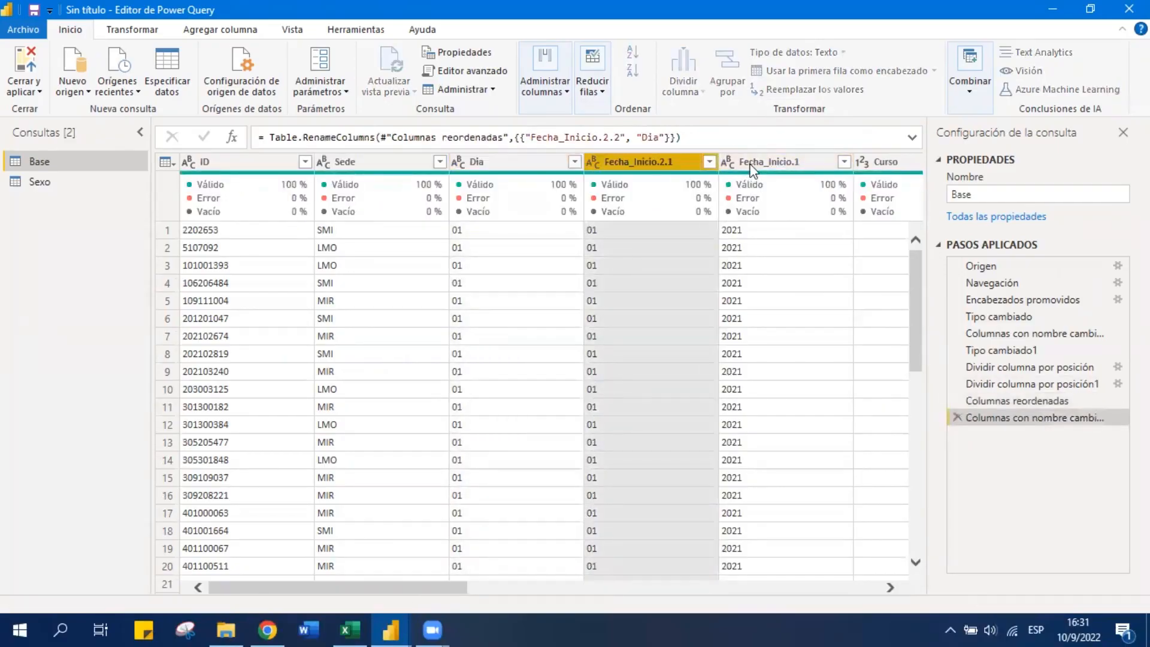
type("Año")
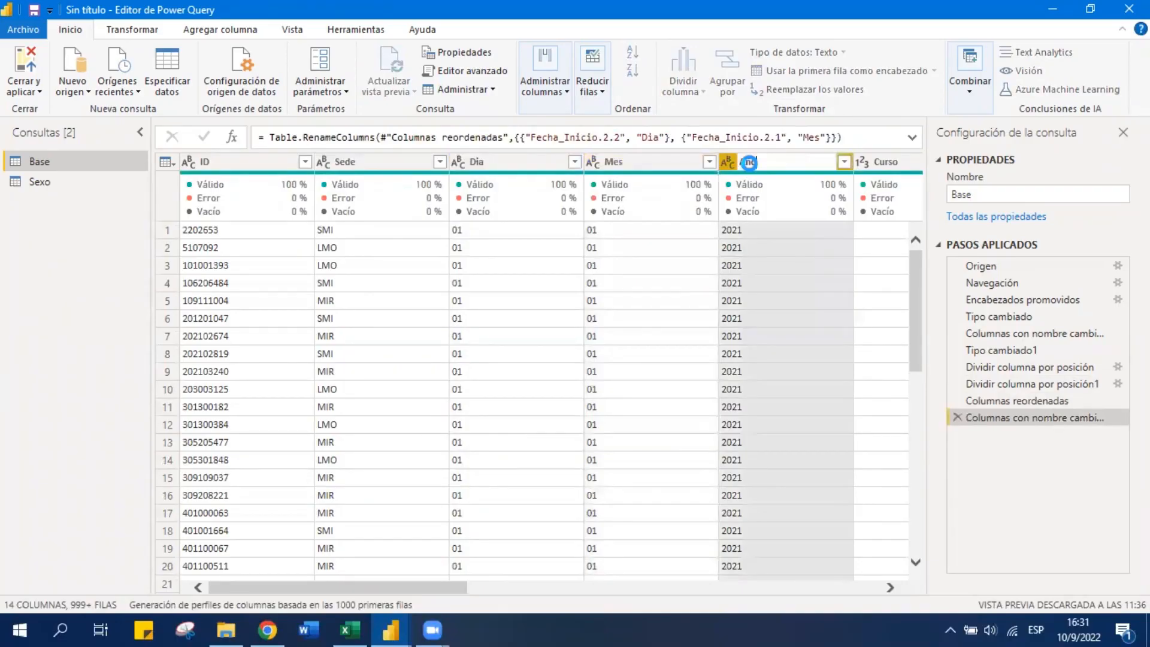
key("Return")
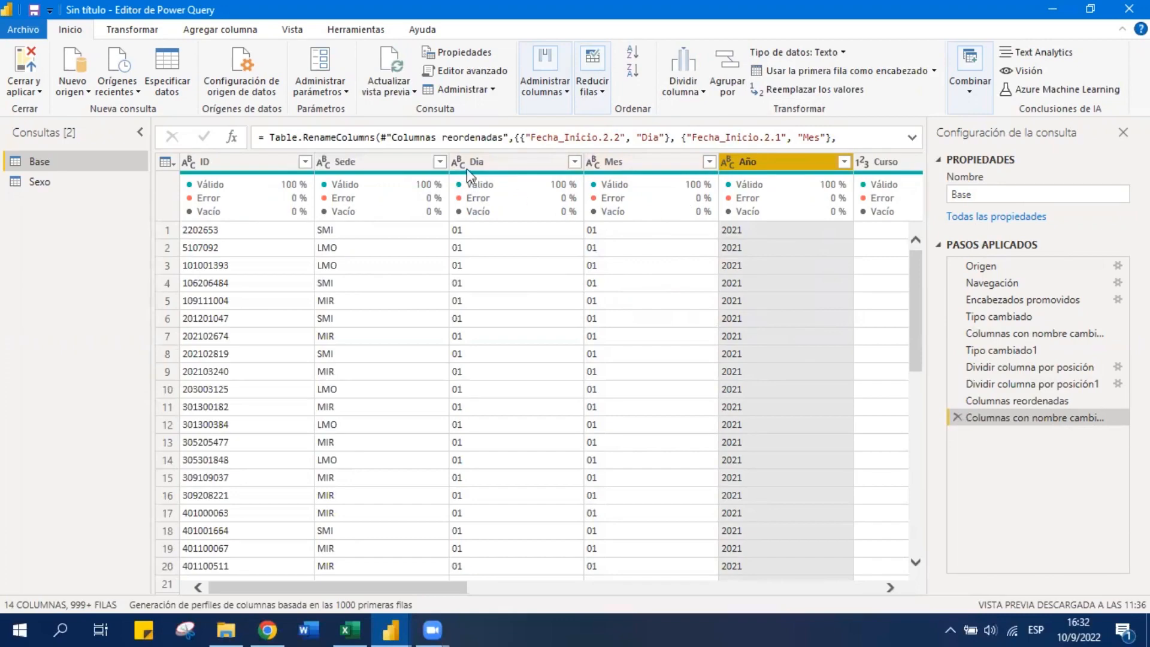
Select the Dia, Mes and Año columns together, in that order, ready for a column transformation
left_click(510, 164)
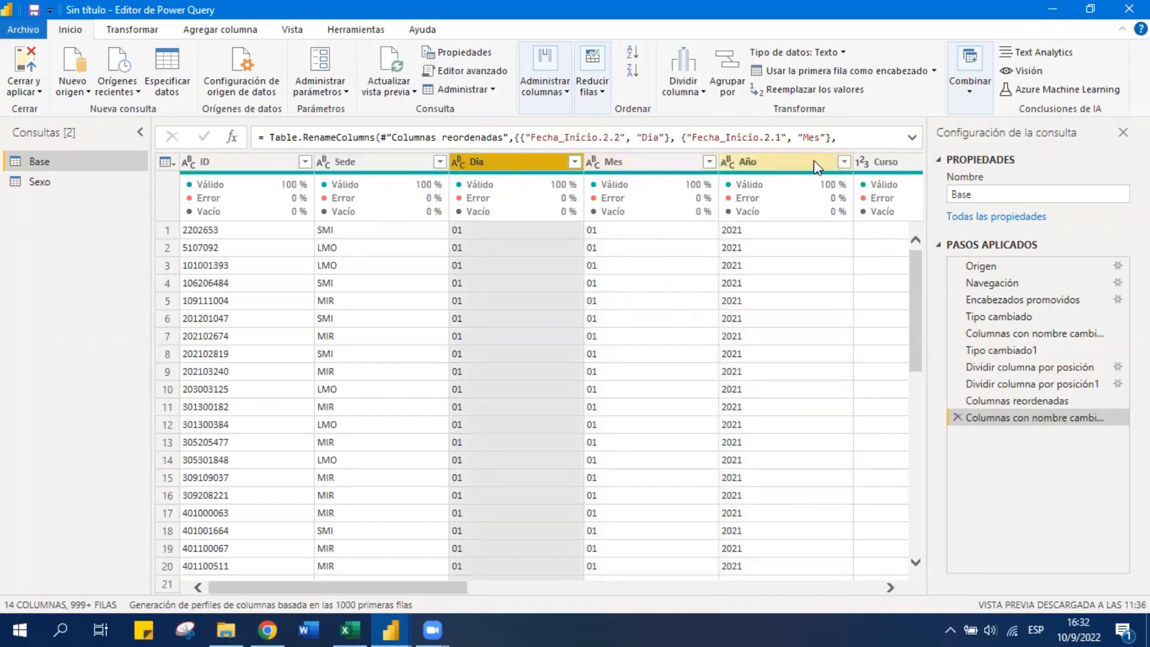
left_click(819, 164, "shift")
left_click(527, 167)
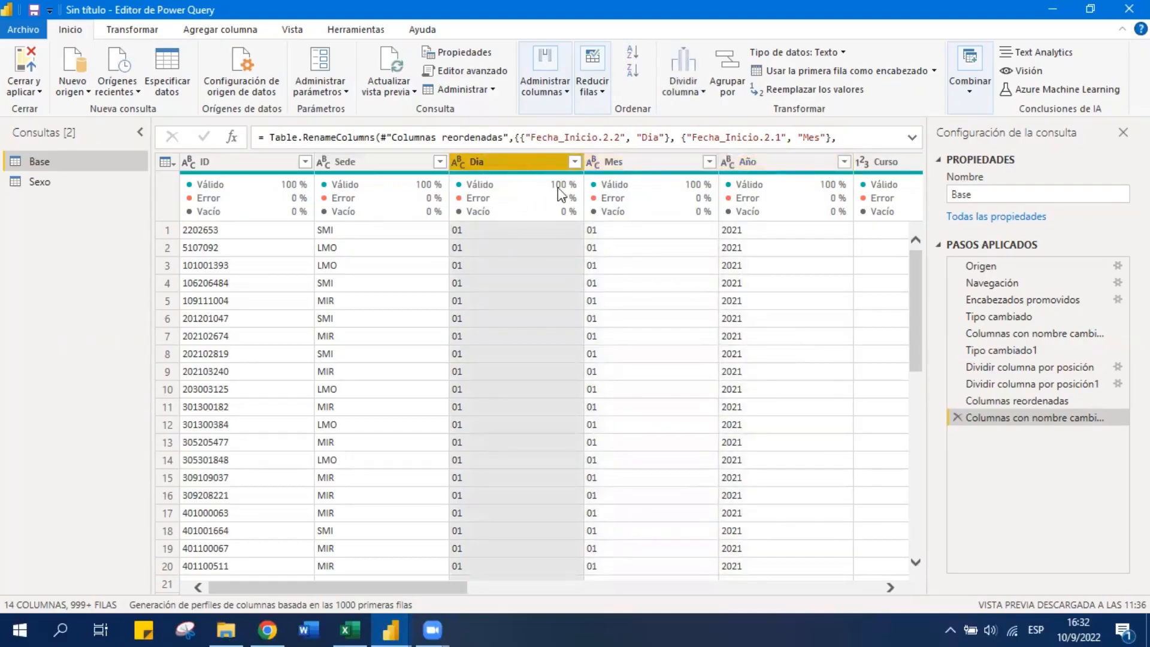
left_click(635, 162, "ctrl")
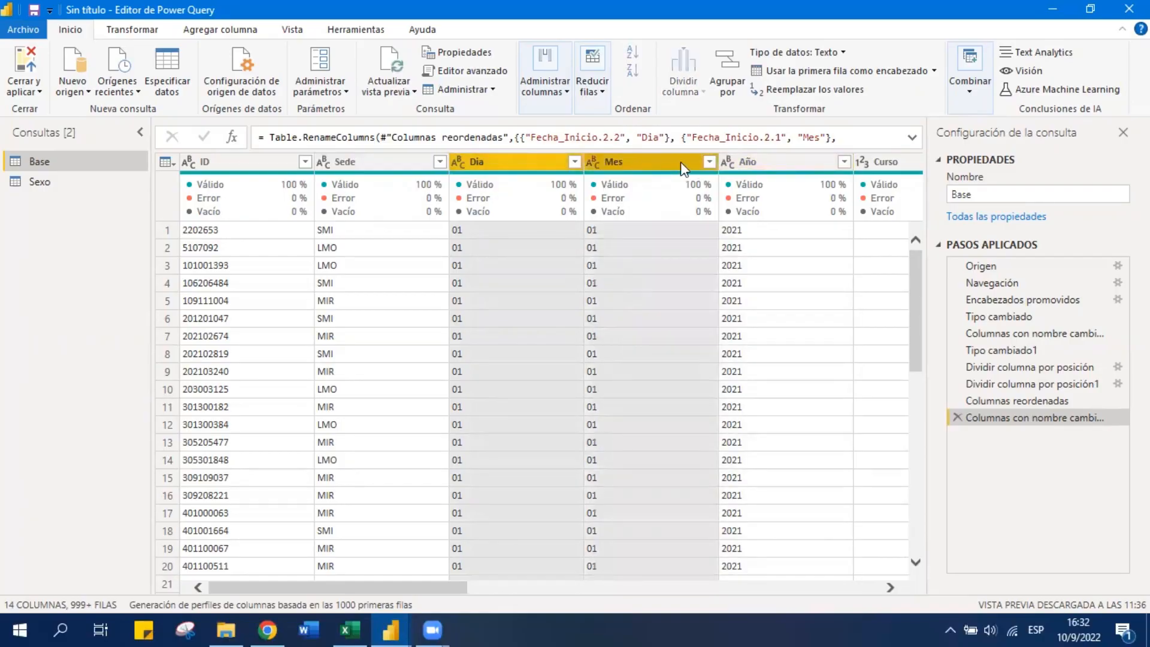
left_click(759, 163, "ctrl")
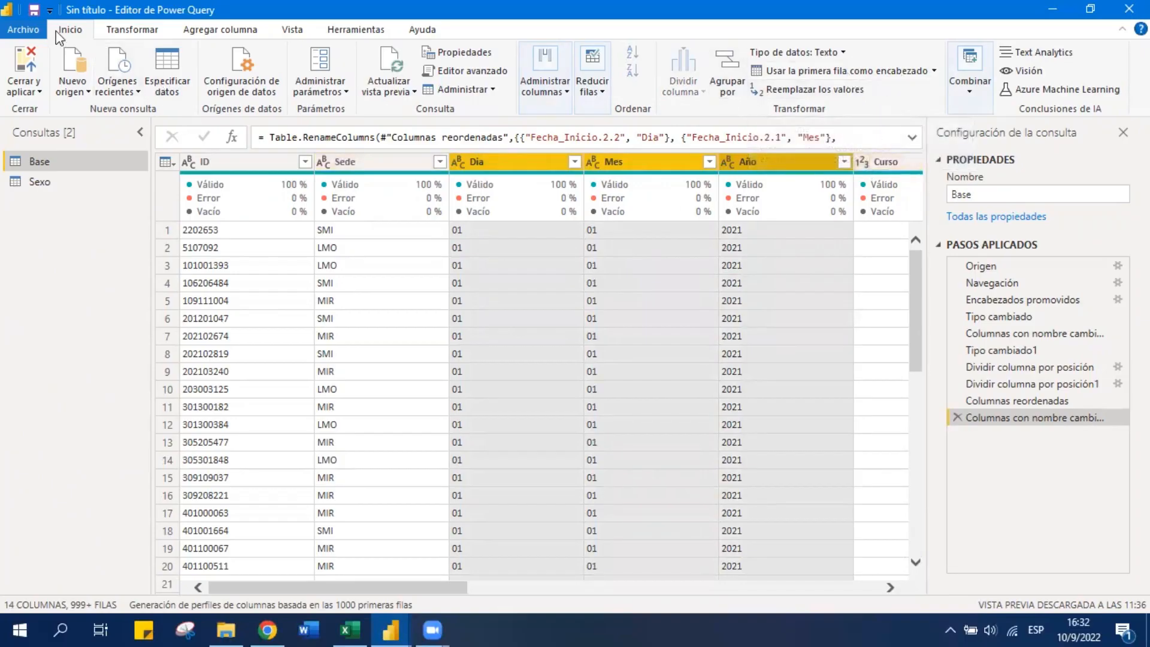
left_click(132, 29)
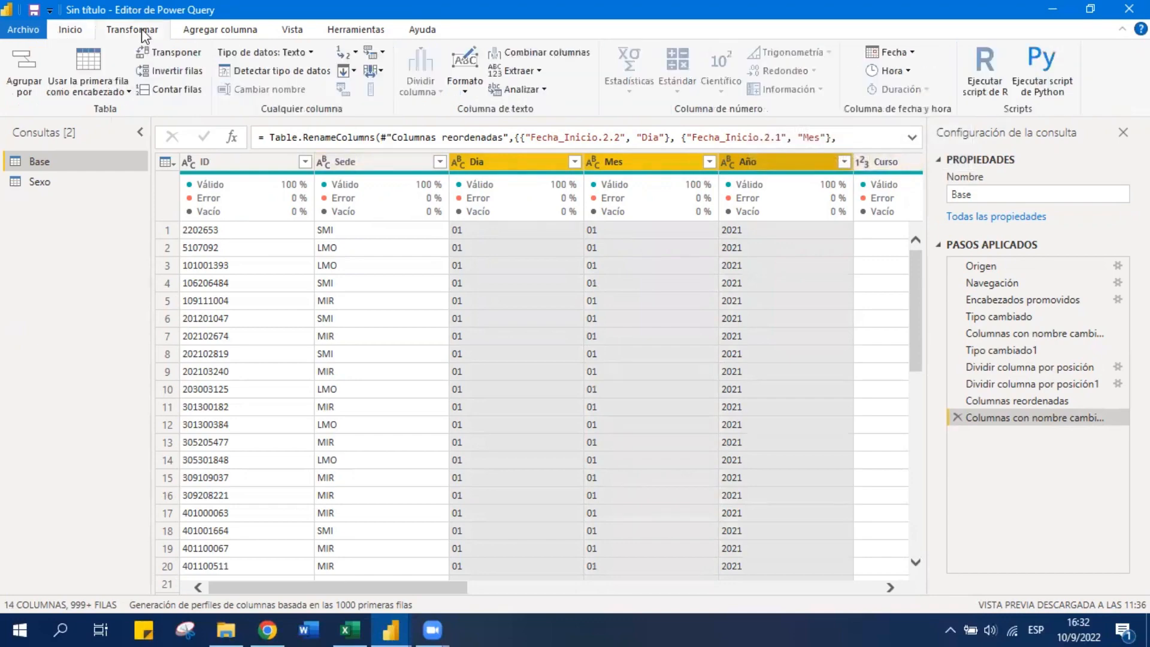
left_click(380, 71)
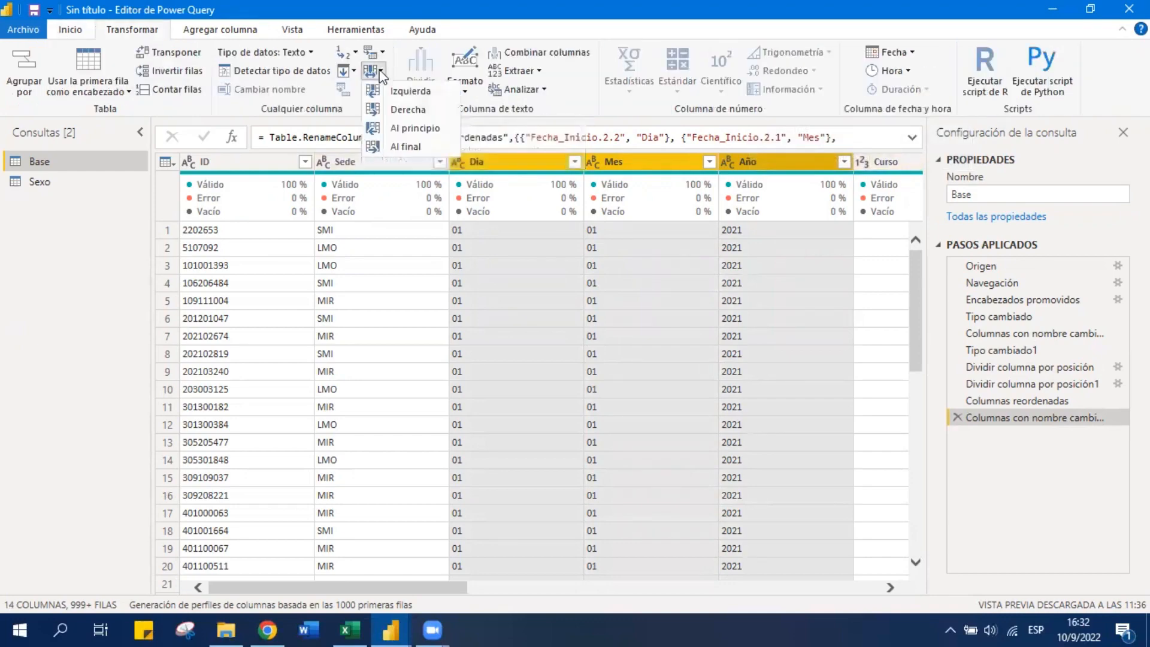
left_click(377, 54)
left_click(349, 52)
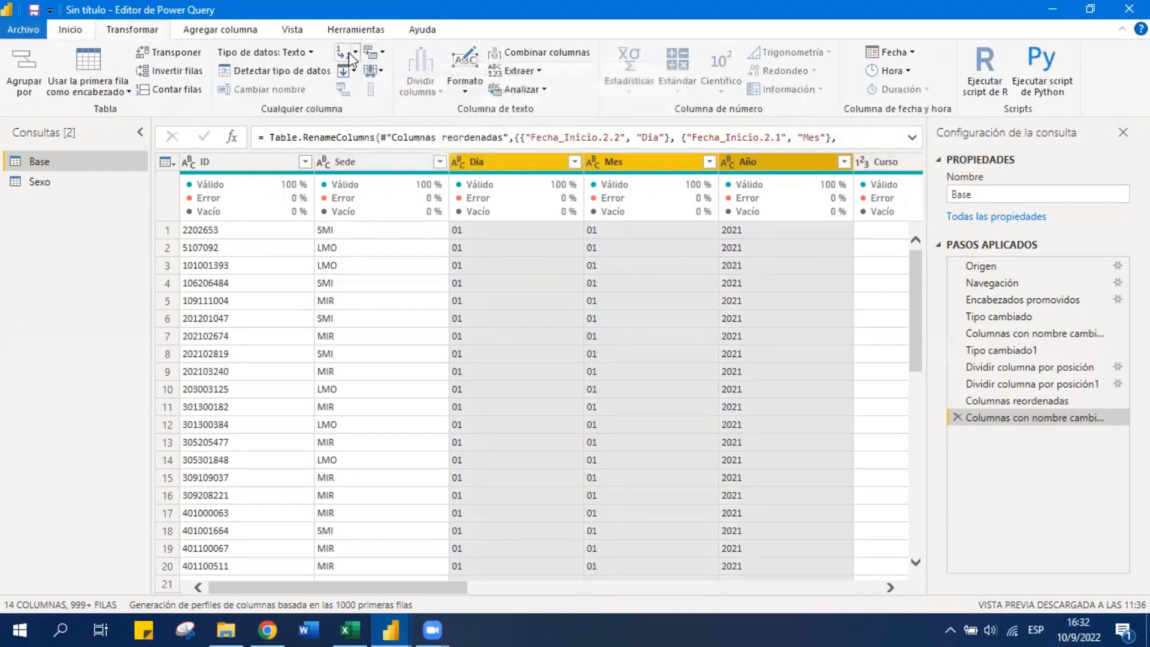
left_click(352, 53)
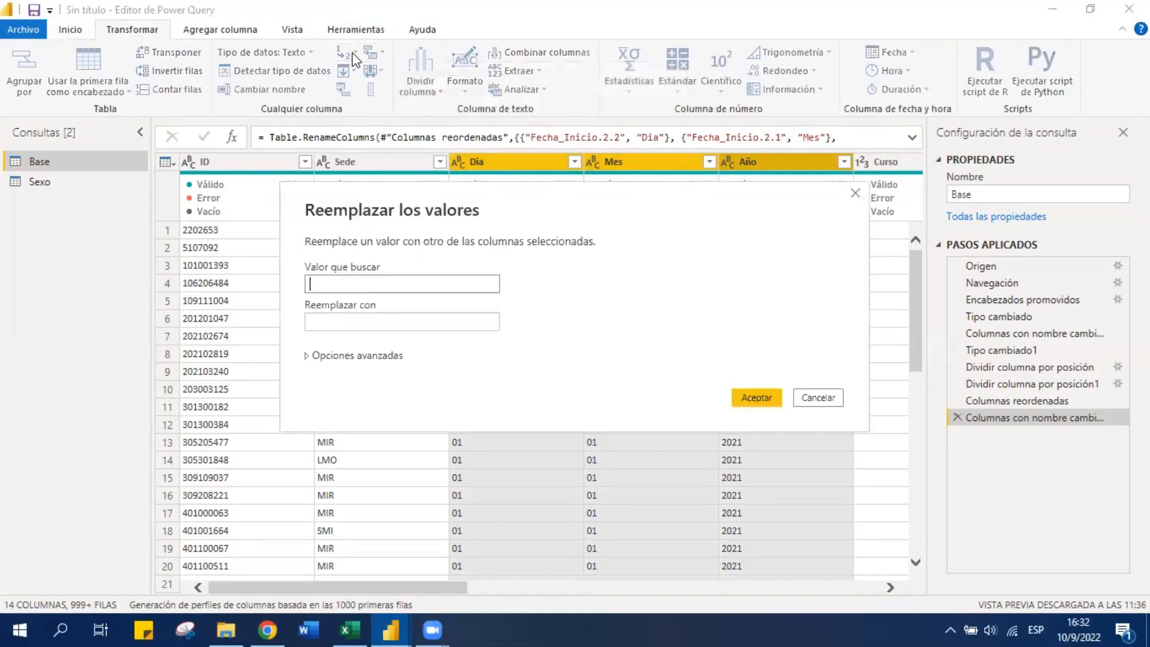
left_click(819, 398)
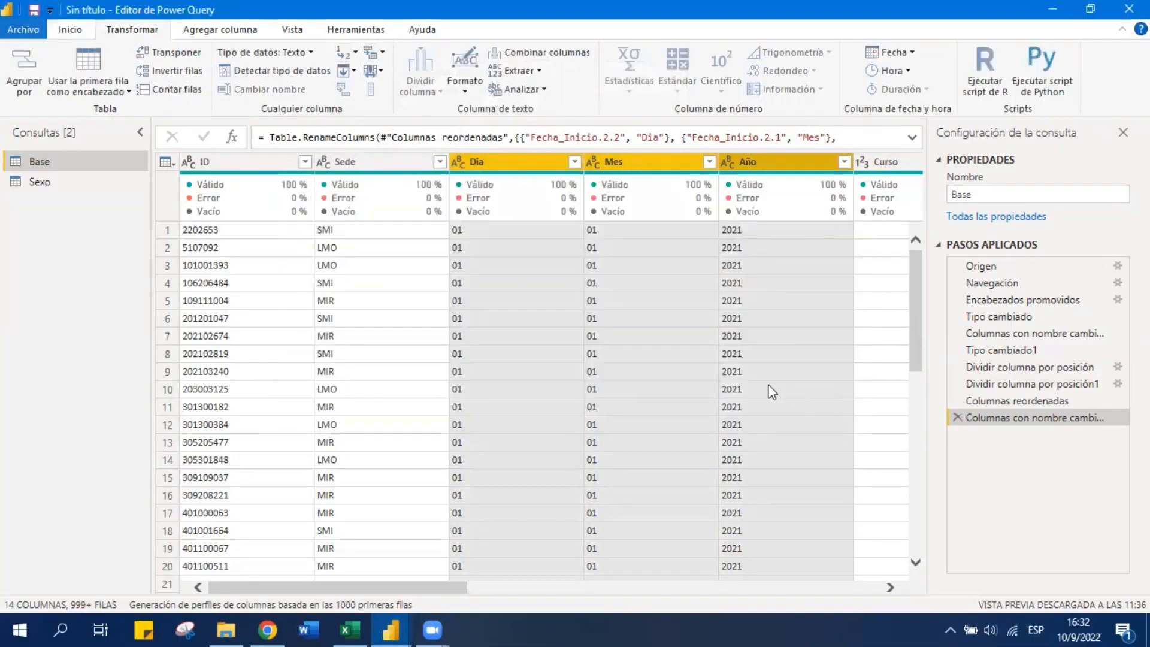
Combine the selected Dia, Mes and Año columns with a custom "/" separator into a column named Fecha_Inicio
left_click(567, 50)
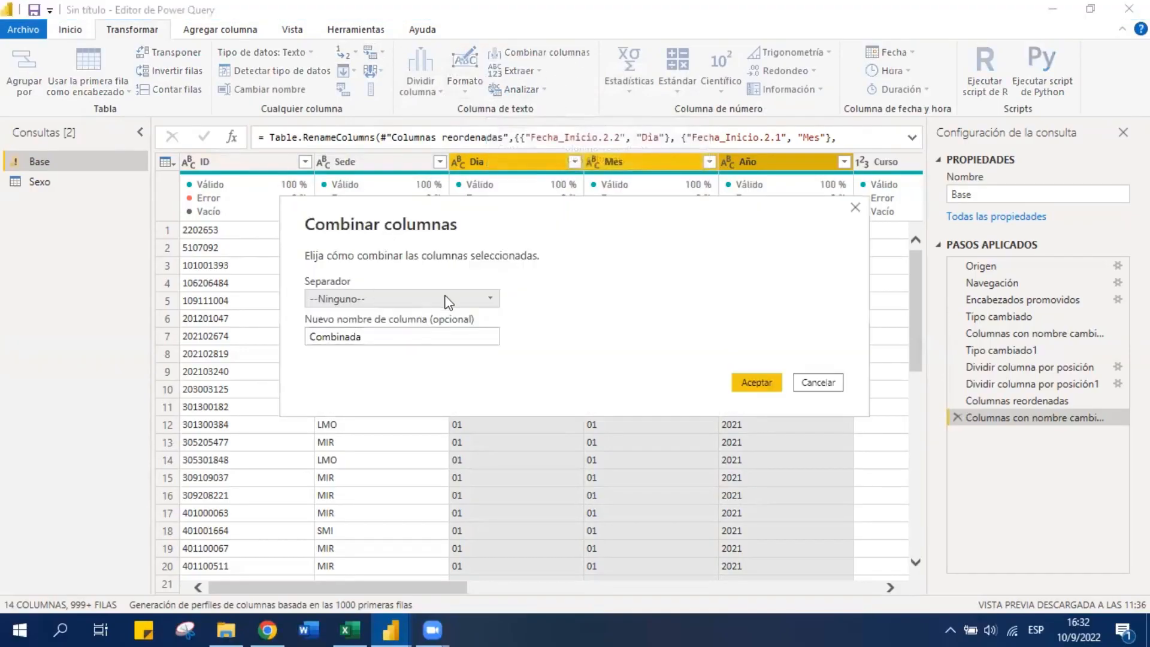
left_click(491, 297)
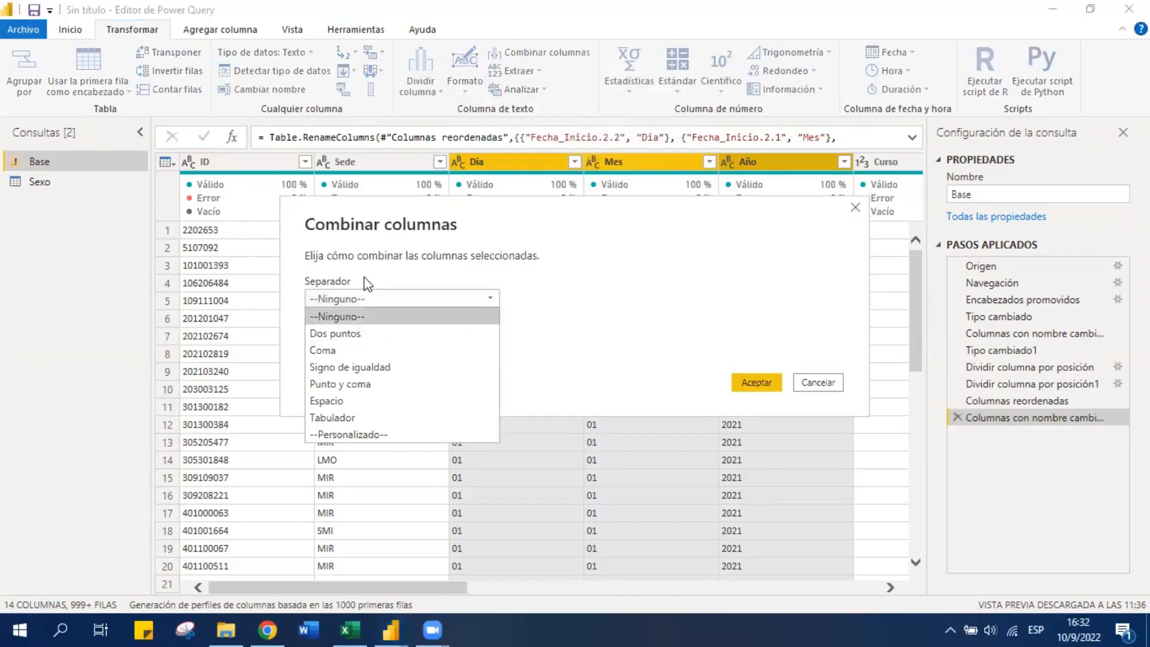
left_click(363, 436)
left_click(406, 322)
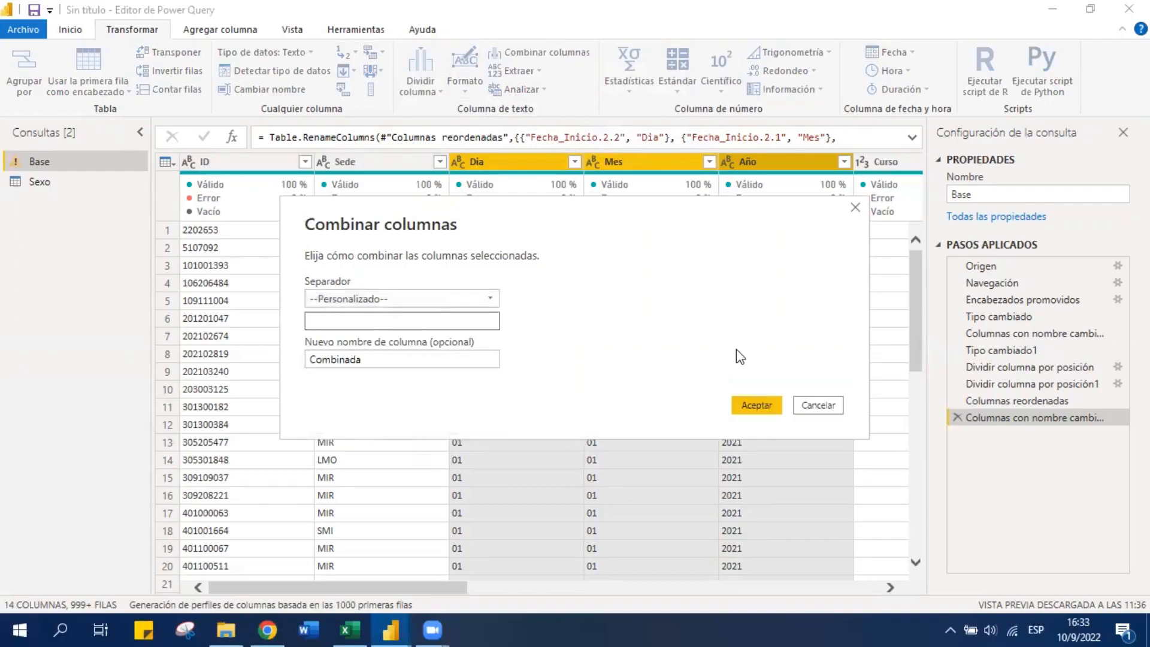
type("/")
double_click(360, 360)
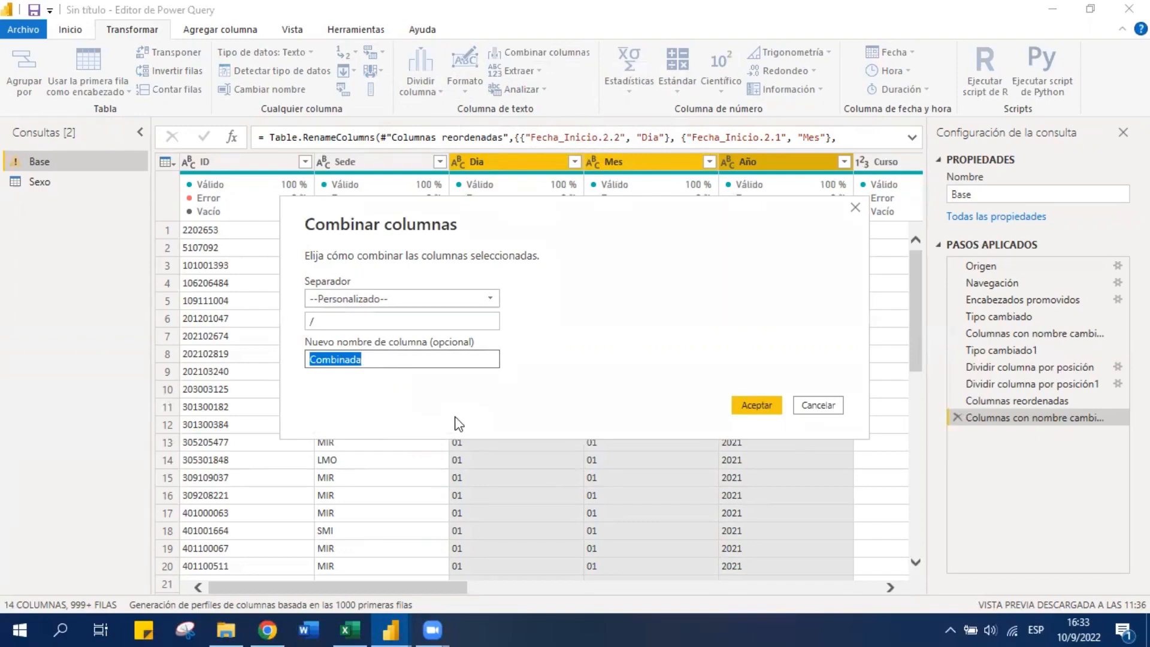
type("Fecha_Ini")
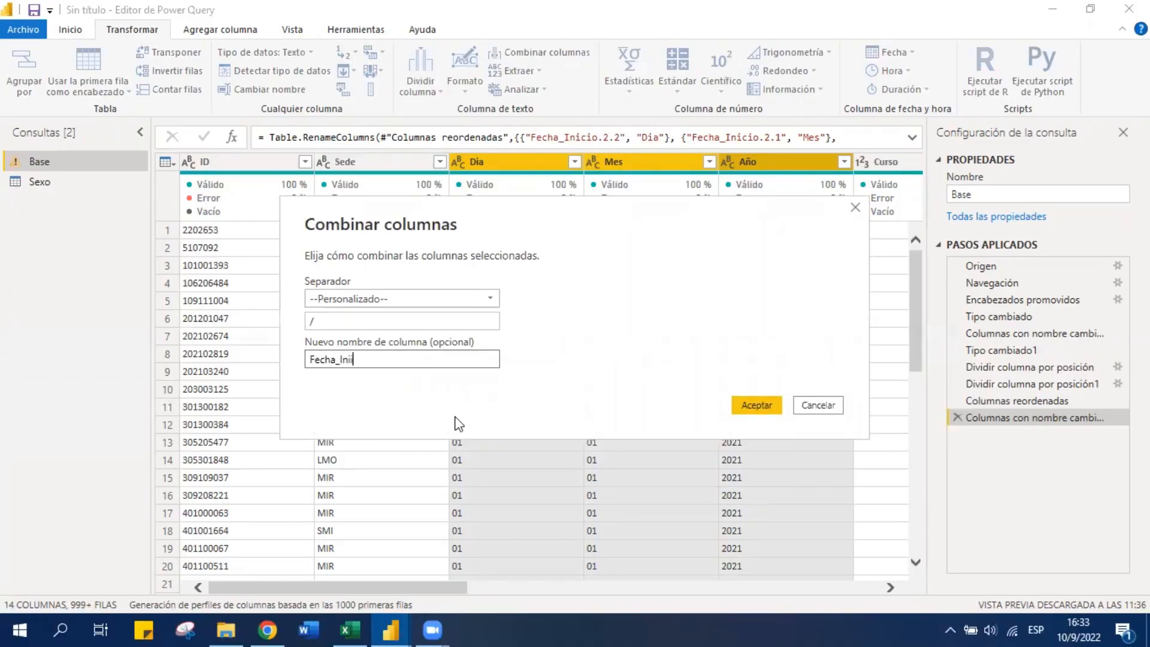
type("cio")
left_click(751, 407)
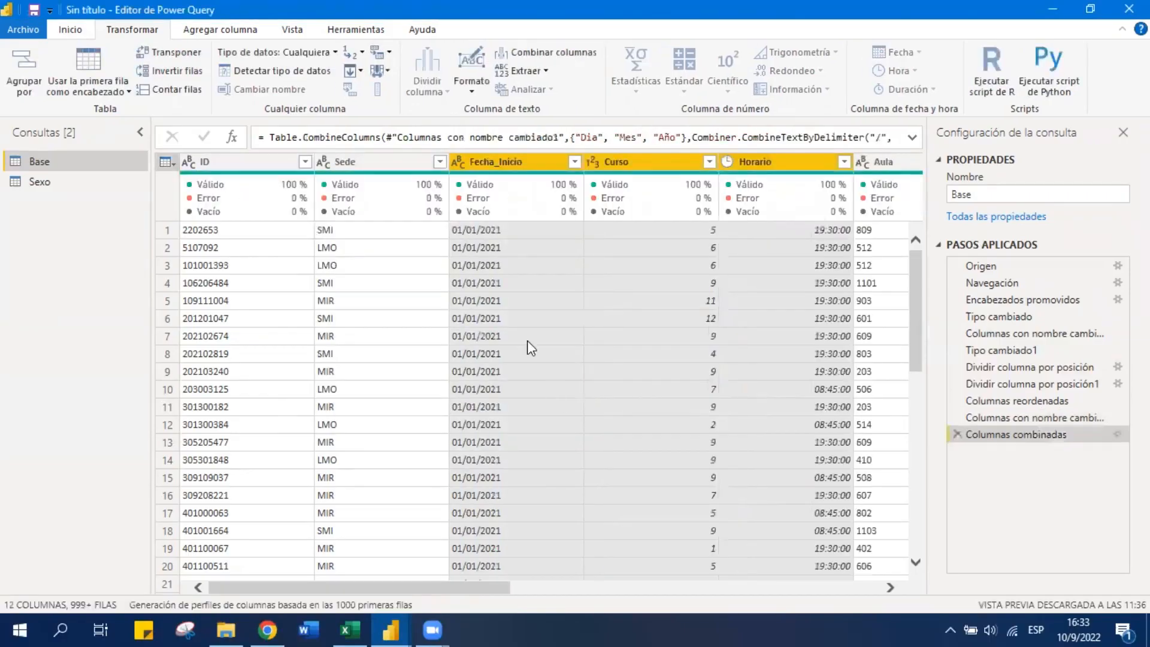
Change the data type of the combined Fecha_Inicio column to Fecha
left_click(611, 318)
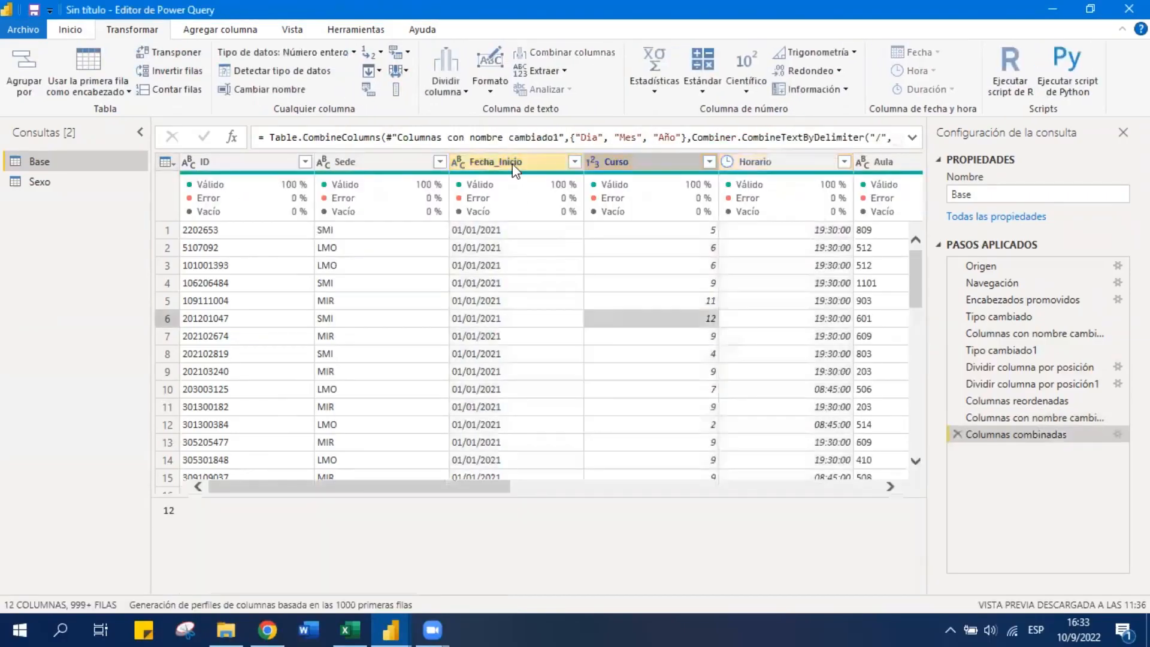
left_click(512, 162)
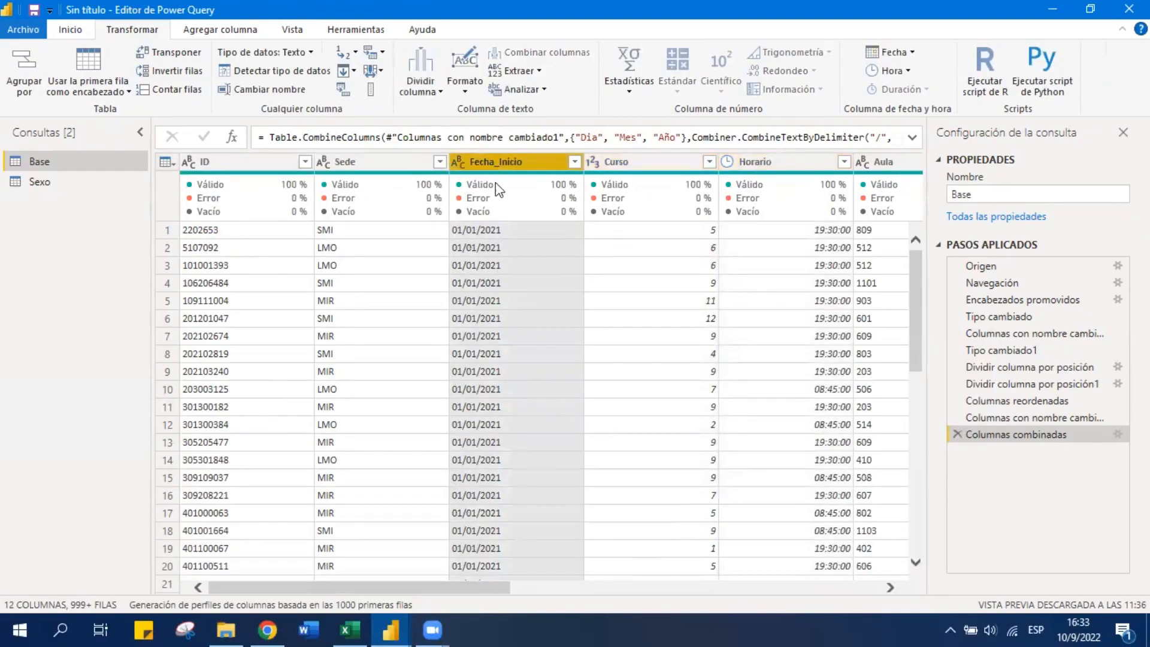
left_click(509, 231)
left_click(519, 160)
right_click(519, 160)
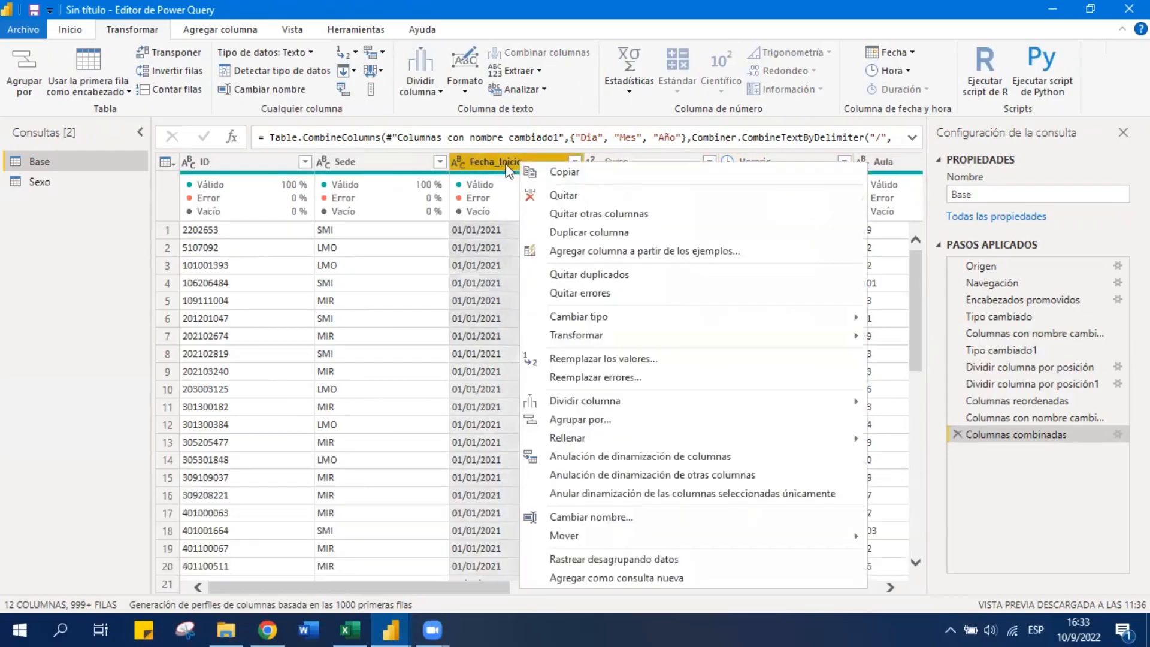
mouse_move(638, 318)
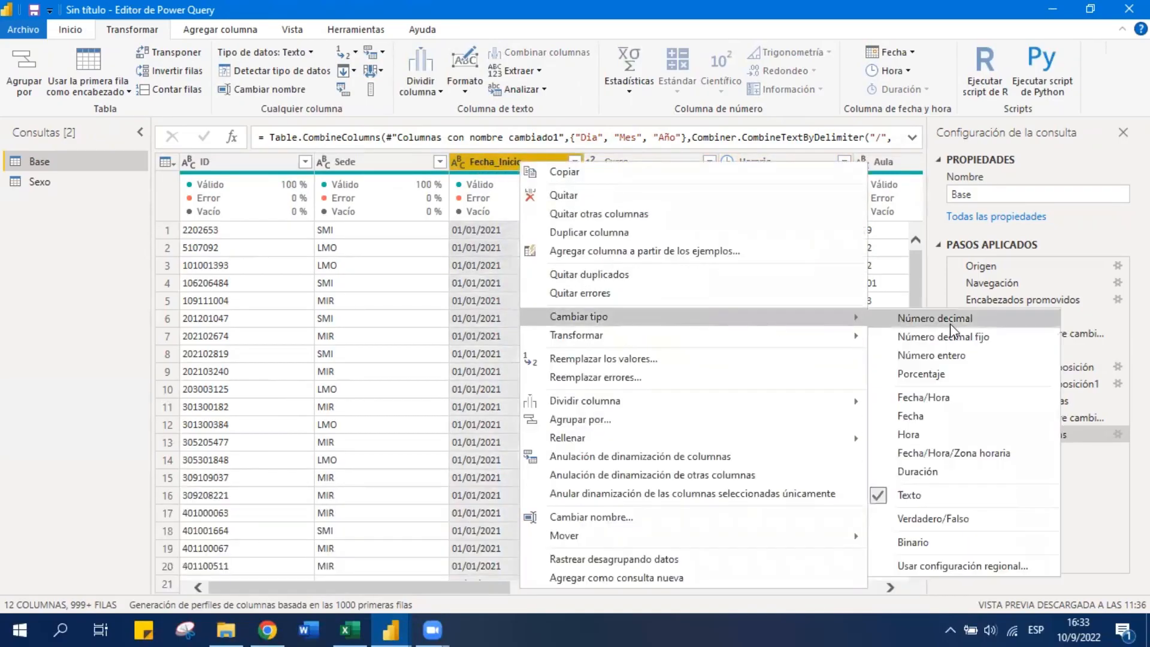
left_click(922, 416)
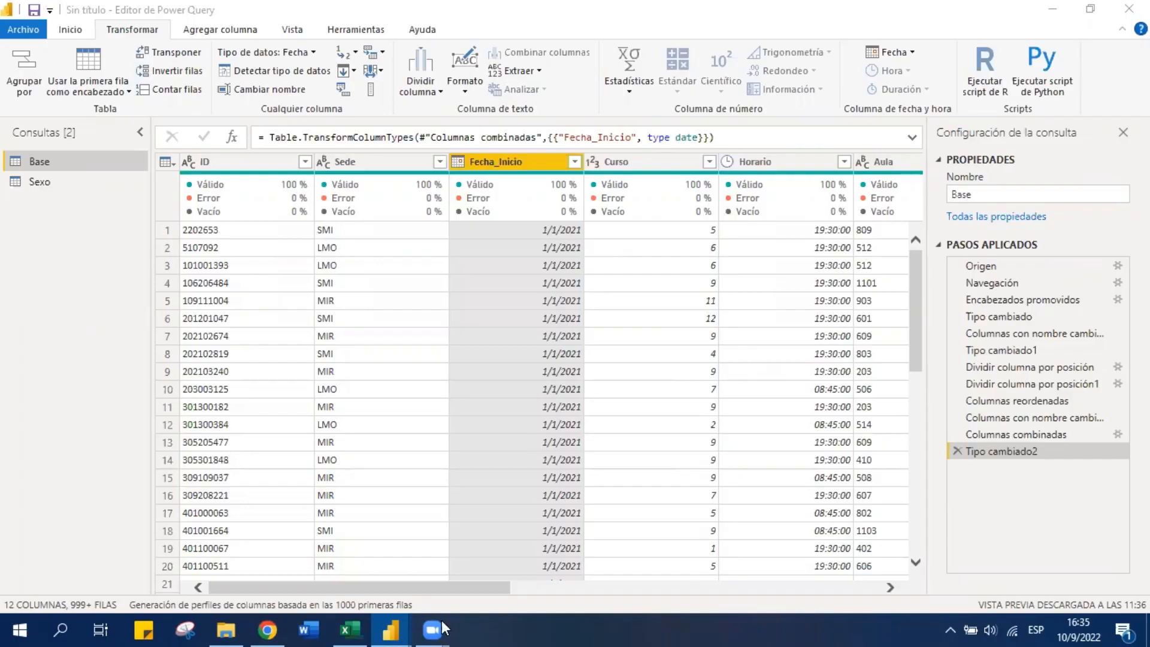
Start a new conditional column in the Base query and name it Aprobado
left_click(221, 30)
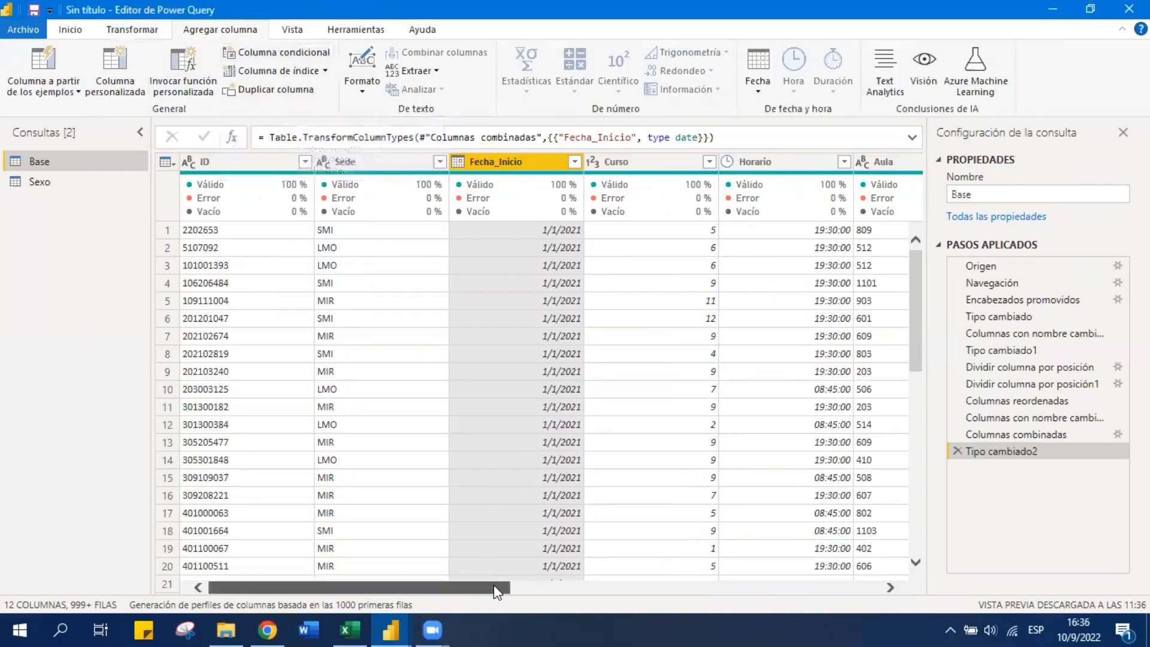
left_click_drag(493, 586, 816, 606)
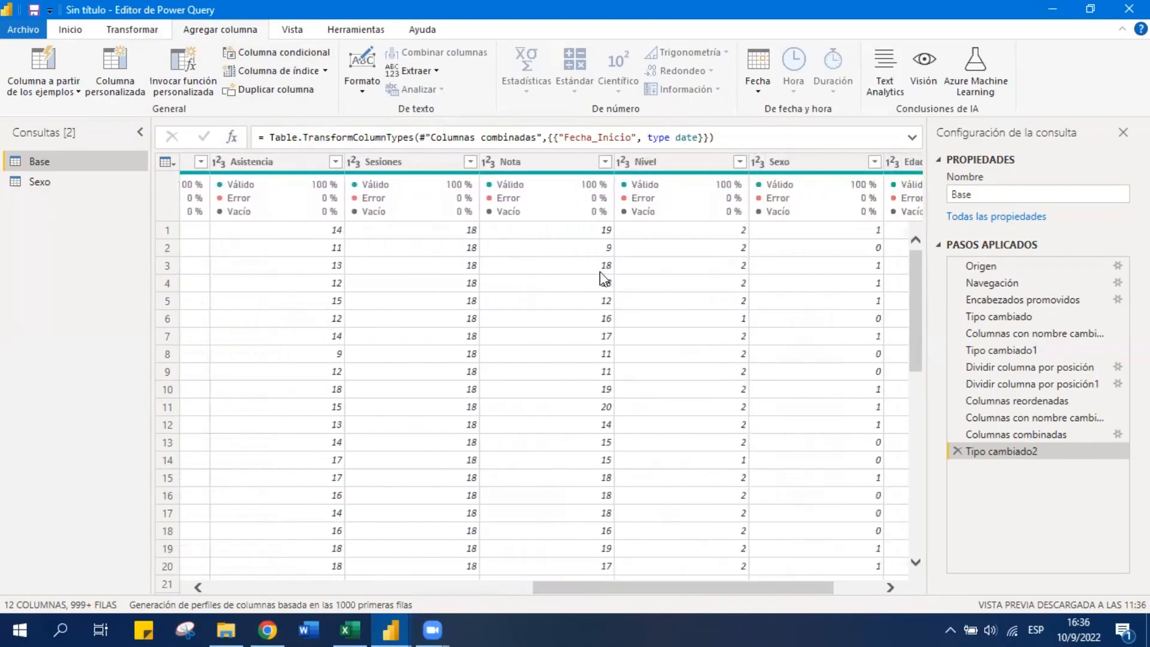
left_click(537, 166)
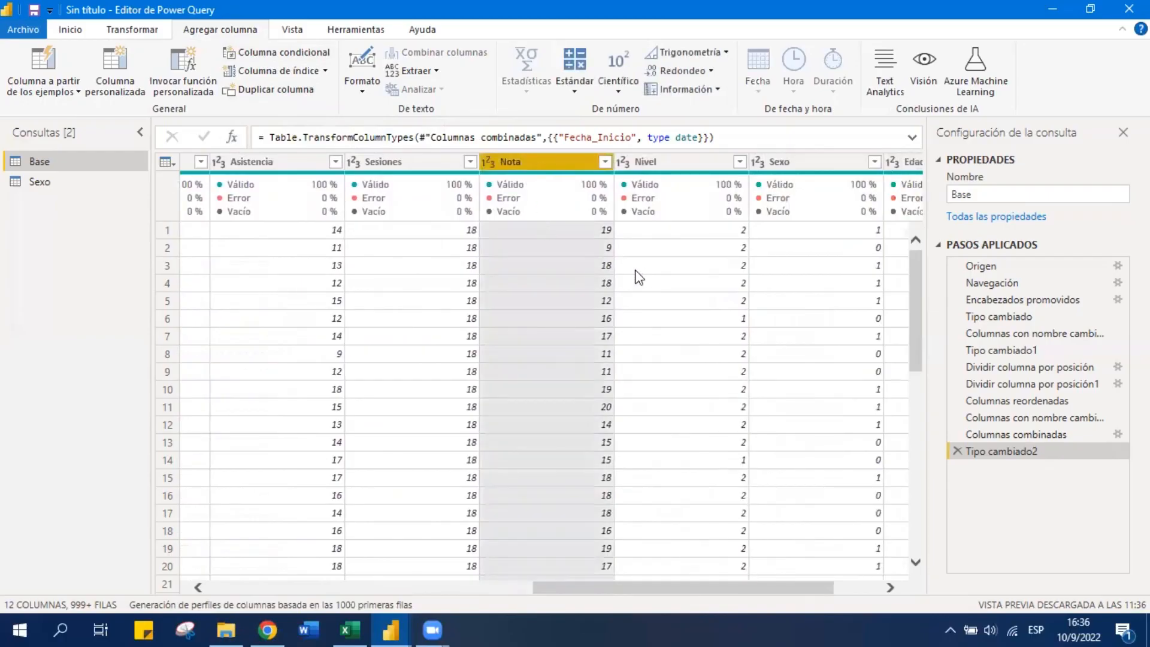
left_click(270, 52)
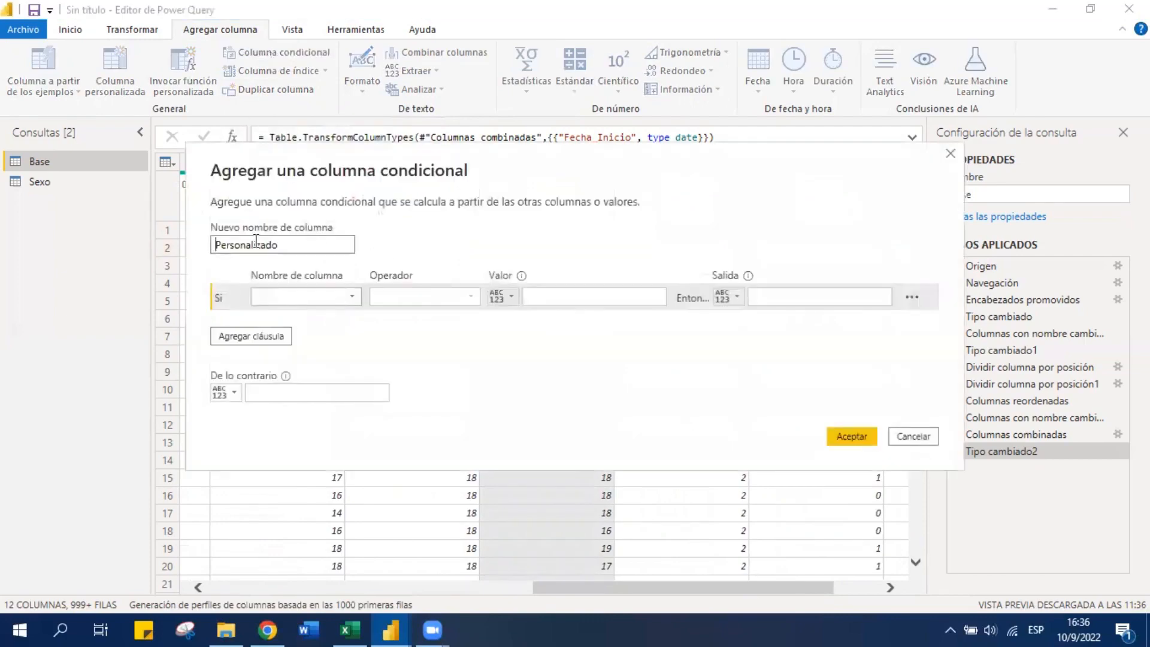
double_click(256, 243)
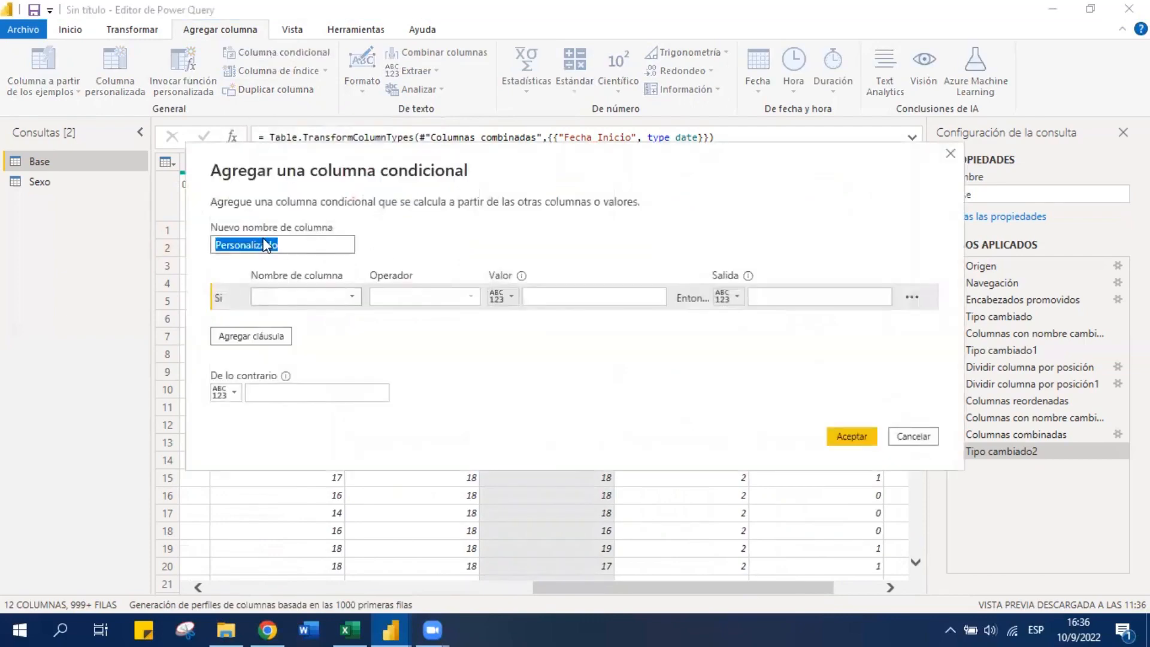
type("Aprobado")
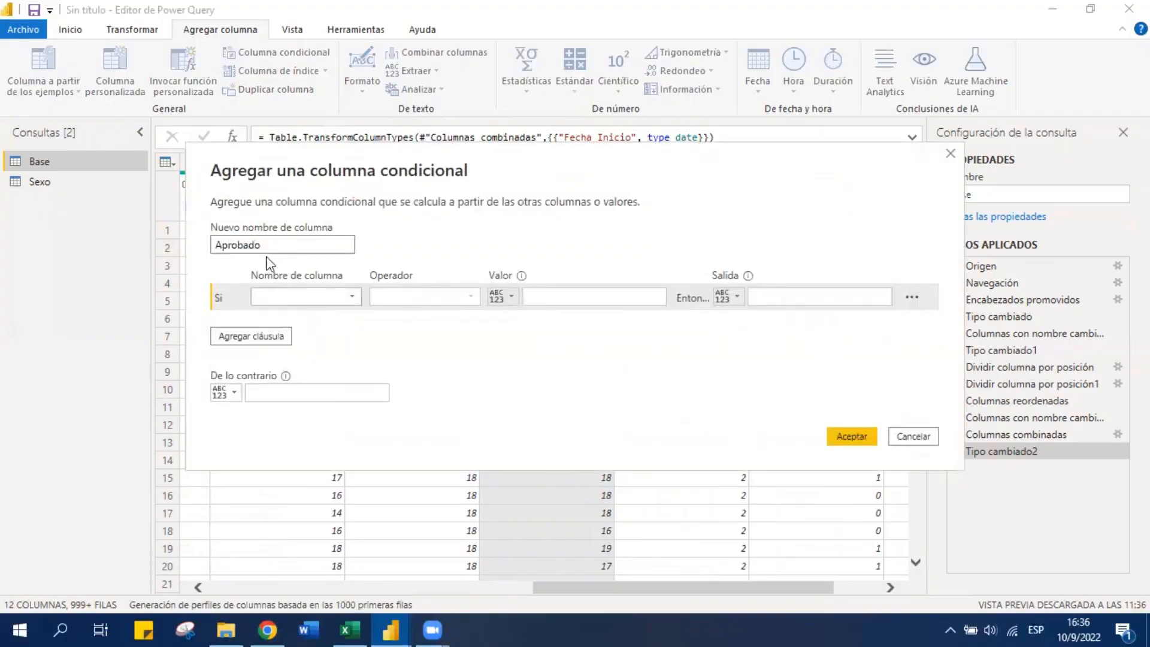
Define the first condition of the Aprobado column: if Nota is greater than (es mayor que) 10, output 1
left_click(317, 302)
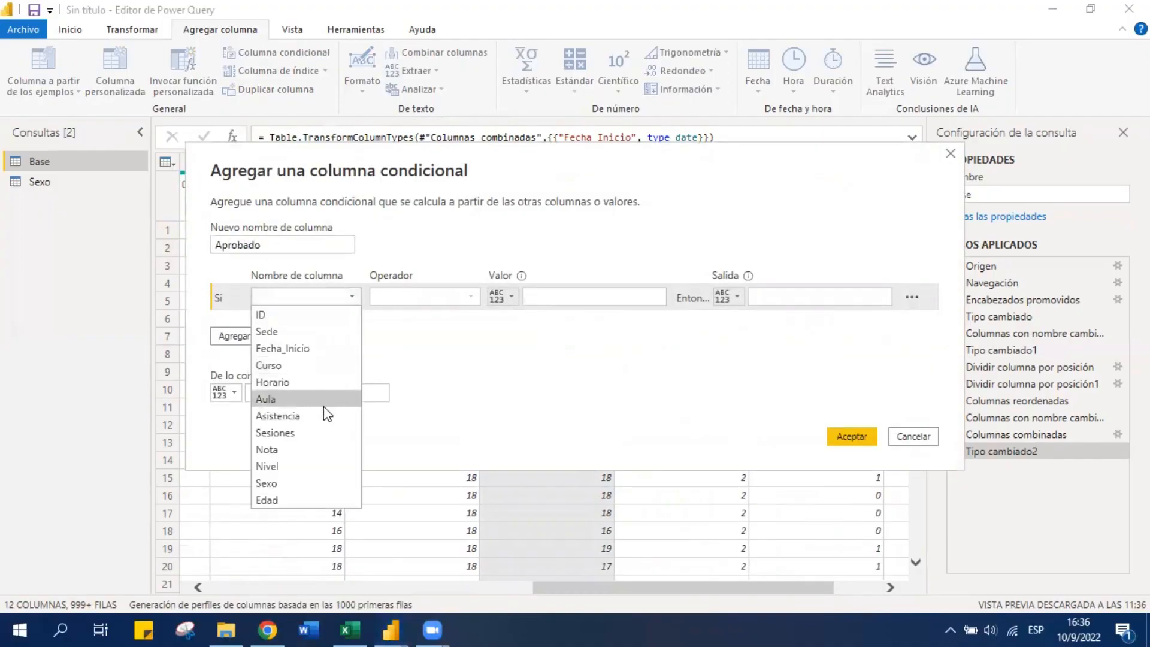
left_click(318, 452)
left_click(451, 300)
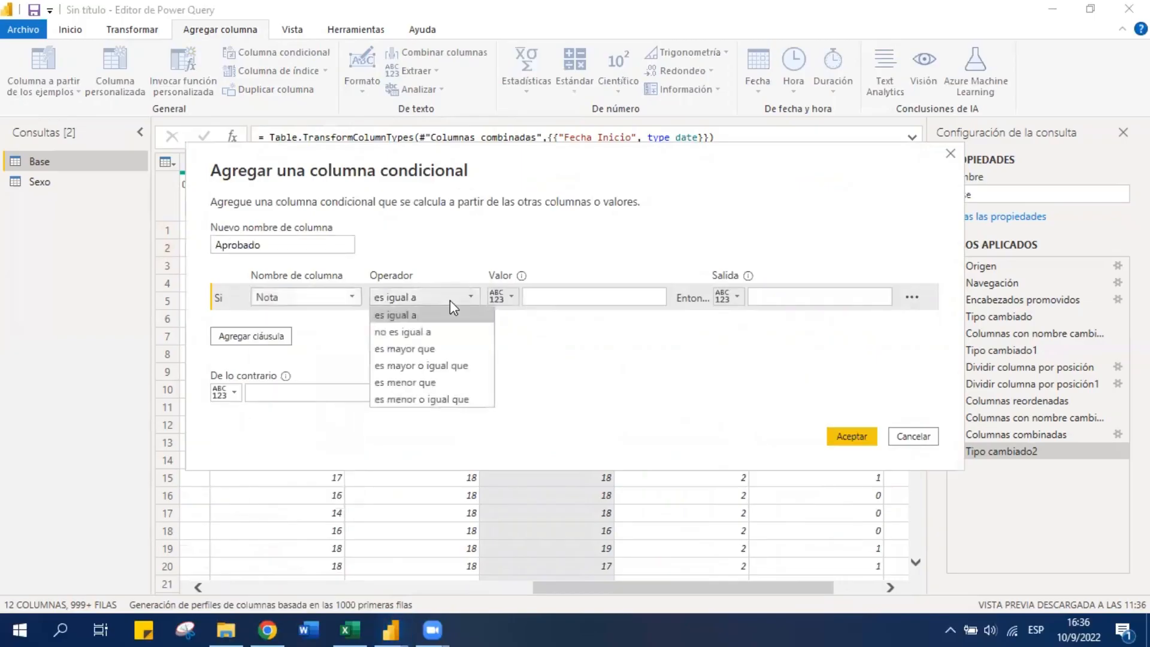
left_click(442, 351)
left_click(554, 298)
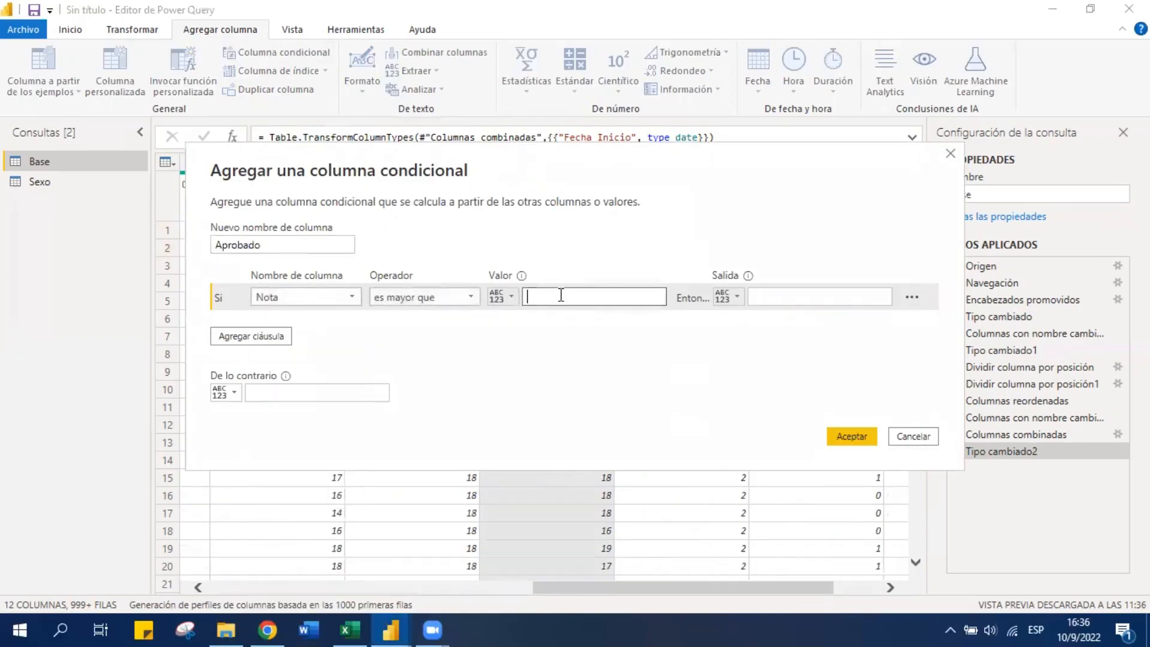
type("10")
left_click(795, 297)
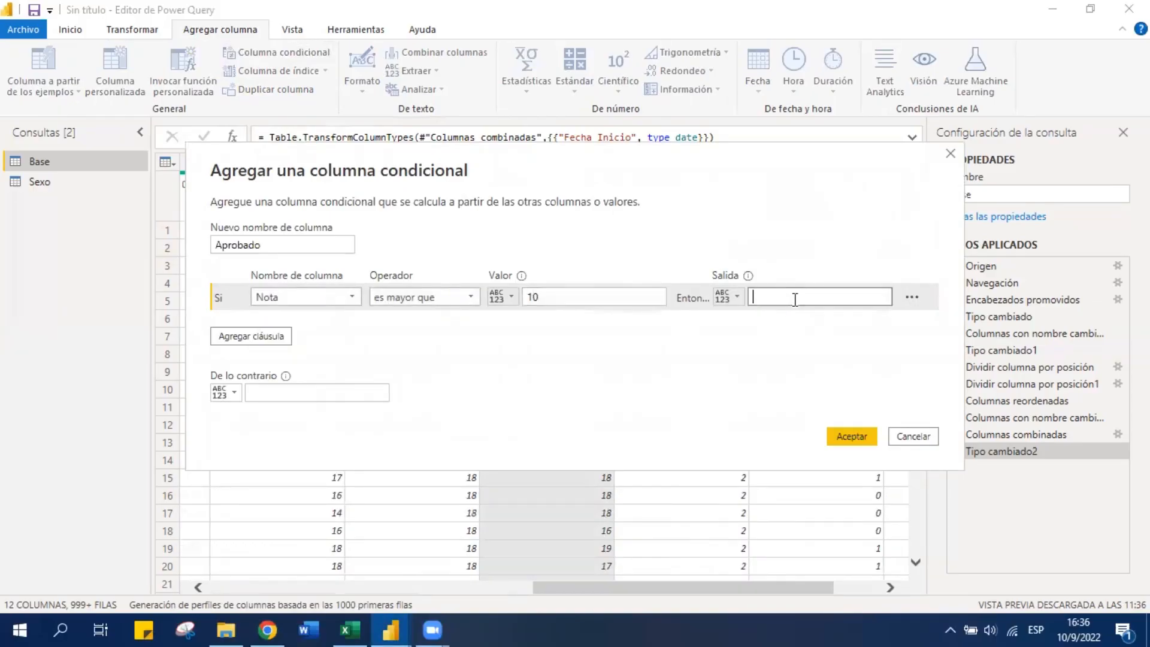
type("1")
left_click(741, 327)
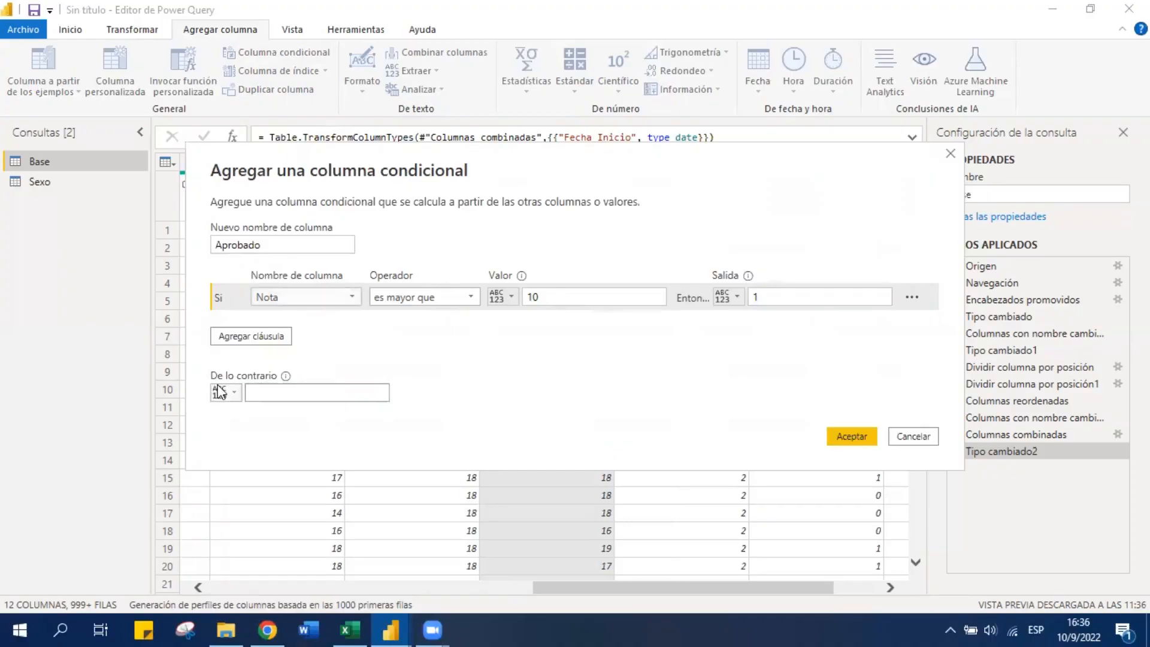
left_click(303, 393)
type("0")
key("BackSpace")
Add a second clause outputting 0 when Nota is less than or equal to (es menor o igual que) 10, and create the column
left_click(278, 336)
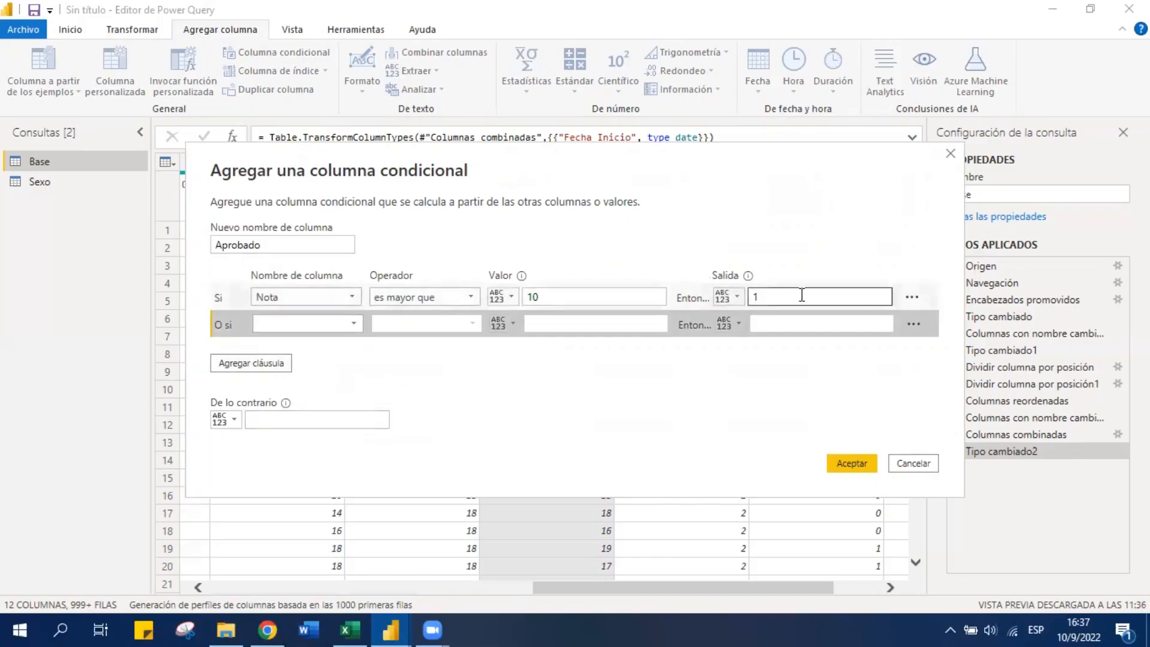
left_click(325, 327)
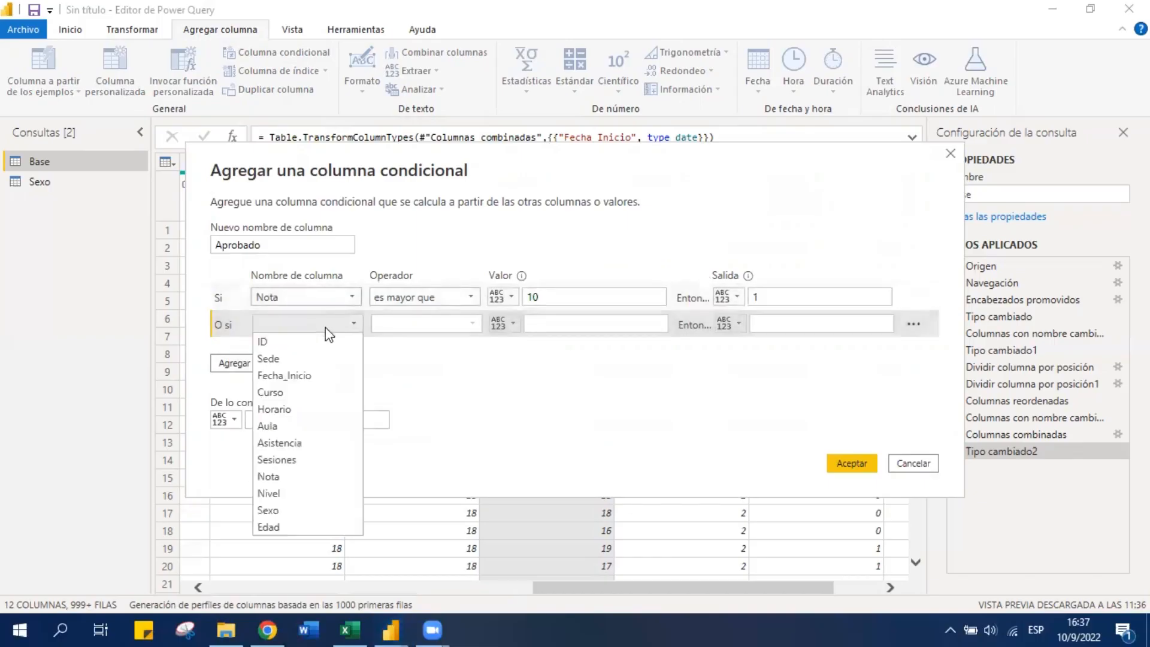
left_click(312, 477)
left_click(439, 330)
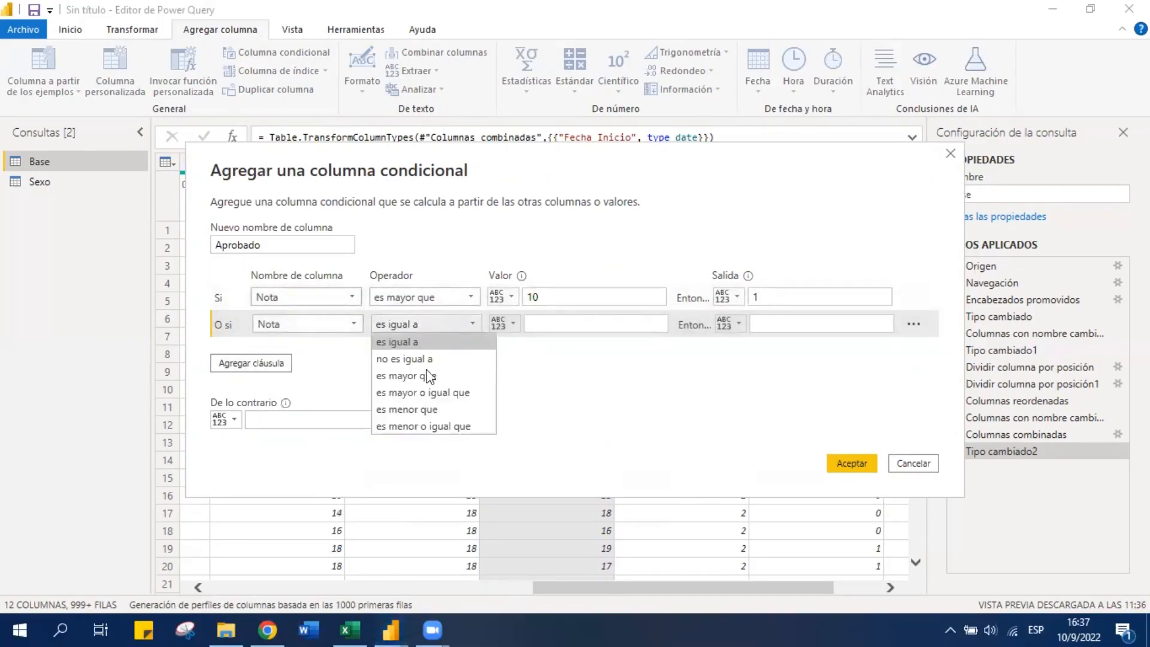
left_click(444, 427)
left_click(568, 324)
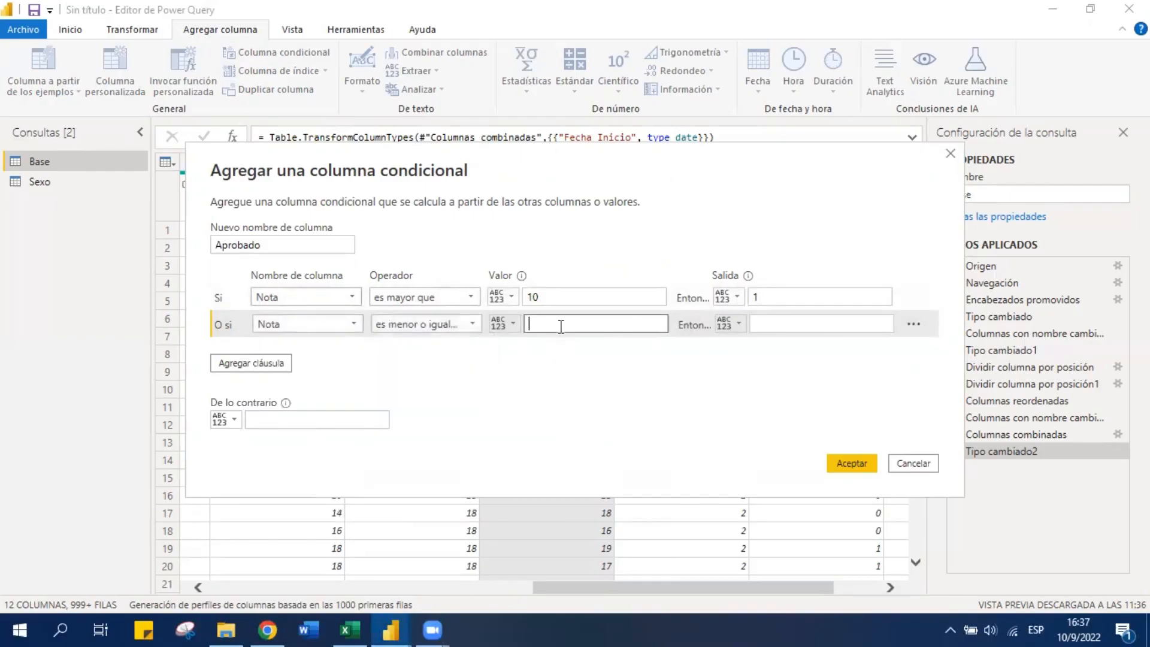
type("10")
left_click(792, 324)
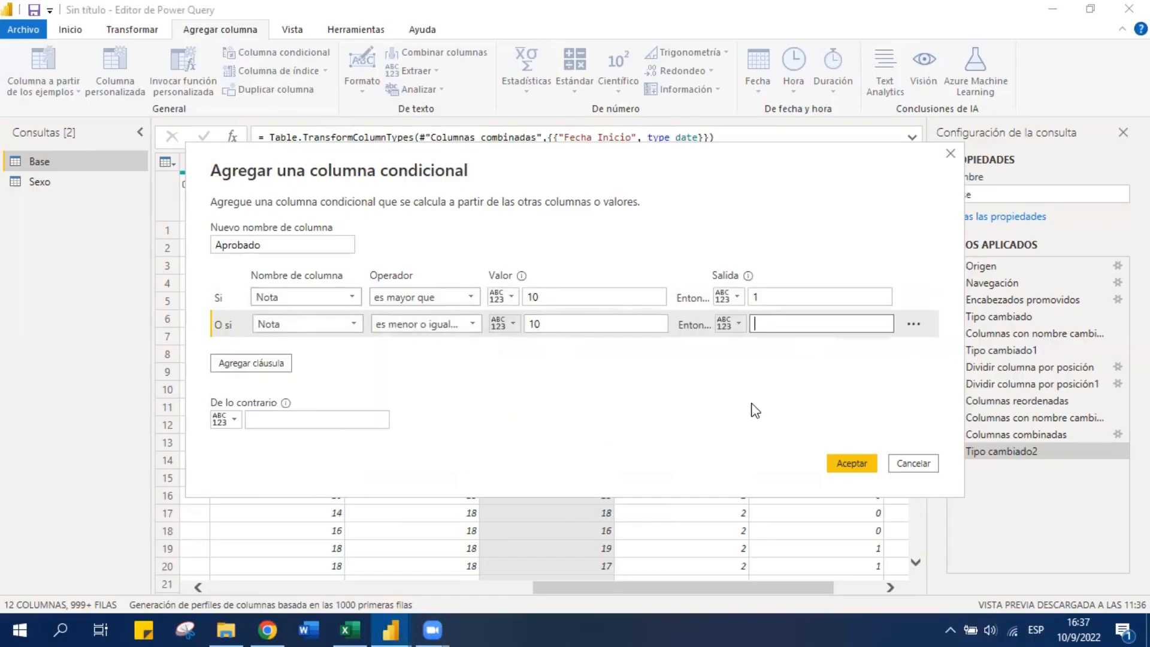
type("0")
left_click(854, 465)
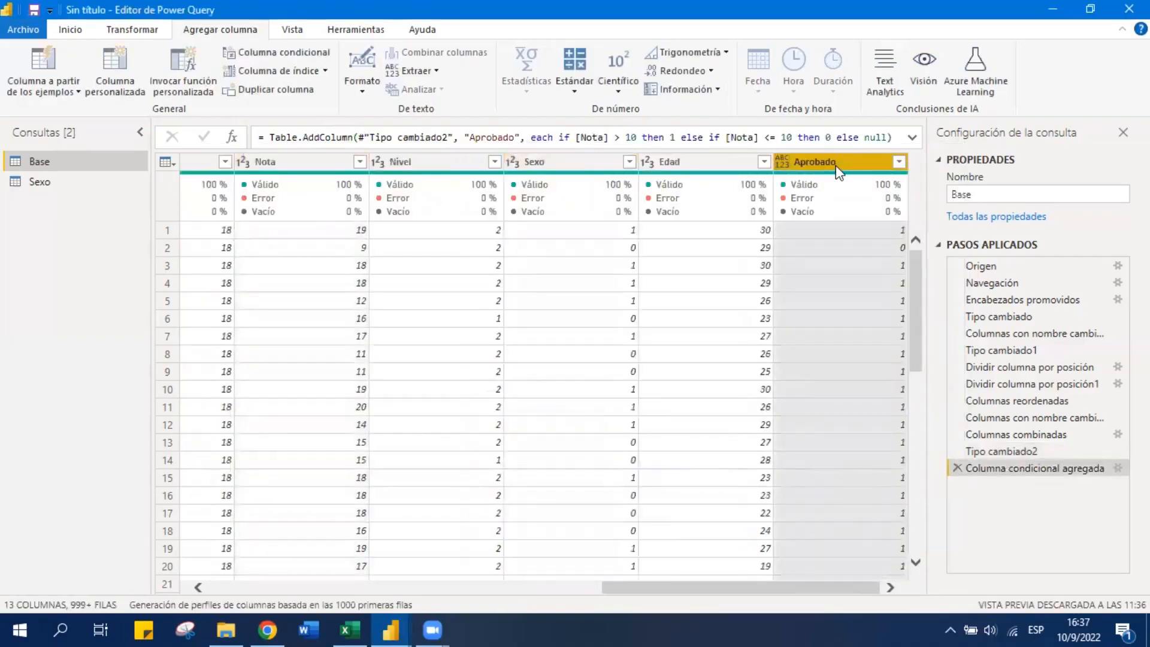
Move the Aprobado column directly after Nota and compare the two columns in the first rows
left_click_drag(839, 167, 409, 185)
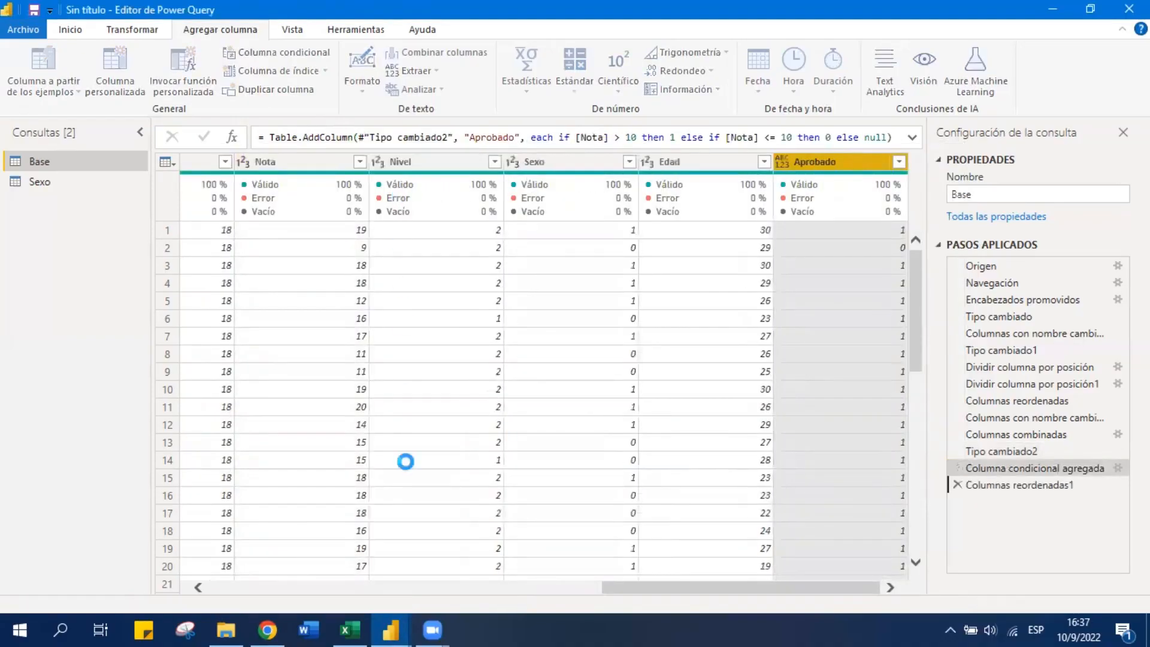
left_click(342, 248)
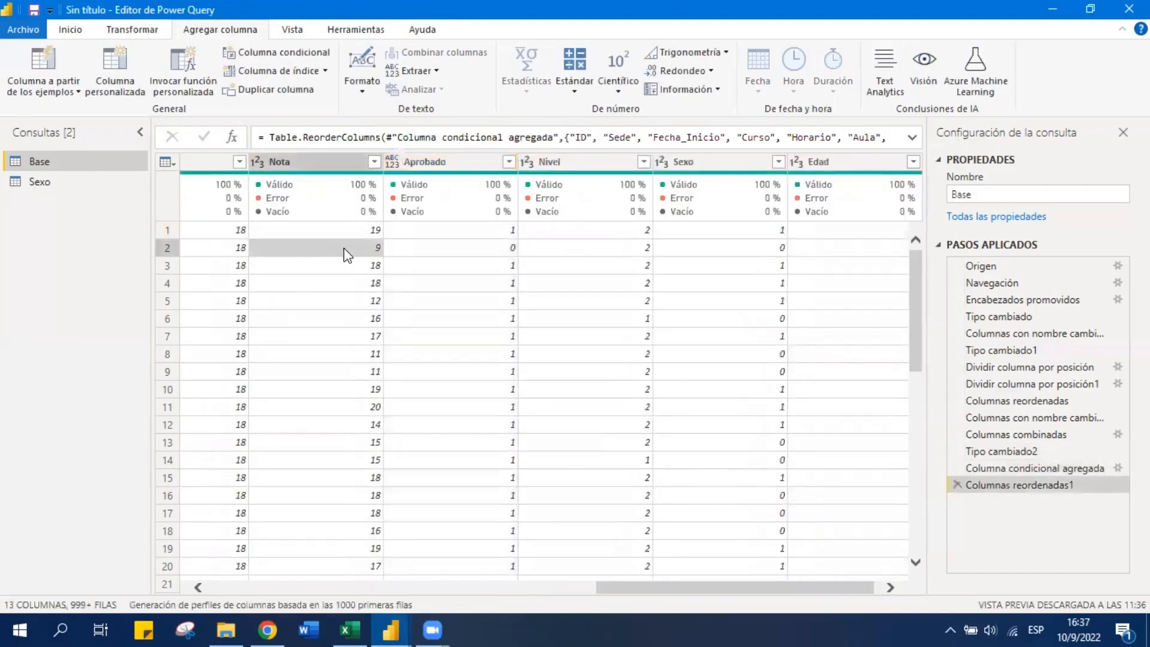
left_click(339, 229)
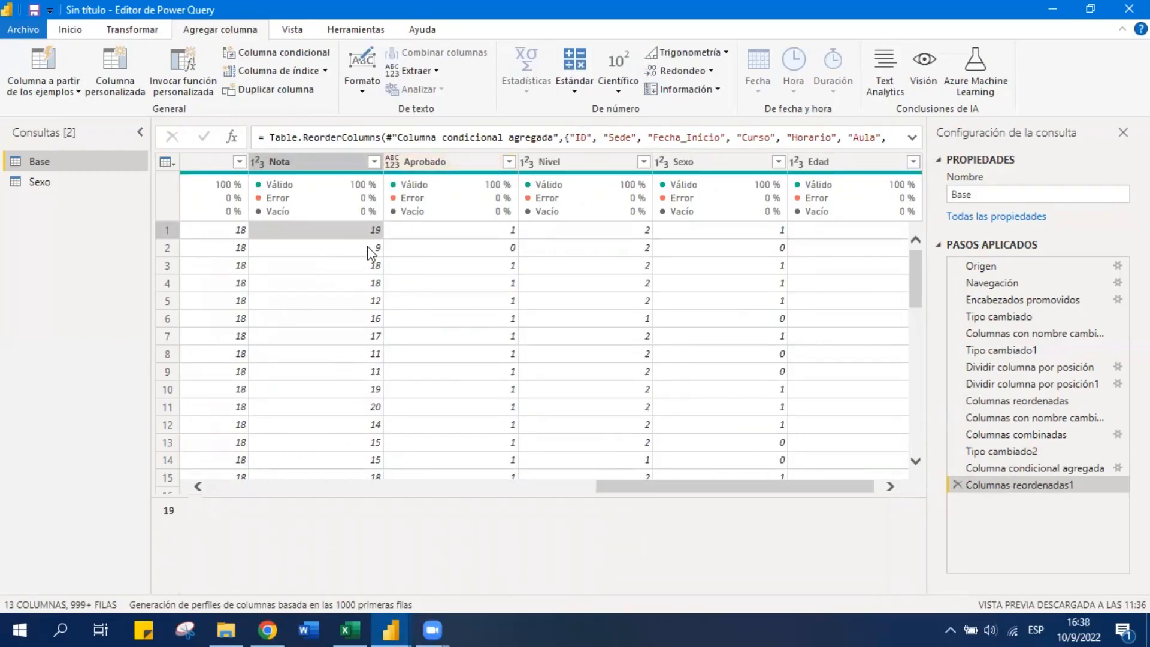
left_click(469, 249)
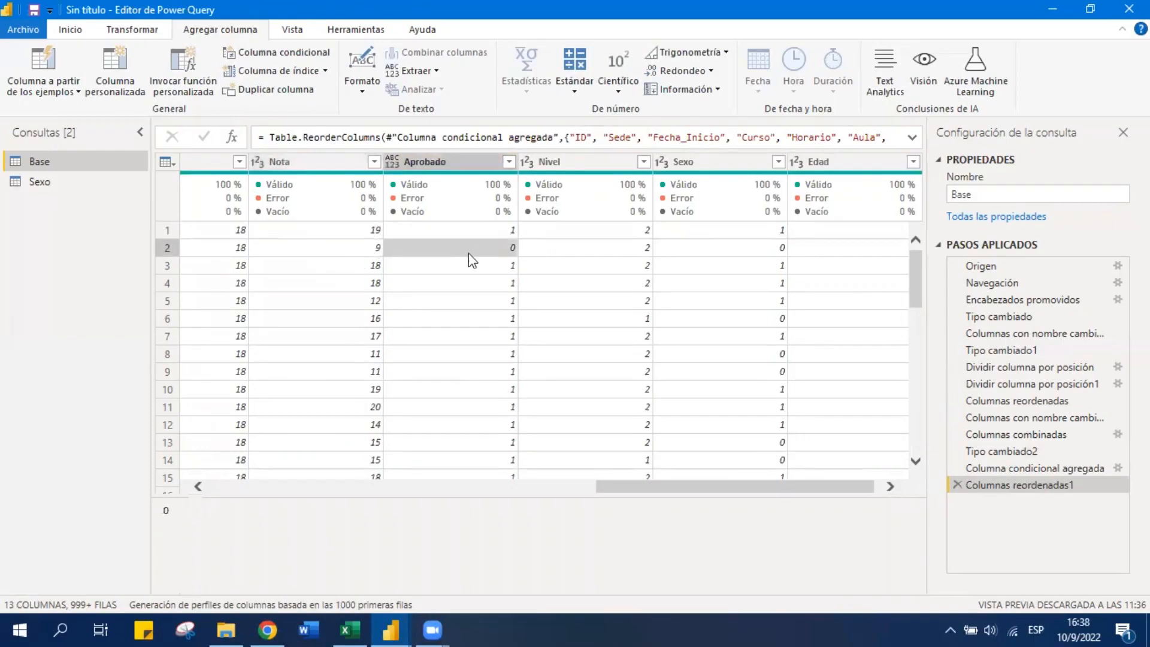
Check the Aprobado values against Nota in rows further down the table, including rows 86 and 88
left_click_drag(915, 254, 923, 414)
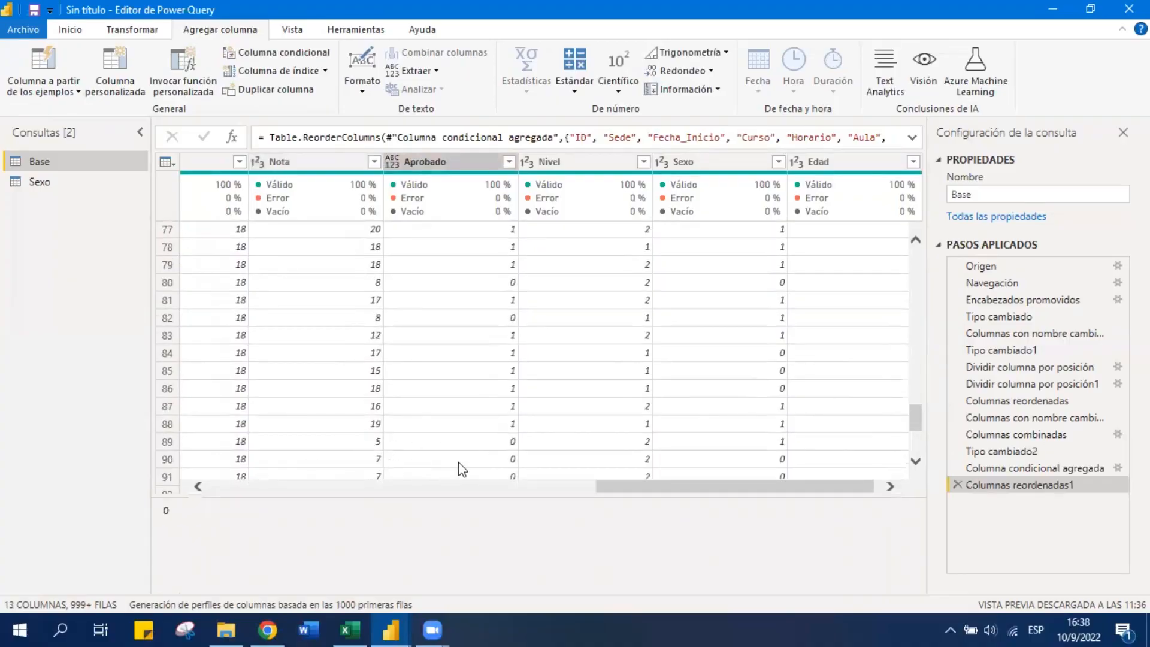
left_click(378, 426)
left_click(454, 427)
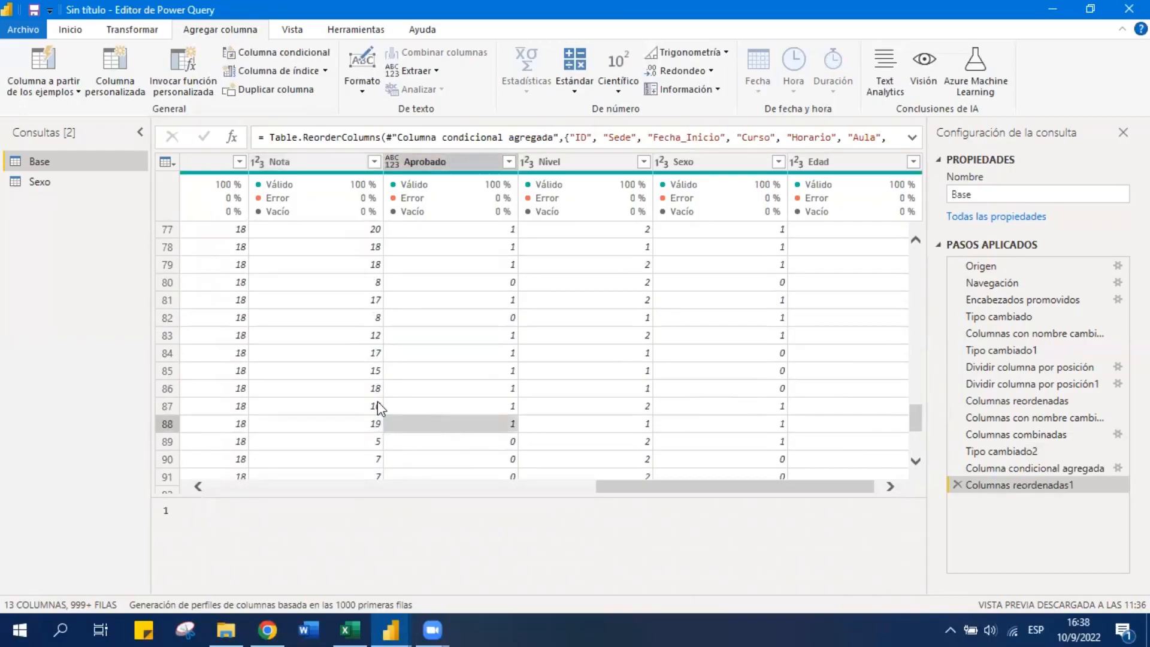
left_click(379, 390)
left_click(455, 396)
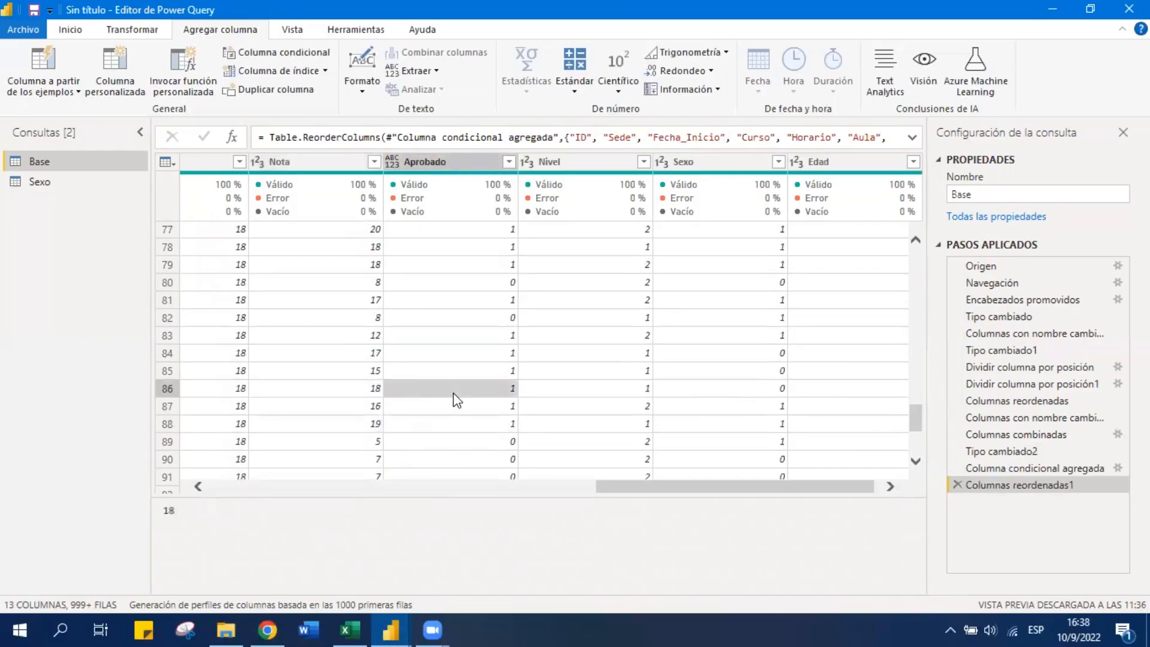
left_click(438, 283)
left_click_drag(915, 423, 917, 227)
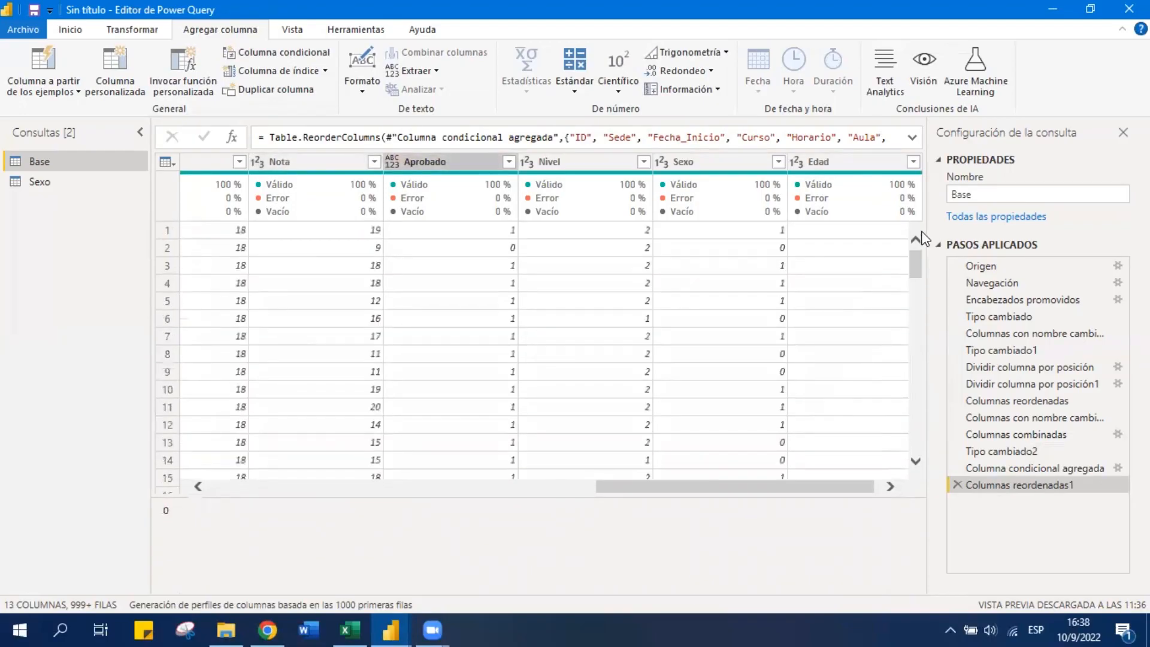
left_click(463, 168)
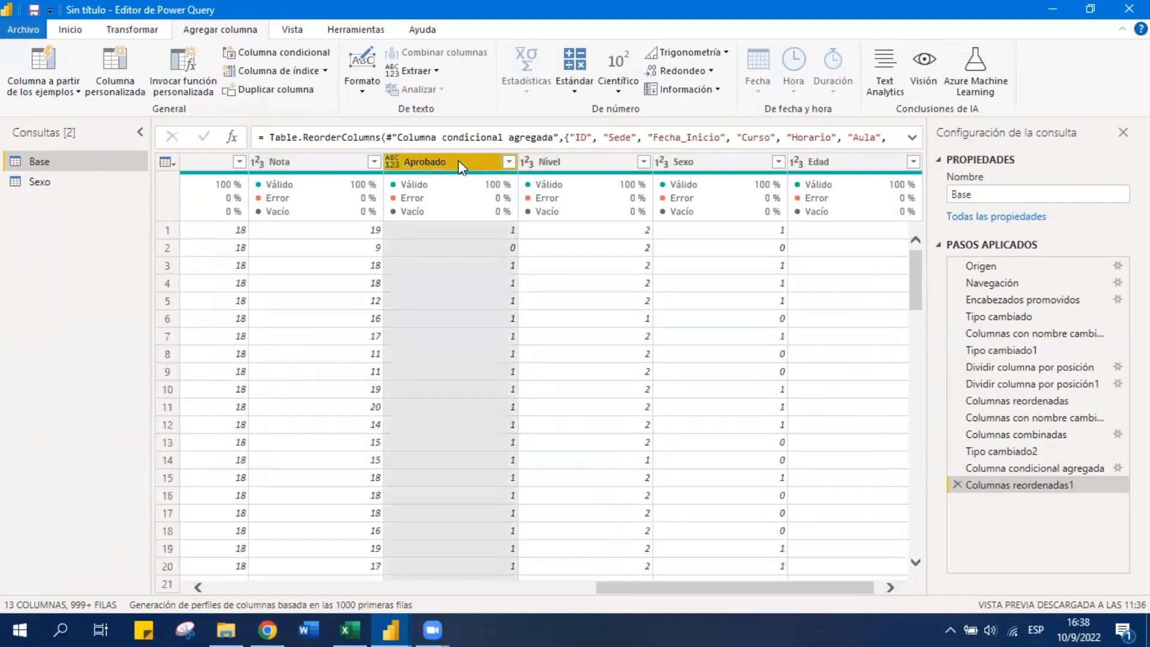
In the Columna condicional agregada step's formula, replace the output 1 for Nota > 10 with the text "Aprobado"
left_click(1021, 468)
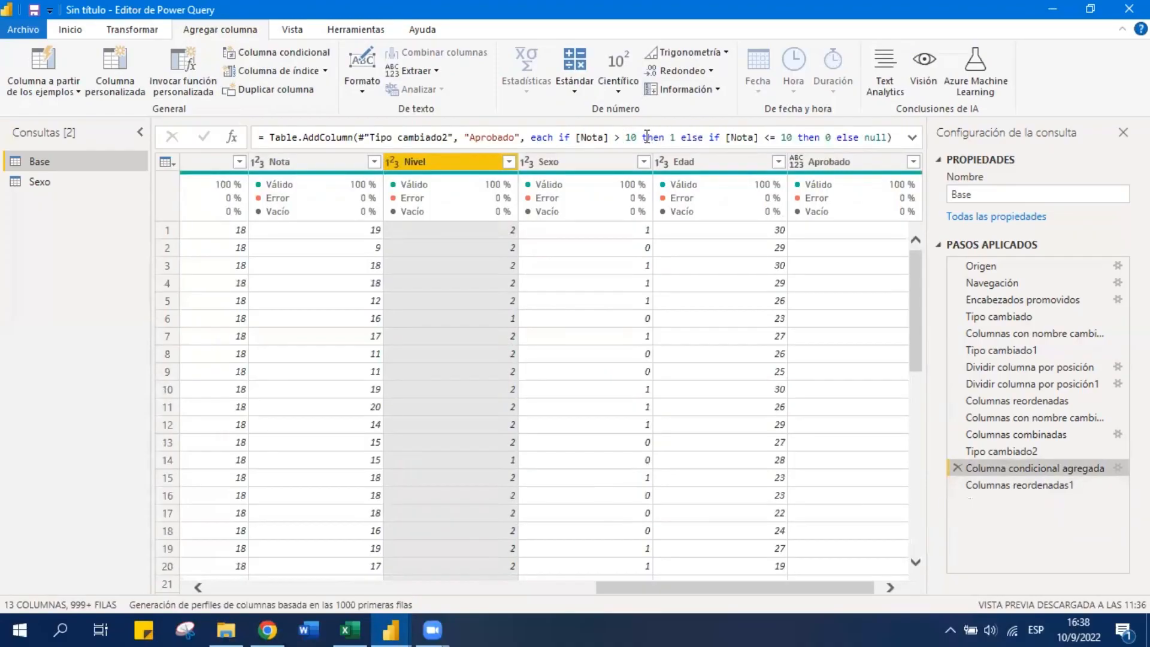
double_click(653, 137)
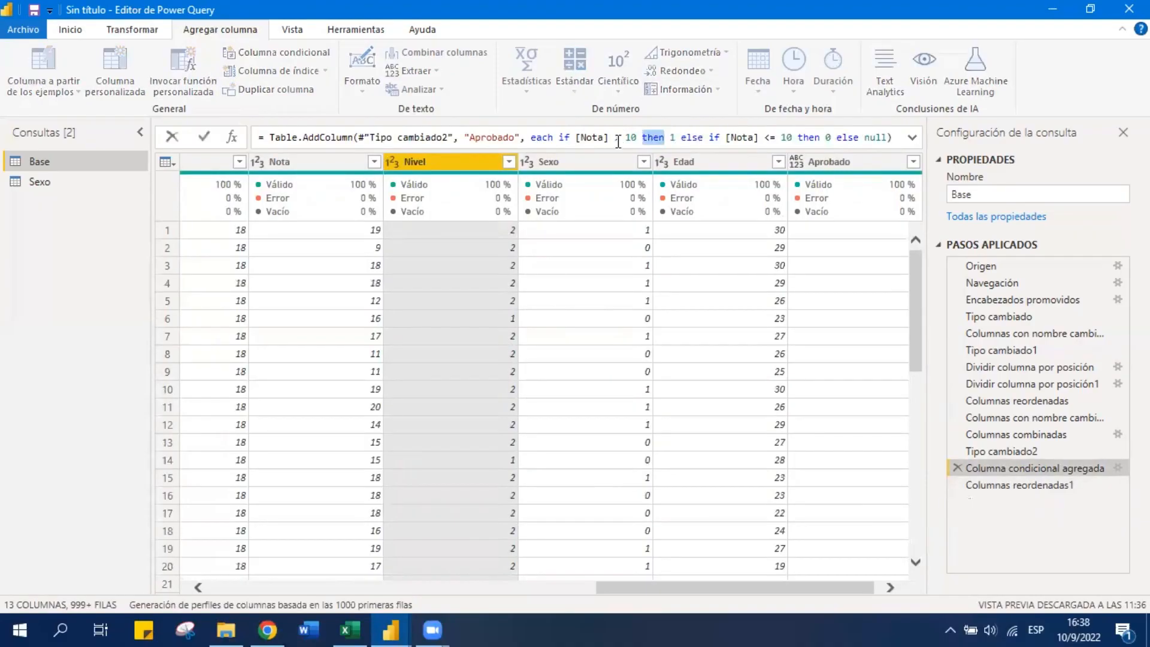
double_click(672, 138)
type("\"Aprobado")
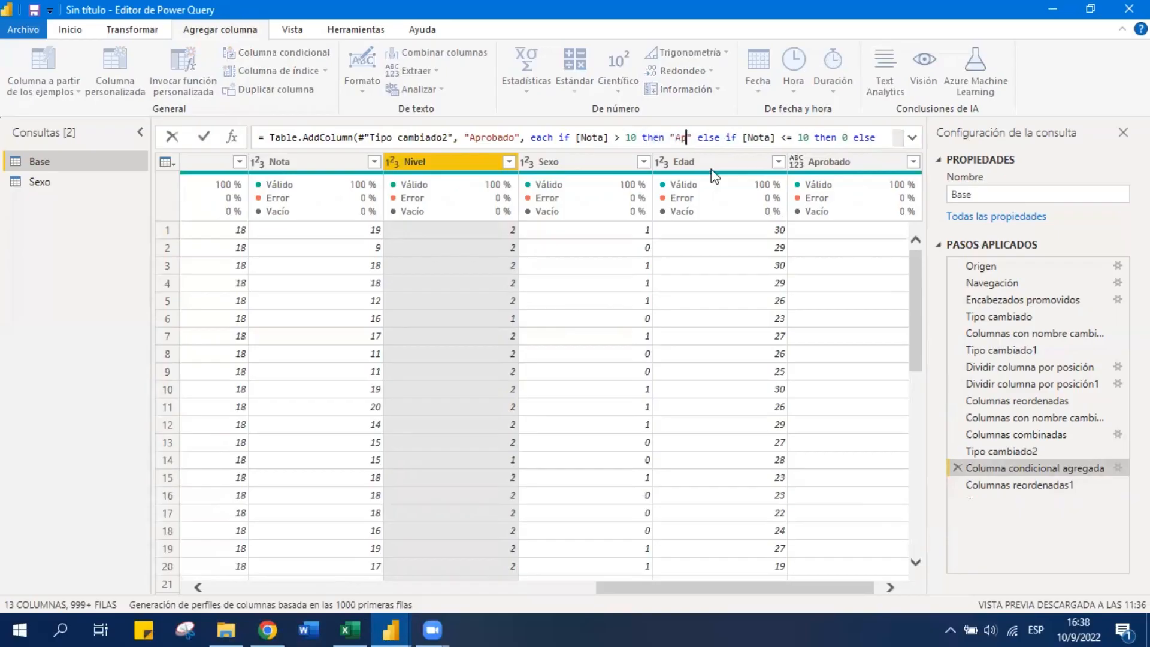
type("\"")
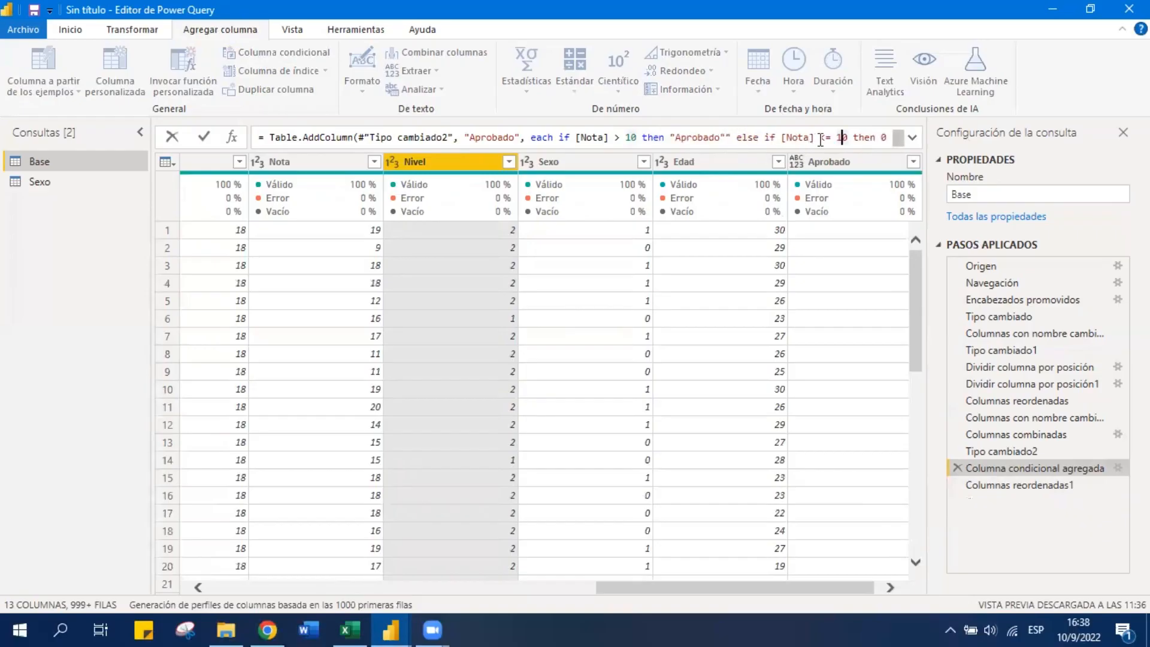
Expand the formula and replace the output 0 for Nota <= 10 with the text "Desaprobado"
left_click(841, 137)
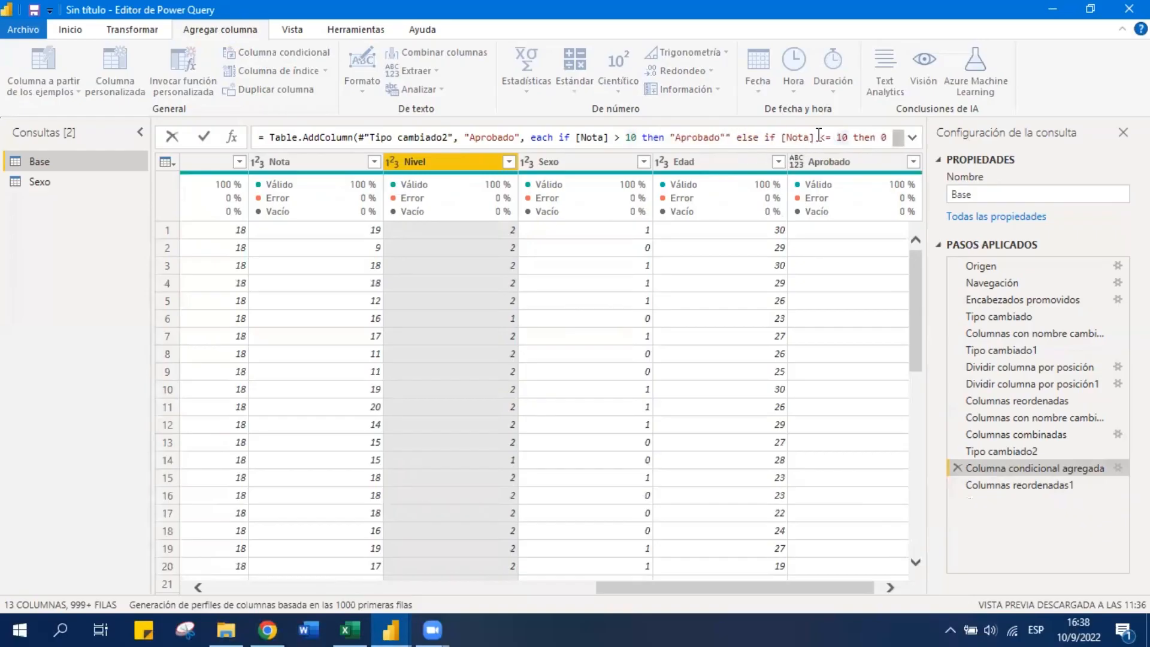
left_click(913, 138)
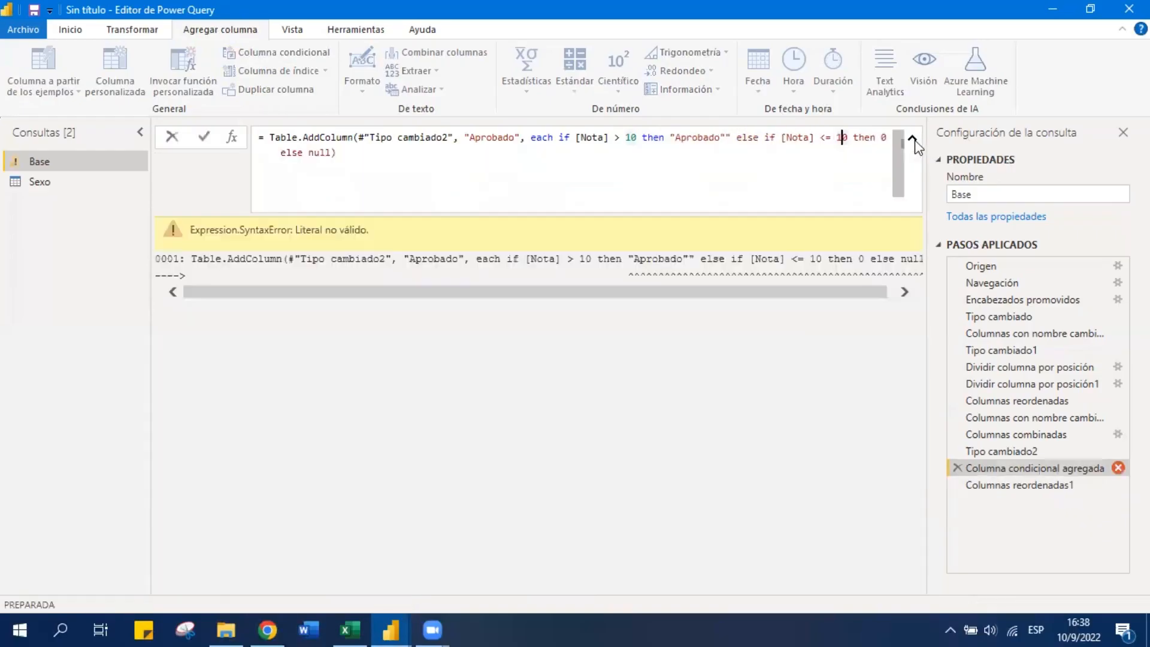
left_click(884, 138)
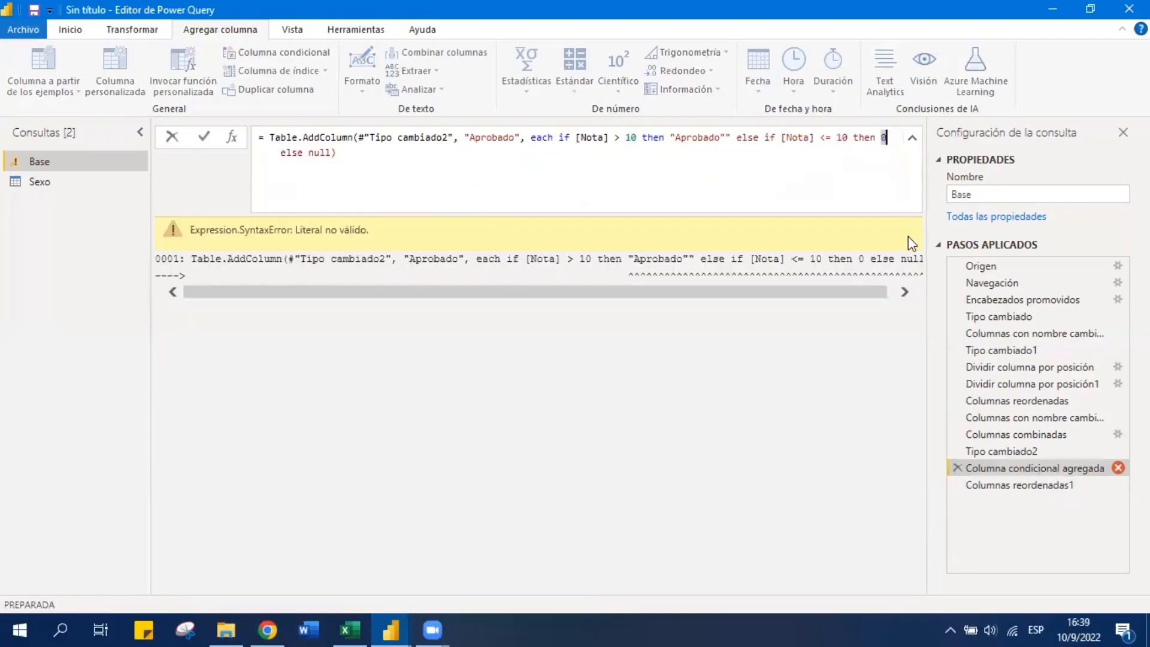
type("\"")
key("BackSpace")
type("Desaprobado")
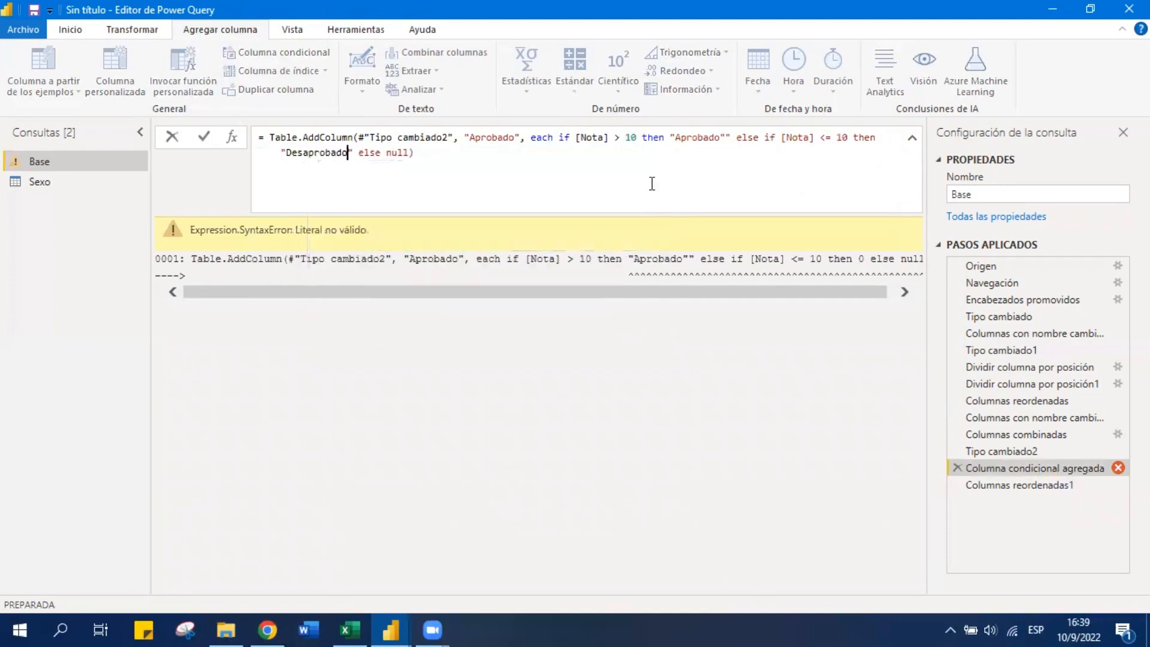
Remove all the quotation marks around the Aprobado and Desaprobado output values in the formula
left_click(727, 138)
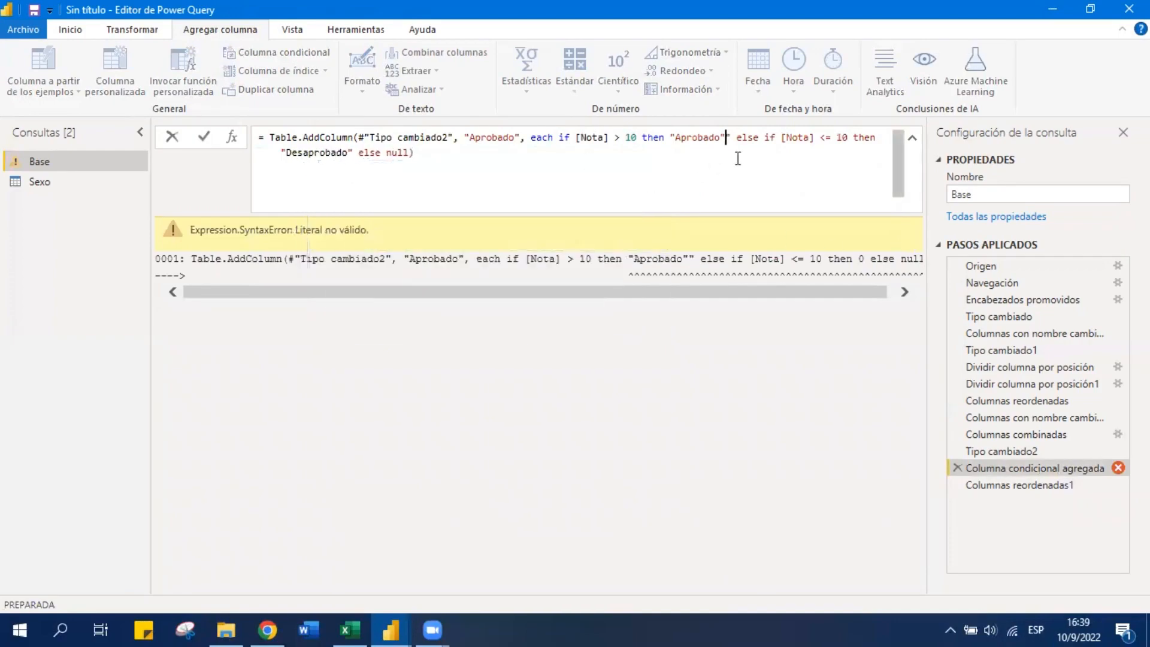
key("BackSpace")
key("BackSpace")
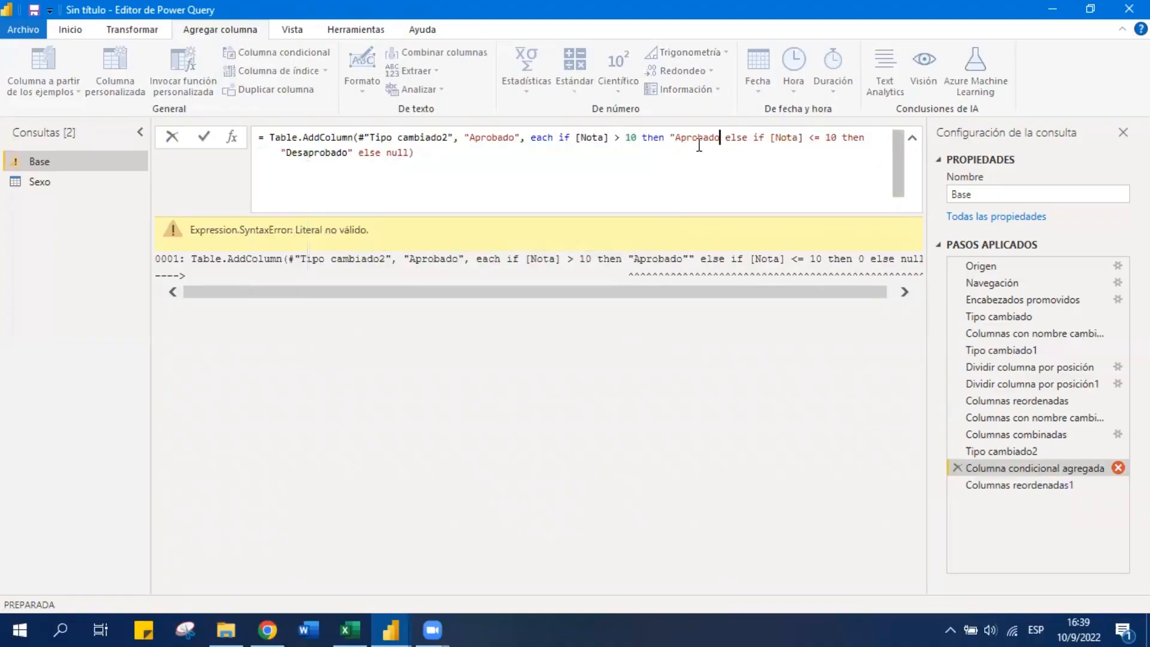
left_click(676, 137)
key("BackSpace")
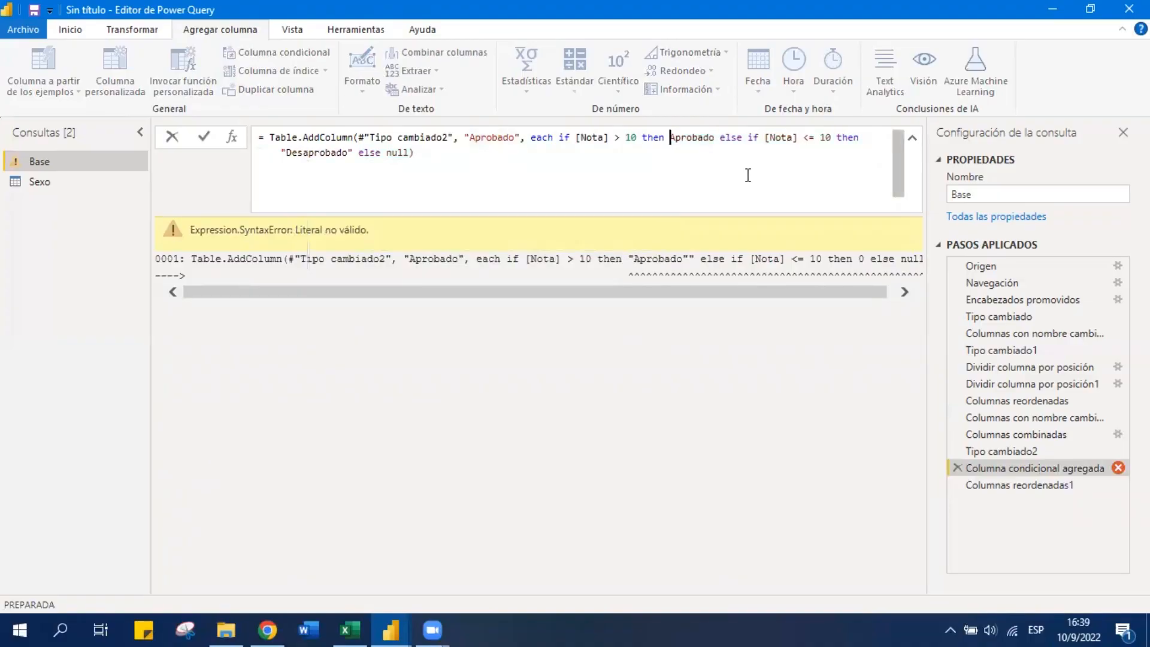
left_click(355, 153)
key("BackSpace")
left_click(286, 152)
key("BackSpace")
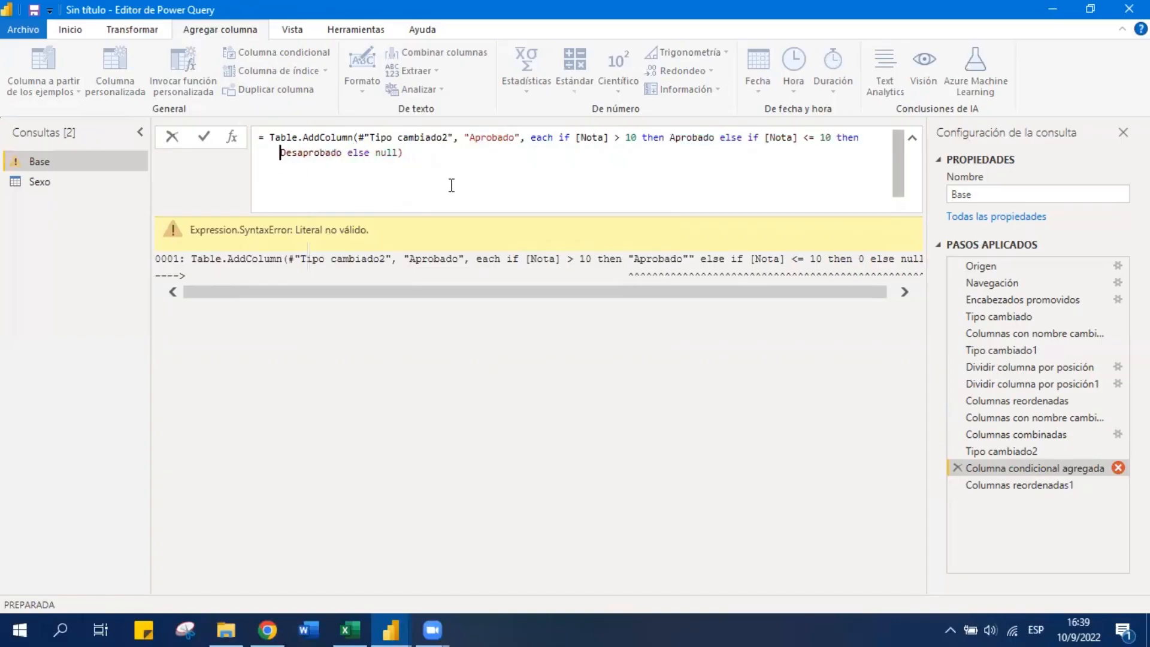
Enclose the Aprobado output value after the first then in one pair of double quotes
left_click(454, 150)
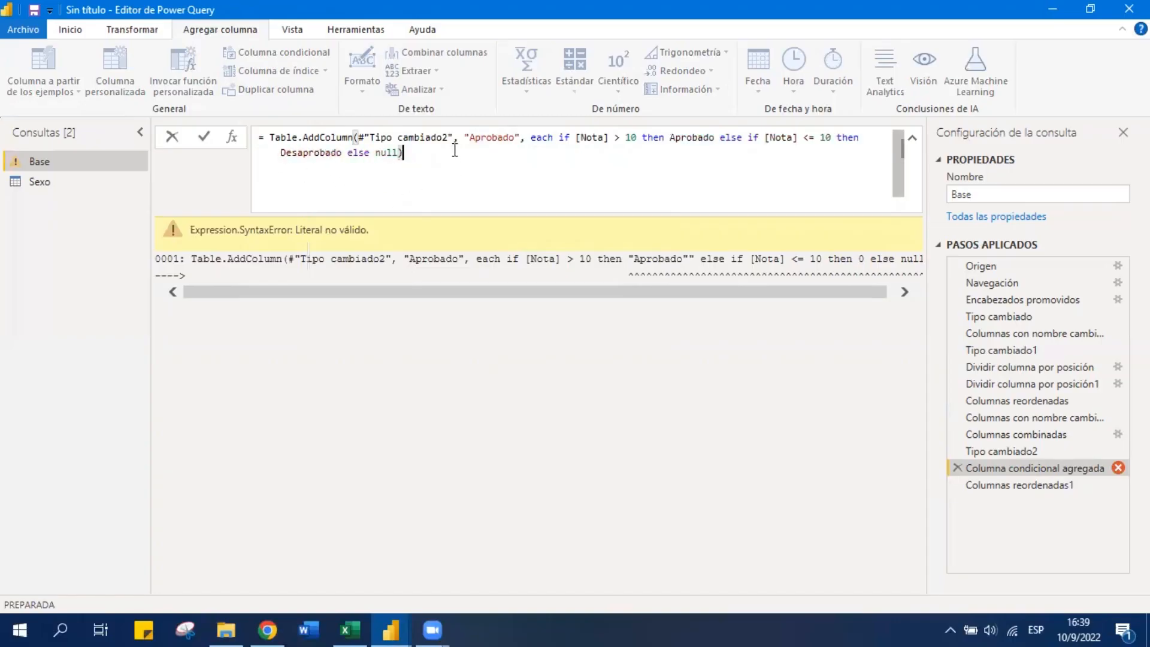
left_click(671, 137)
type("\"")
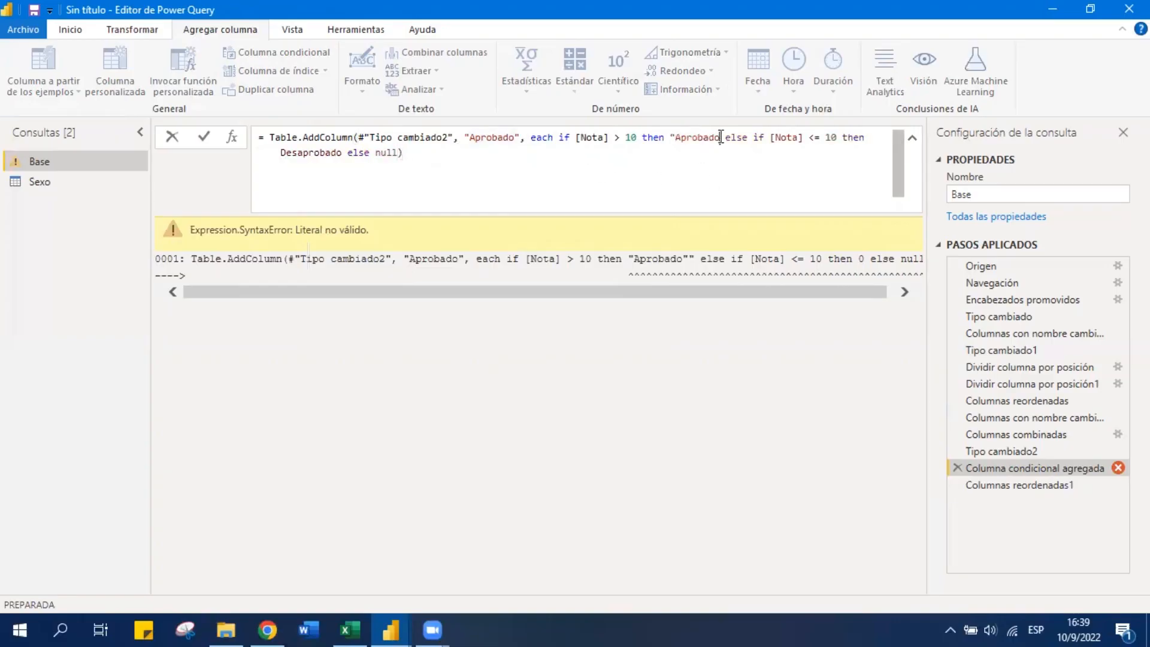
left_click(722, 137)
type("\"")
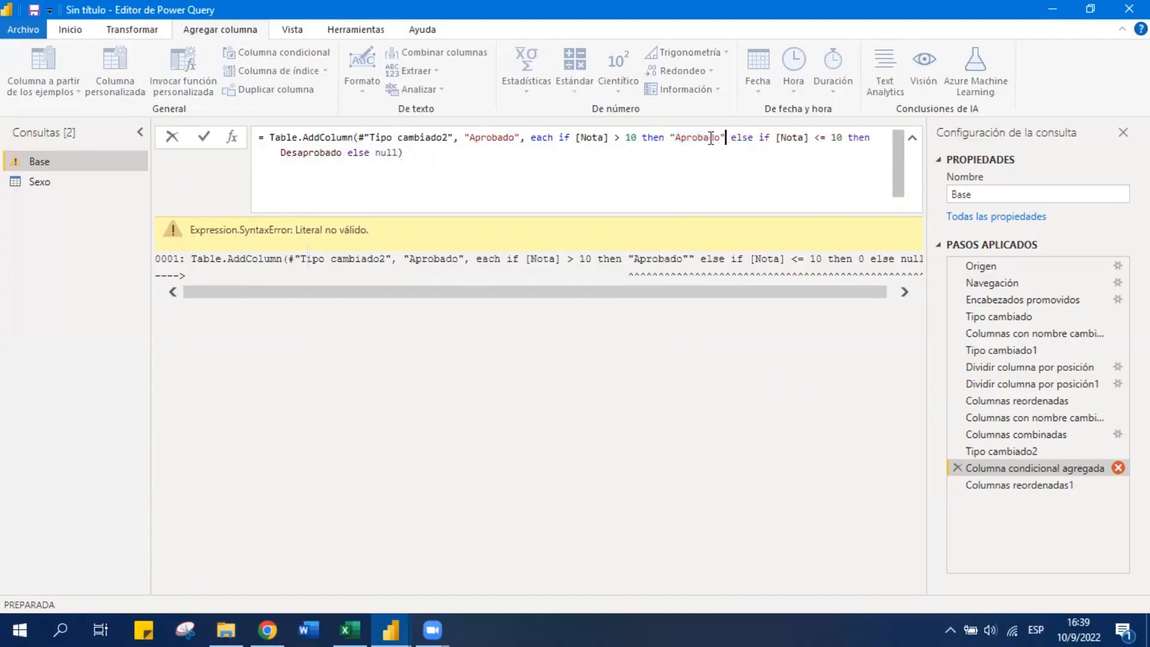
Enclose the Desaprobado output value in one pair of double quotes and apply the corrected formula
left_click(280, 153)
type("\"")
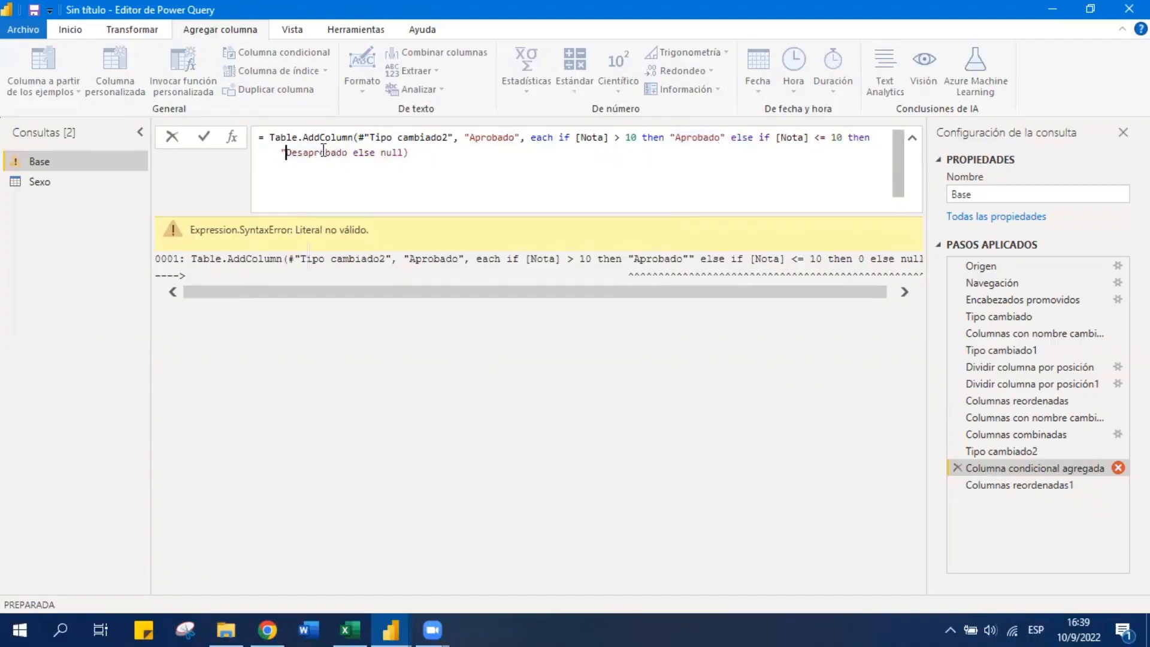
left_click(348, 152)
type("\", \"")
left_click(426, 154)
key("Return")
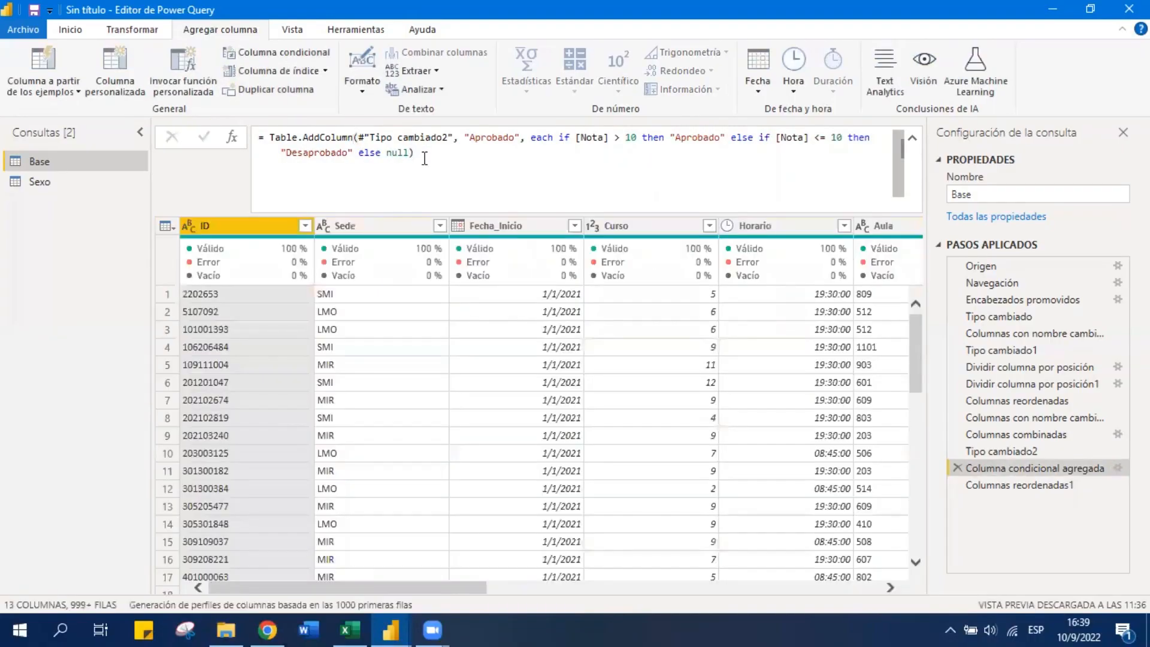
Move the Aprobado column to right after Nota as an inserted step, and delete the old Columnas reordenadas1 step
left_click_drag(473, 587, 879, 599)
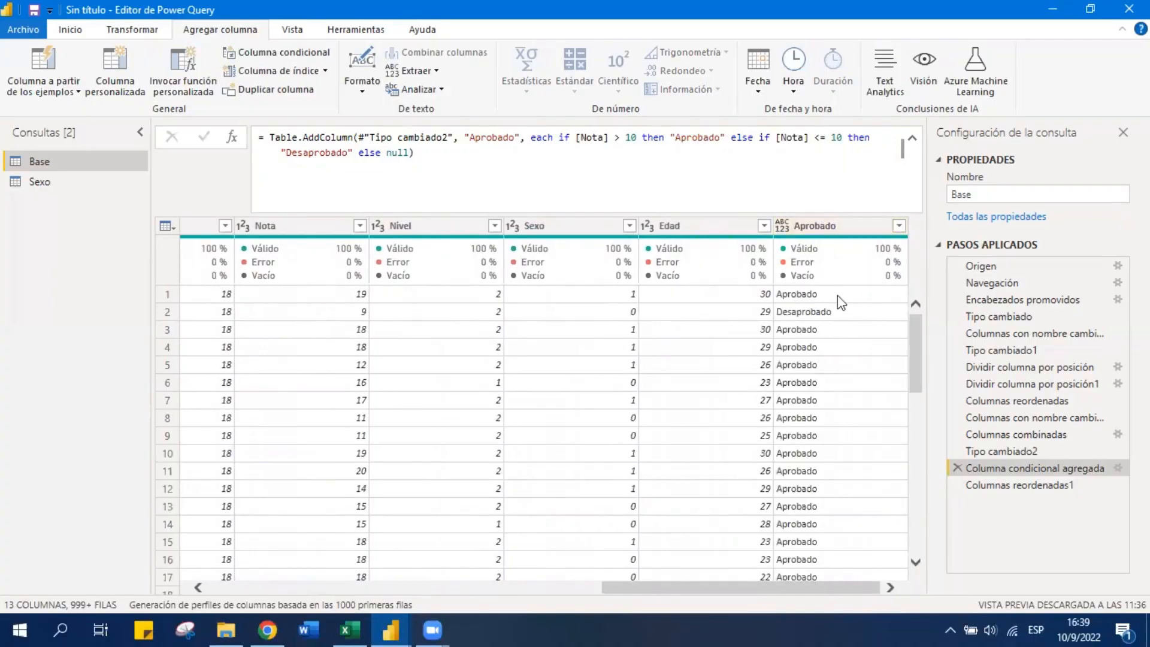
left_click(816, 228)
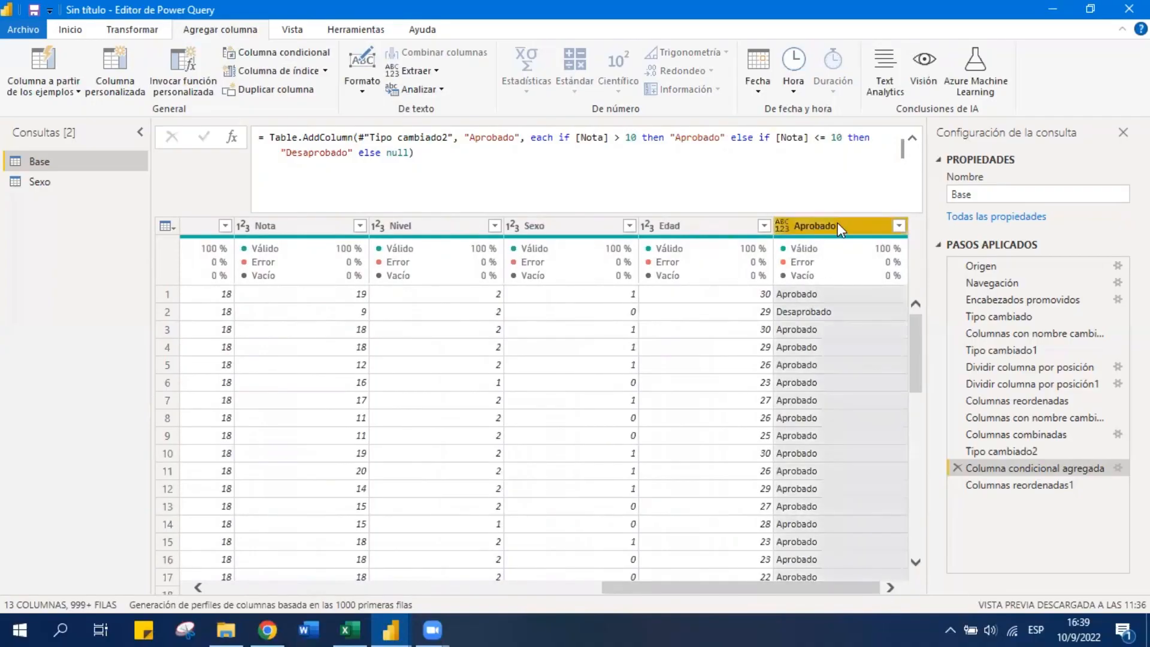
left_click_drag(838, 222, 422, 231)
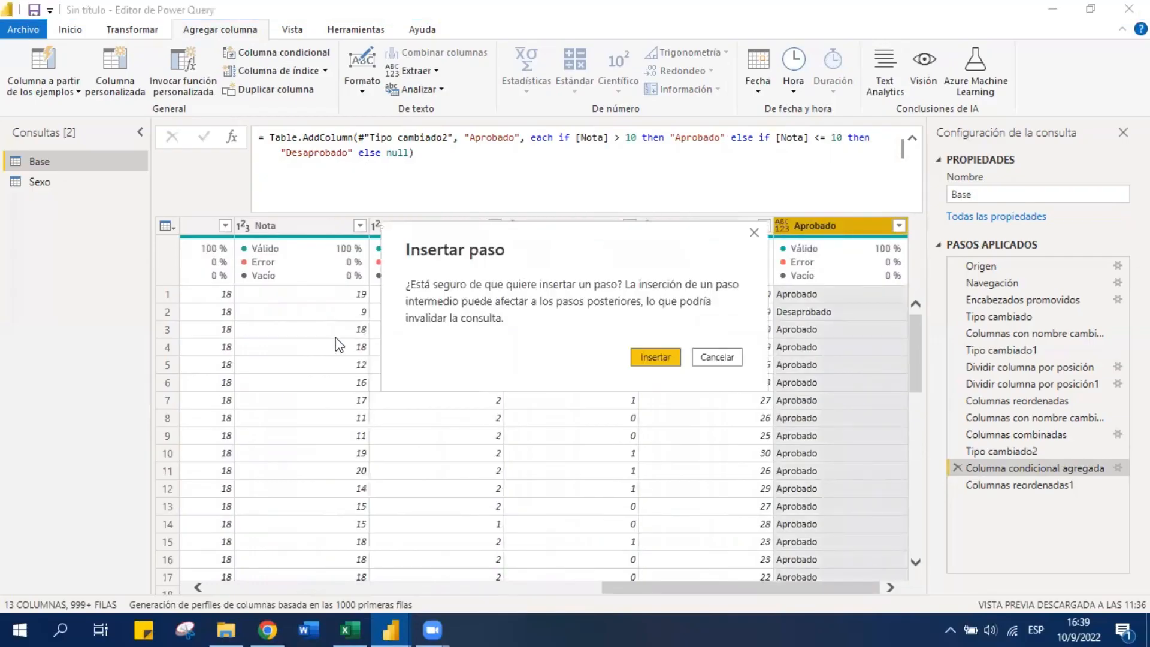
left_click(653, 359)
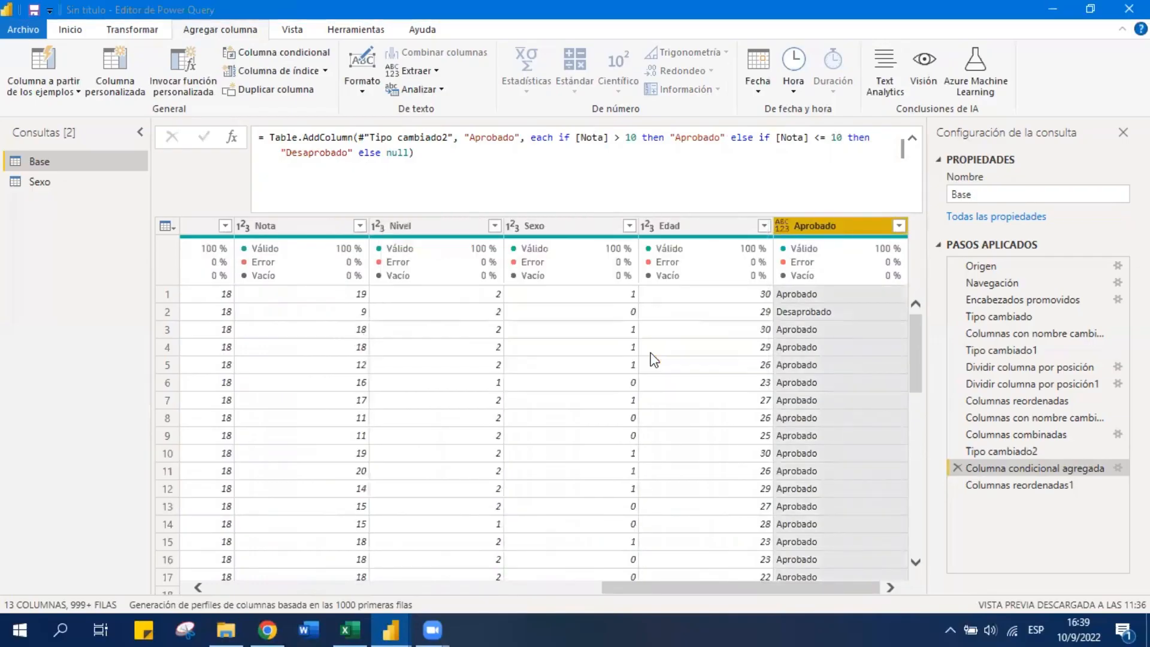
left_click(957, 502)
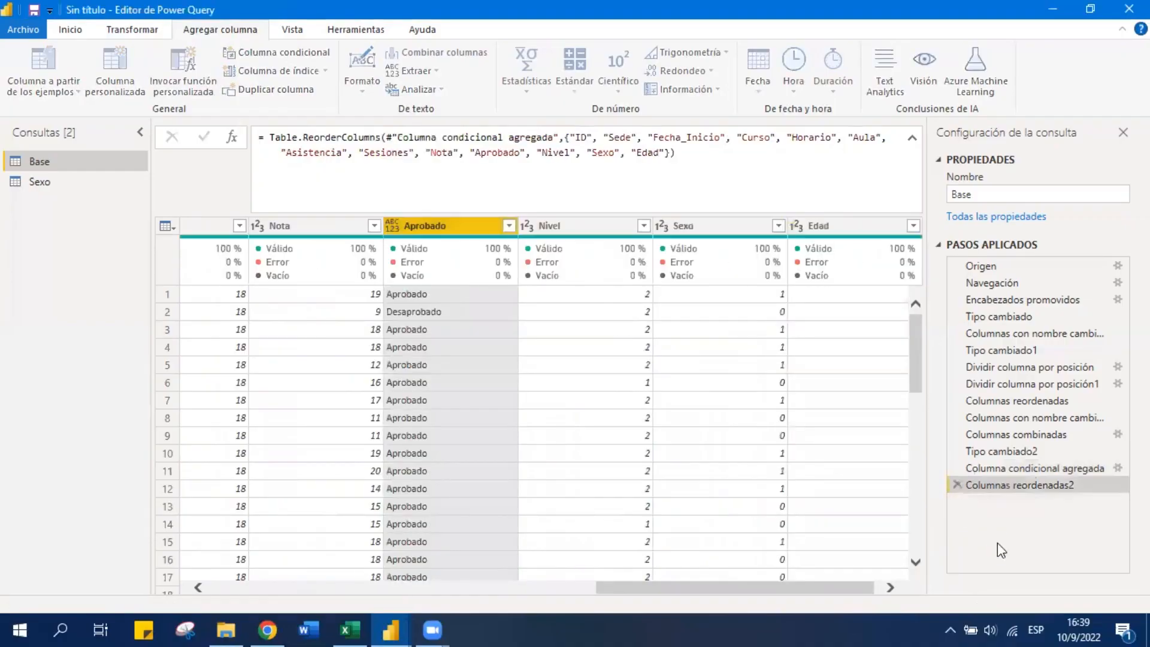
Change the data type of the Aprobado column to Texto
left_click(373, 295)
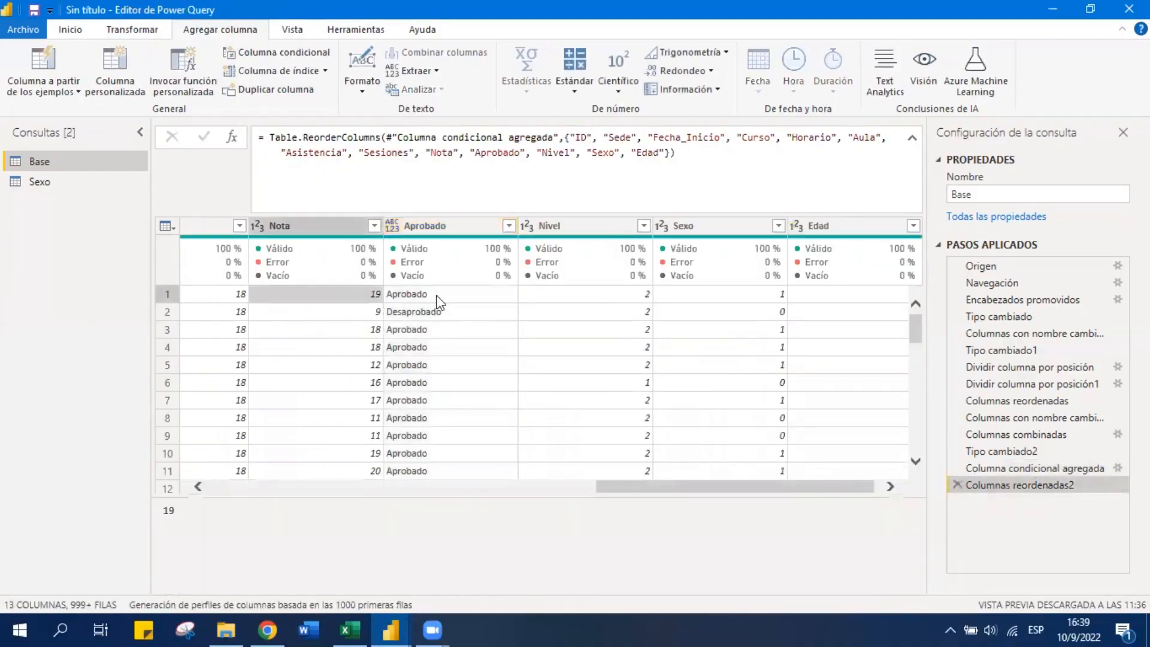
left_click(461, 296)
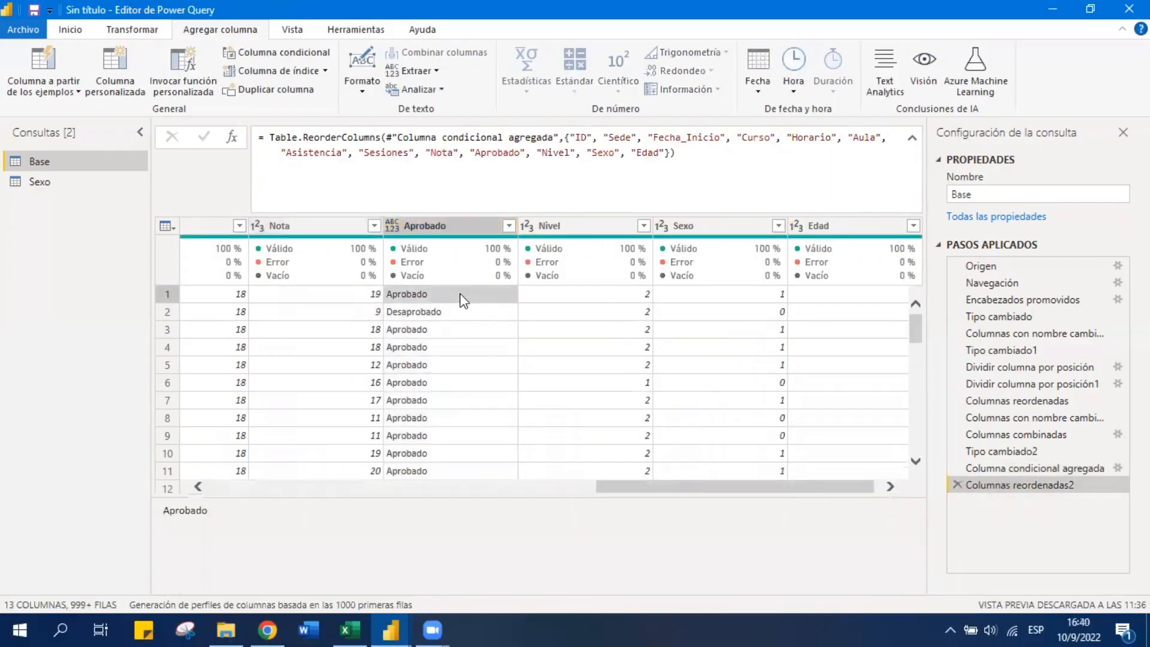
left_click(460, 323)
left_click(448, 297)
right_click(441, 224)
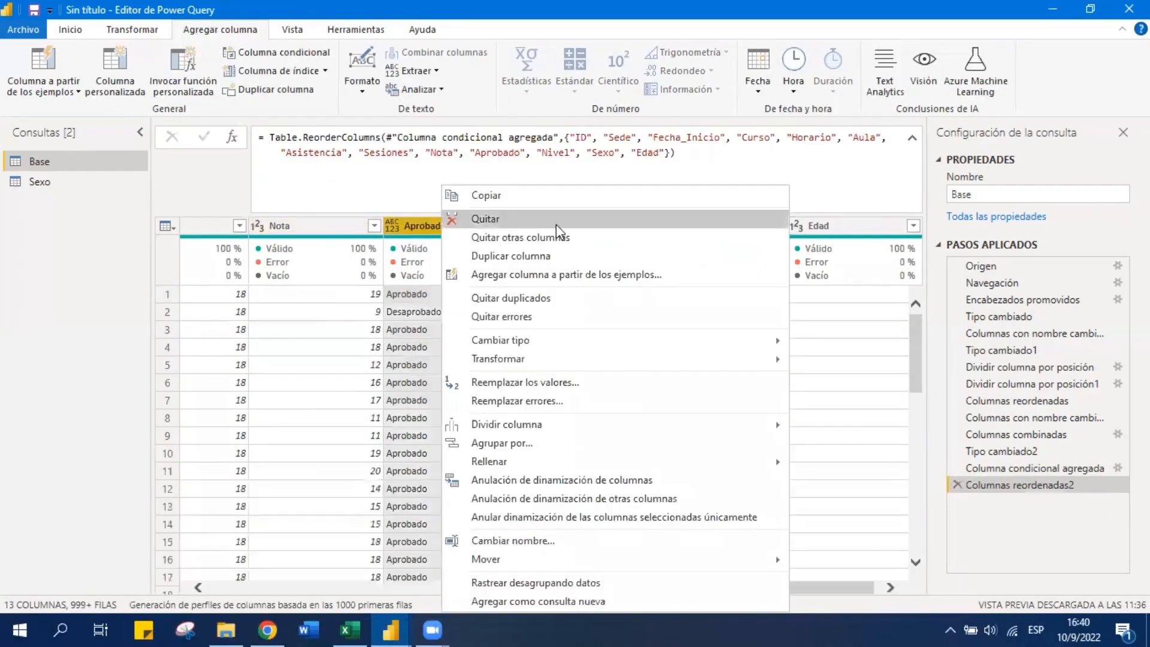
mouse_move(673, 340)
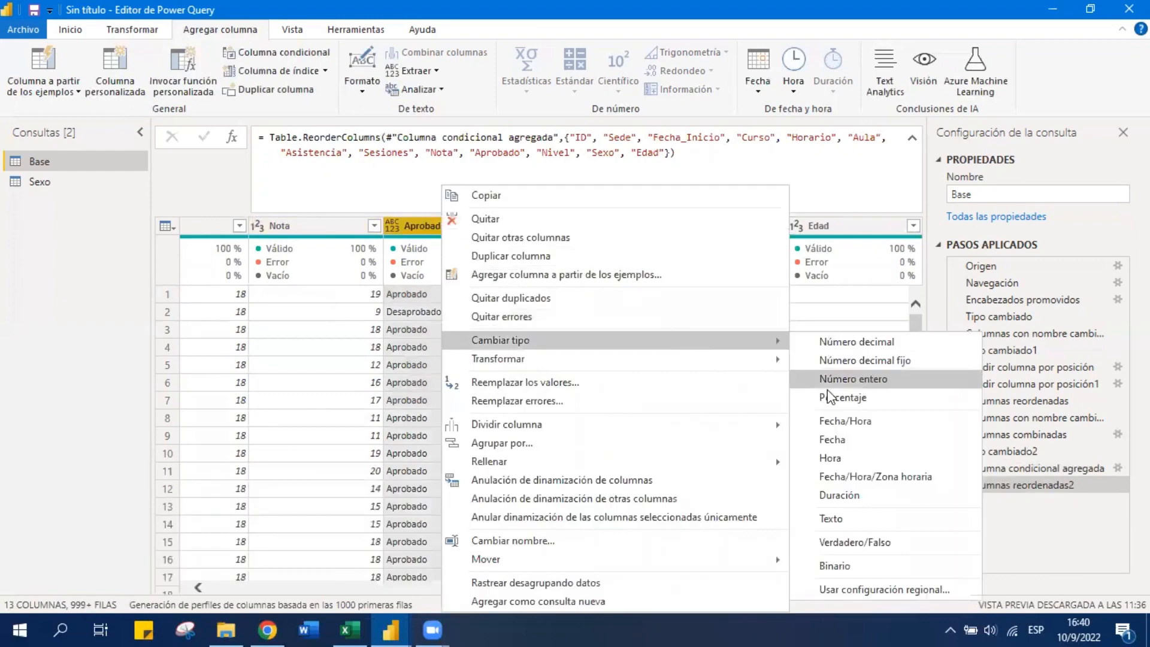
left_click(832, 519)
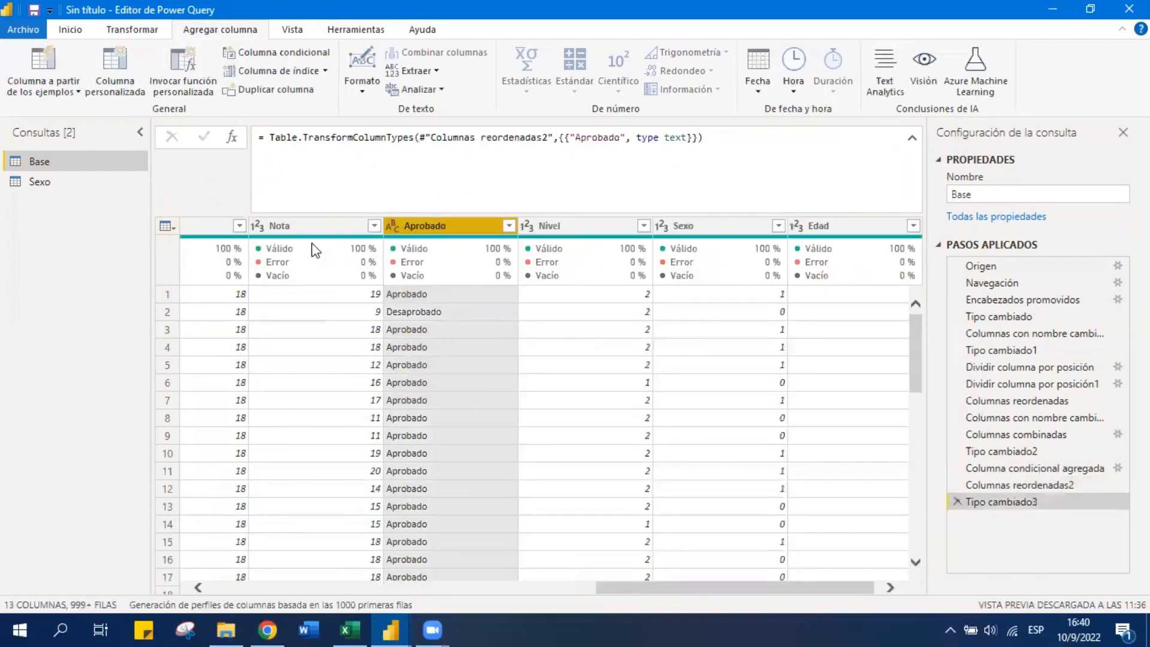
left_click(479, 313)
left_click(466, 295)
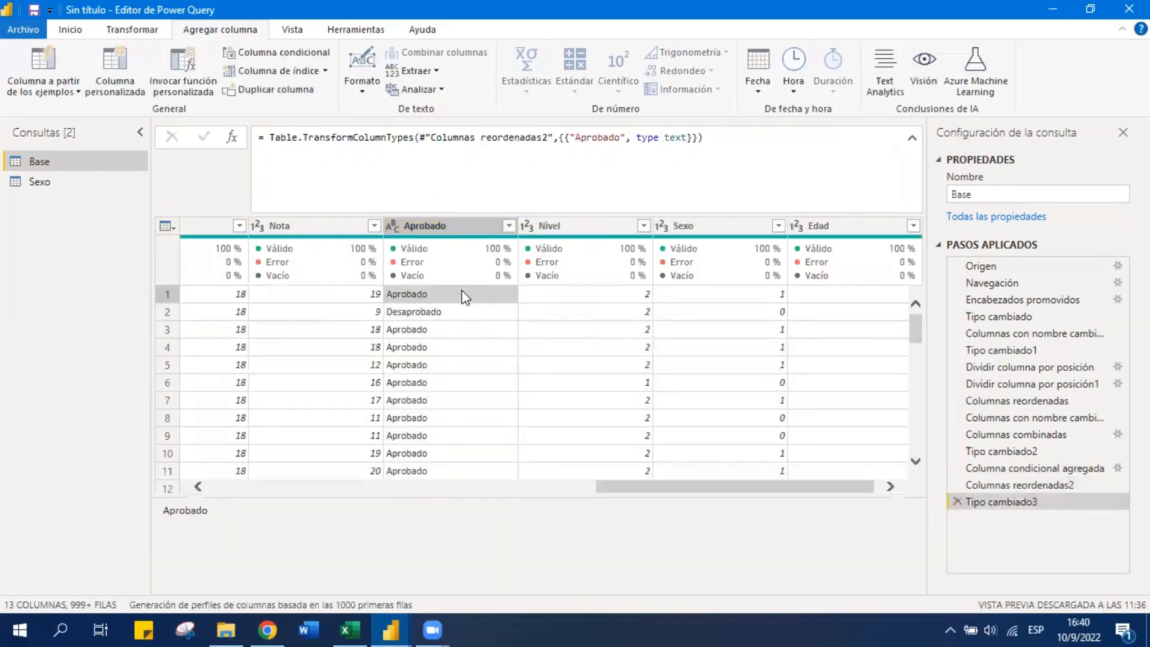
Replace the value SMI with "San Miguel" in the Sede column
left_click_drag(739, 490, 315, 483)
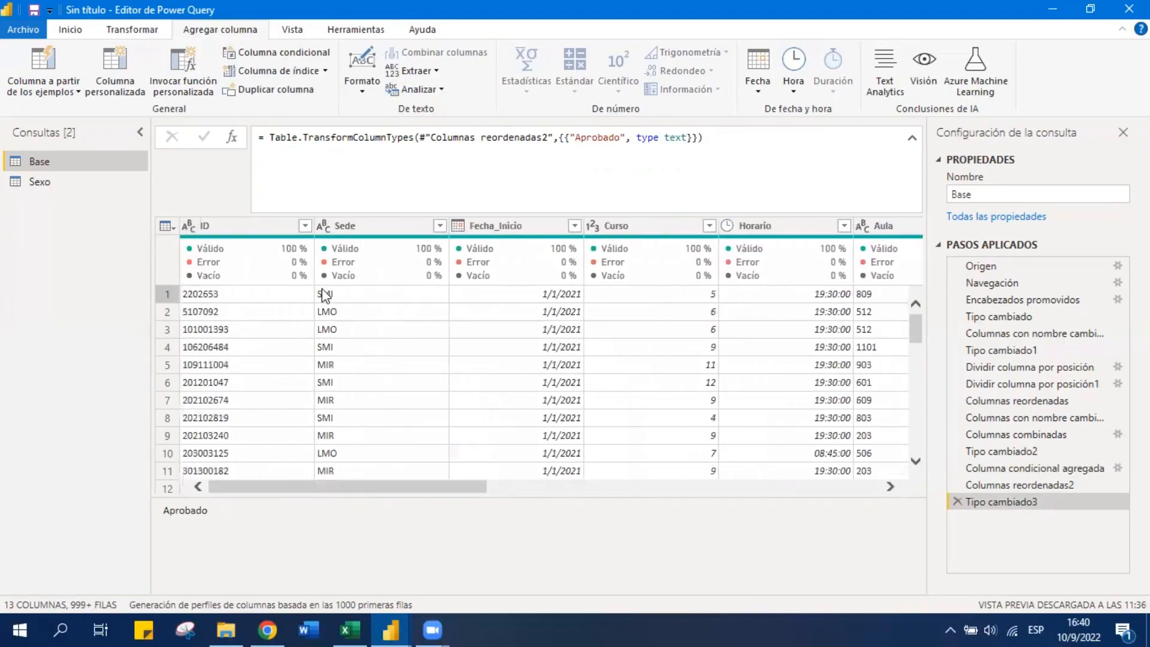
left_click(390, 225)
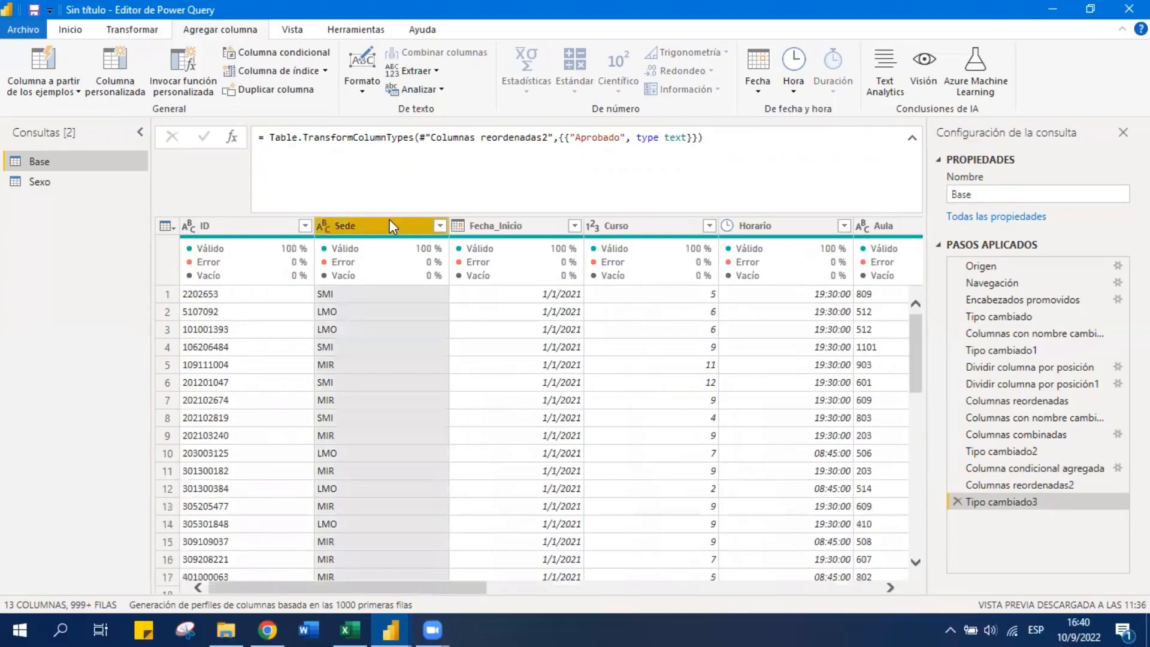
left_click(348, 293)
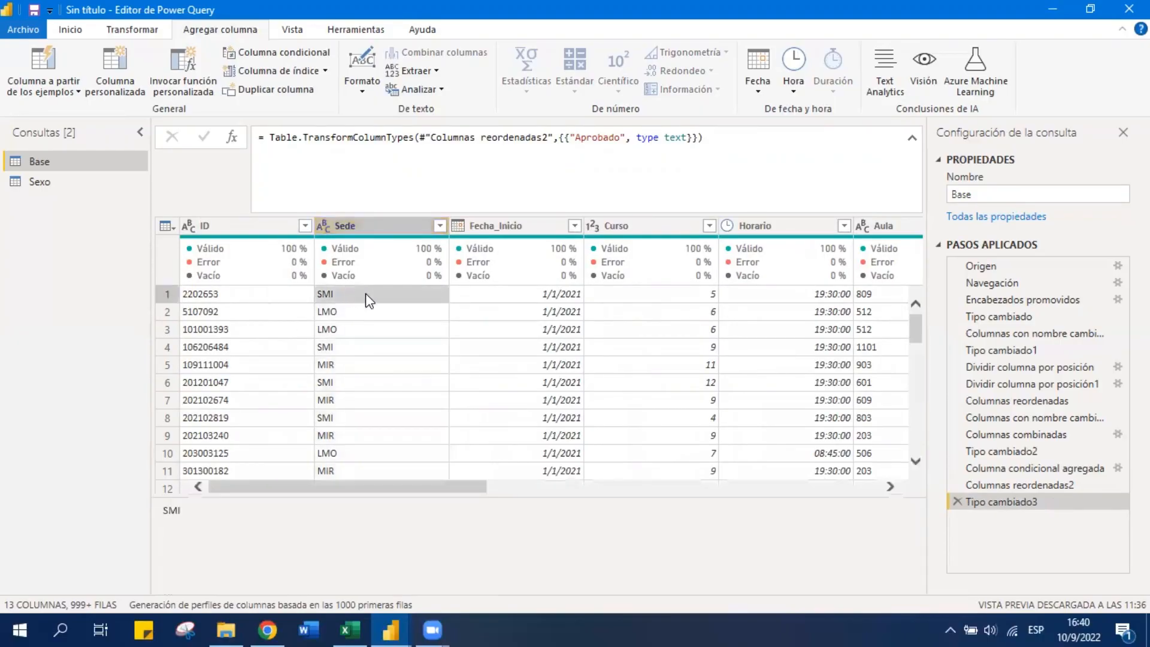
left_click(363, 314)
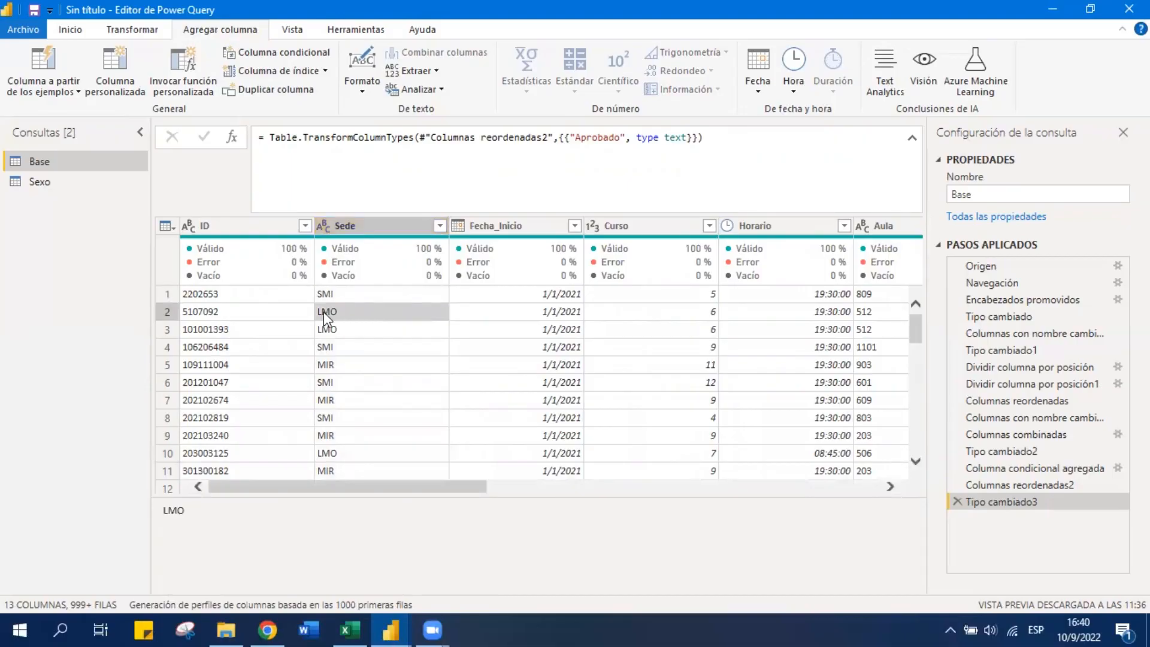
left_click(358, 368)
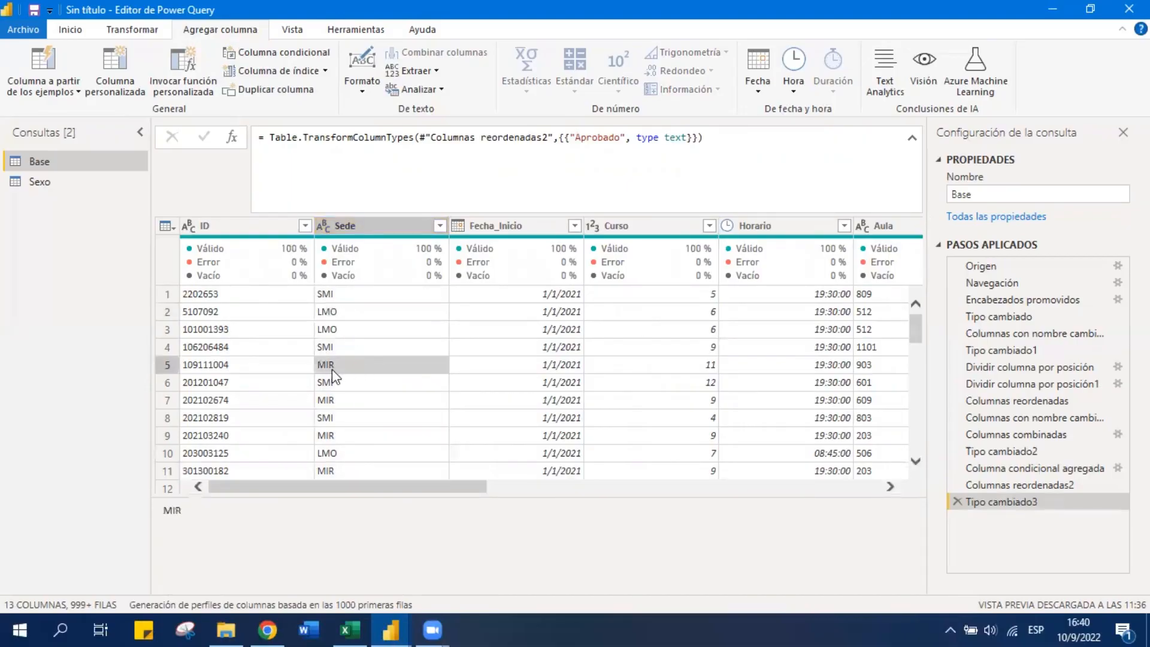
left_click(347, 298)
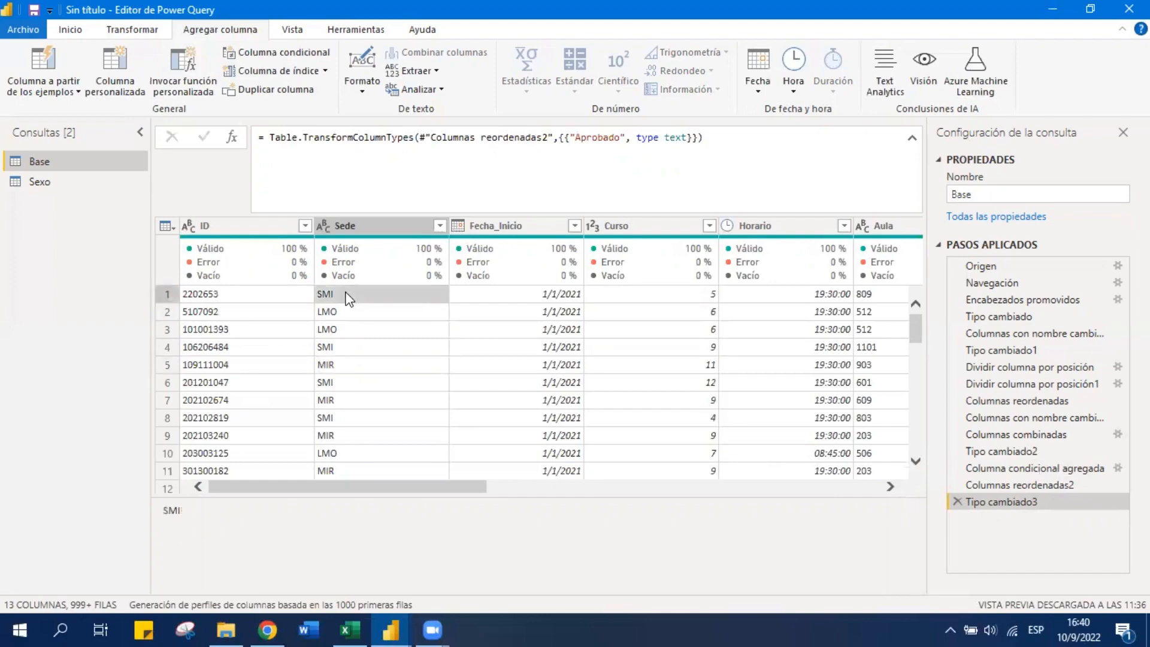
right_click(350, 295)
left_click(354, 296)
right_click(343, 294)
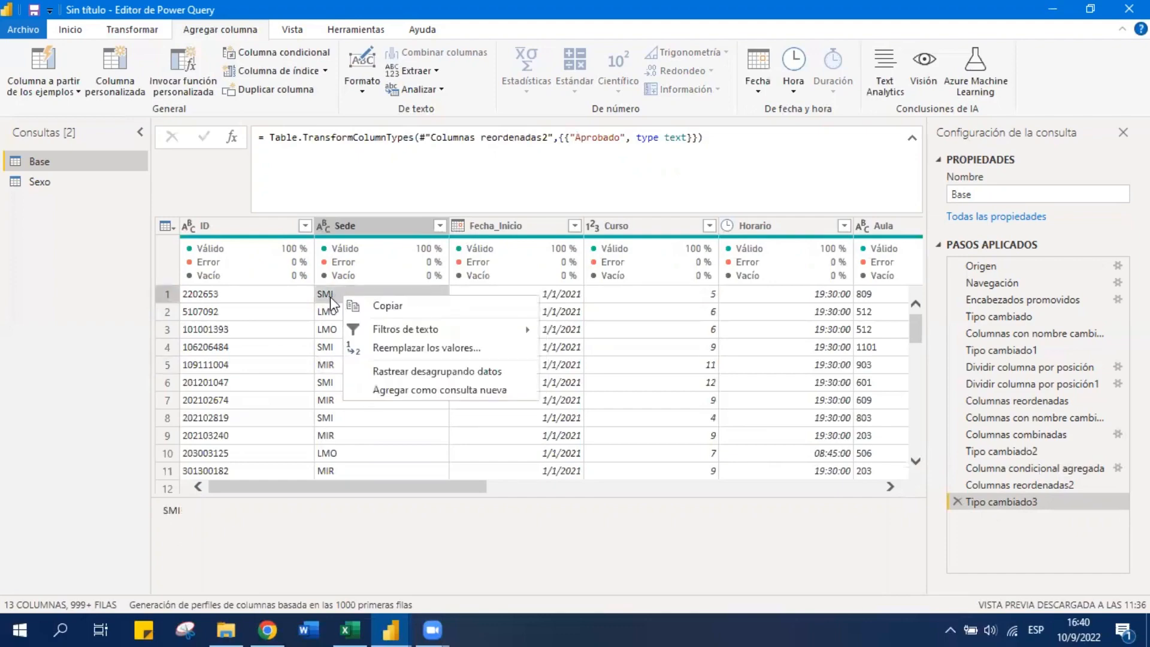
left_click(419, 349)
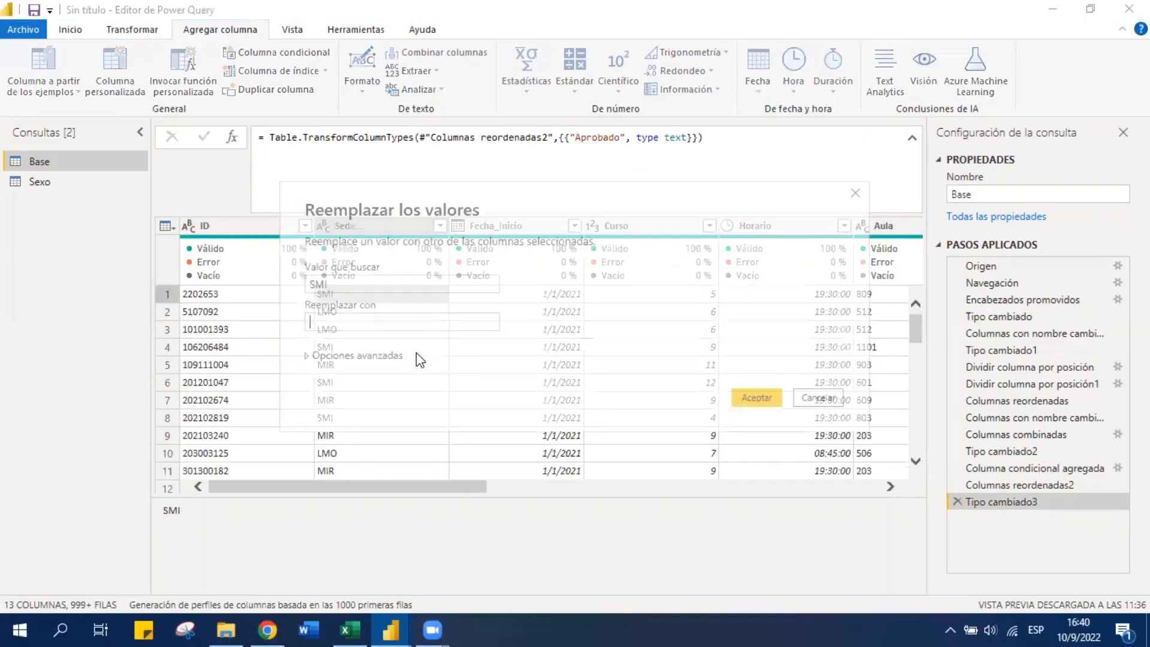
type("San Miguel")
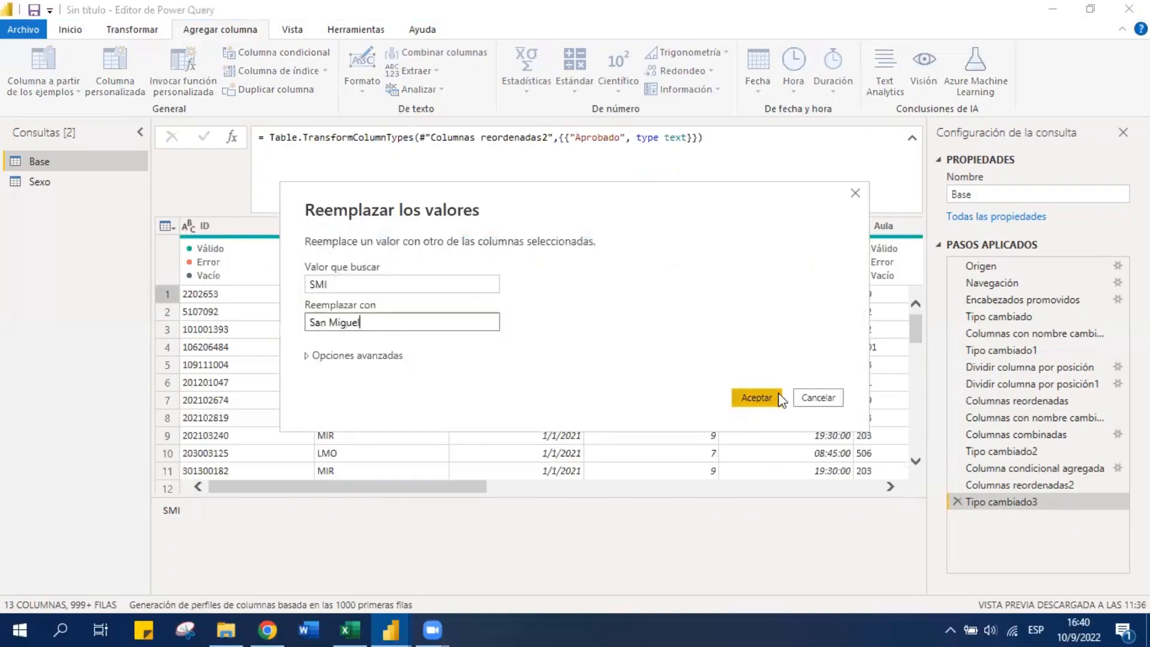
left_click(756, 398)
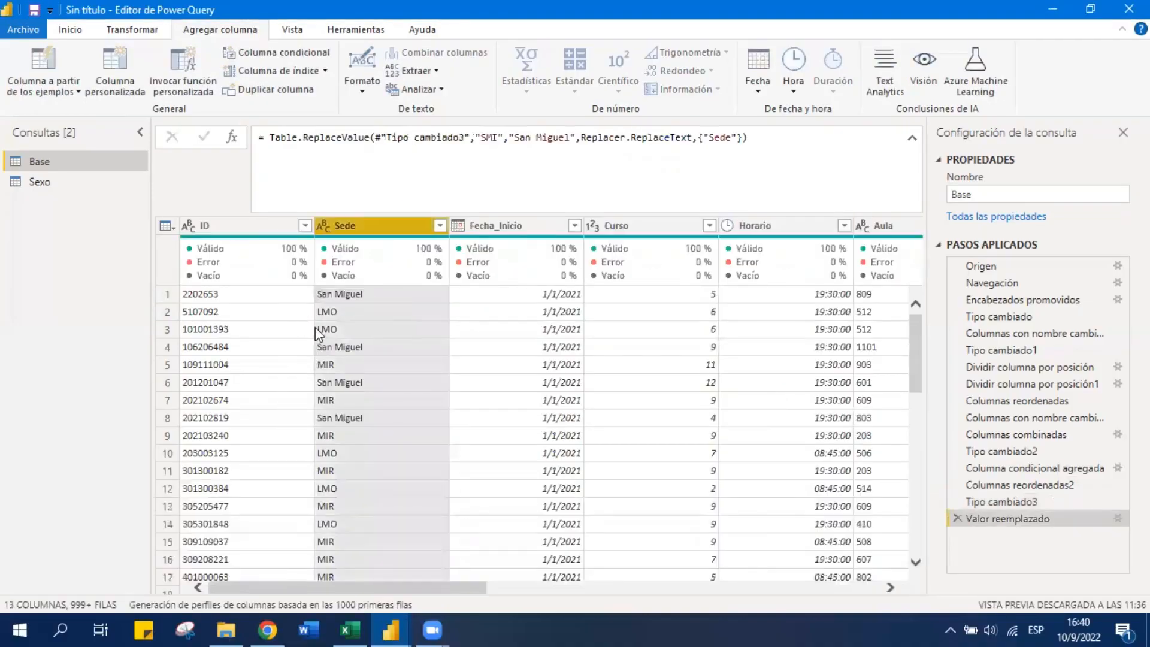
Replace the value LMO with "La Molina" in the Sede column
left_click(386, 308)
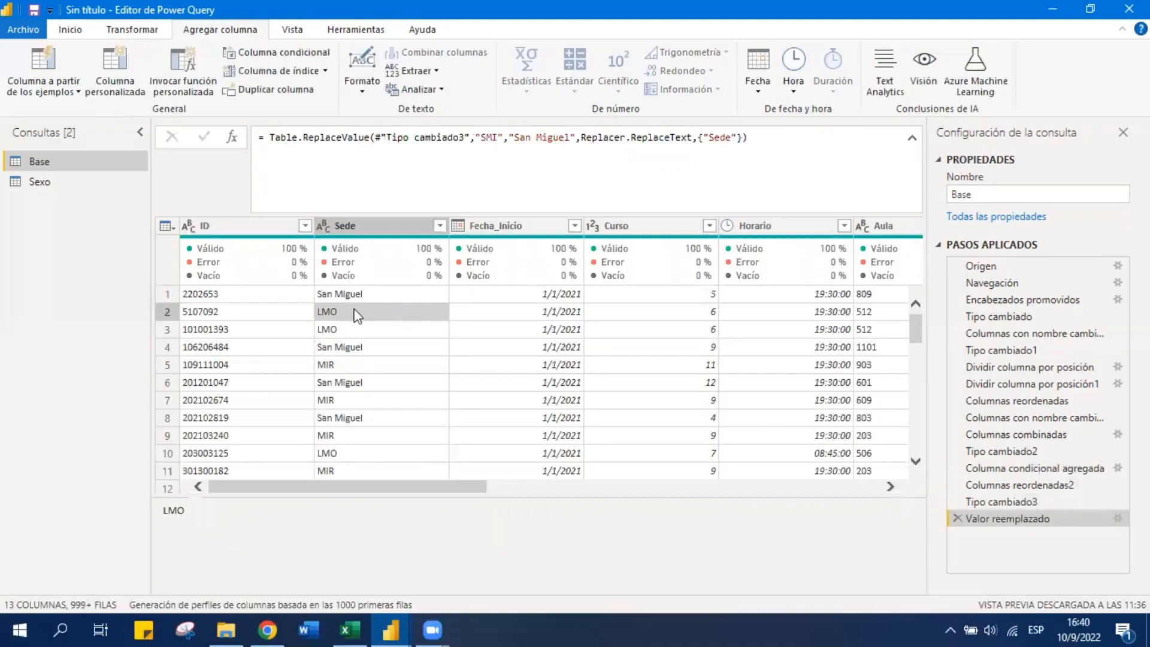
right_click(355, 312)
left_click(454, 363)
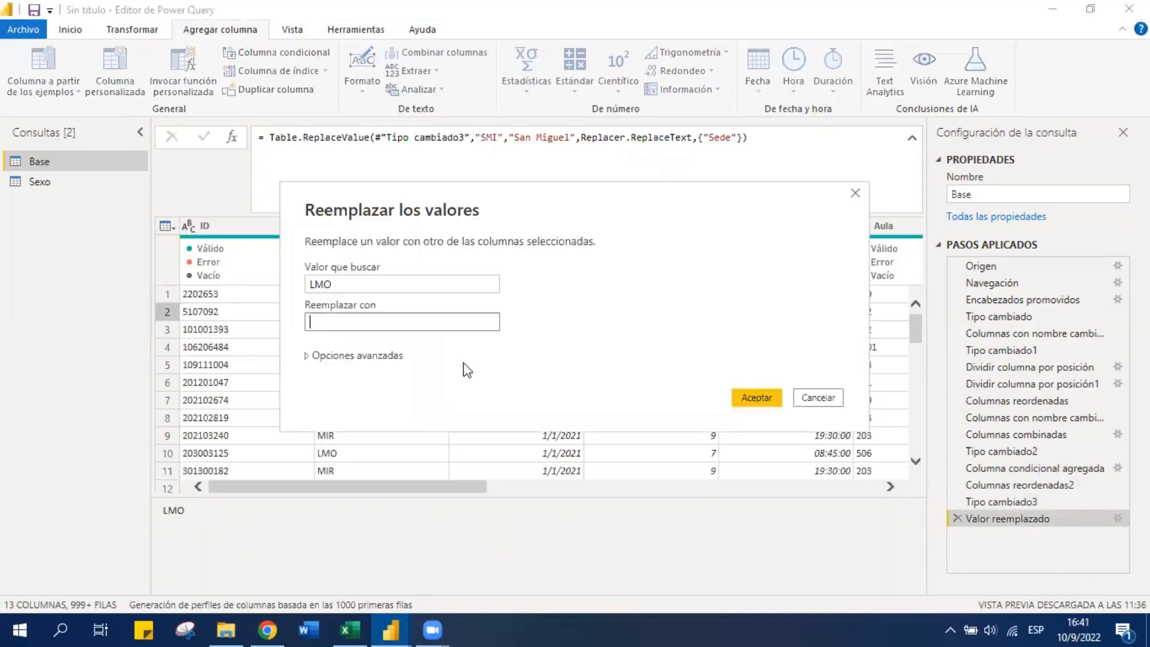
type("La Molina")
left_click(755, 402)
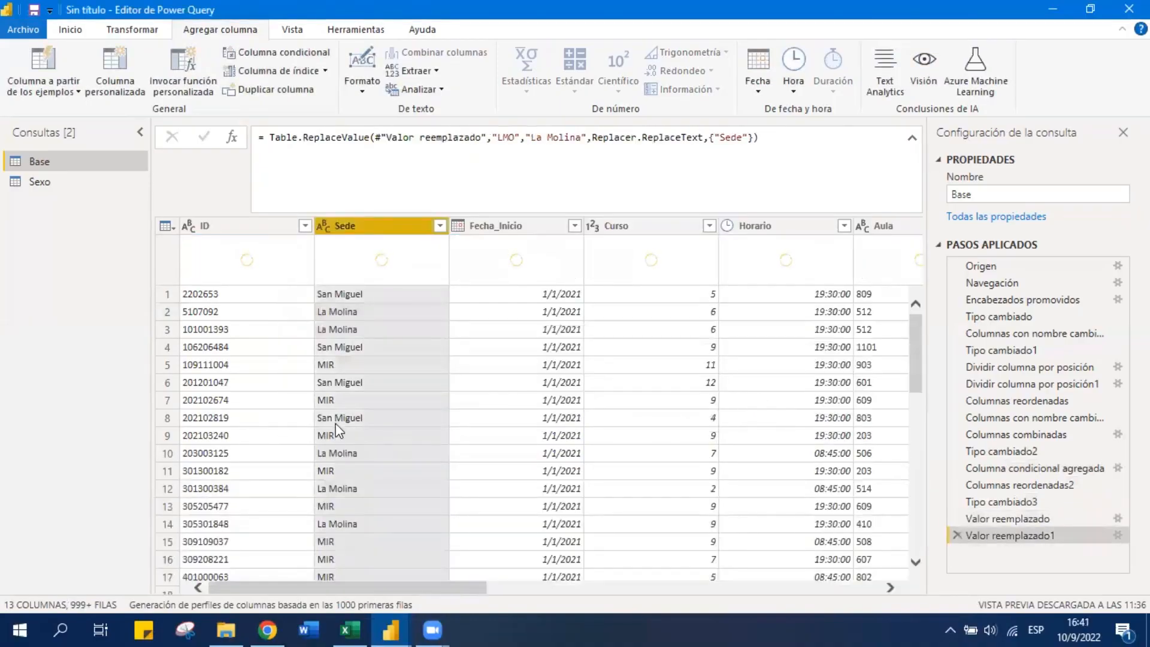
Replace the value MIR with "Miraflores" in the Sede column
right_click(332, 400)
left_click(412, 455)
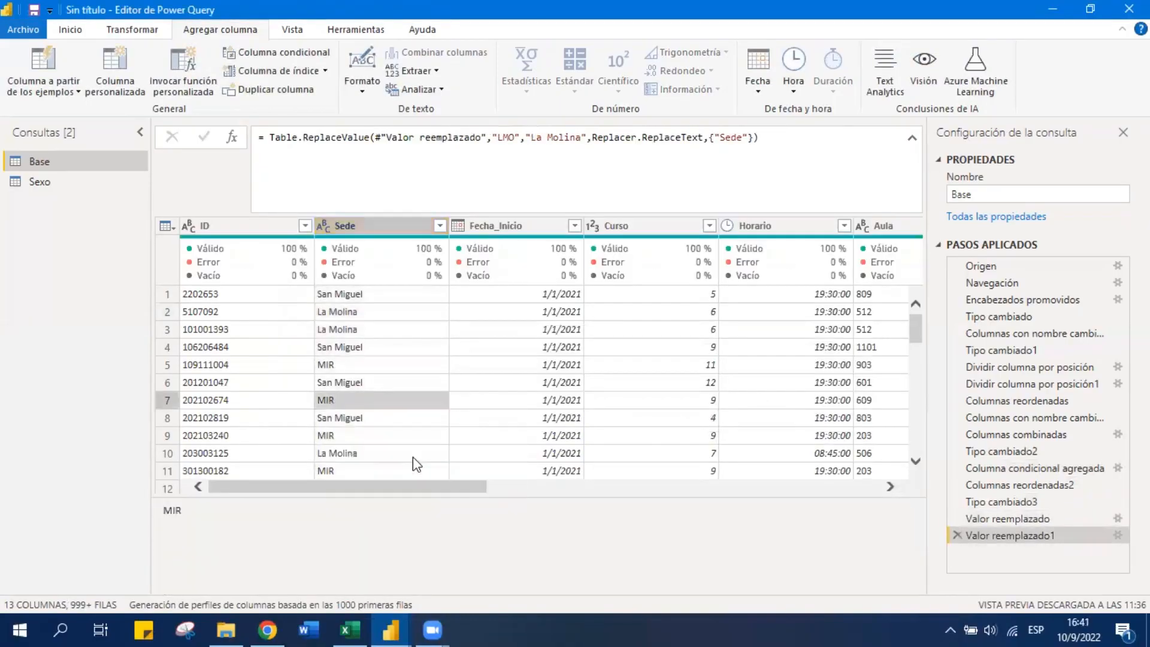
left_click(345, 322)
type("M")
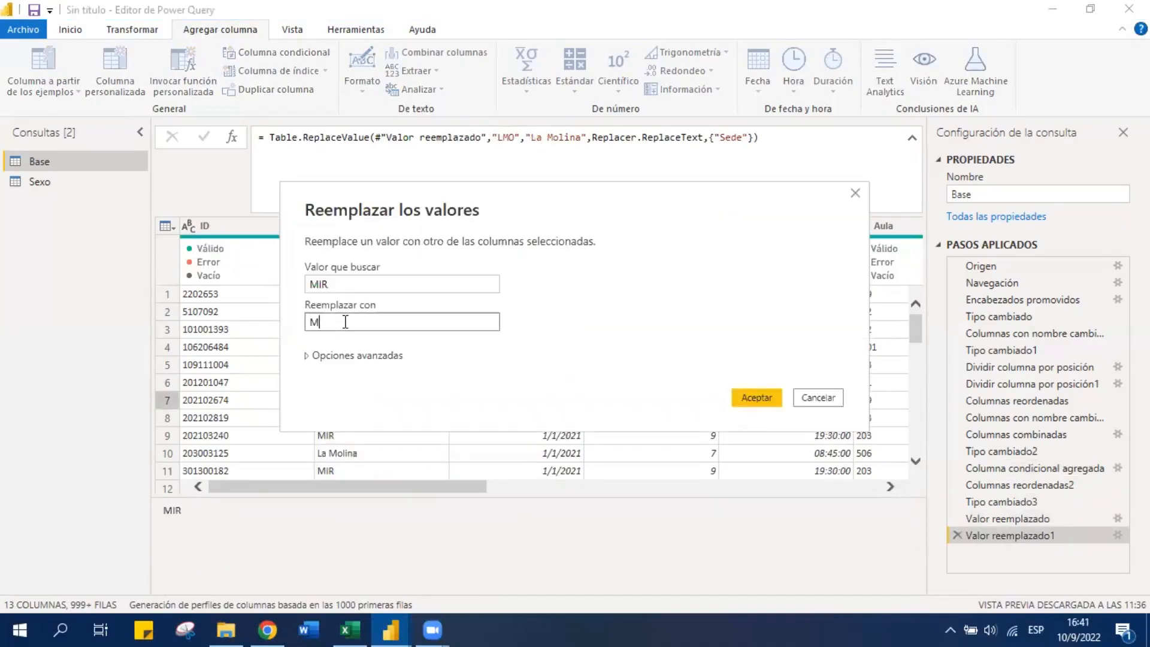
type("iraflores")
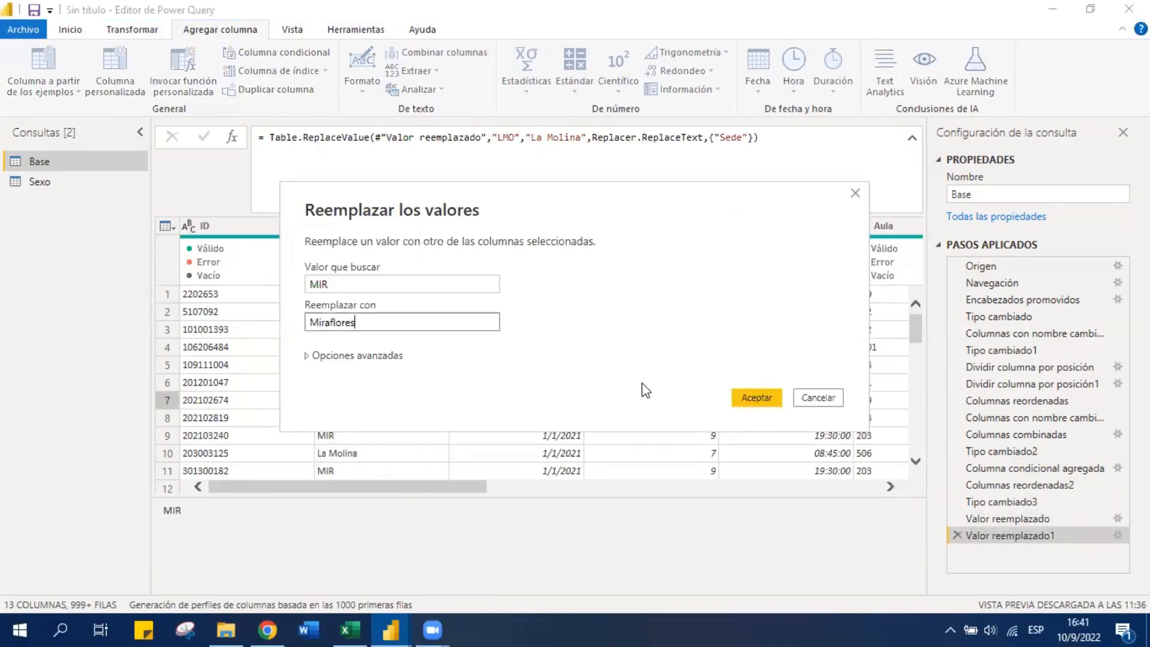
left_click(760, 400)
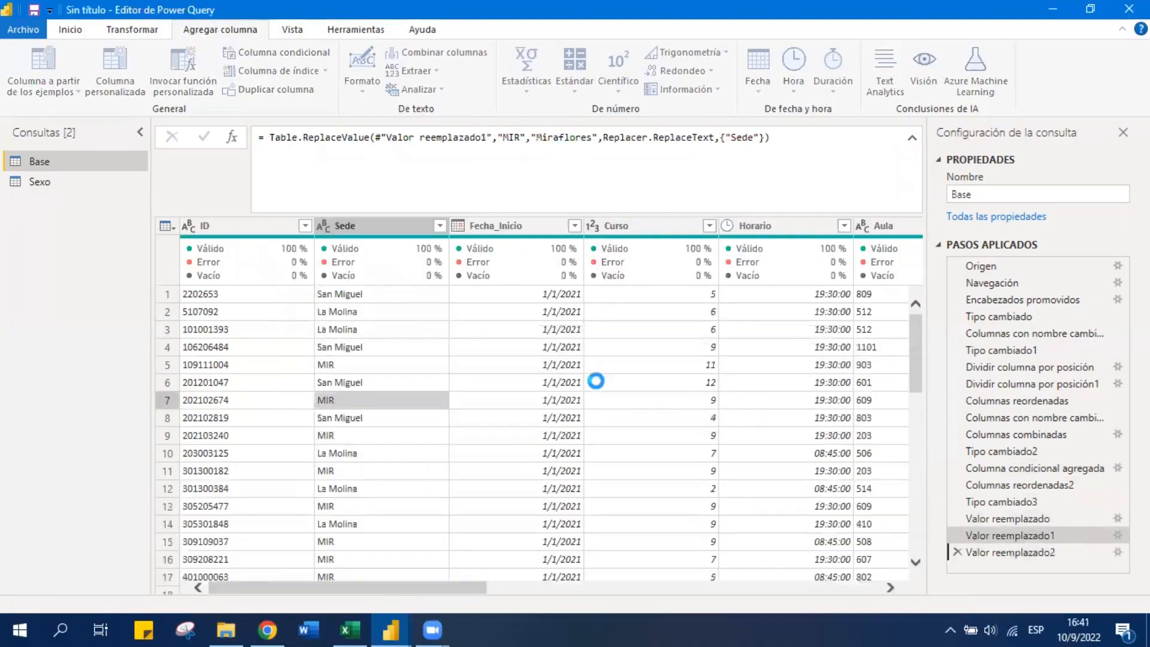
left_click(406, 383)
left_click(406, 306)
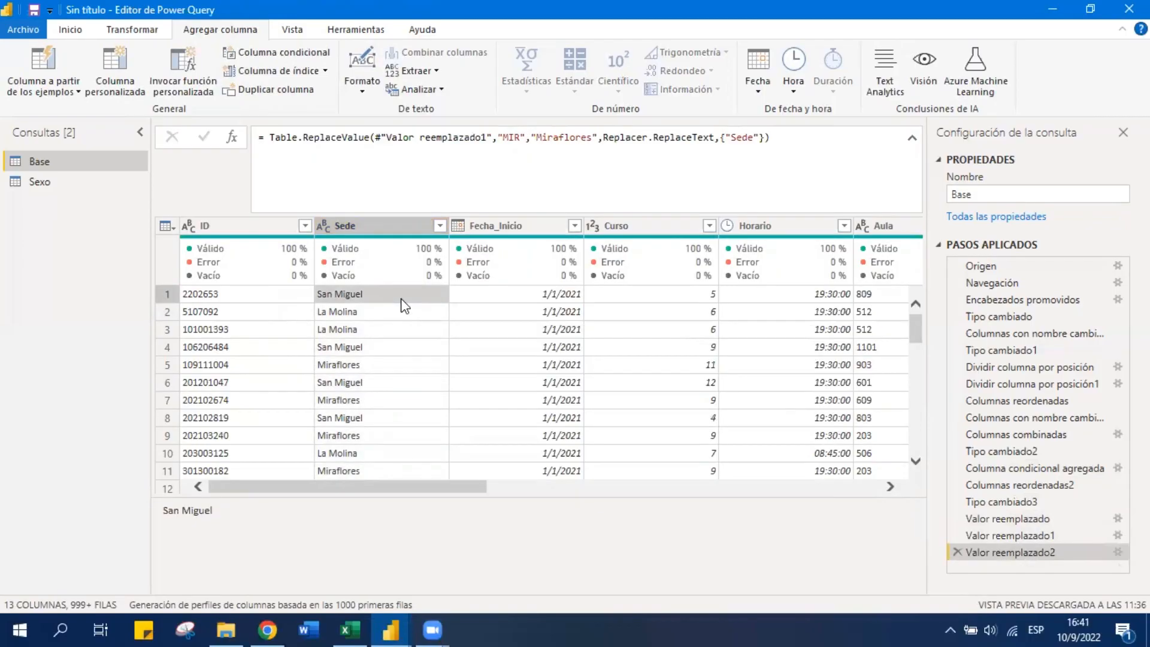
left_click_drag(473, 487, 863, 495)
left_click(683, 226)
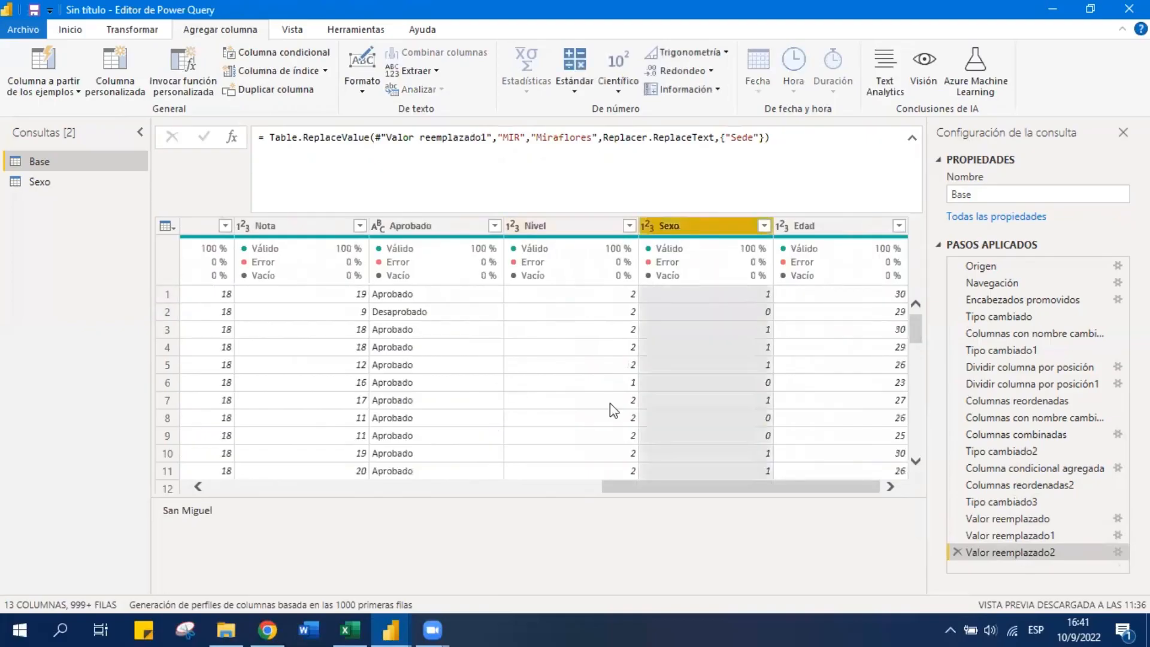
left_click(698, 295)
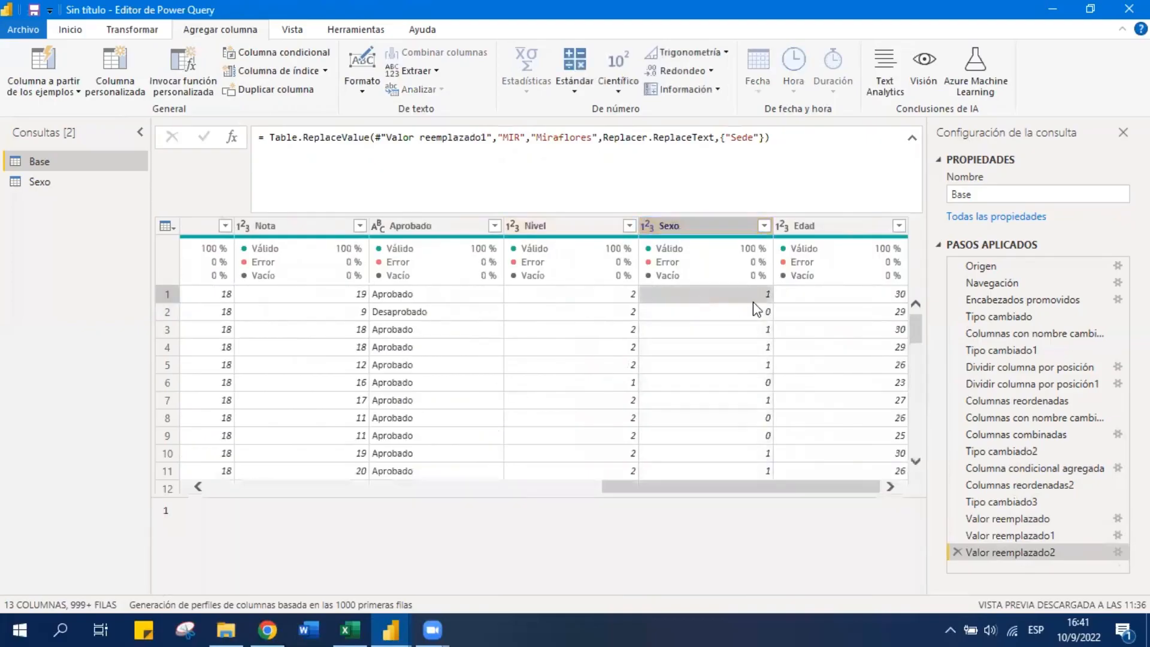
right_click(701, 292)
left_click(754, 347)
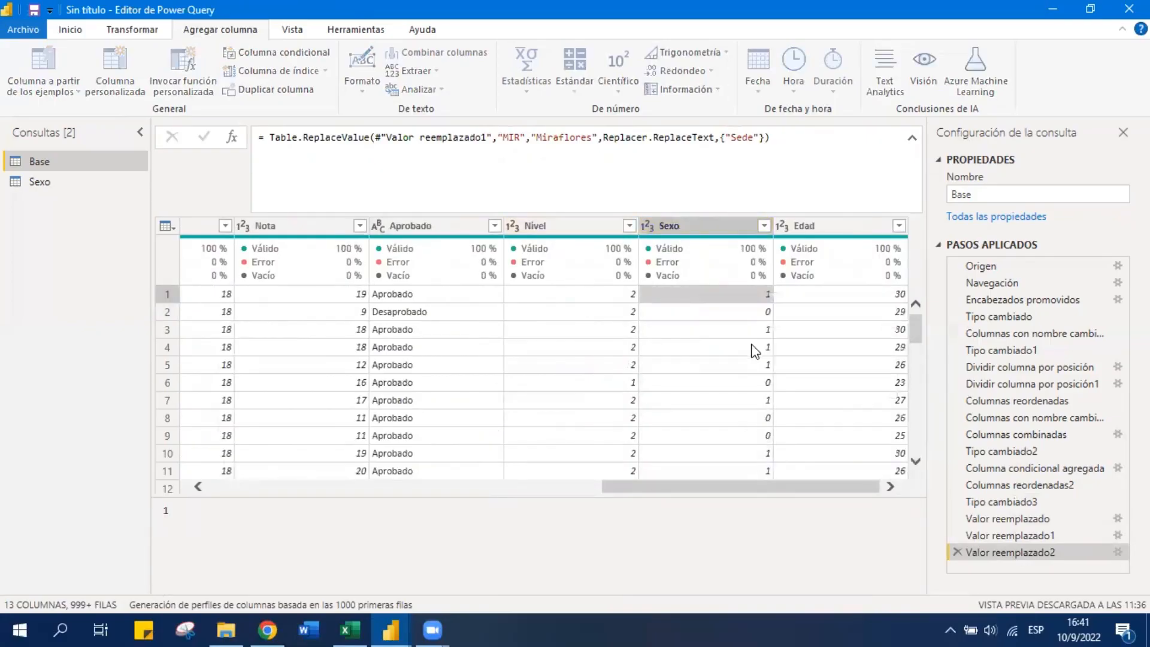
type("Mu")
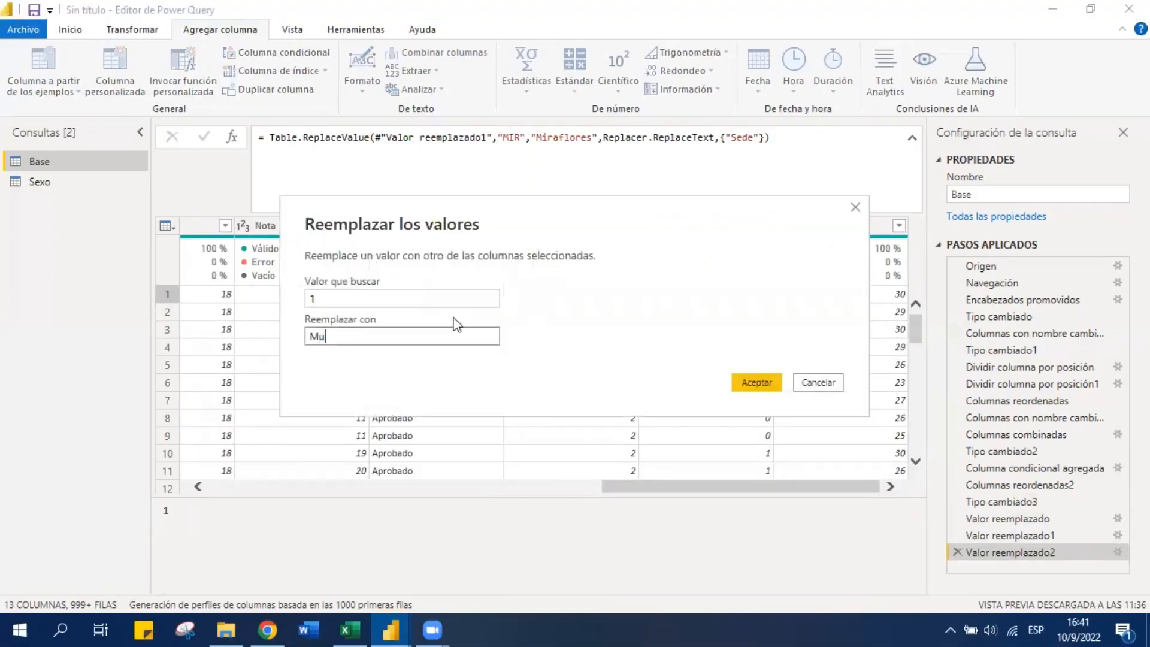
type("jer")
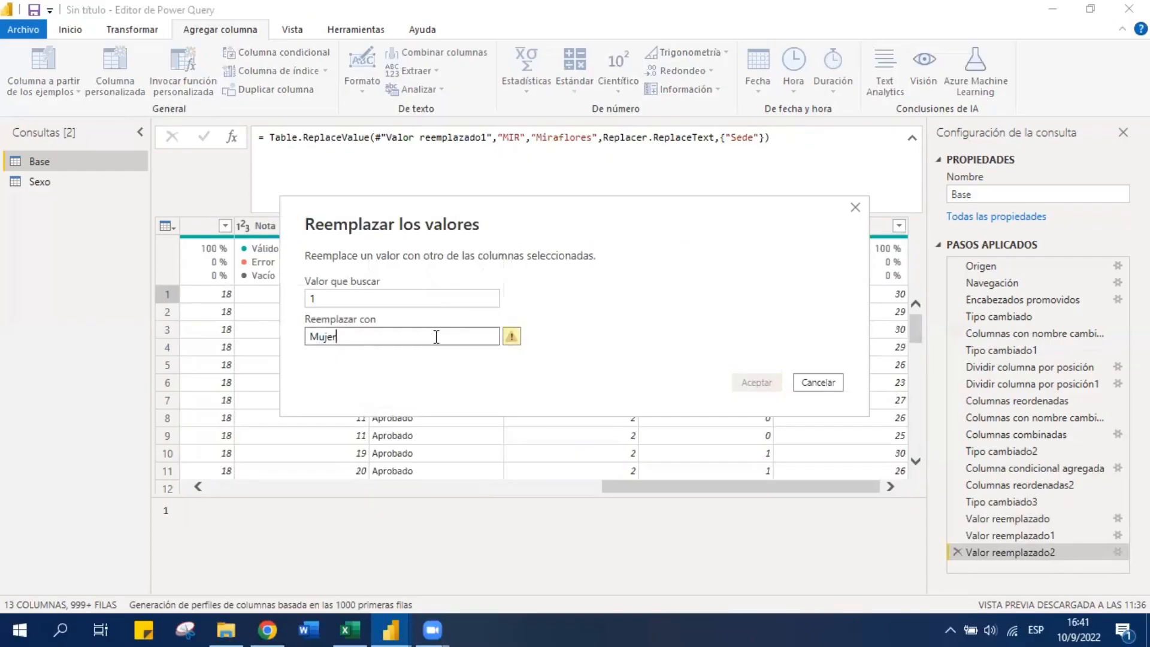
key("Escape")
Change the data type of the Sexo column to Texto
left_click(689, 226)
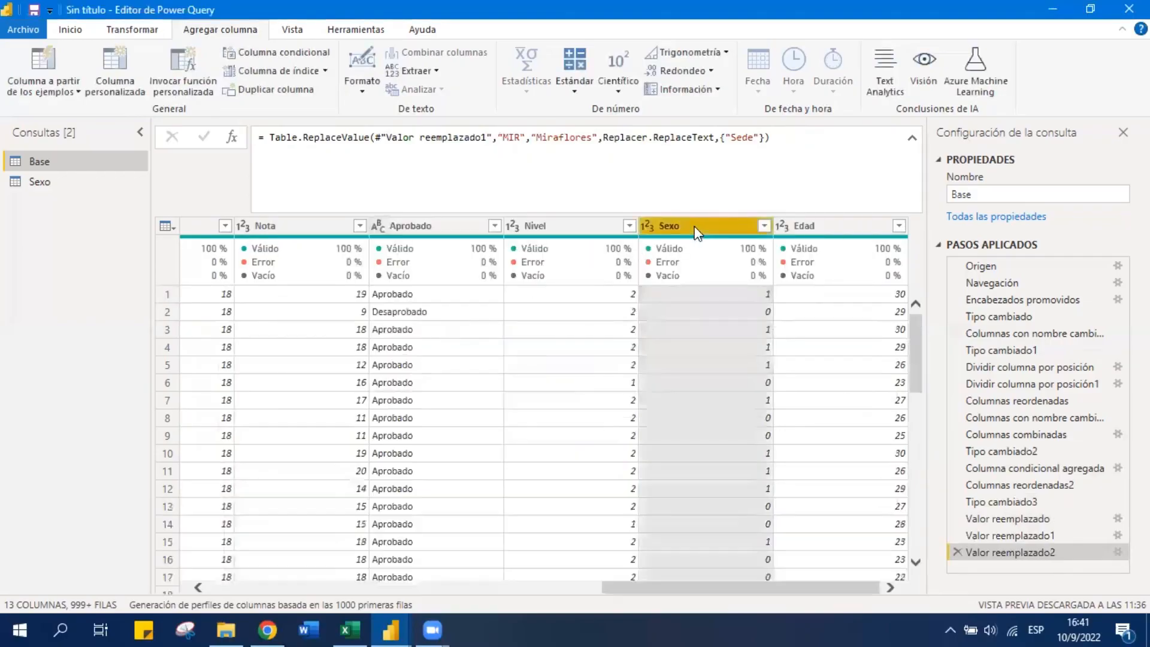
right_click(695, 227)
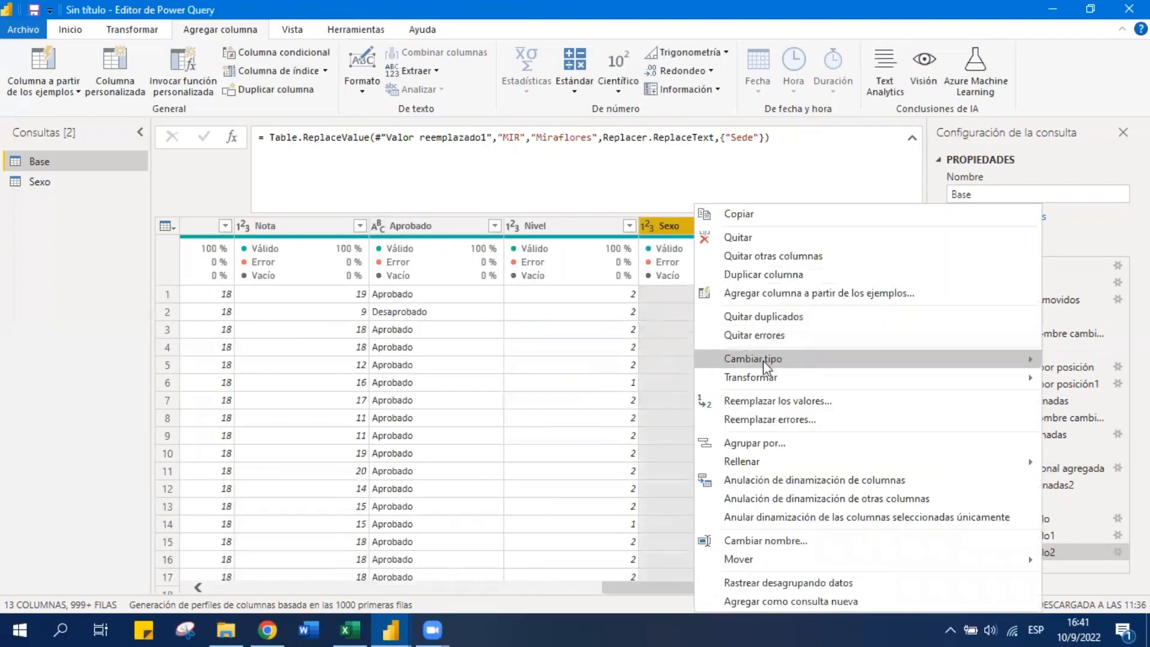
mouse_move(721, 360)
left_click(556, 535)
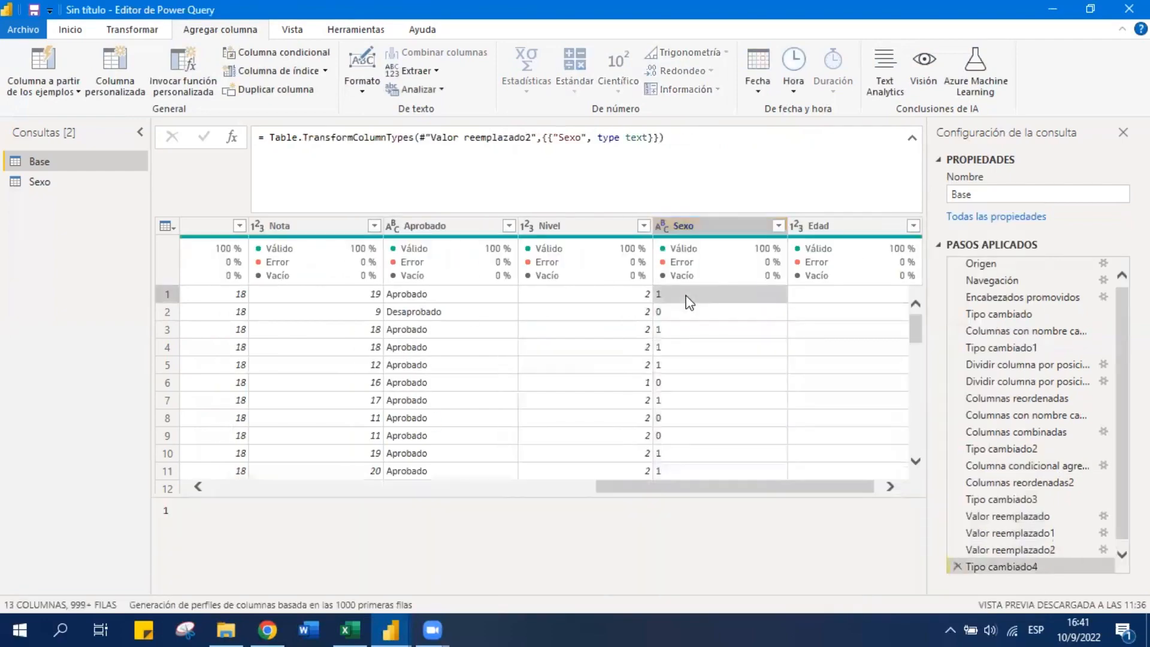
Replace the value 1 with "Mujer" in the Sexo column
right_click(686, 297)
left_click(736, 353)
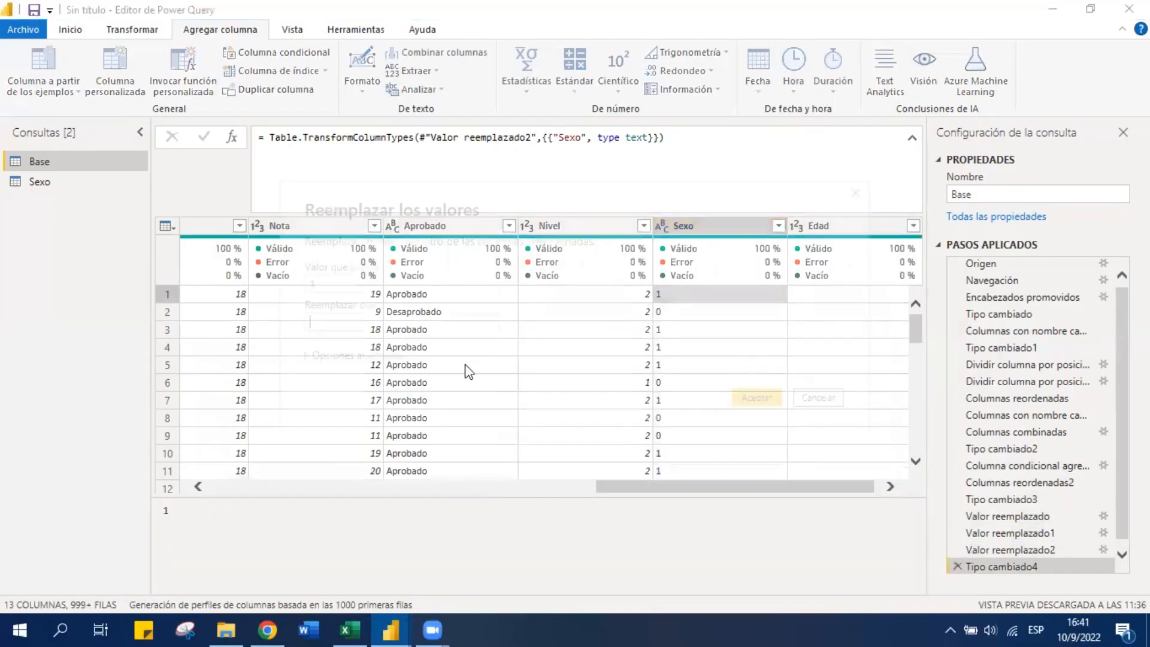
left_click(438, 314)
type("Mujer")
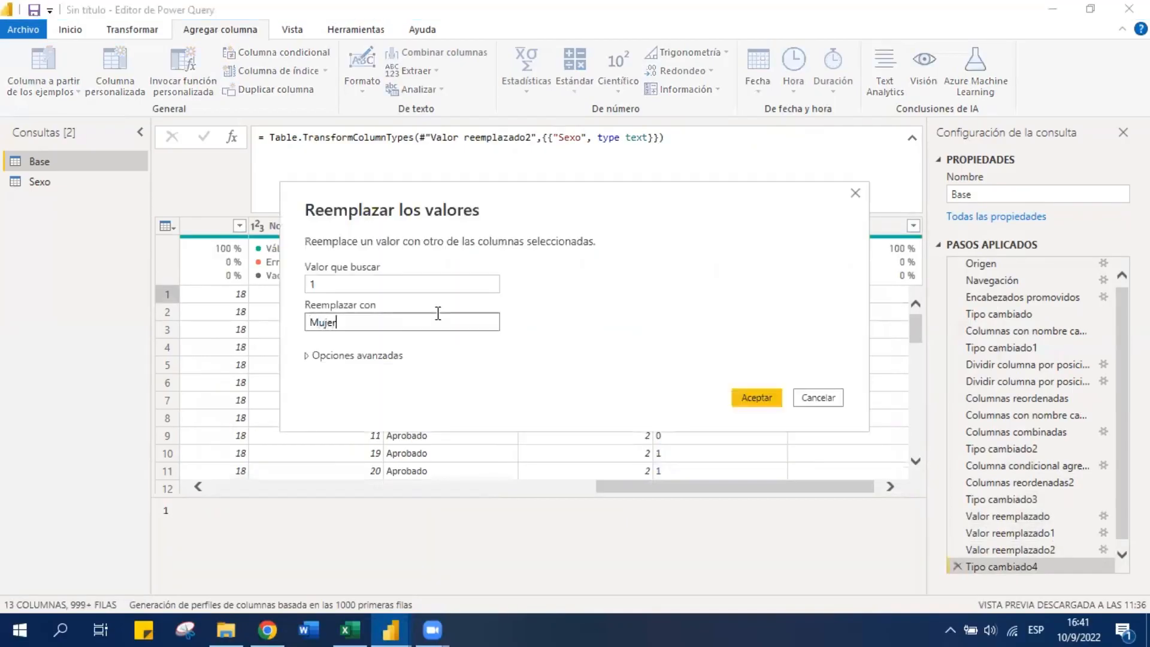
left_click(757, 397)
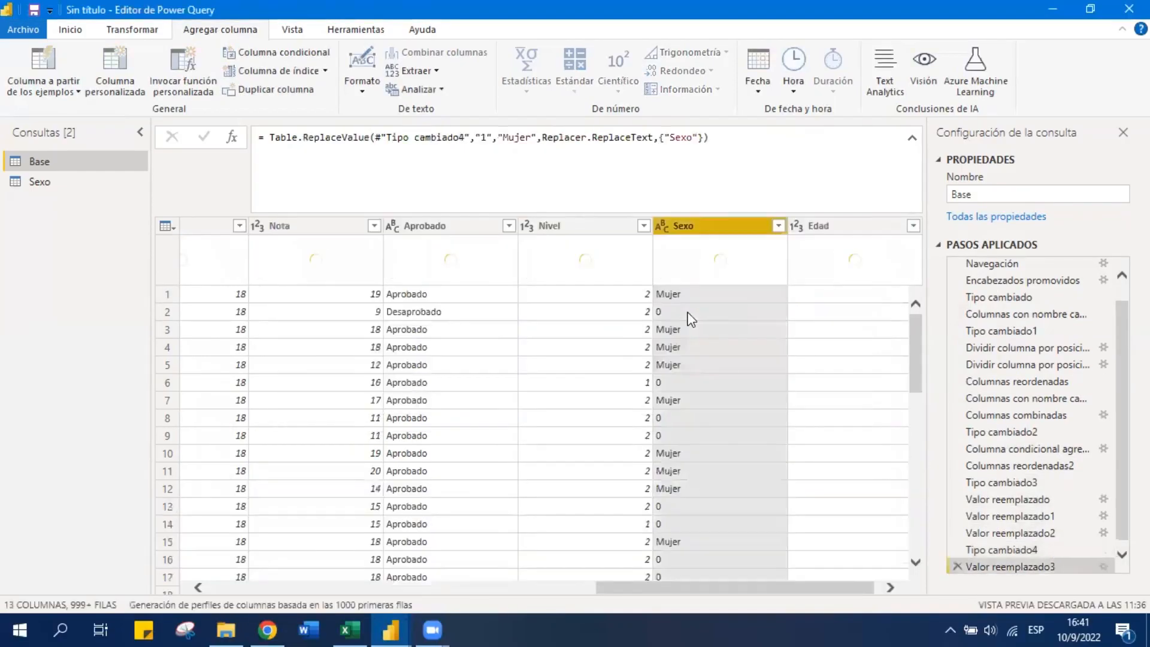
Replace the value 0 with "Hombre" in the Sexo column
right_click(681, 312)
left_click(745, 364)
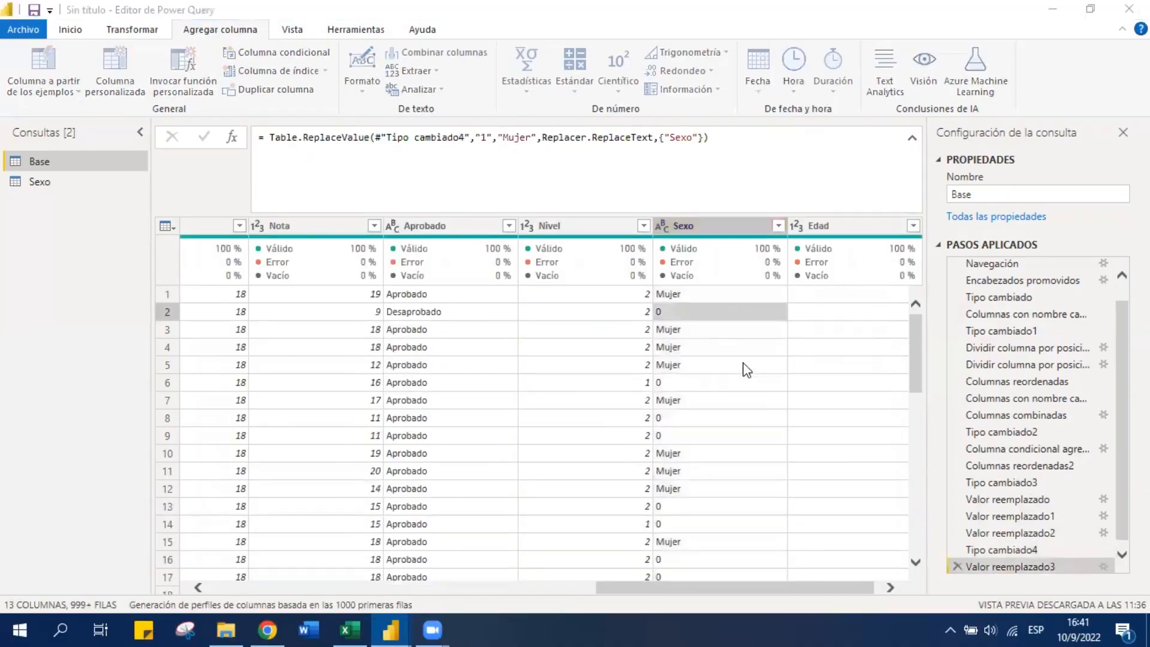
type("Hombre")
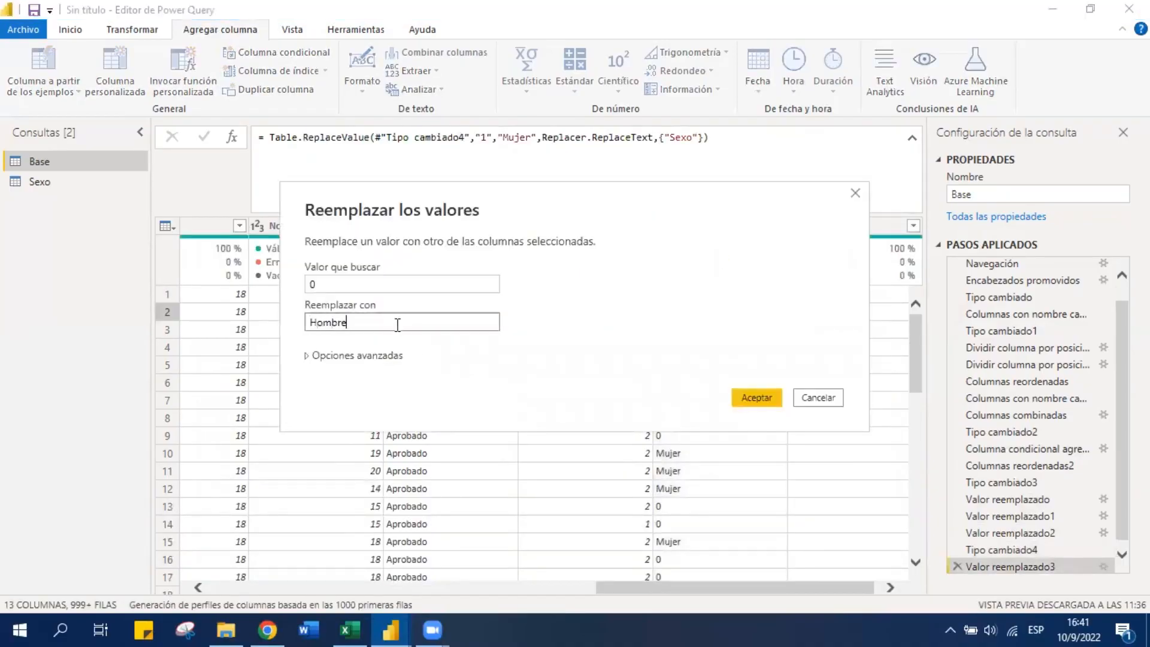
left_click(757, 398)
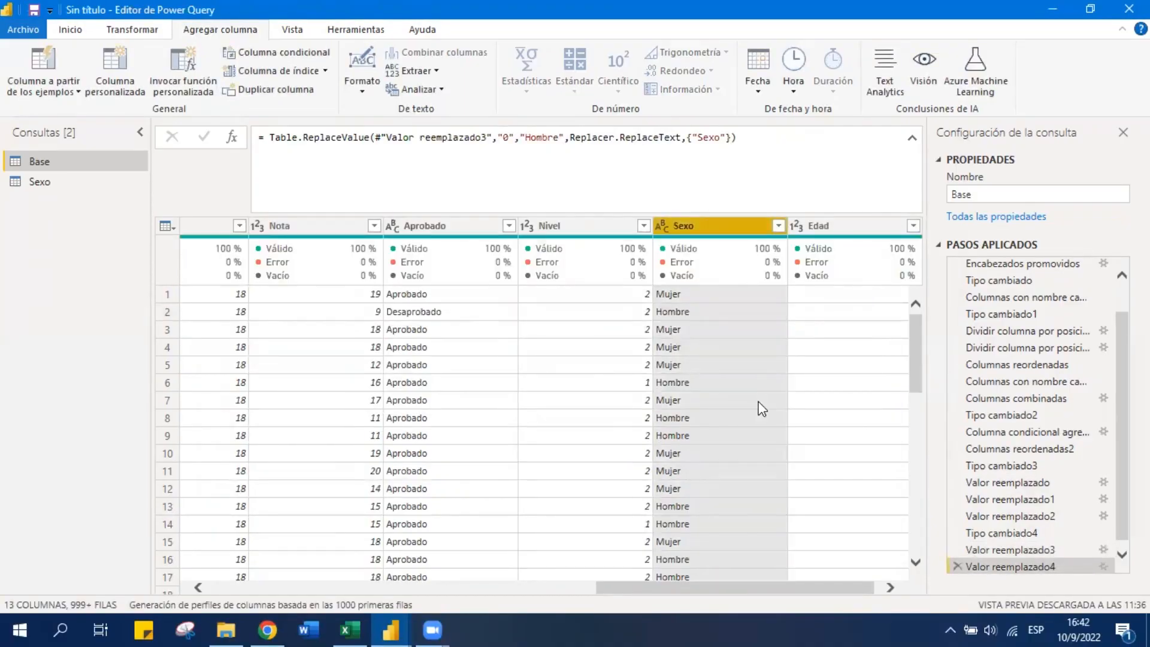
Set up an advanced Agrupar por operation on the Base query that groups rows by Sede
left_click(609, 331)
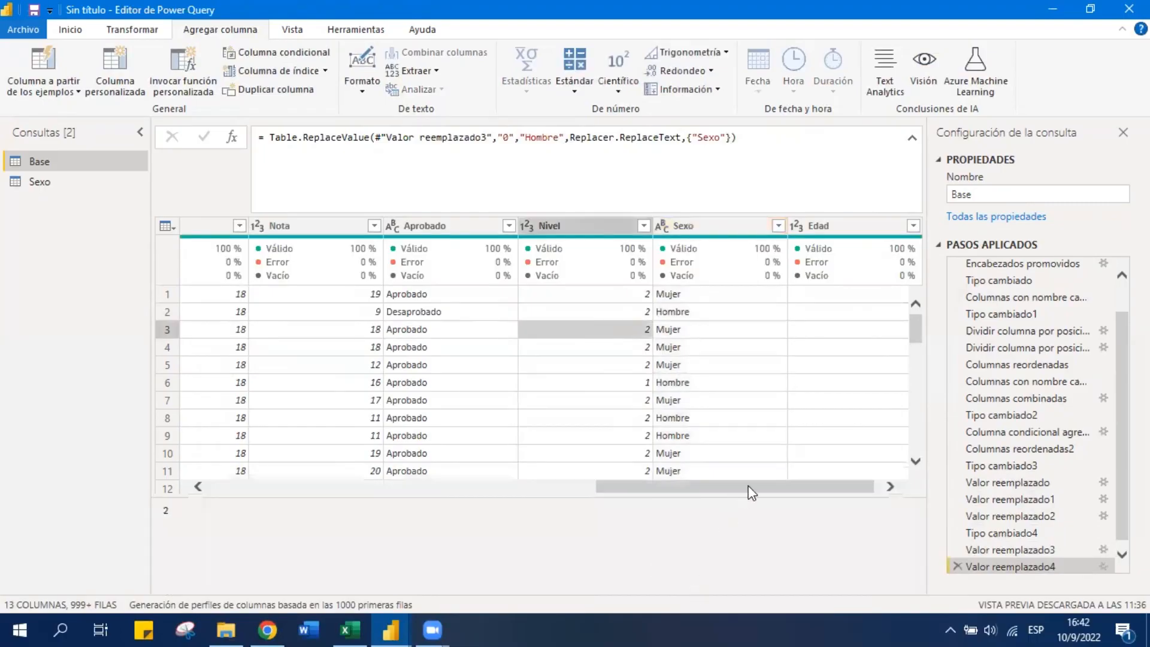
left_click_drag(752, 492, 336, 492)
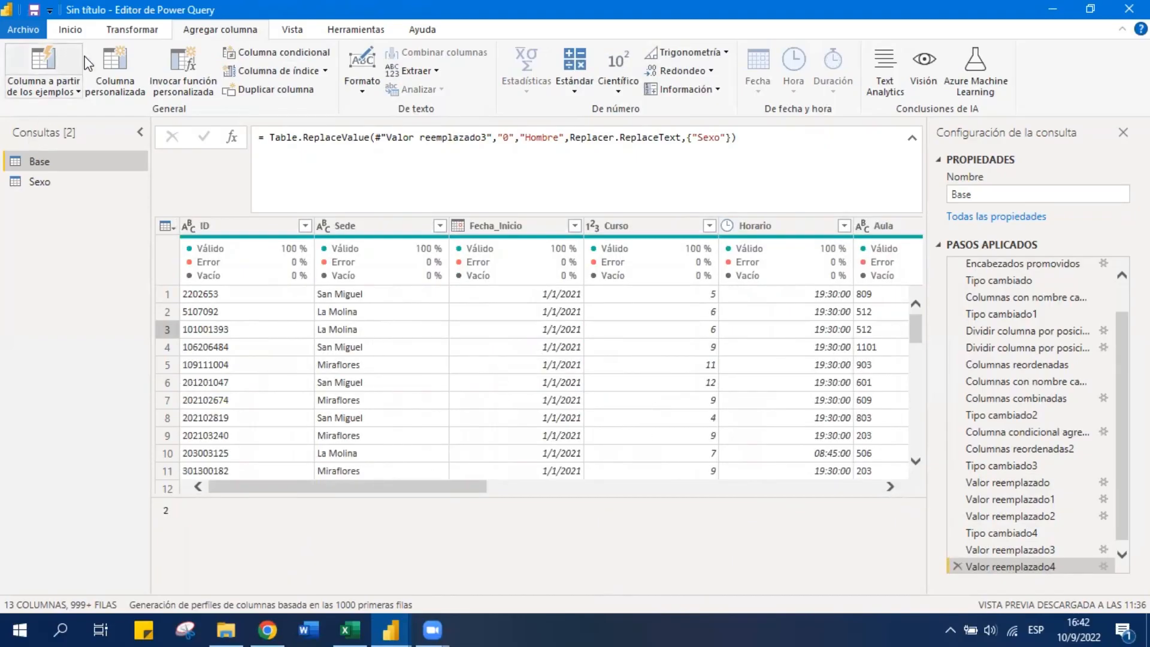
left_click(117, 36)
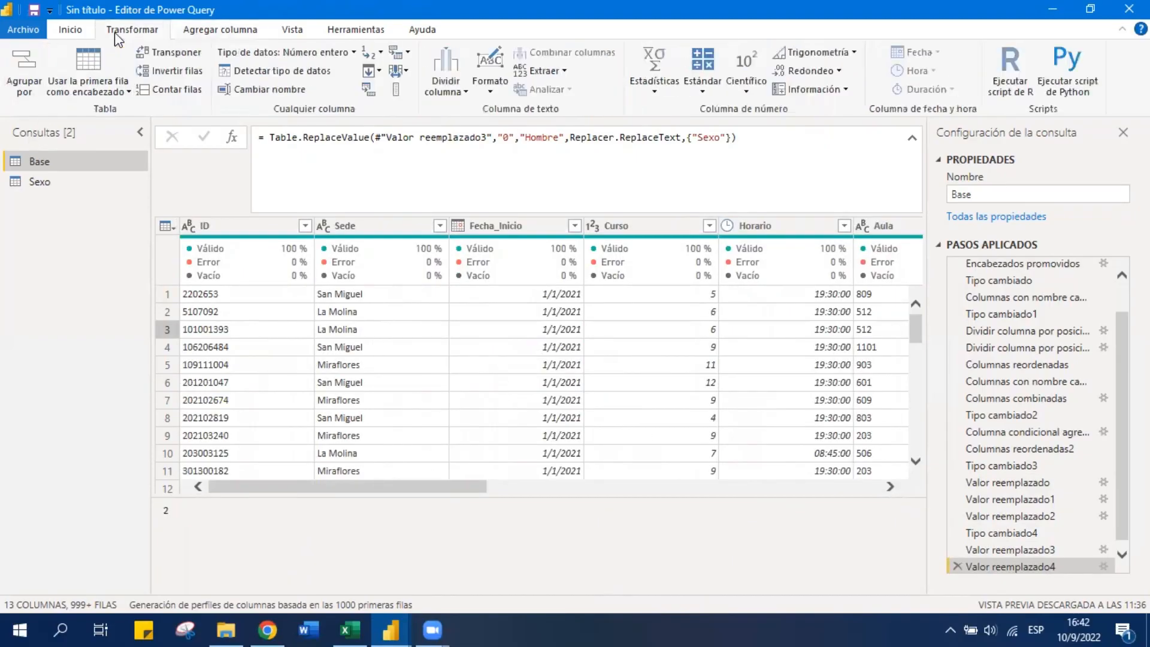
left_click(68, 31)
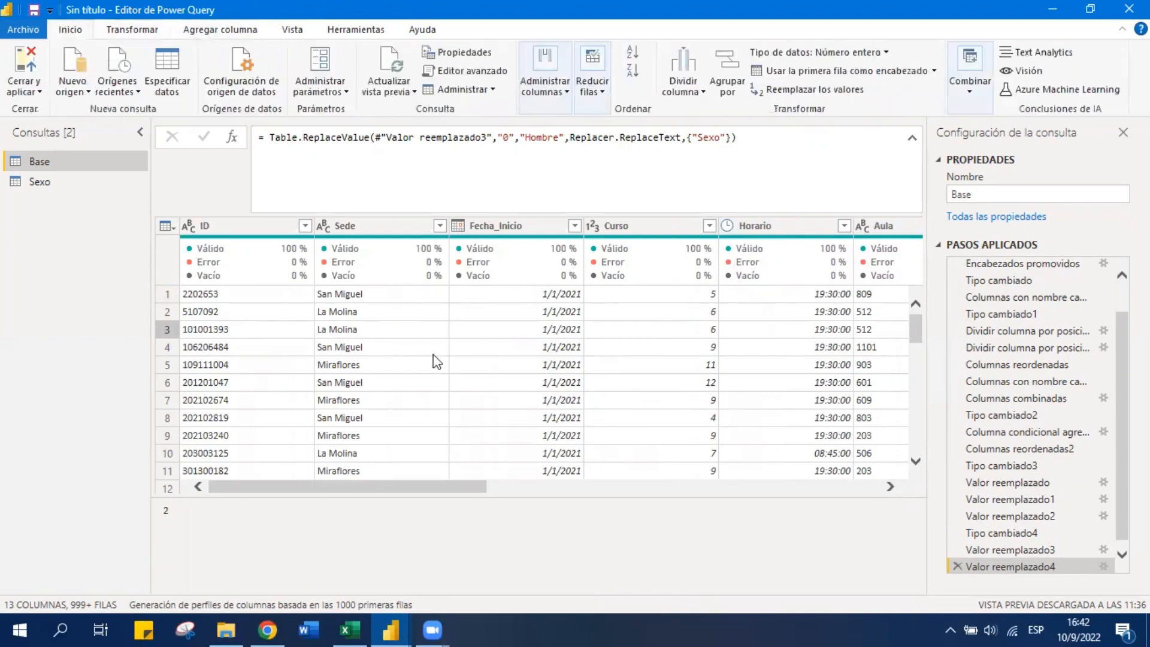
left_click(731, 90)
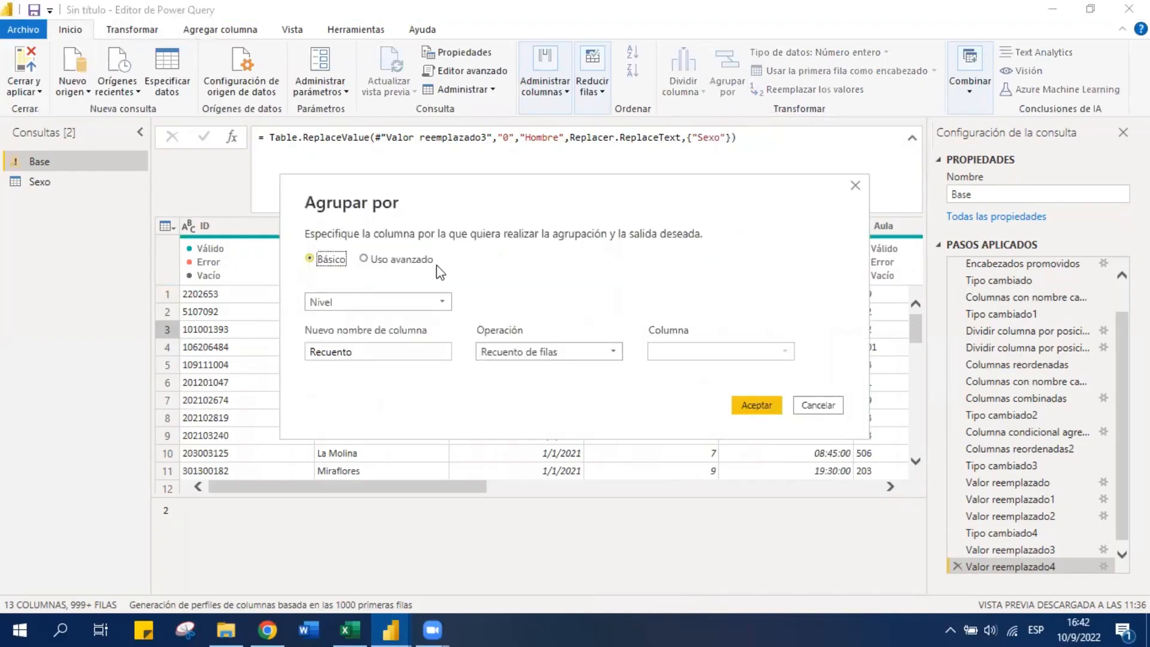
left_click(399, 261)
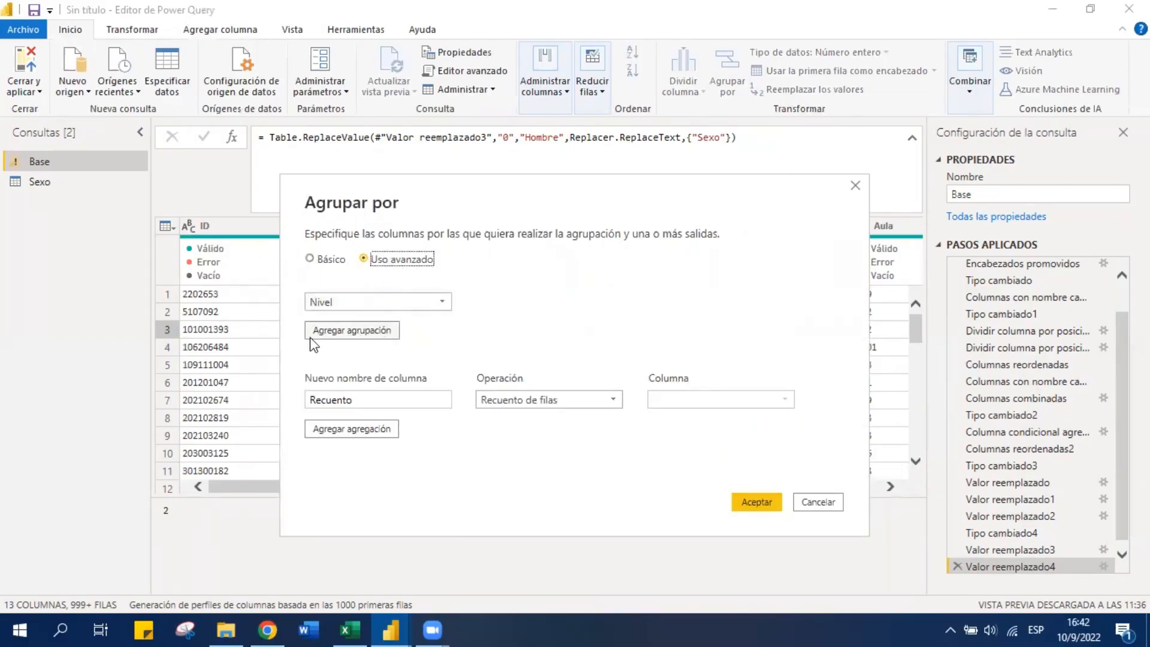
left_click(418, 307)
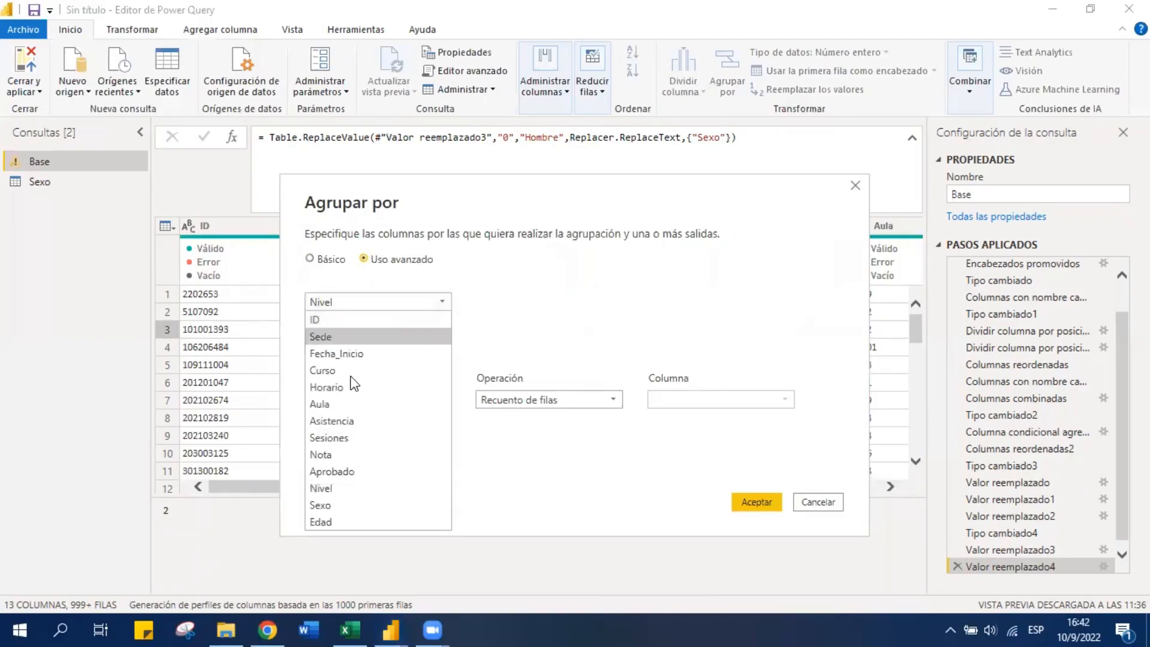
left_click(364, 336)
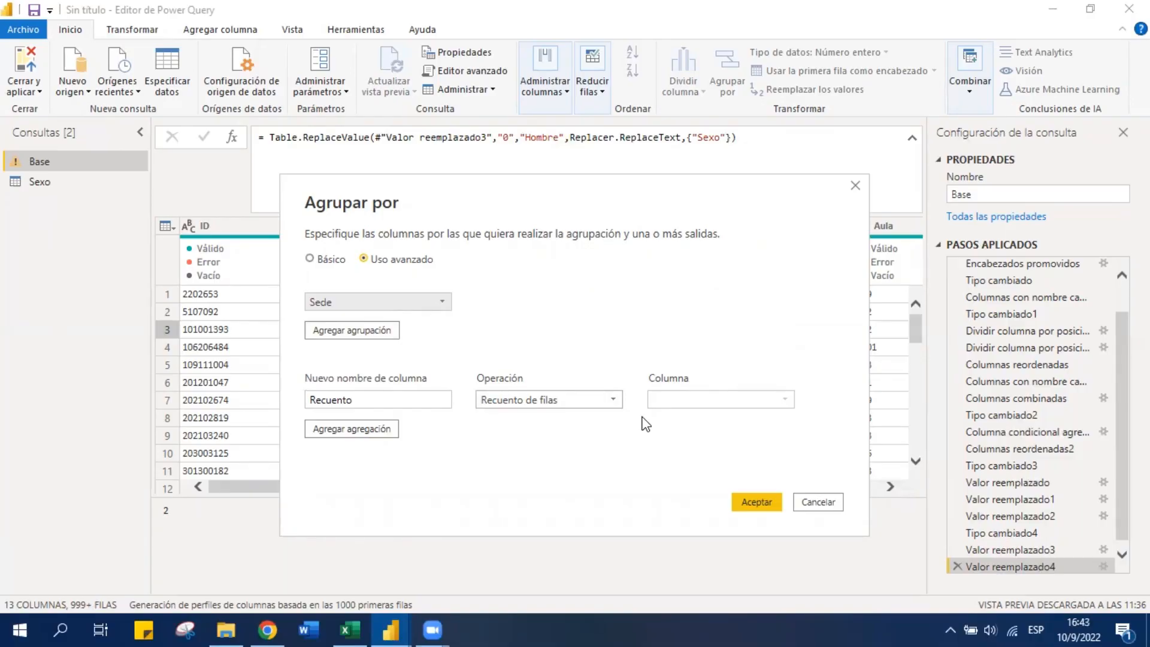
Add a "Promedio Edad" aggregation using Promedio of the Edad column alongside the row count, and apply the grouping
left_click(372, 433)
left_click(402, 426)
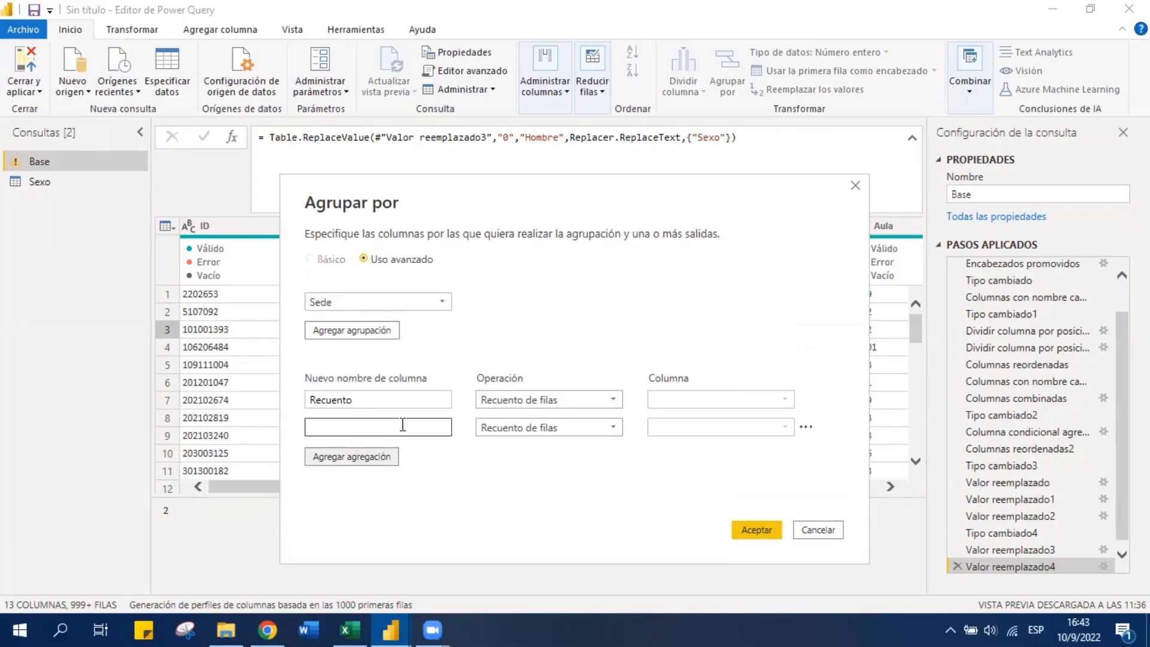
left_click(399, 402)
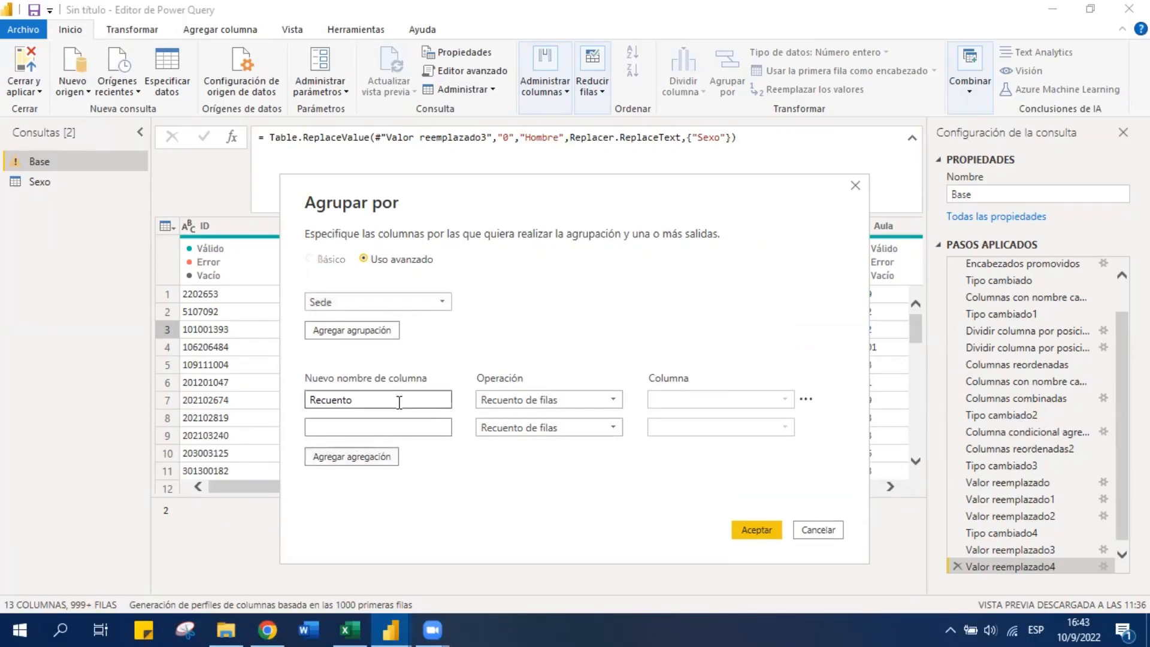
type("Promedio Edad")
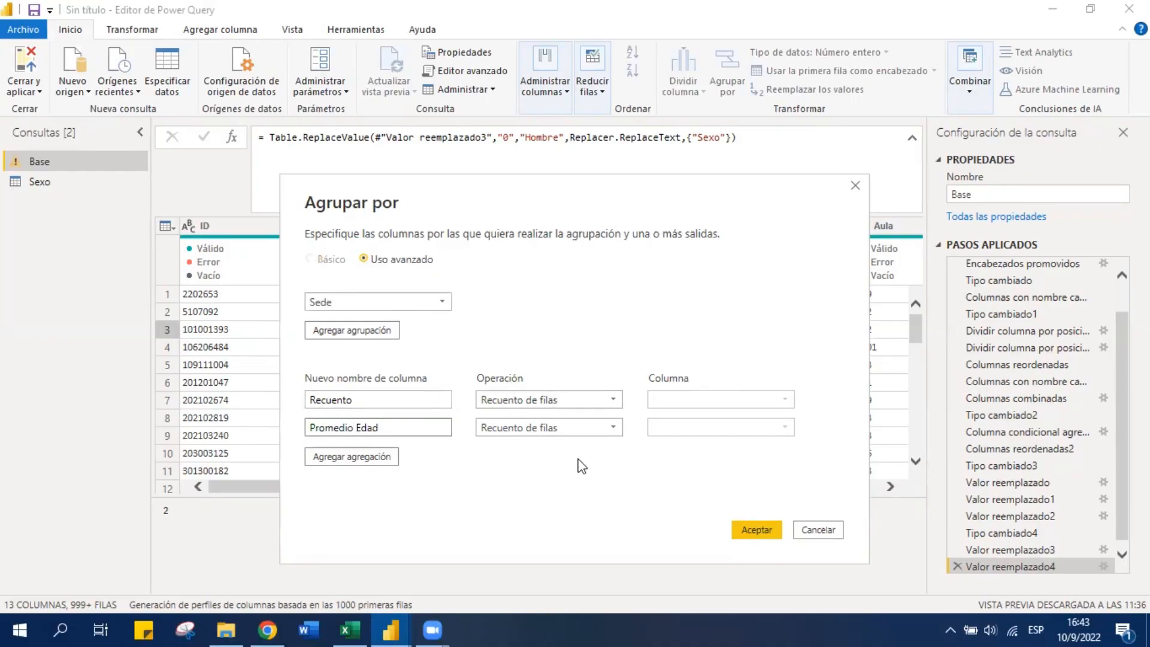
left_click(578, 429)
left_click(558, 468)
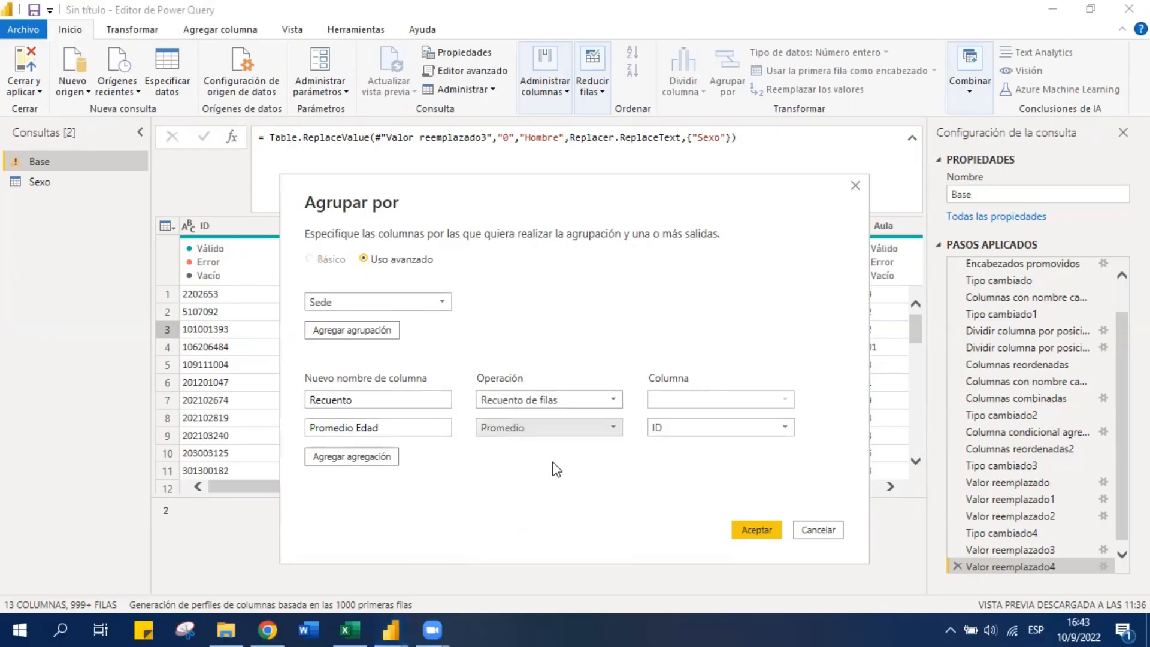
left_click(707, 429)
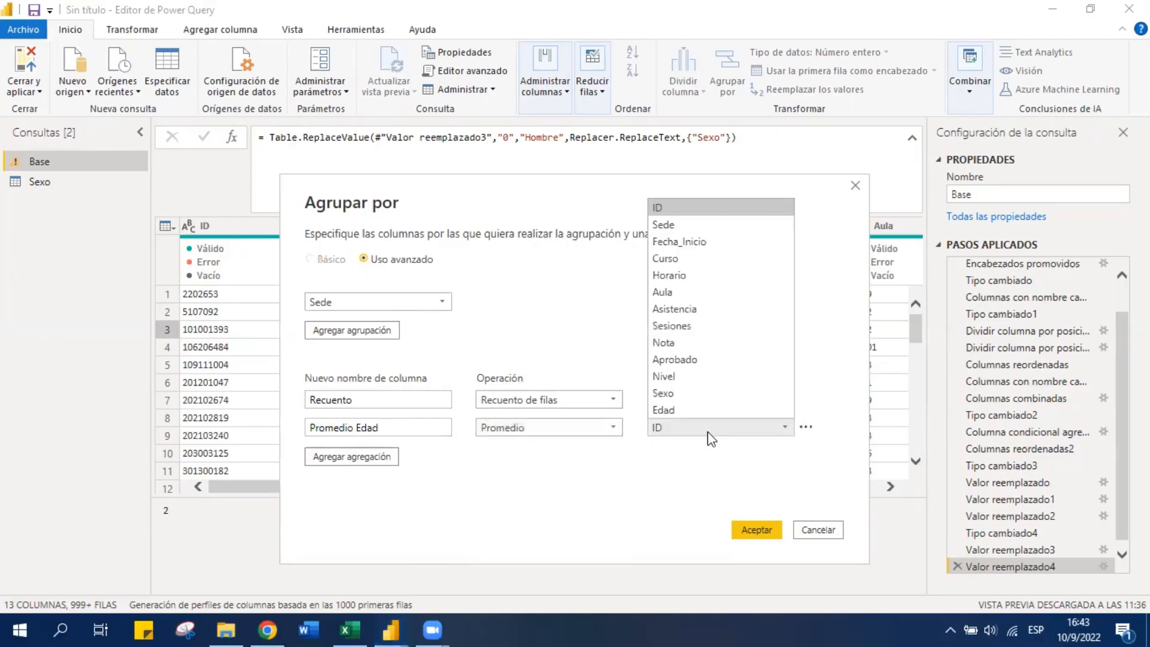
left_click(682, 411)
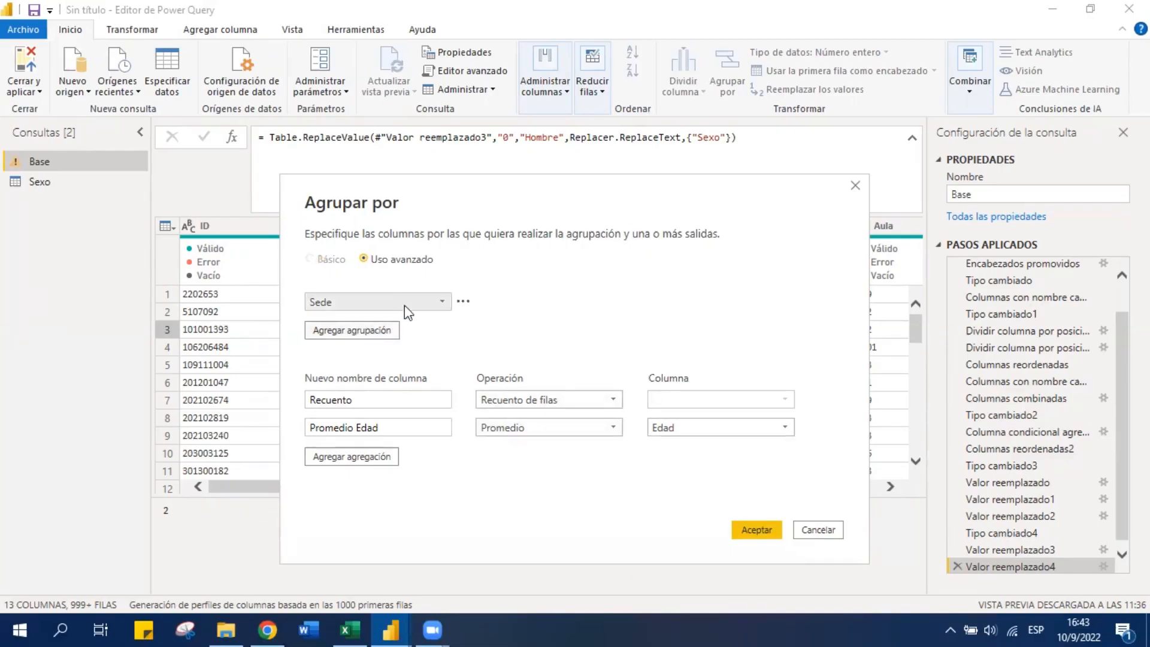
left_click(758, 530)
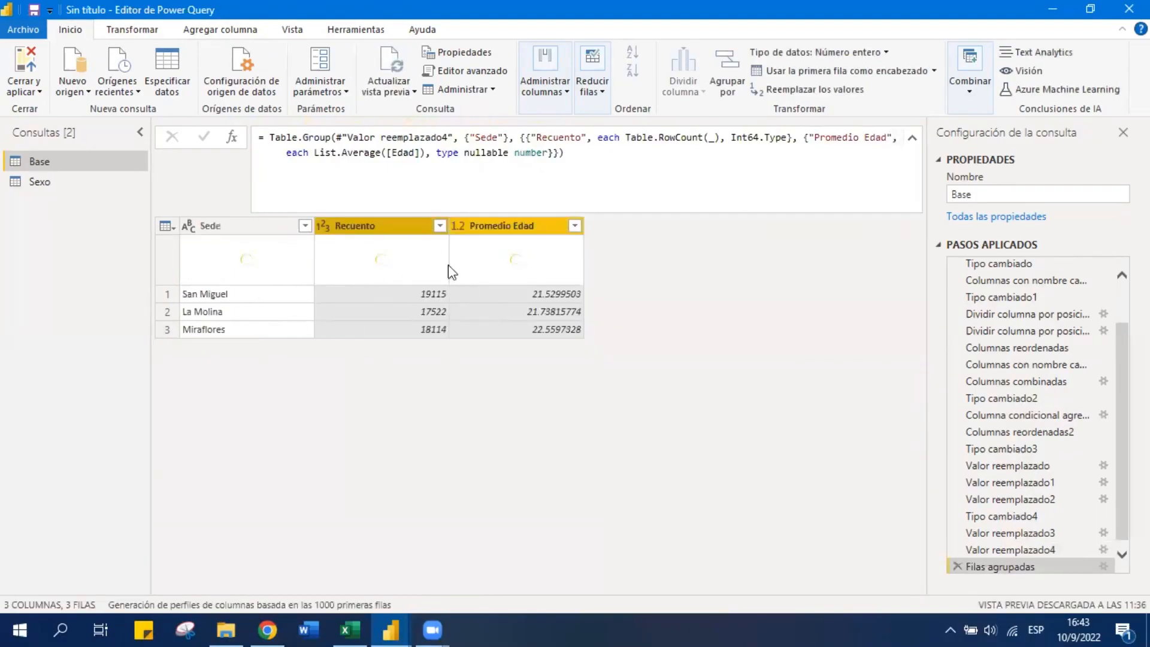
Delete the Filas agrupadas step from the Base query's applied steps
left_click(287, 267)
left_click(266, 293)
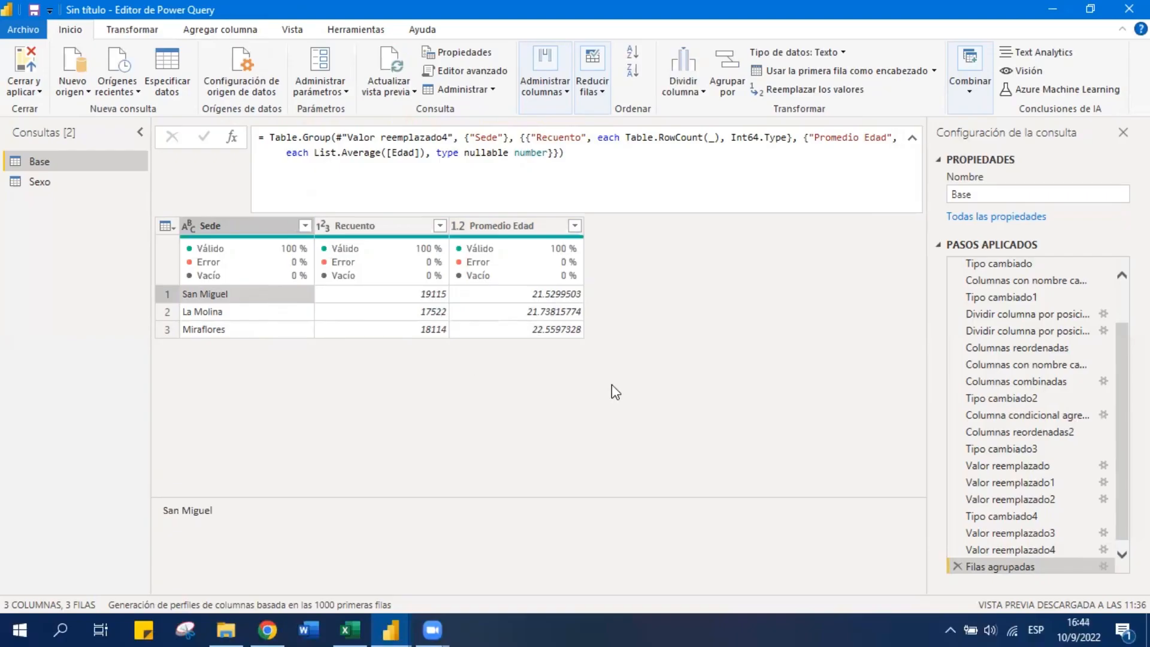
left_click(231, 228)
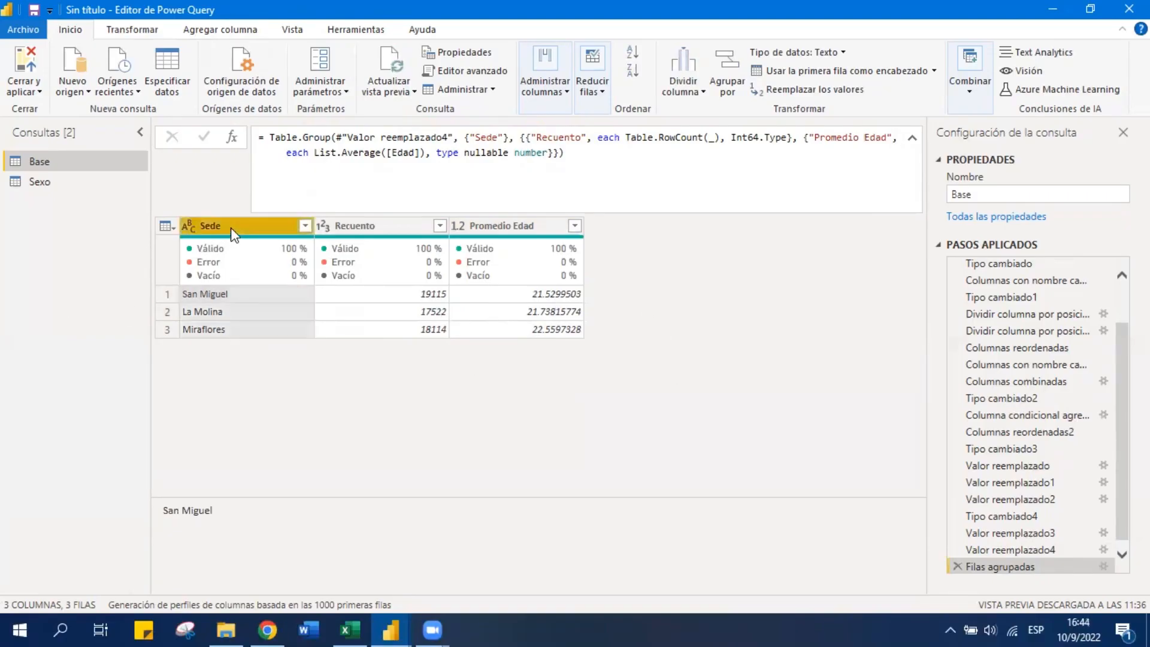
mouse_move(239, 247)
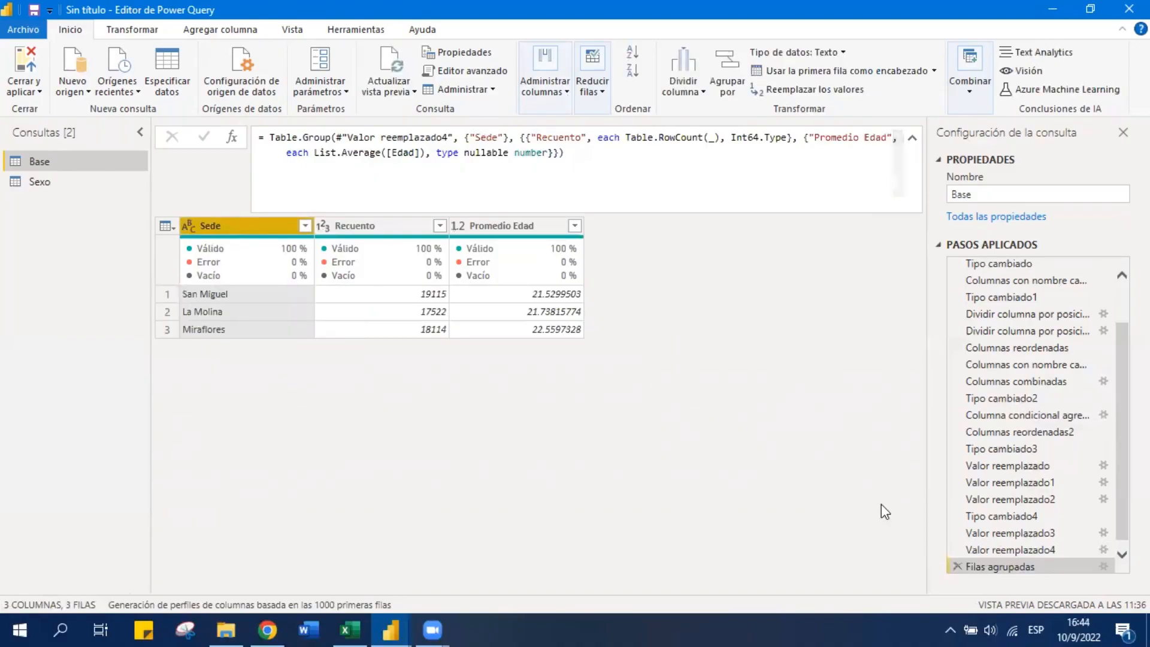
left_click(957, 567)
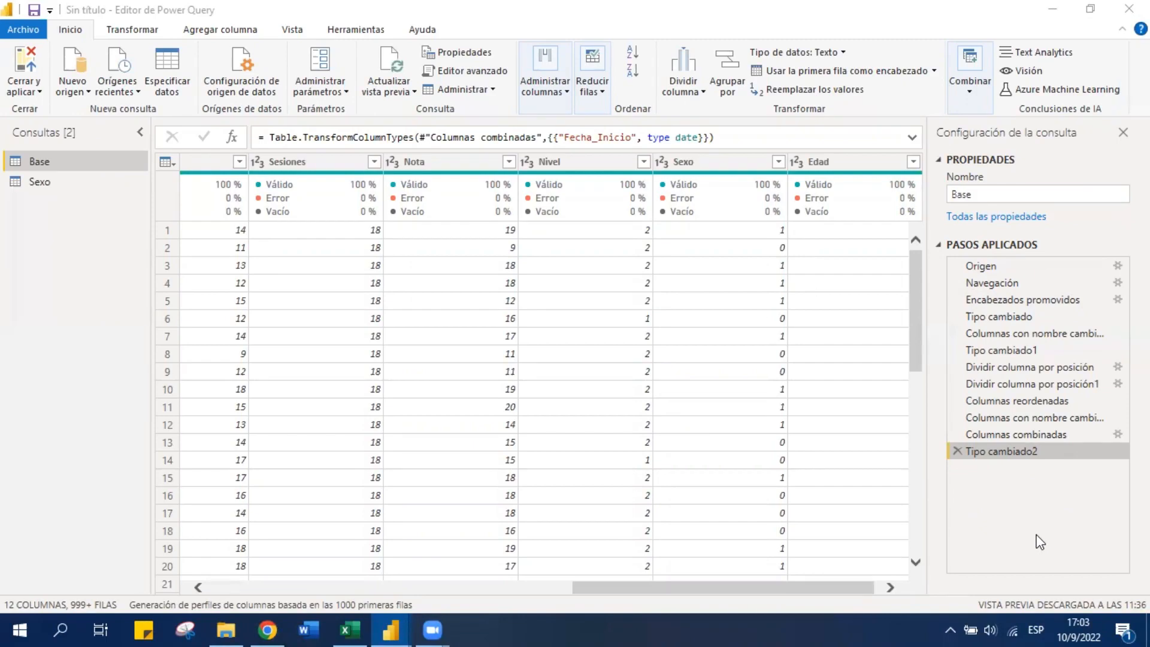
left_click(1006, 455)
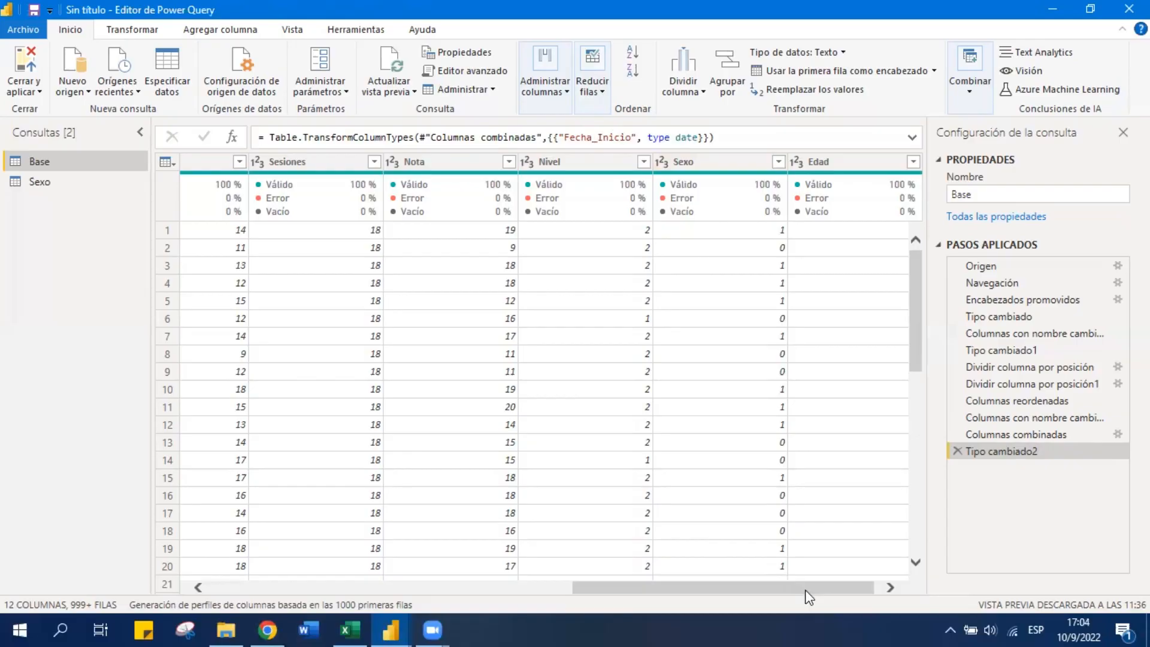
left_click_drag(821, 590, 839, 586)
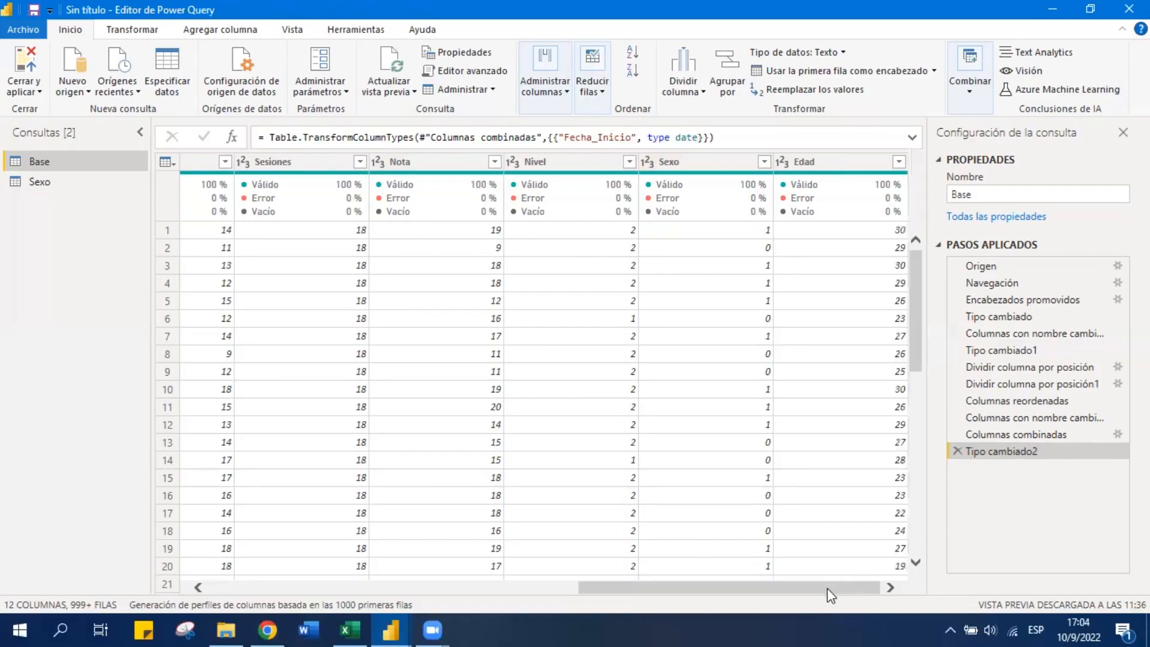
Compare the Sexo codes in the Base query with the codes and Sexo_Etiq labels in the Sexo query
left_click(63, 182)
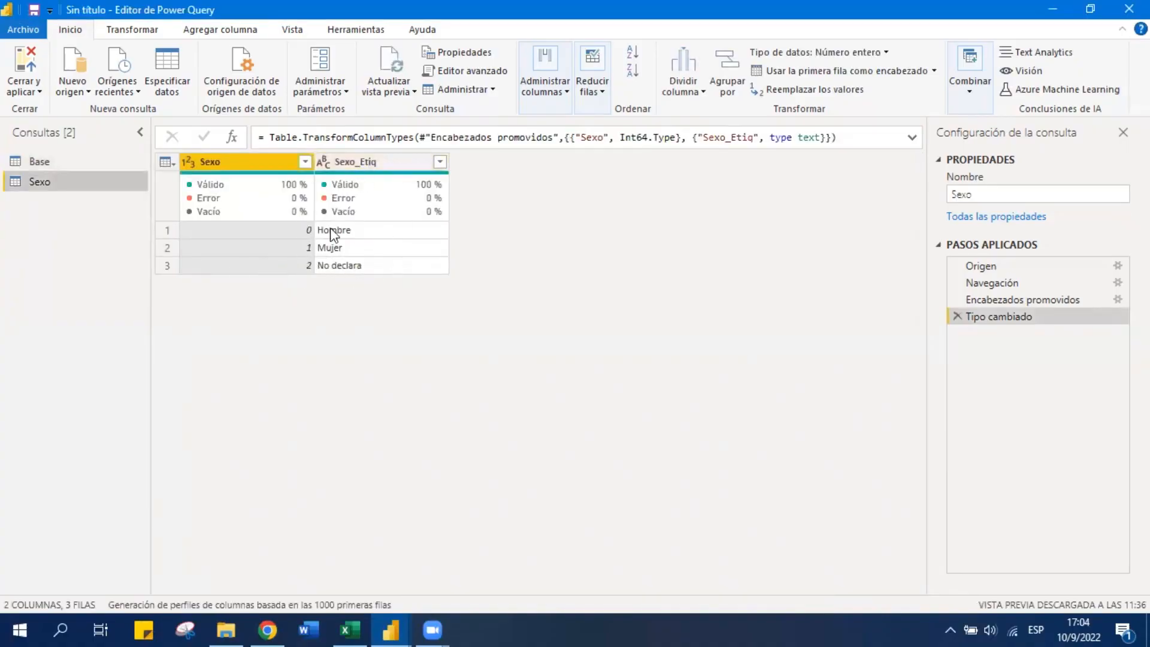
left_click(79, 163)
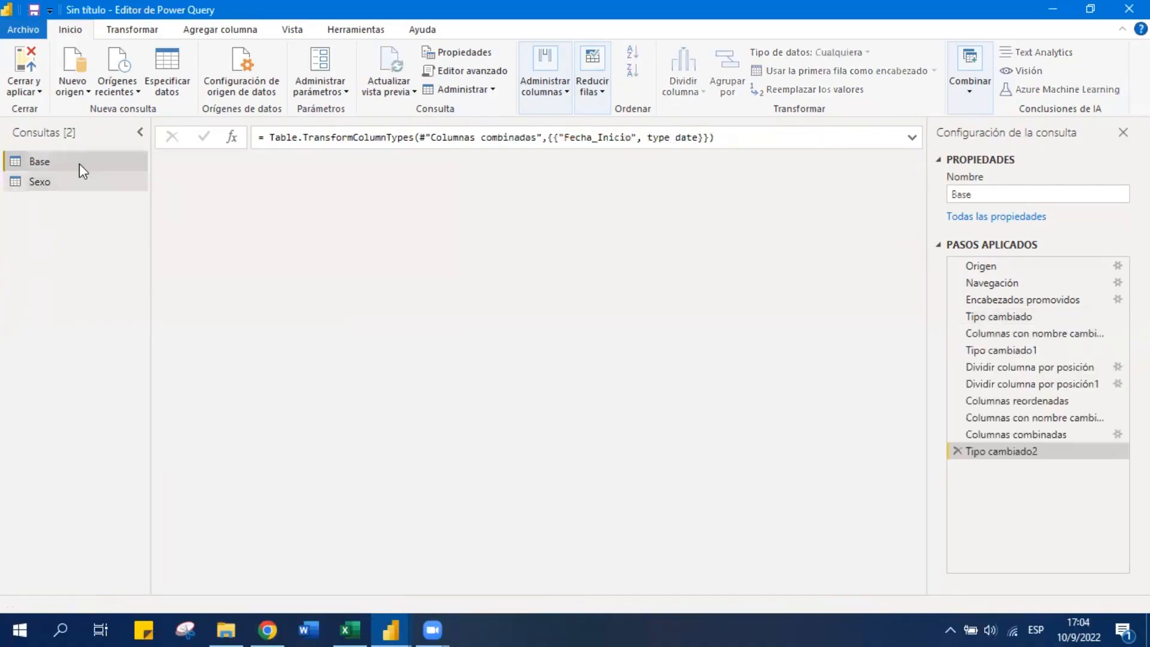
left_click_drag(487, 592, 865, 597)
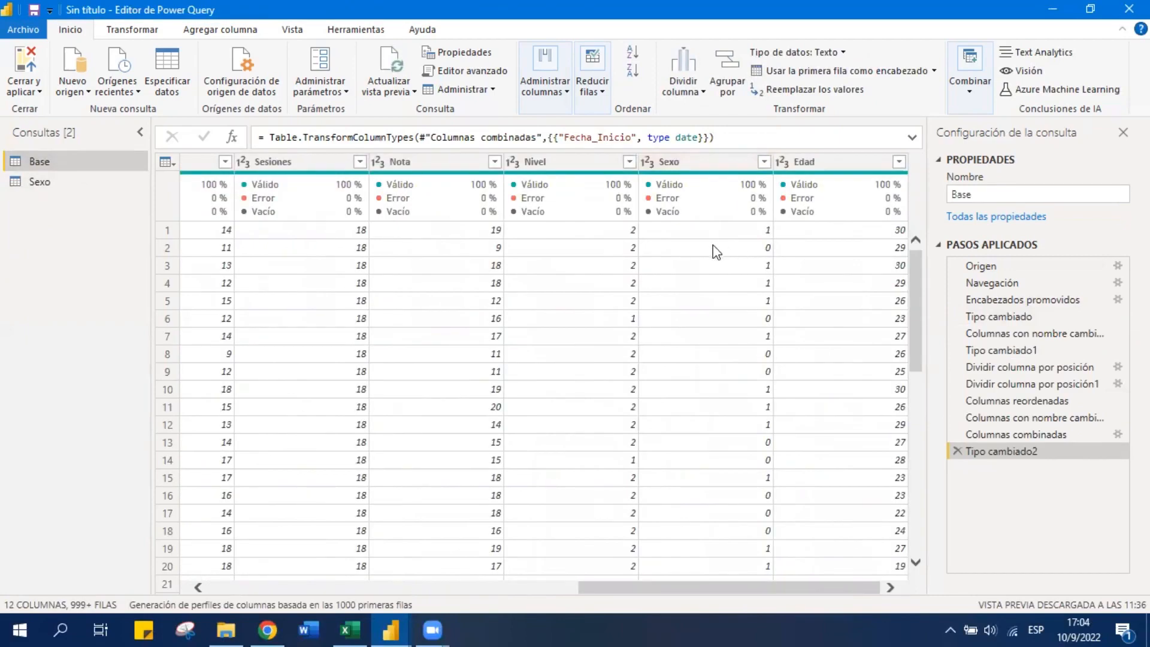
left_click(78, 181)
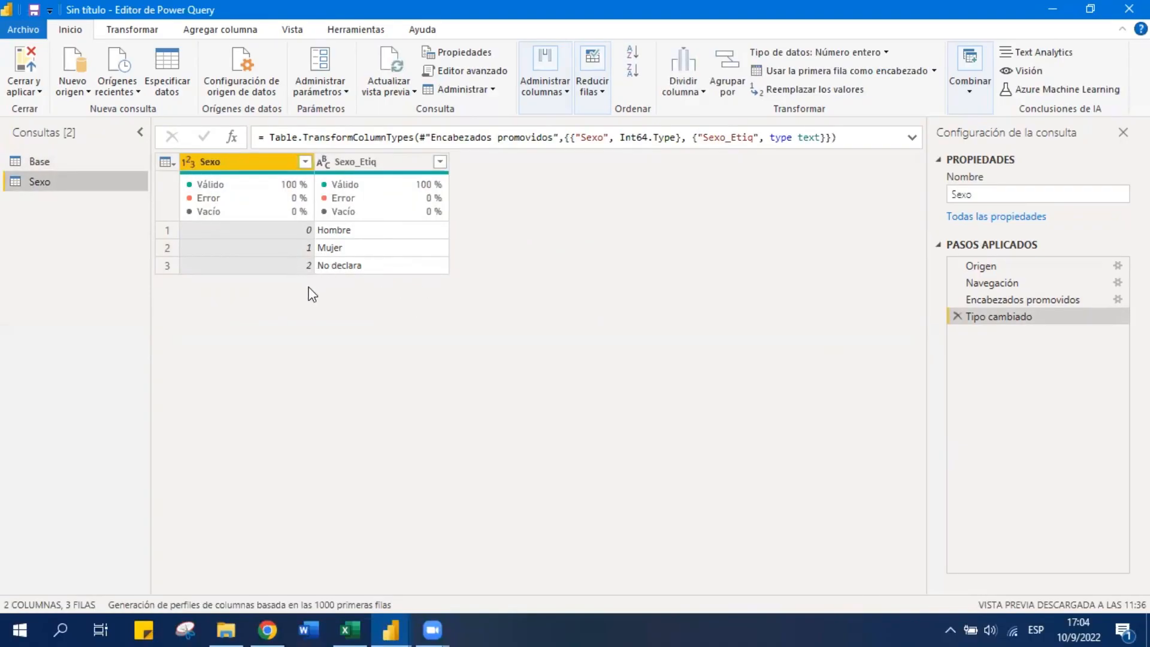
left_click(55, 160)
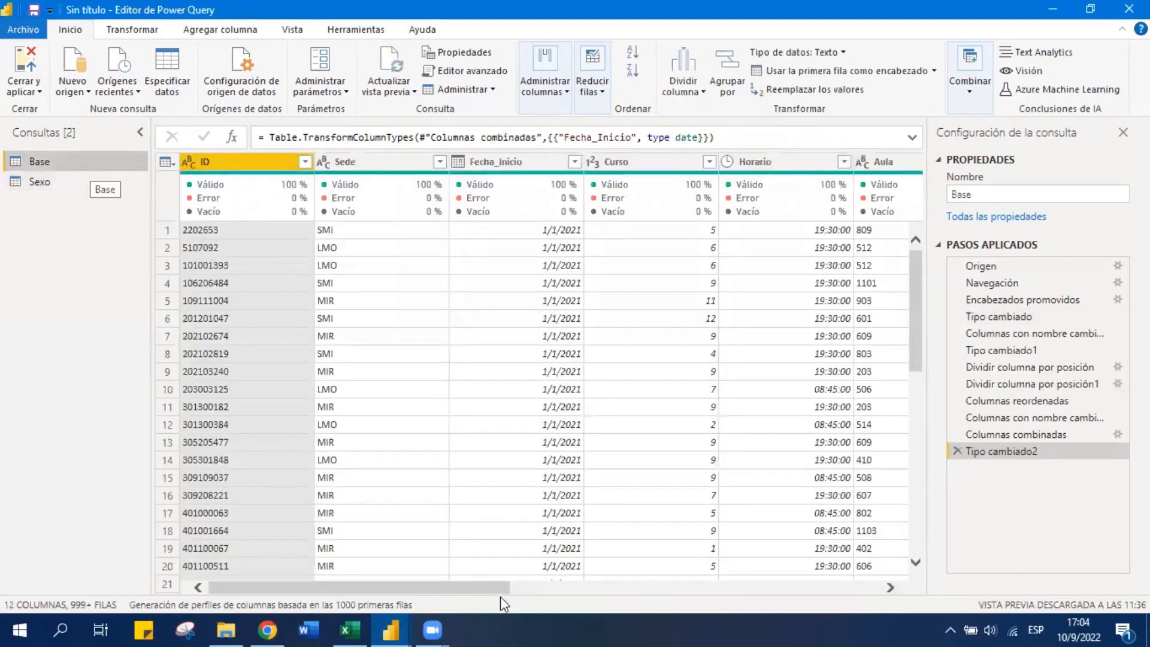
left_click_drag(440, 589, 870, 600)
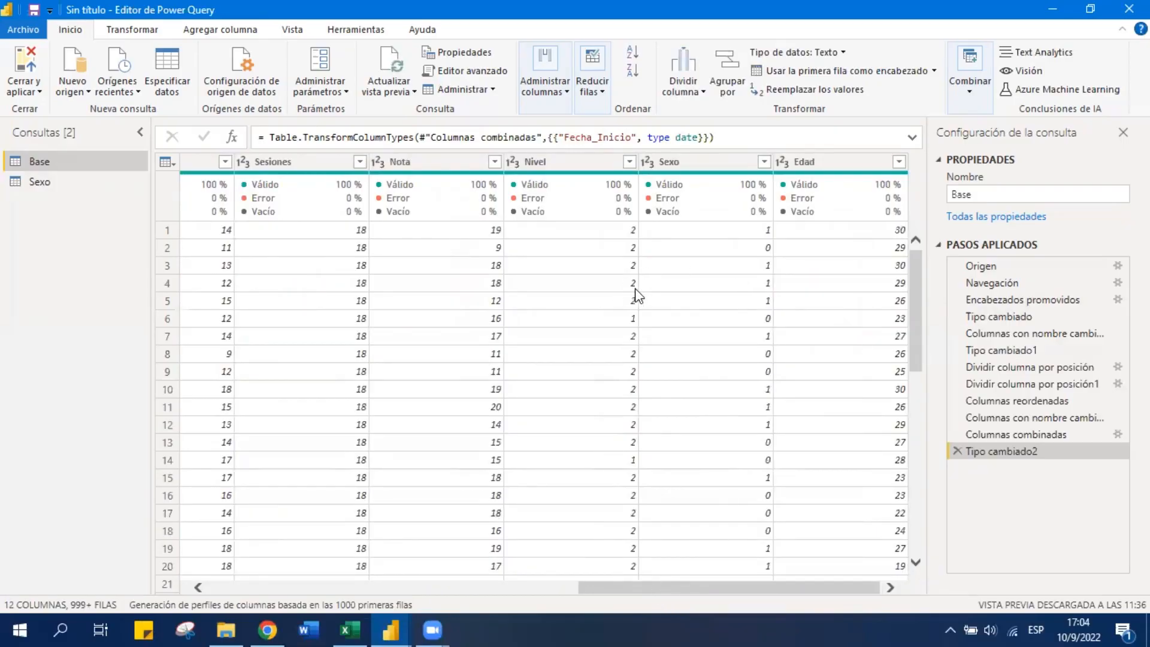
Set up a Combinar consultas merge of Base with the Sexo query, choosing the Sexo column of the Sexo table for matching
left_click(966, 91)
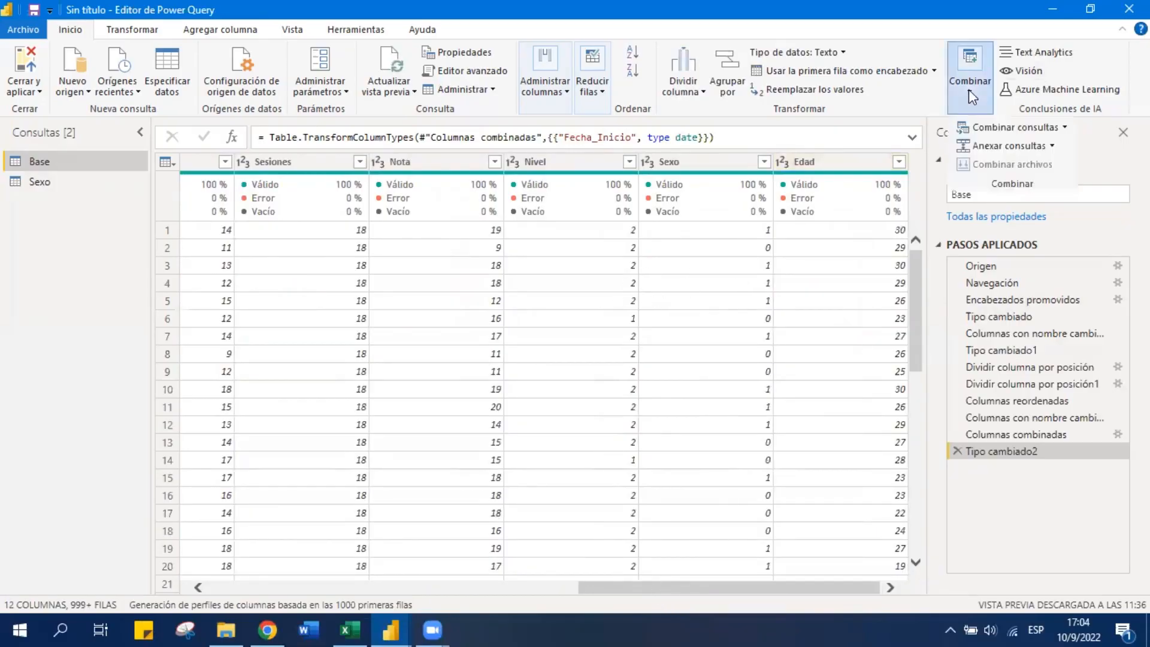
left_click(987, 126)
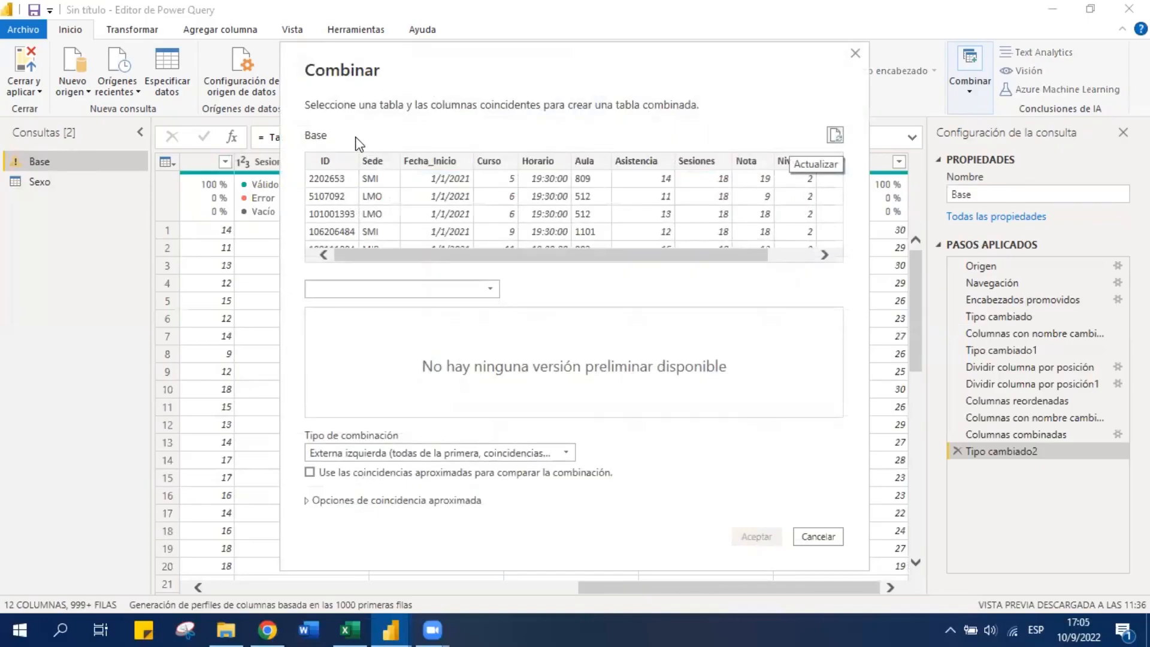
left_click(419, 288)
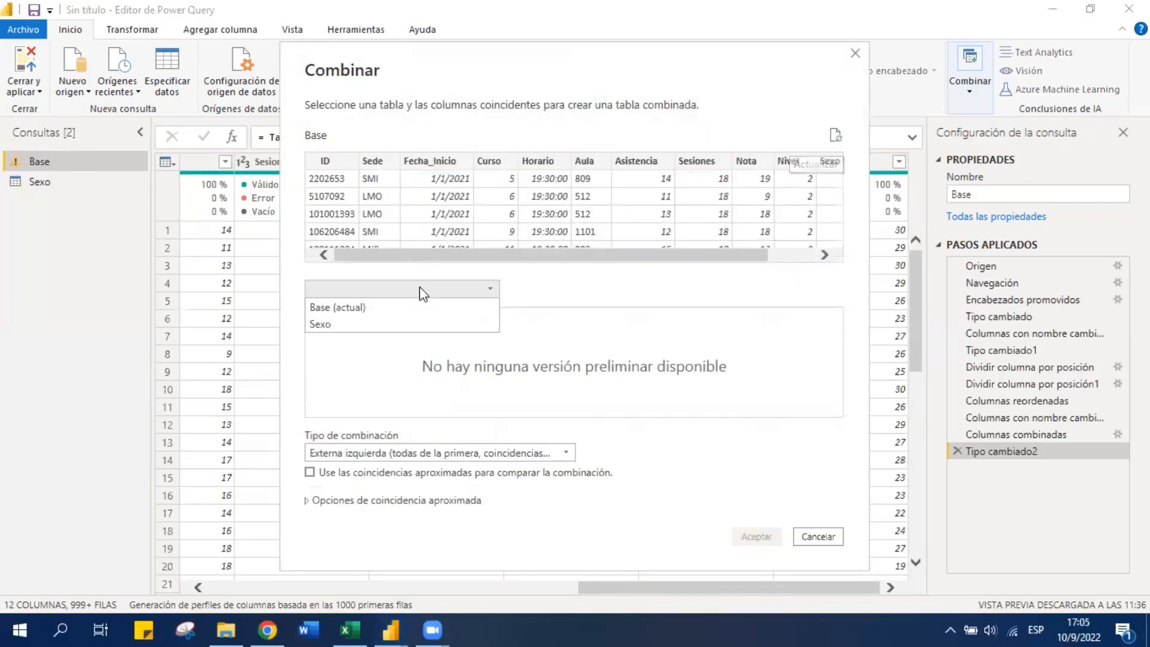
left_click(386, 327)
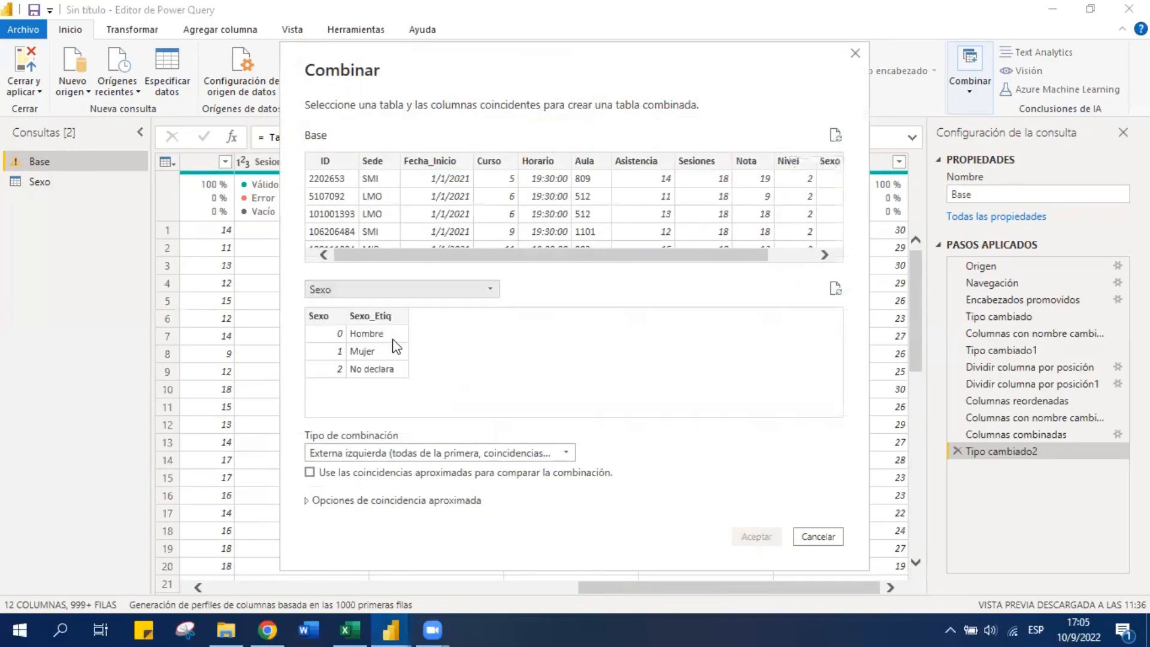
left_click(320, 317)
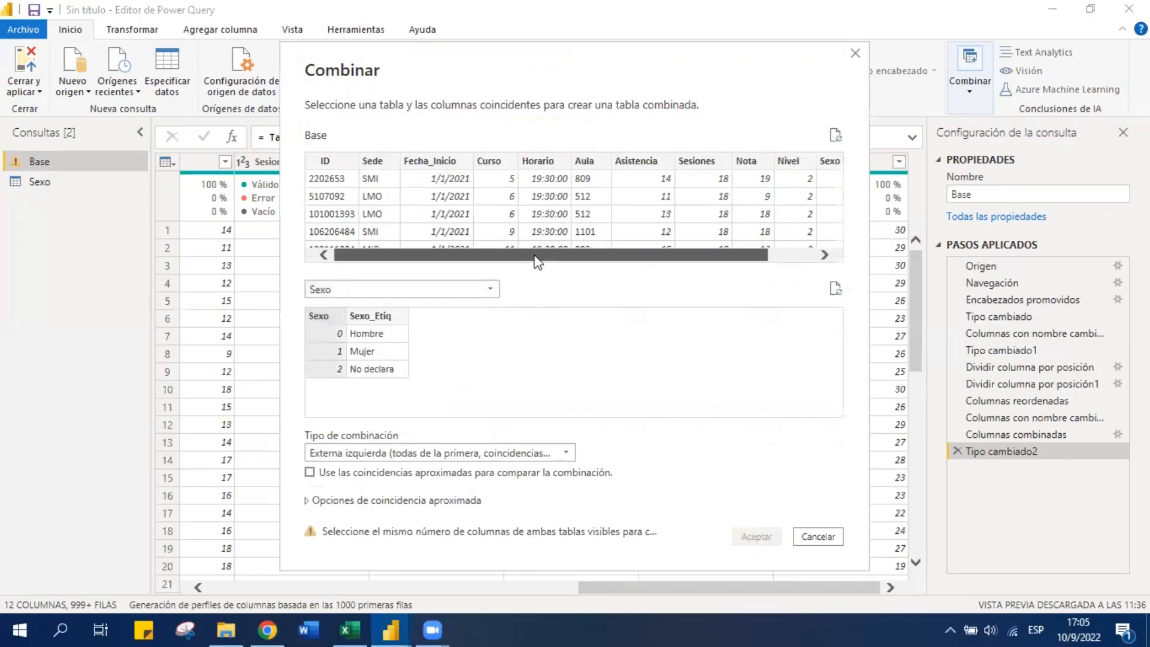
Match the Base table to the Sexo table on the Sexo column in the merge settings
left_click_drag(537, 262, 667, 255)
left_click(774, 162)
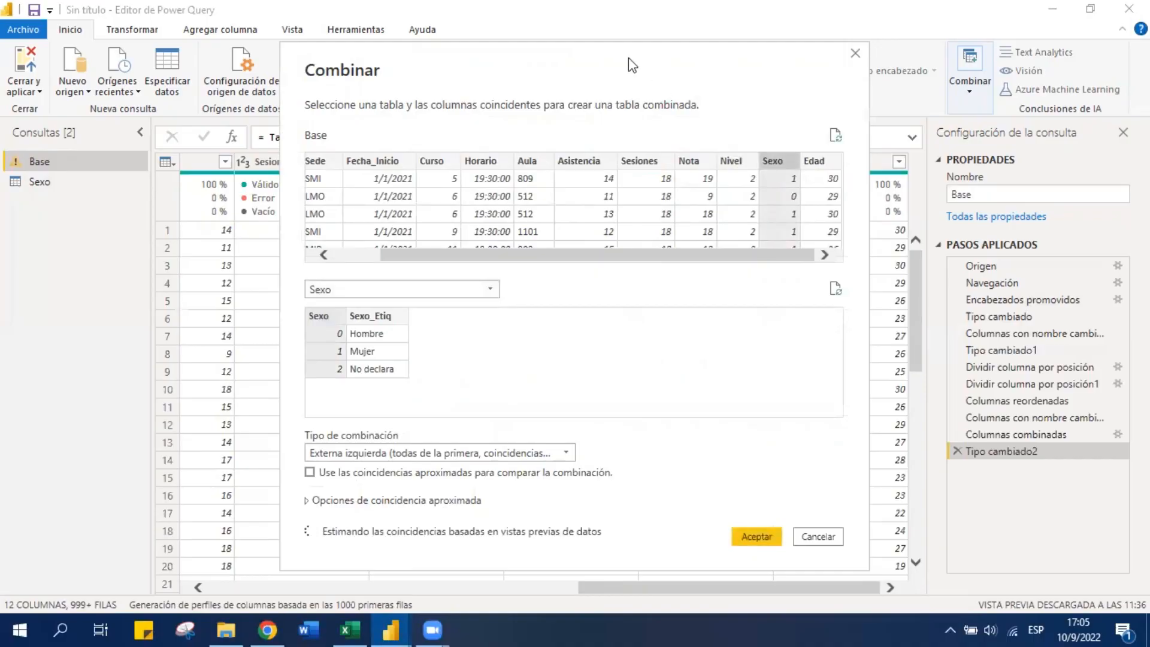
left_click_drag(628, 58, 516, 29)
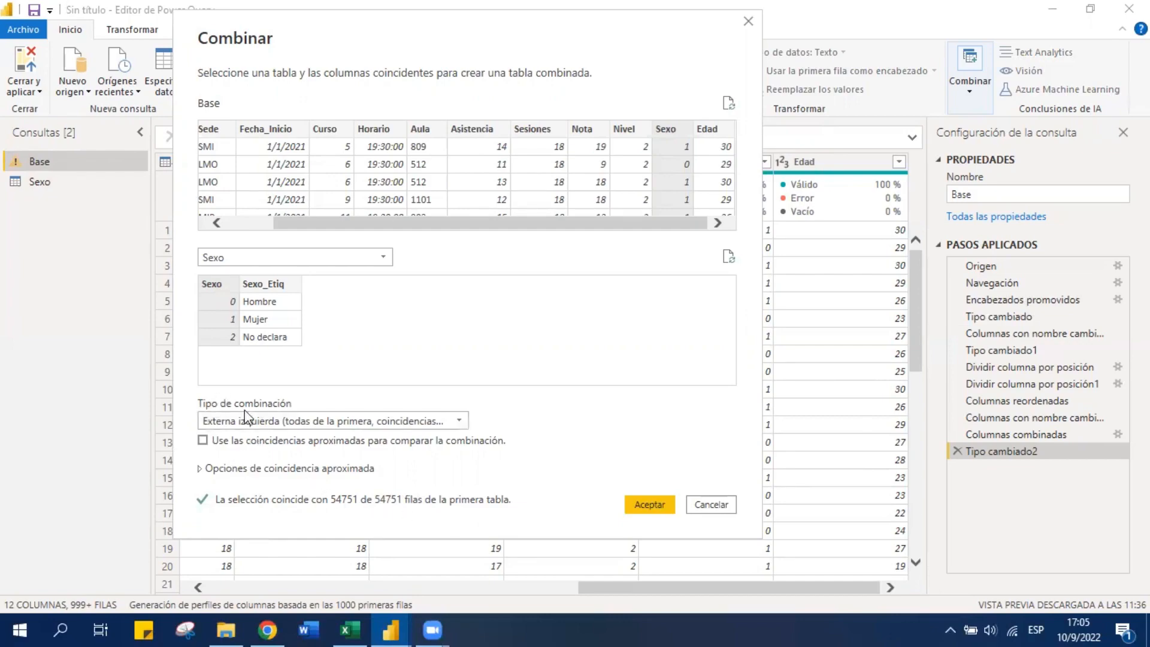
Set the join type to Externa izquierda (todas de la primera, coincidencias de la segunda) and confirm the merge
left_click(440, 422)
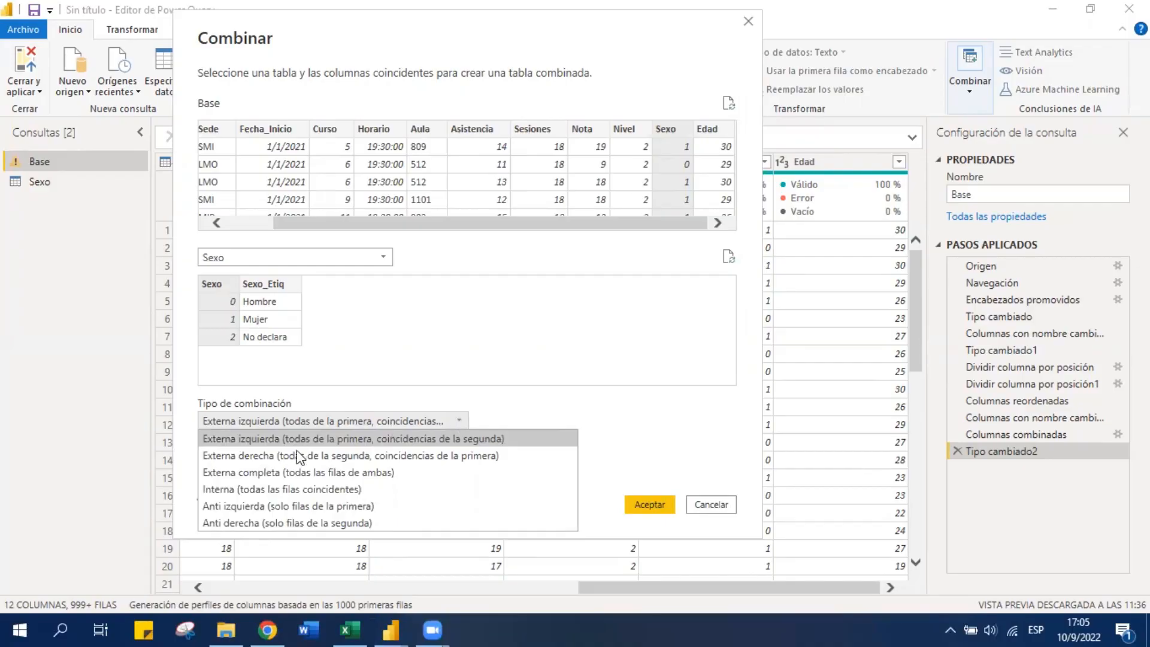
left_click(404, 456)
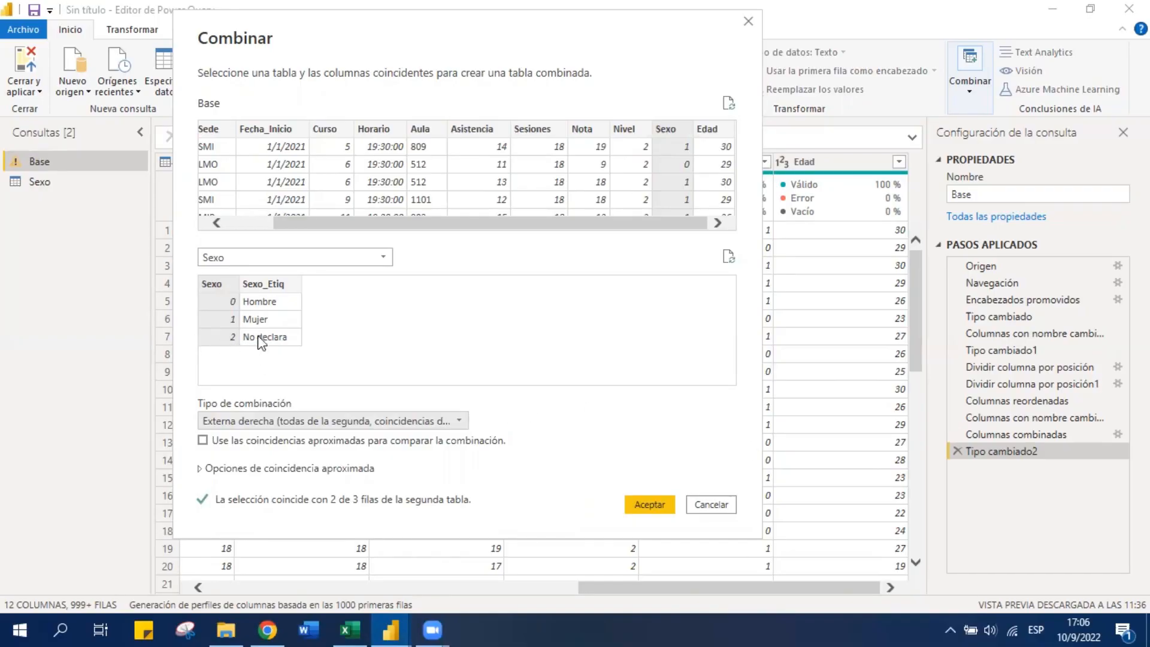
left_click(342, 419)
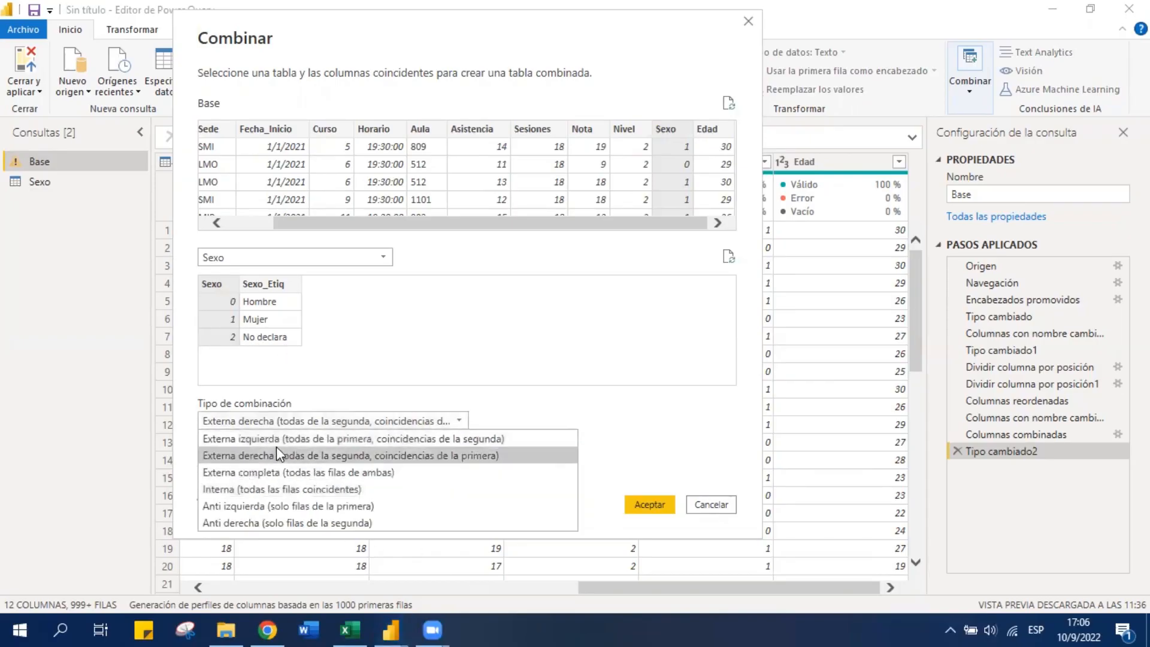
left_click(261, 439)
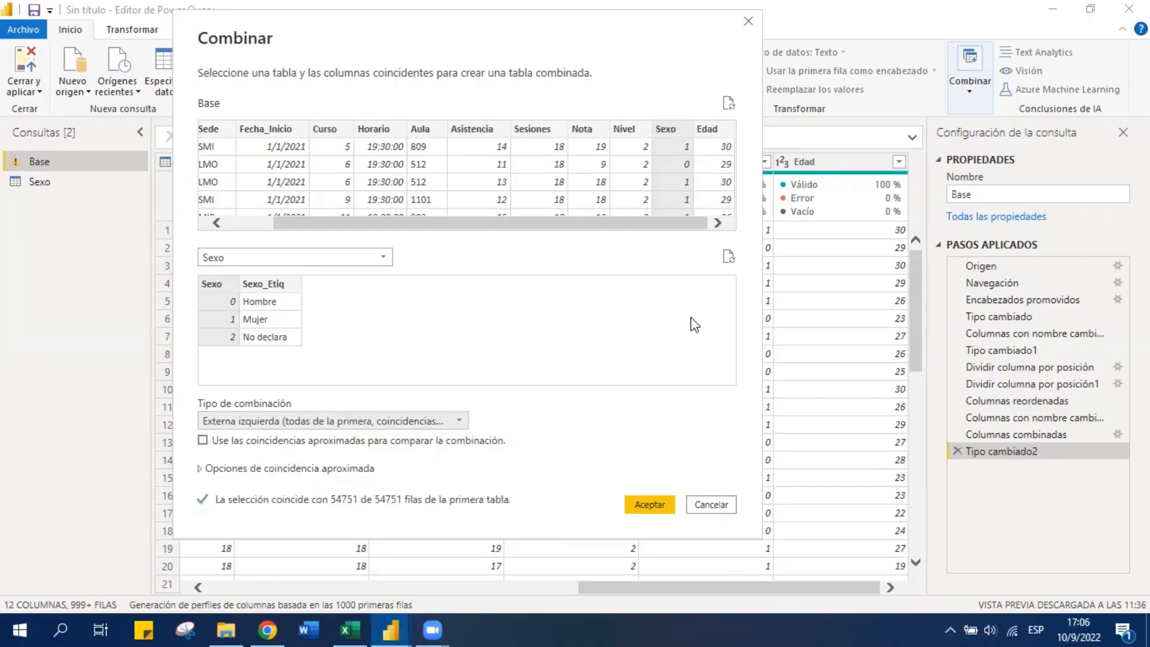
left_click(652, 505)
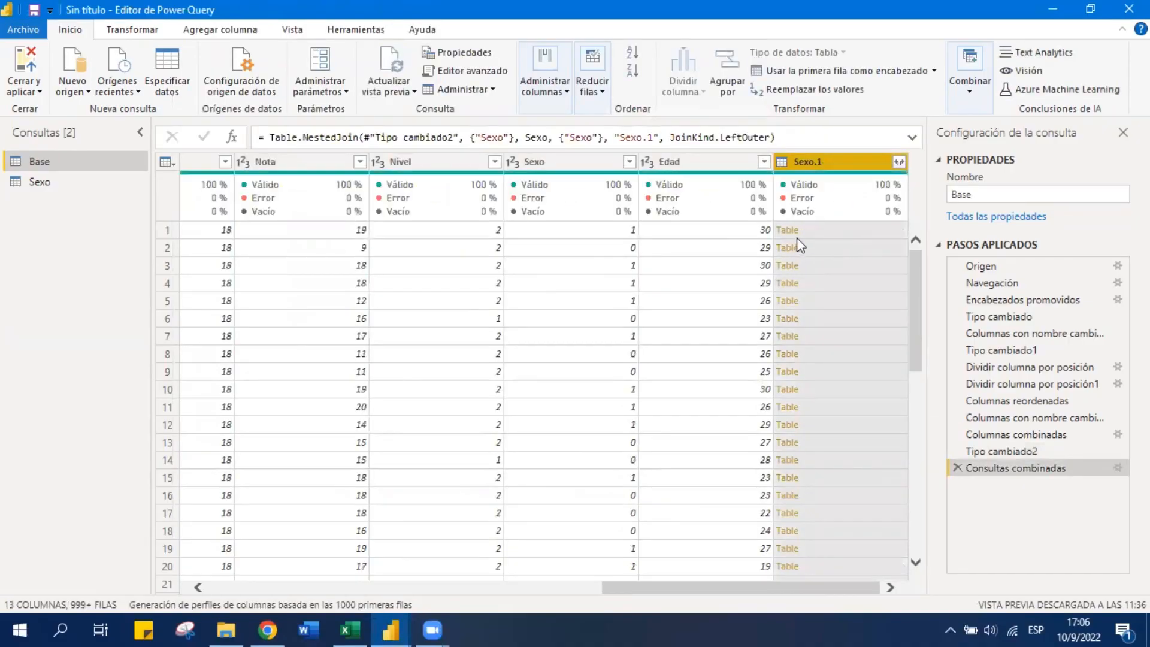
Expand only Sexo_Etiq from the merged Sexo.1 column without the original name prefix, and place it between Sexo and Edad
left_click(898, 161)
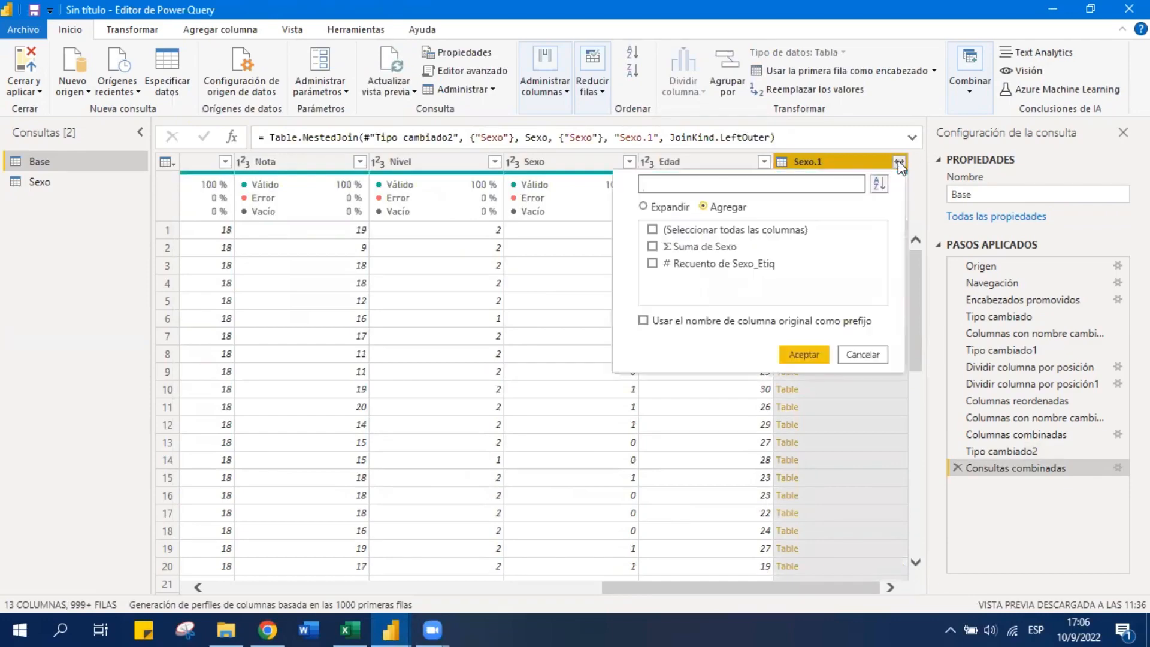
left_click(644, 208)
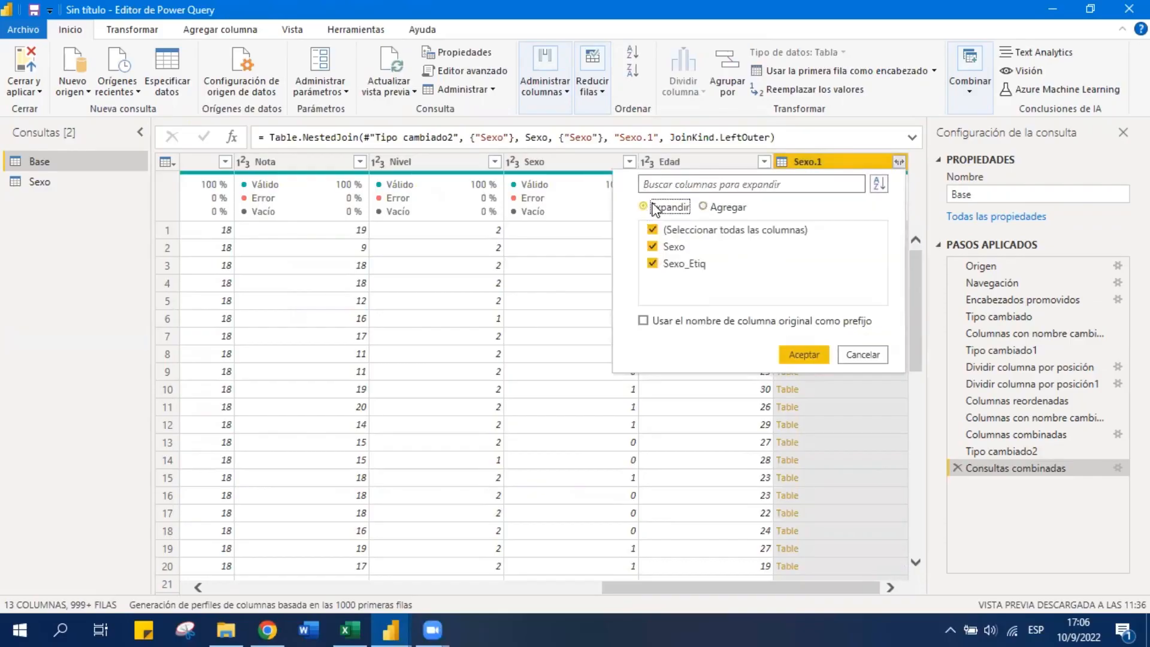
left_click(707, 207)
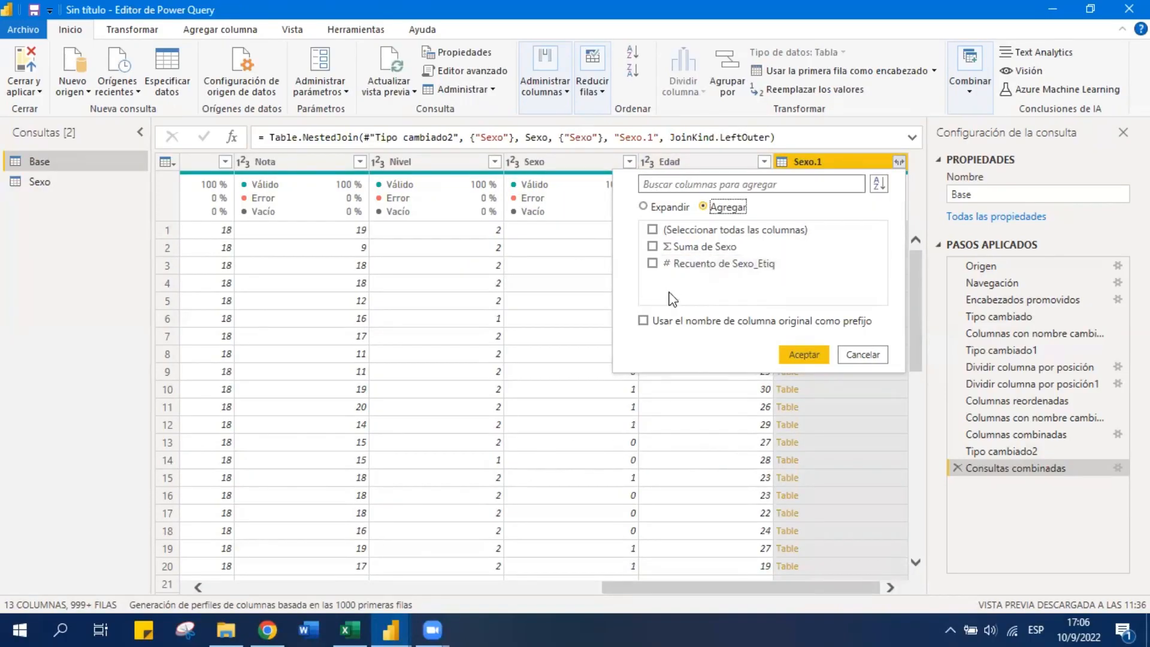
left_click(644, 207)
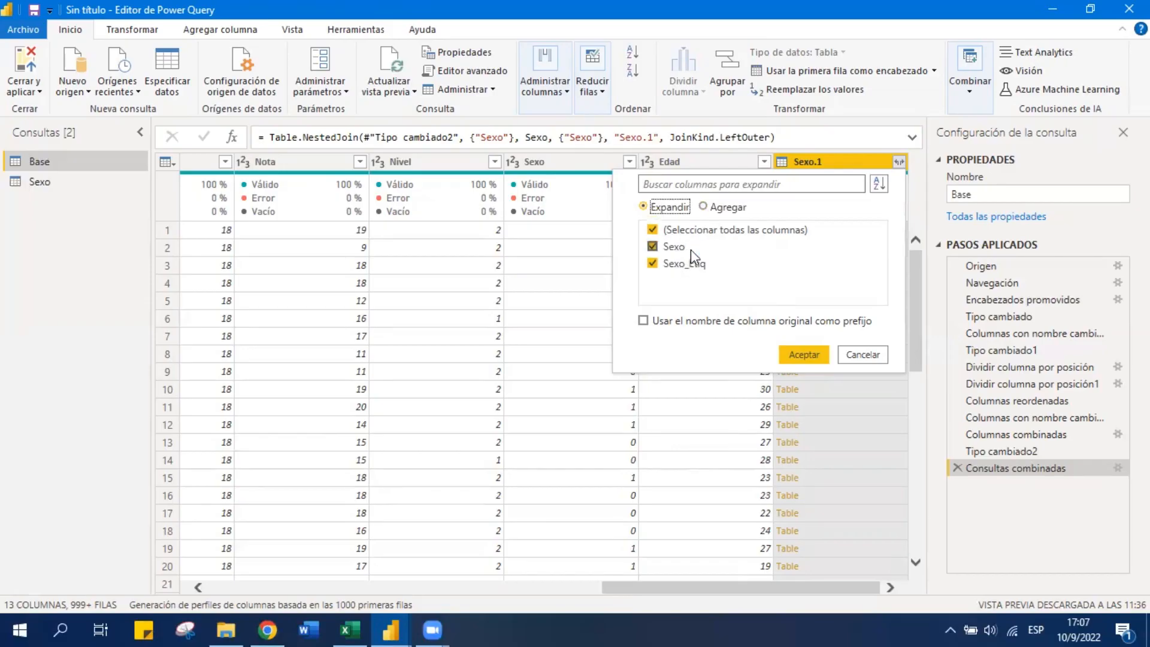
left_click(658, 249)
left_click(661, 324)
left_click(645, 322)
left_click(804, 355)
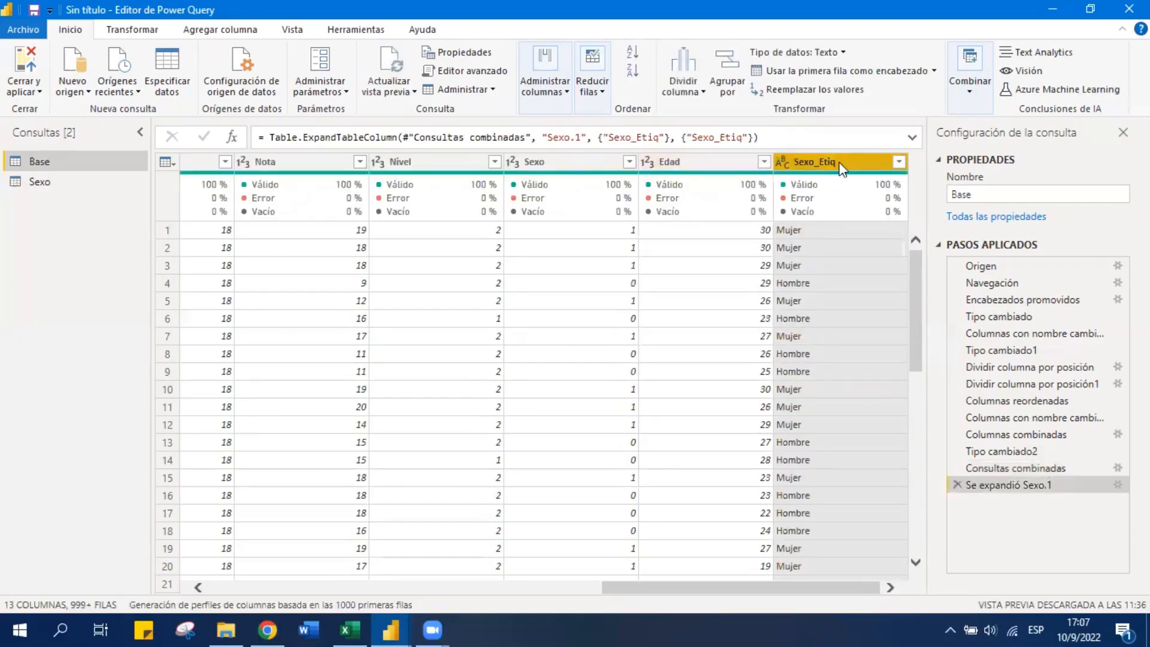
left_click_drag(853, 157, 565, 195)
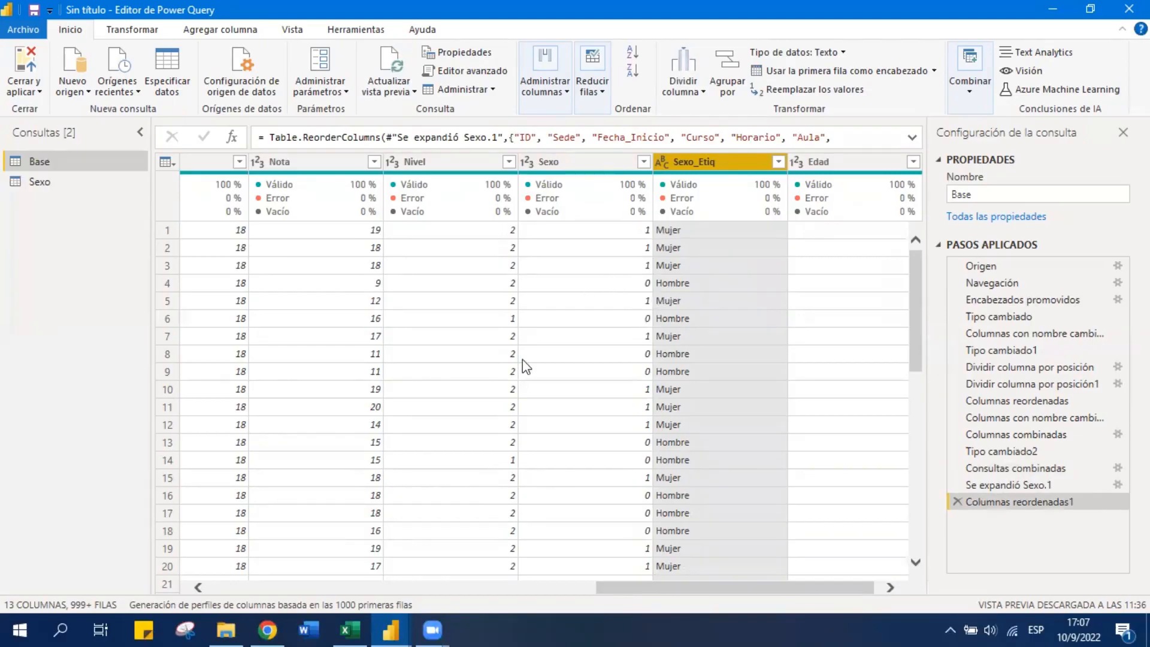
Disable loading of the Sexo query into the report
left_click(61, 187)
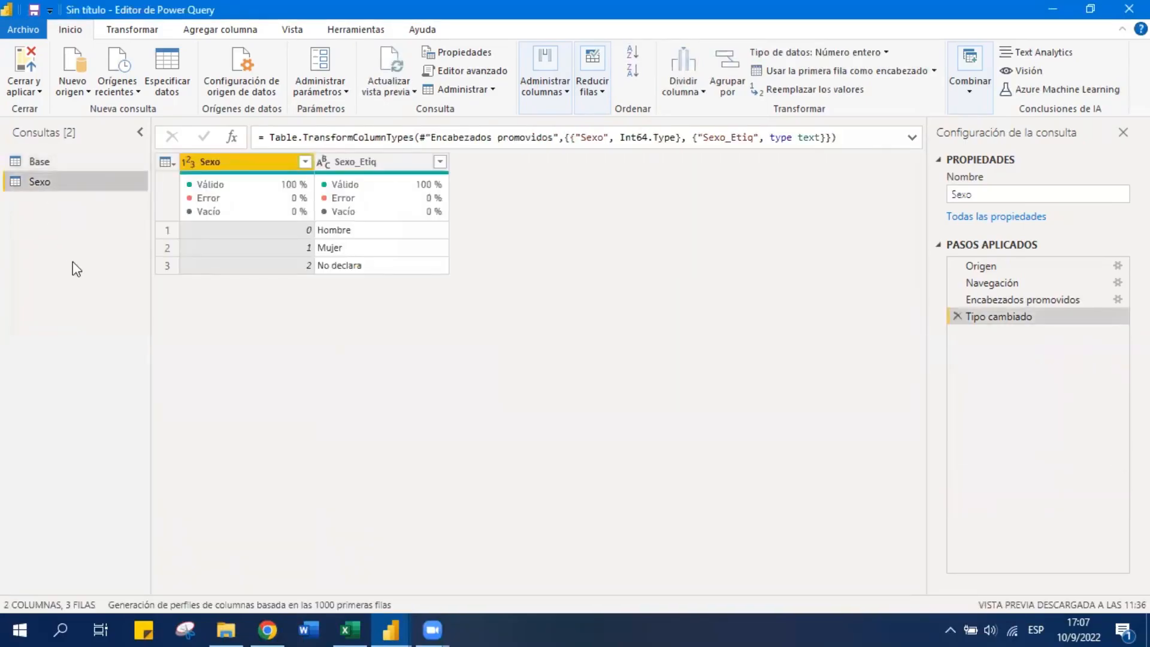
right_click(51, 189)
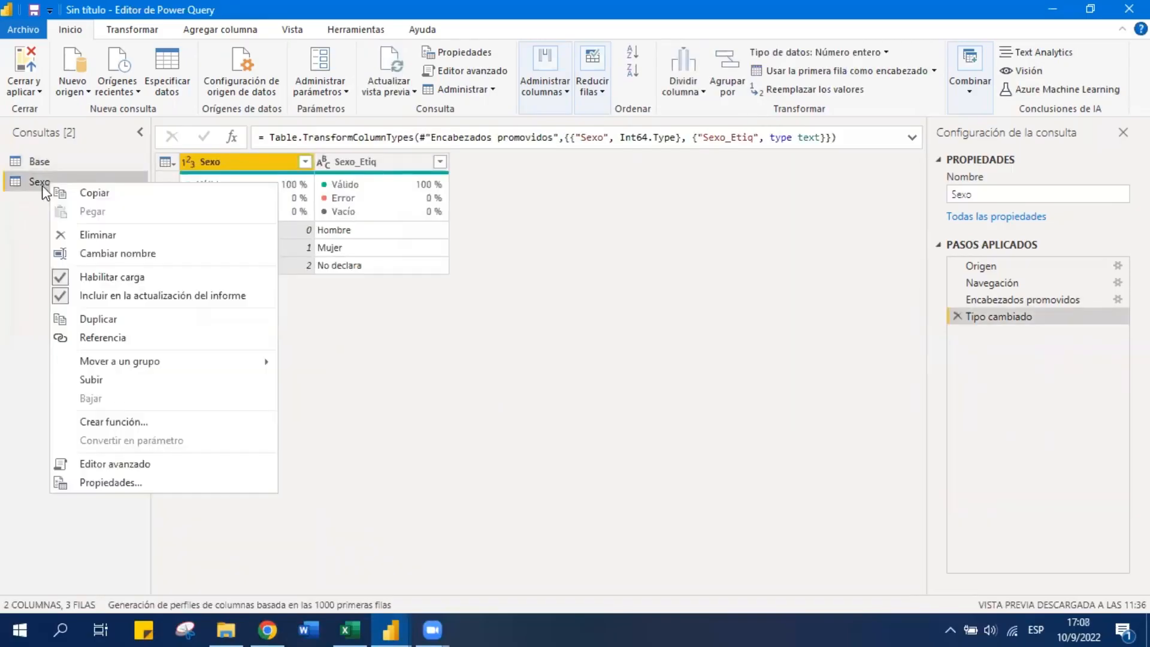
left_click(152, 278)
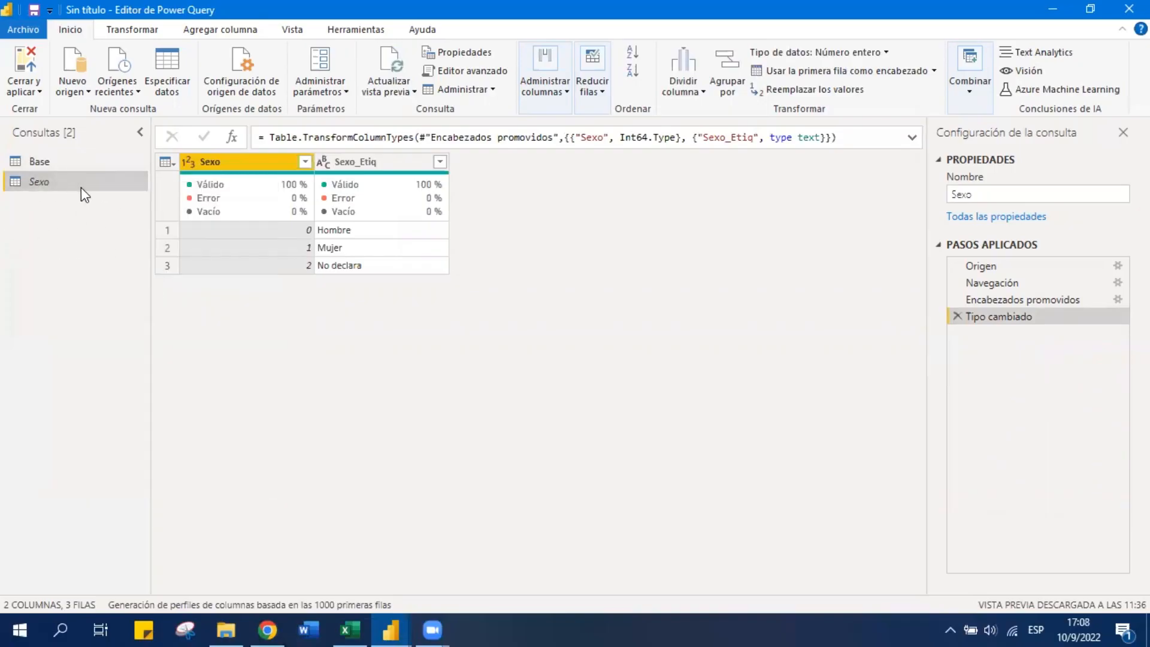
Display column distribution and column profile for the Base query, keeping column quality enabled
left_click(73, 162)
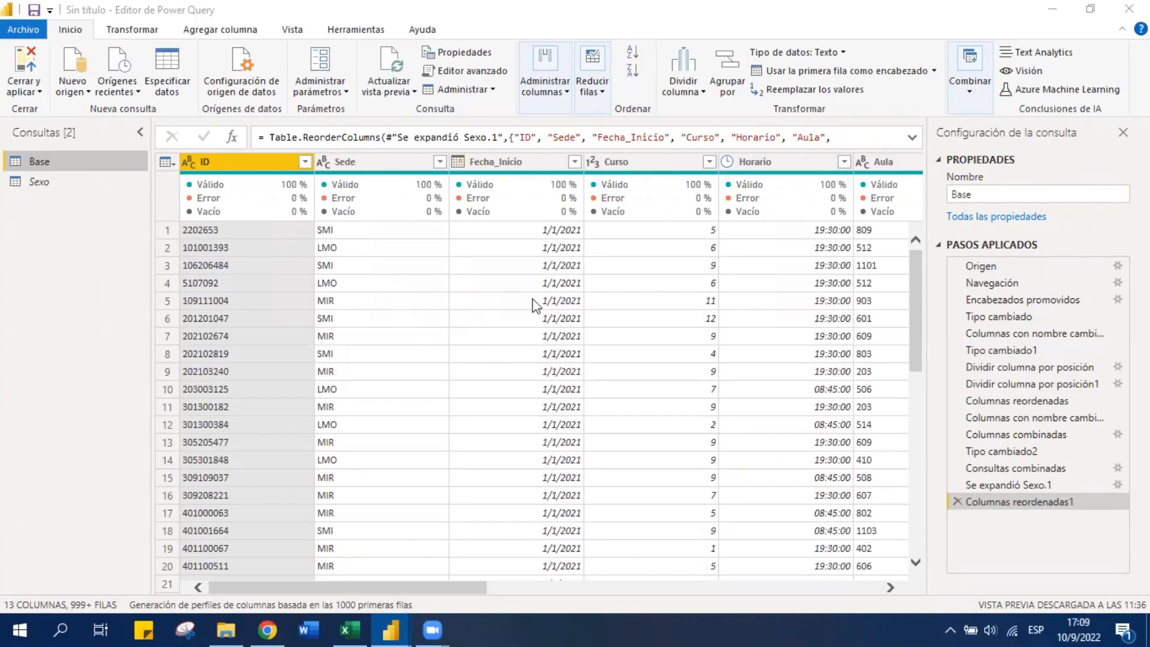
left_click(291, 33)
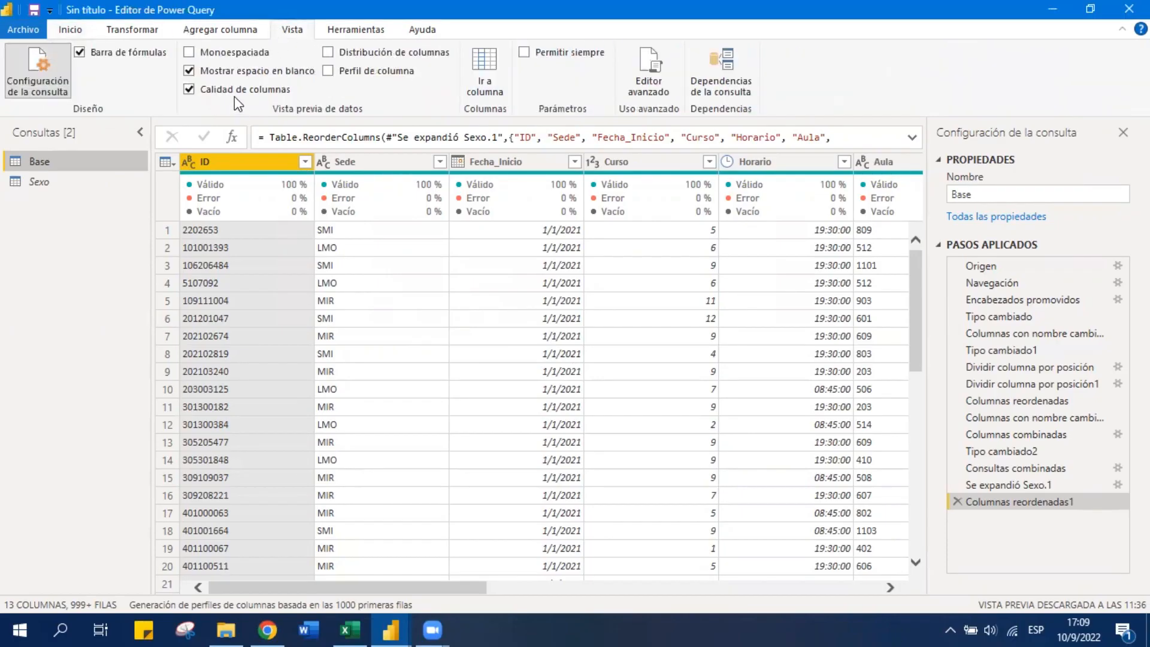
left_click(189, 91)
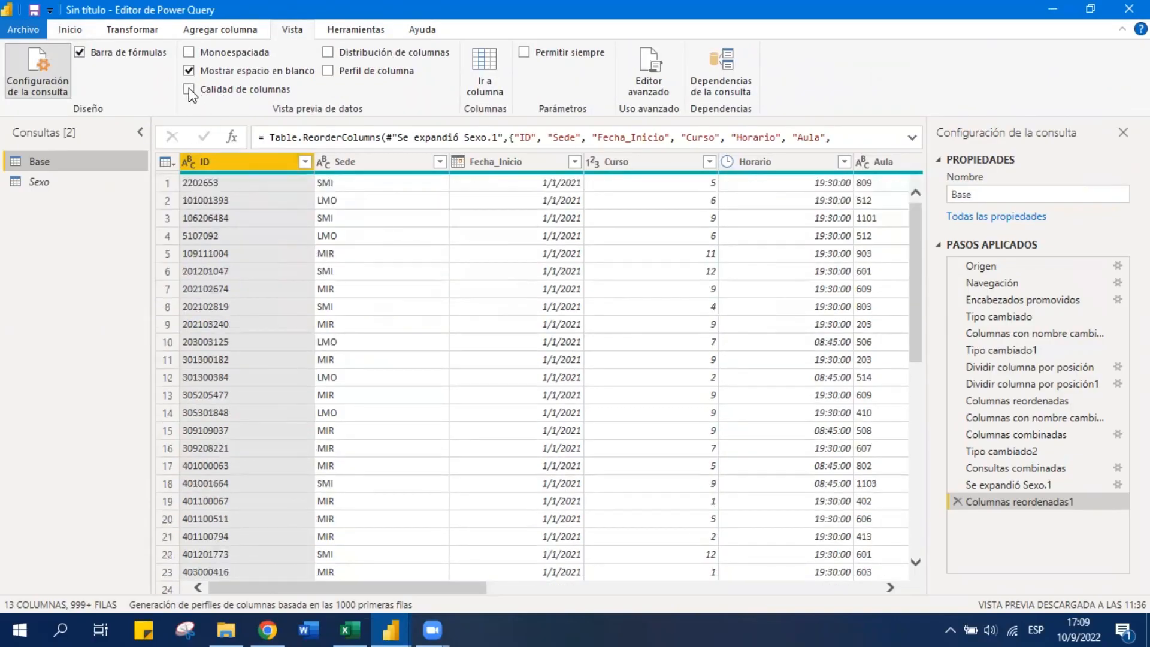
left_click(190, 90)
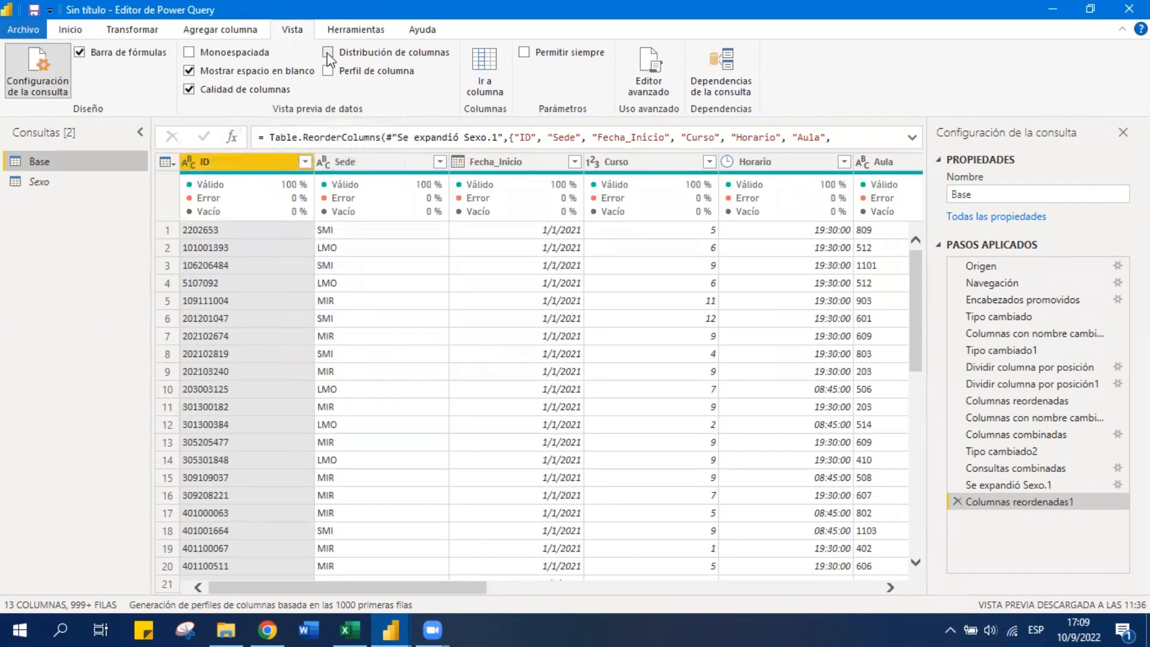
left_click(328, 53)
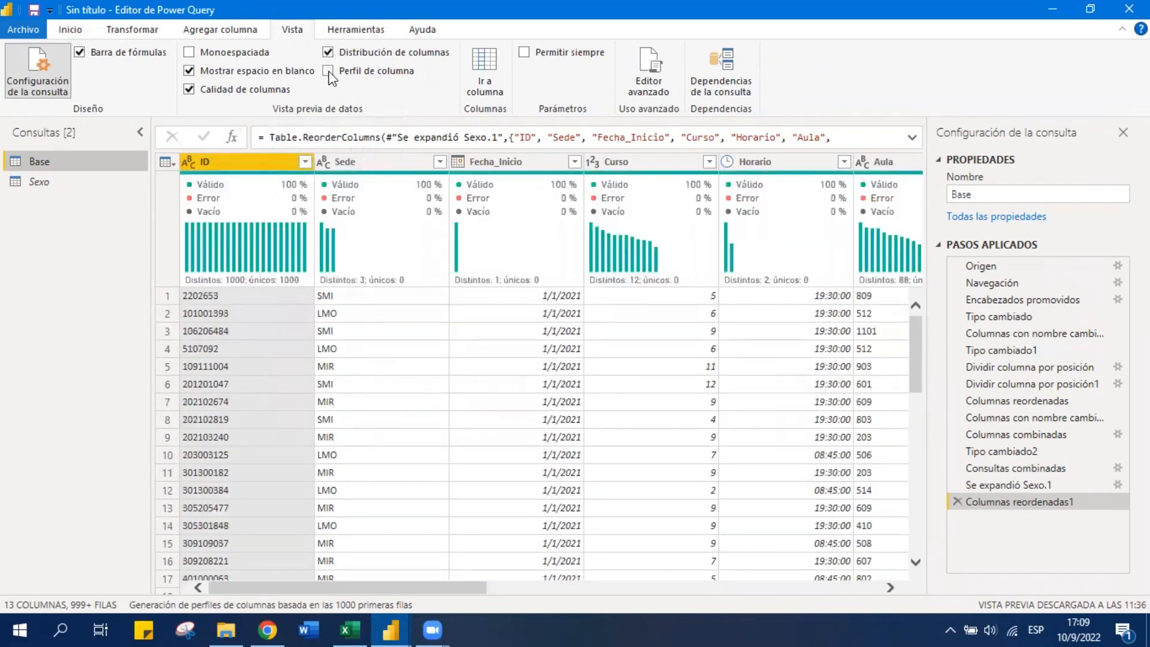
left_click(328, 72)
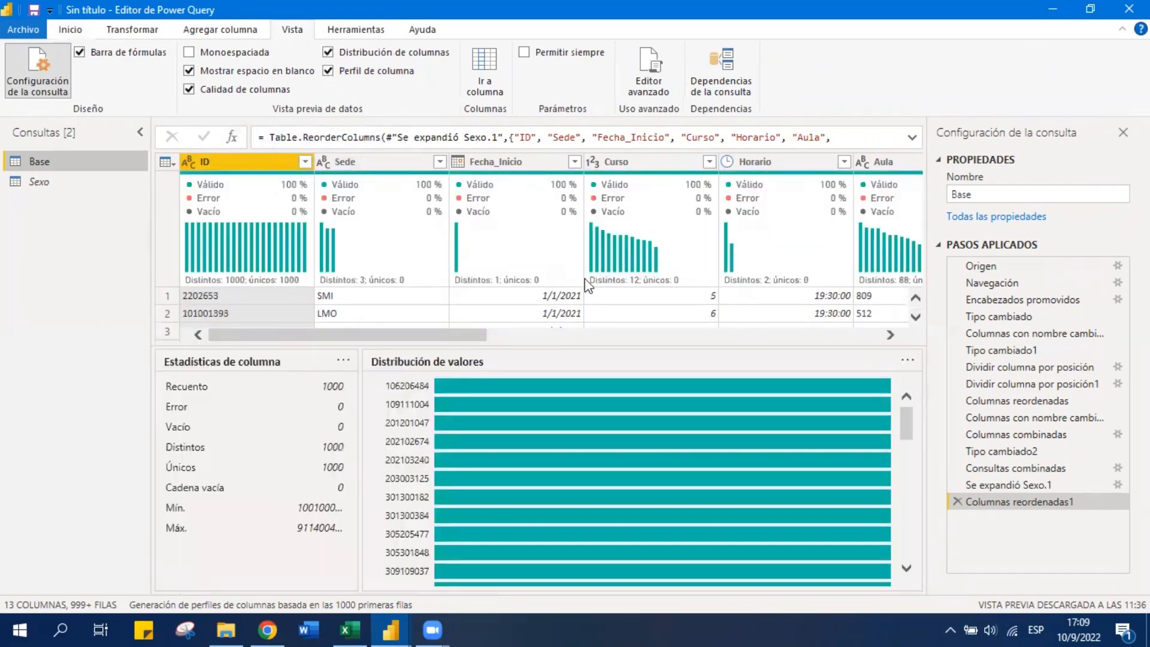
Inspect the quality summaries of the ID, Sede and Fecha_Inicio columns for valid, error and empty values
left_click(384, 297)
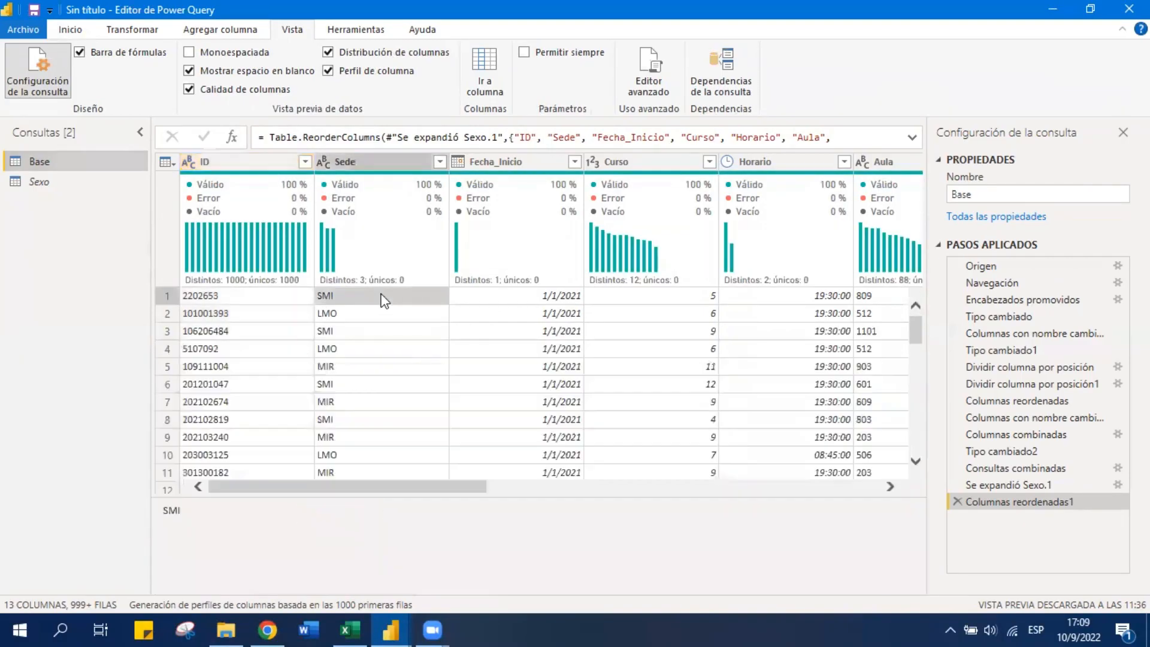
left_click(267, 298)
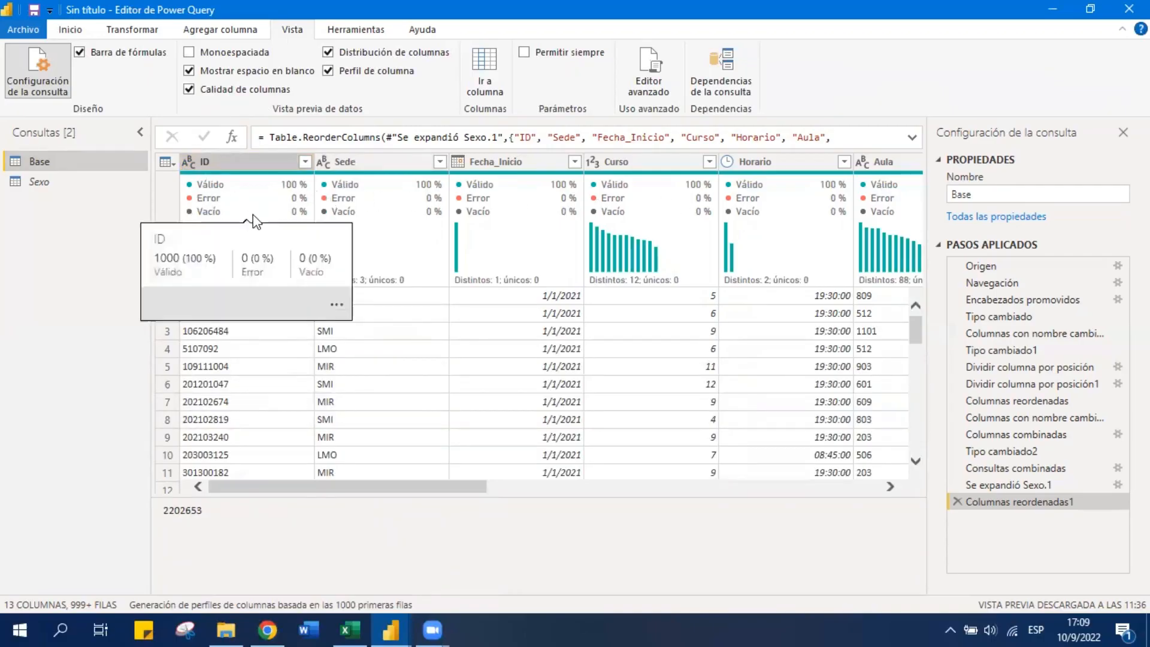
mouse_move(260, 196)
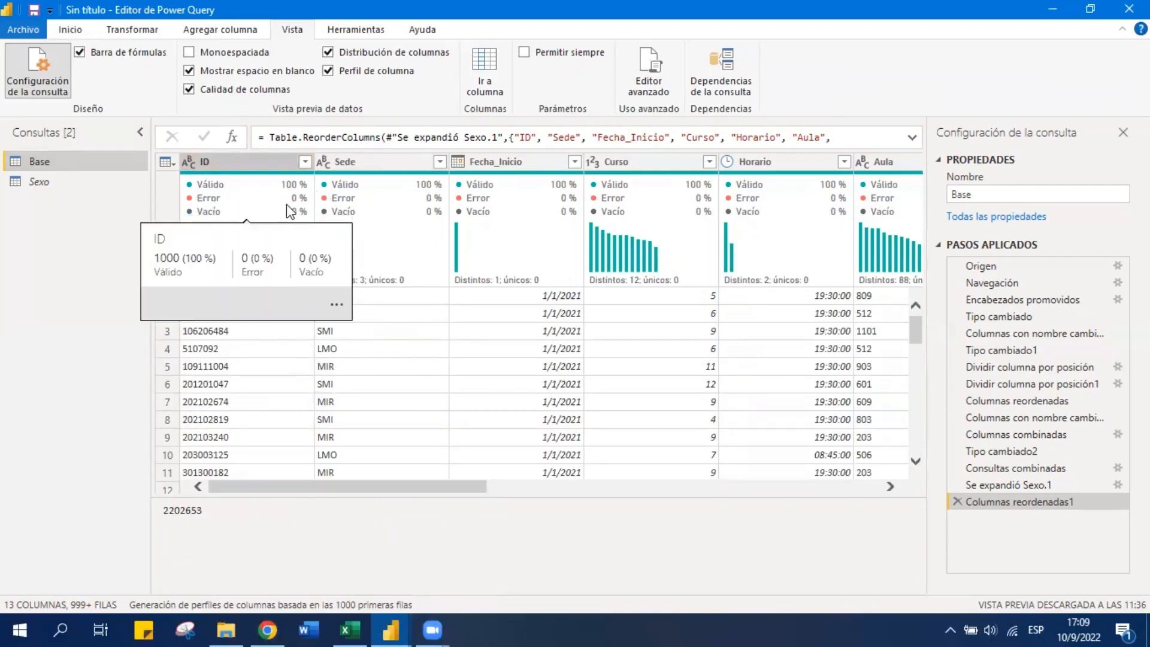
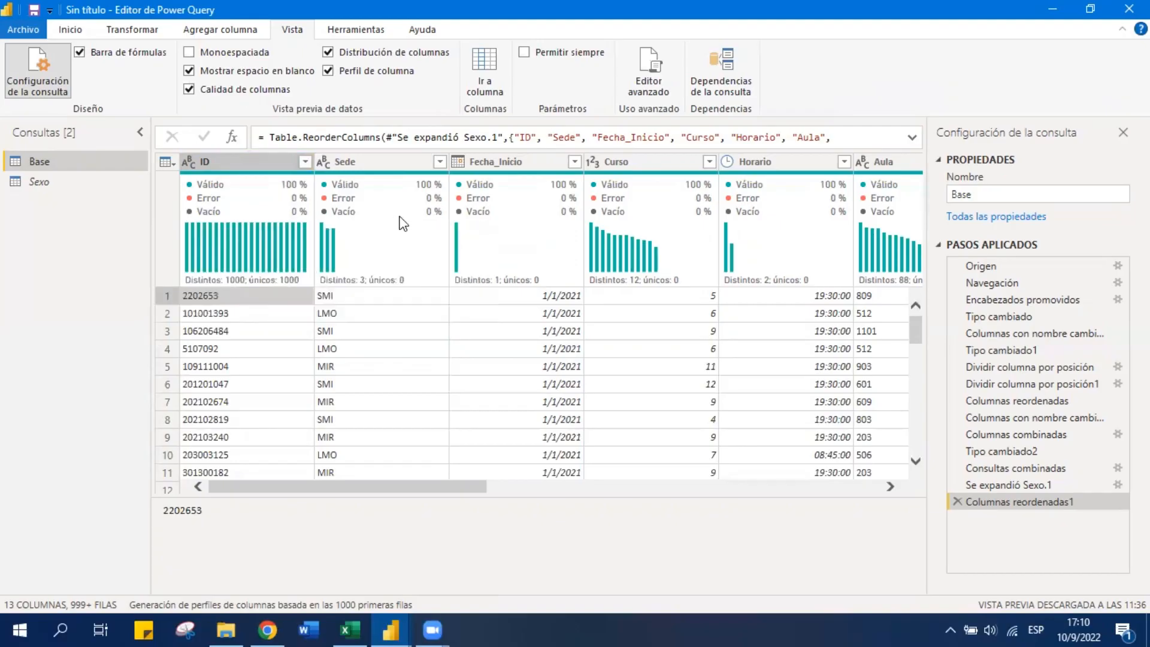
mouse_move(419, 217)
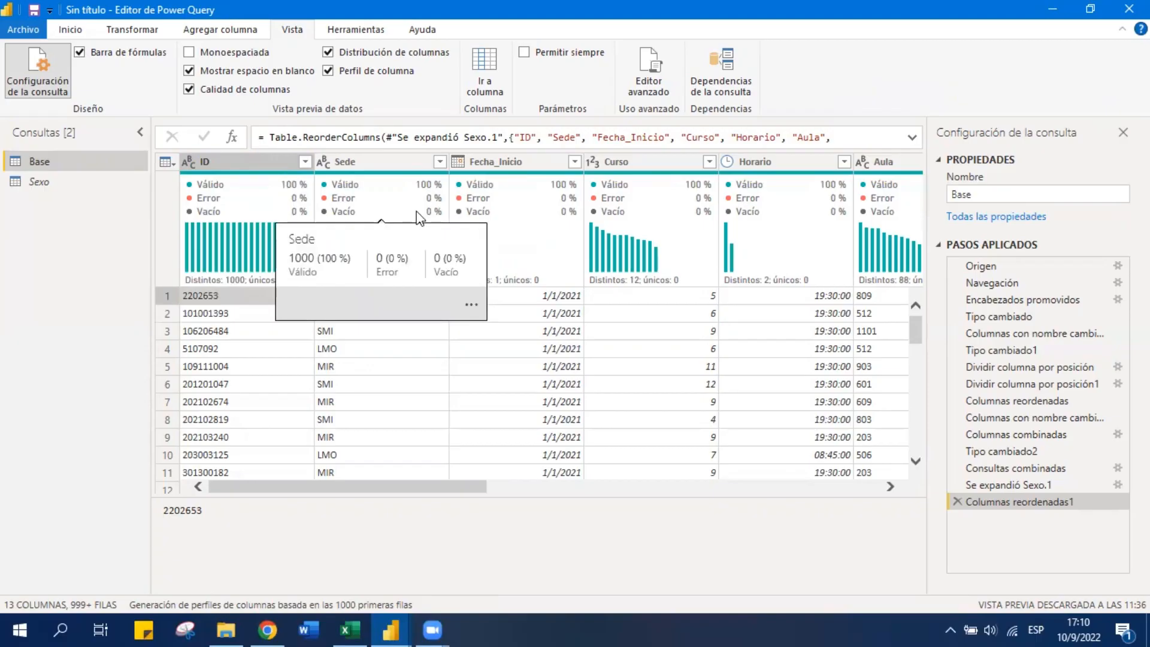
mouse_move(519, 215)
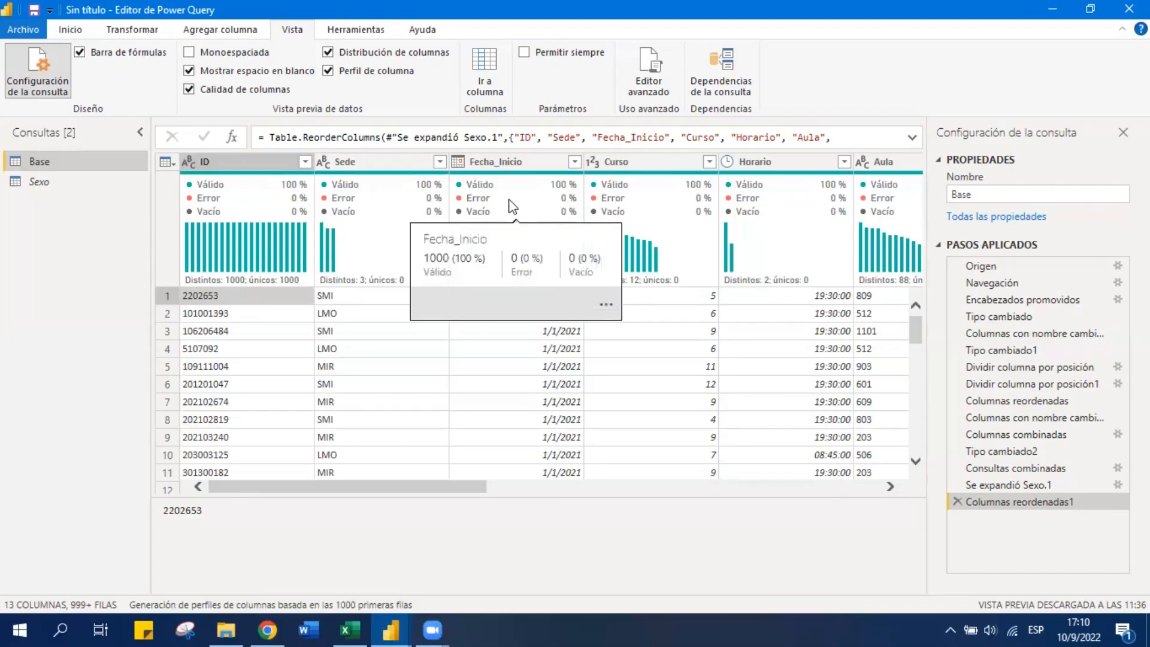
View the ID column's statistics and value distribution, and return to the row preview
left_click(452, 478)
left_click(449, 480)
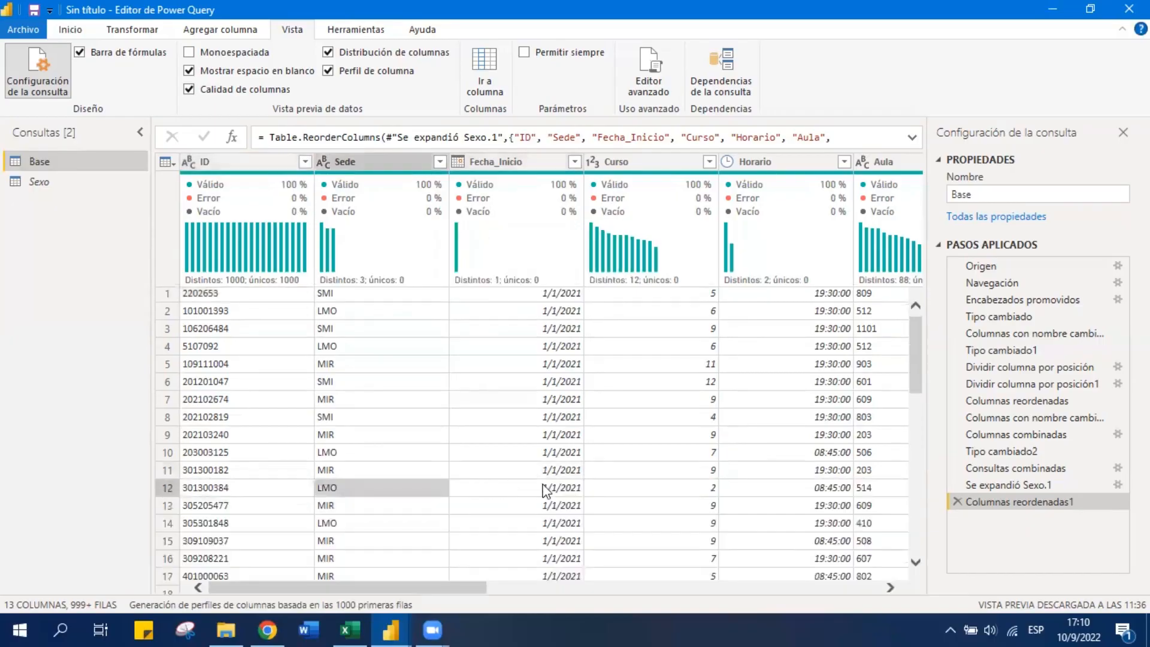
left_click(390, 297)
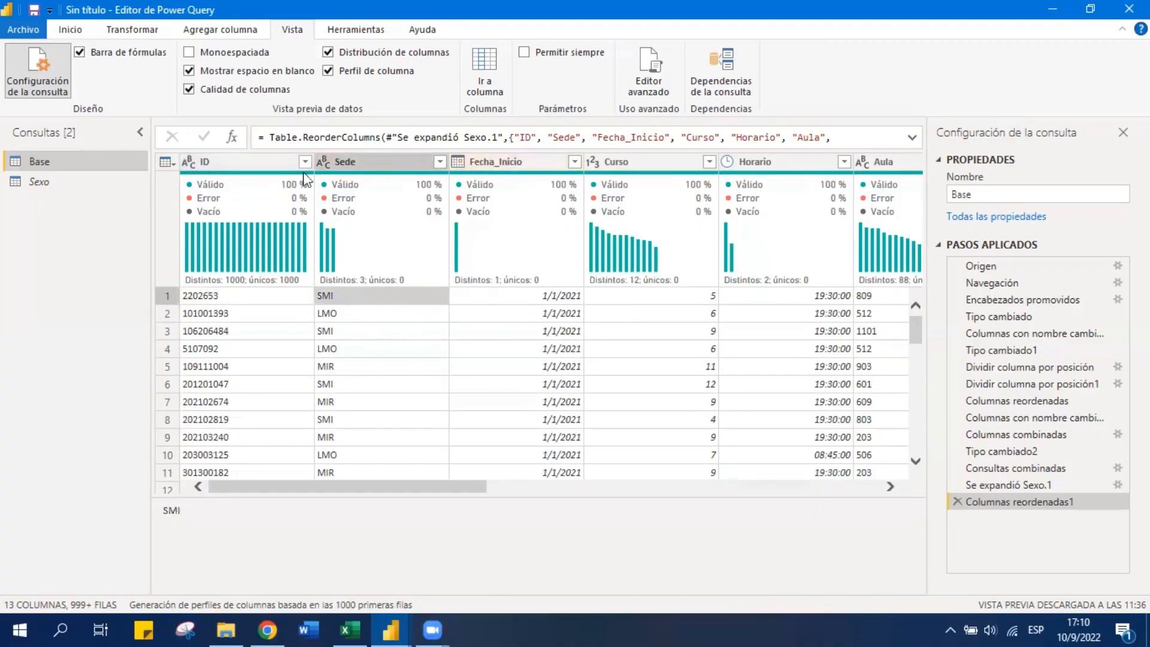
left_click(276, 164)
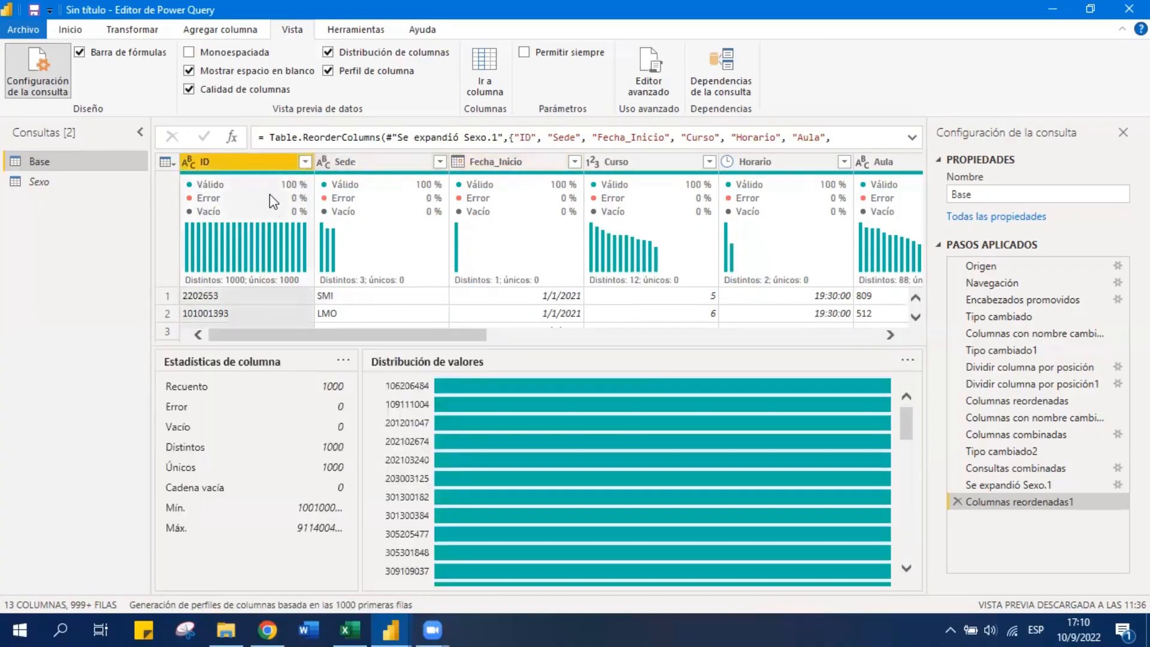
left_click(272, 297)
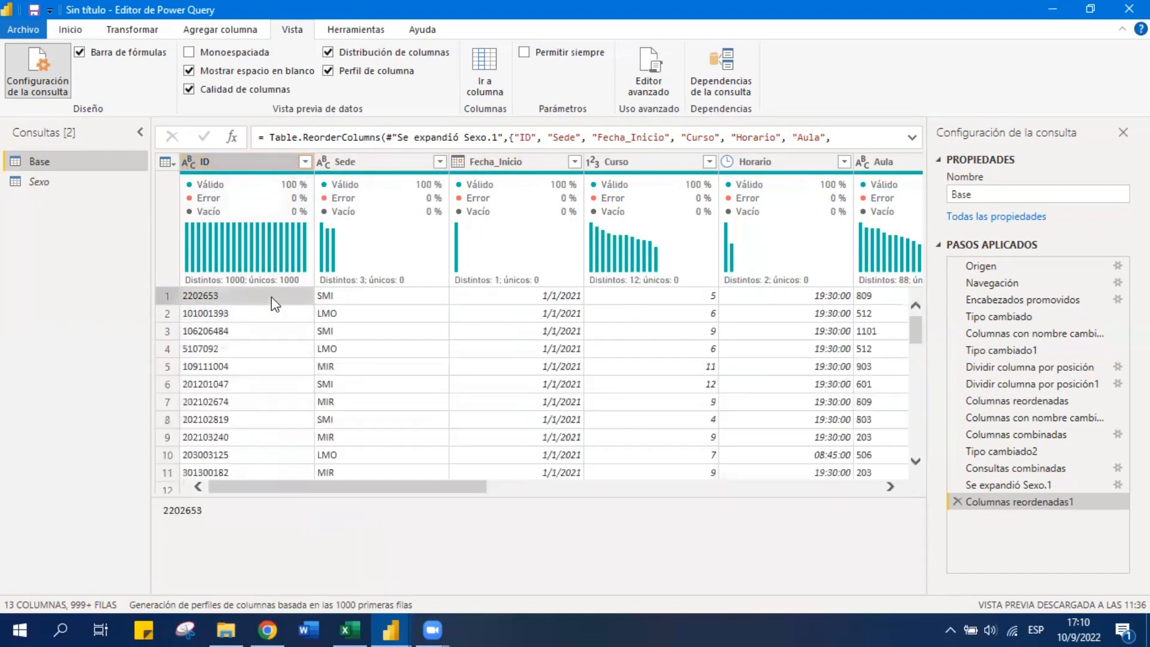
Check the ID column's list of filter values without applying a filter
left_click(304, 162)
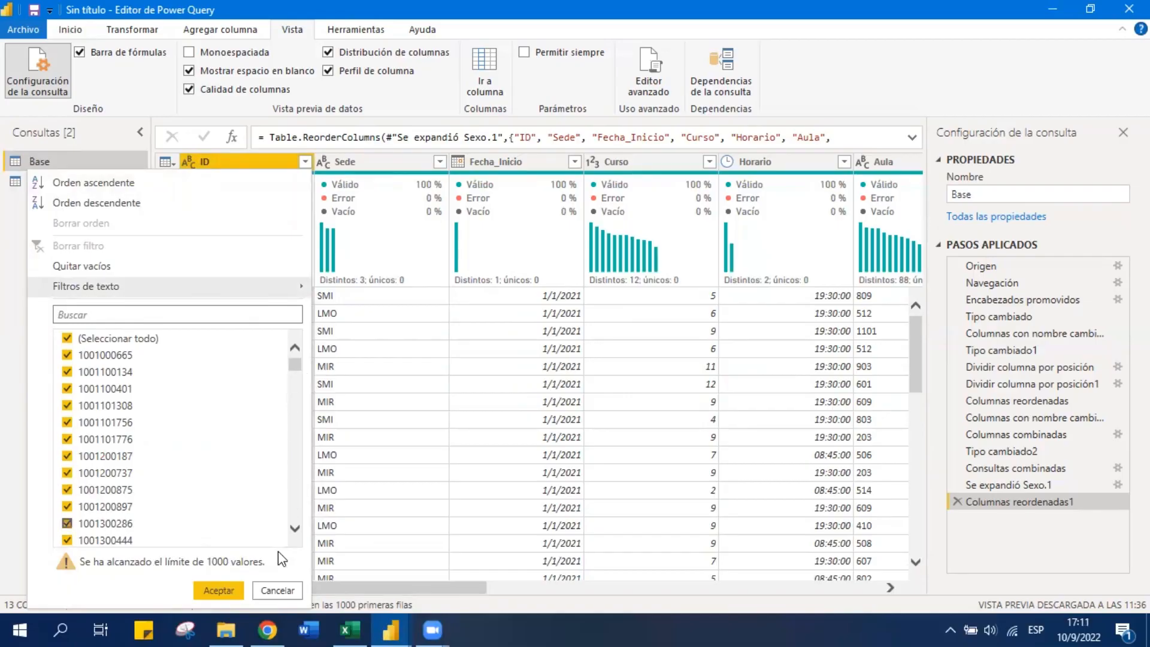
left_click(277, 590)
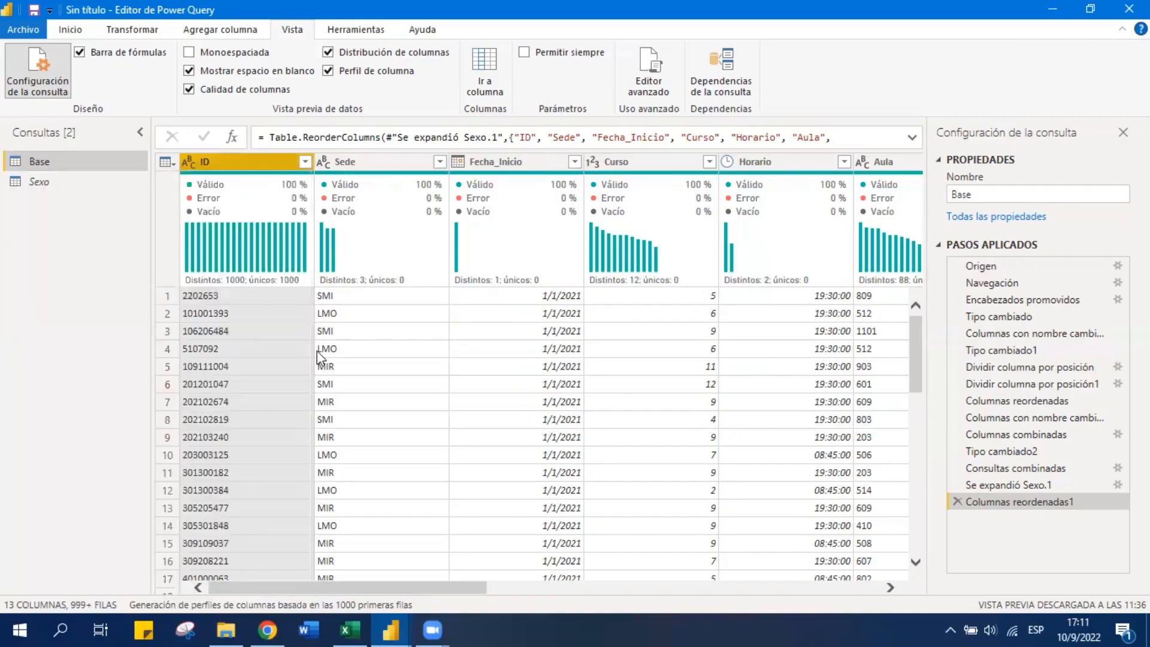
left_click(261, 353)
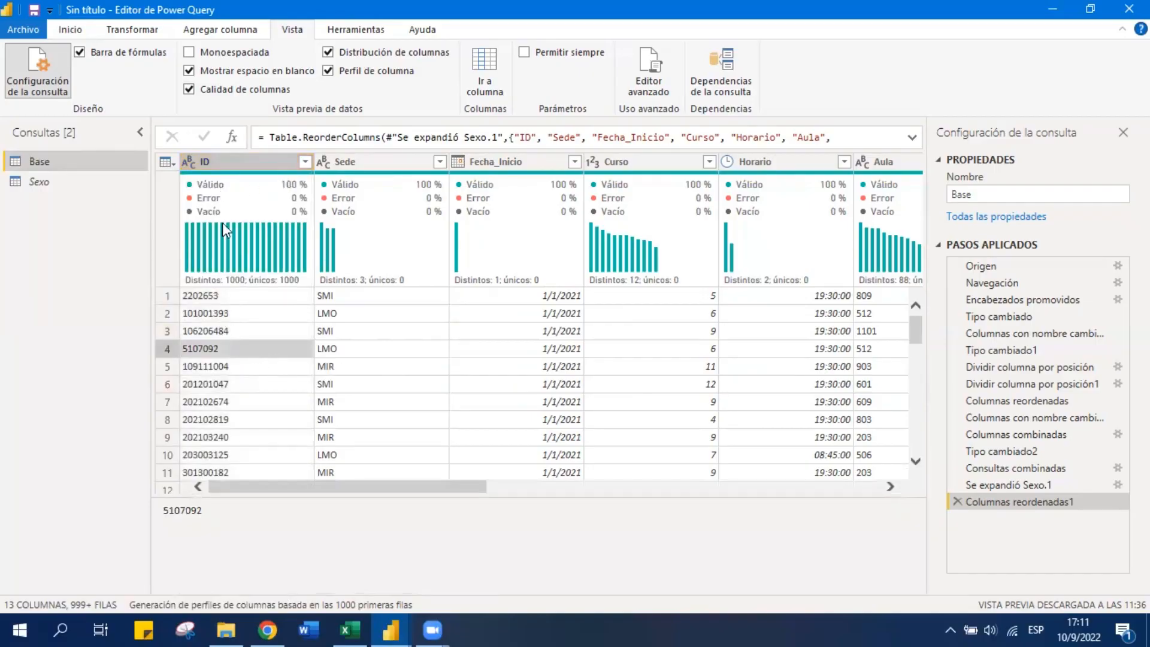
Review the valid, error and empty percentages across all columns of the Base query, from ID to Edad
left_click(224, 296)
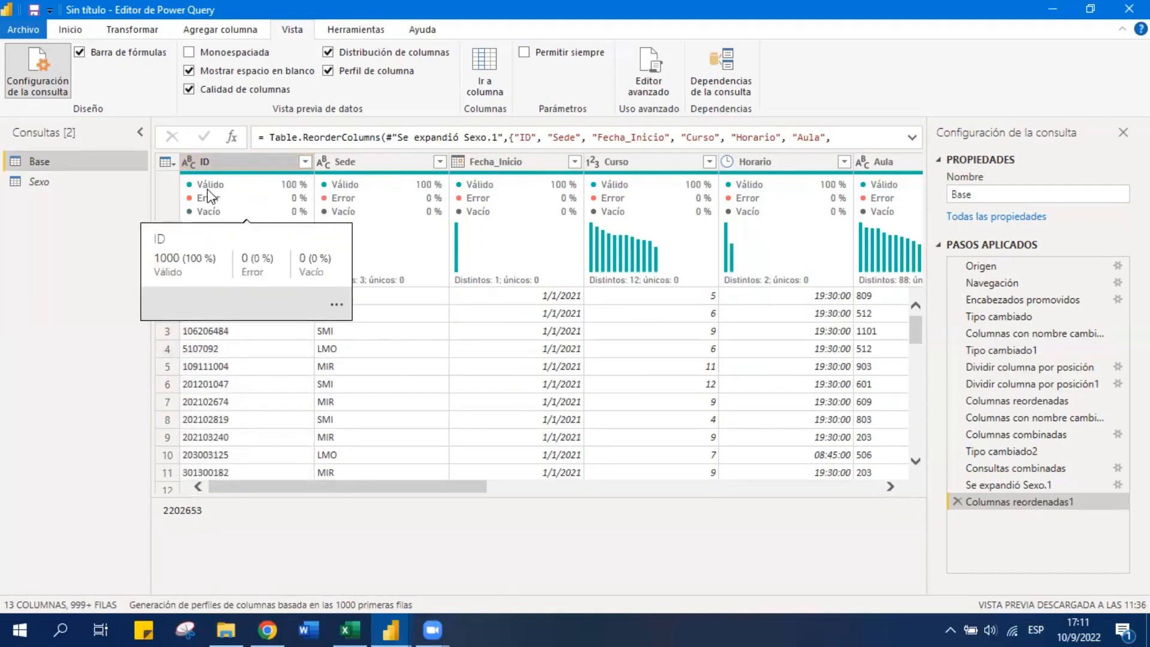
left_click_drag(441, 487, 870, 511)
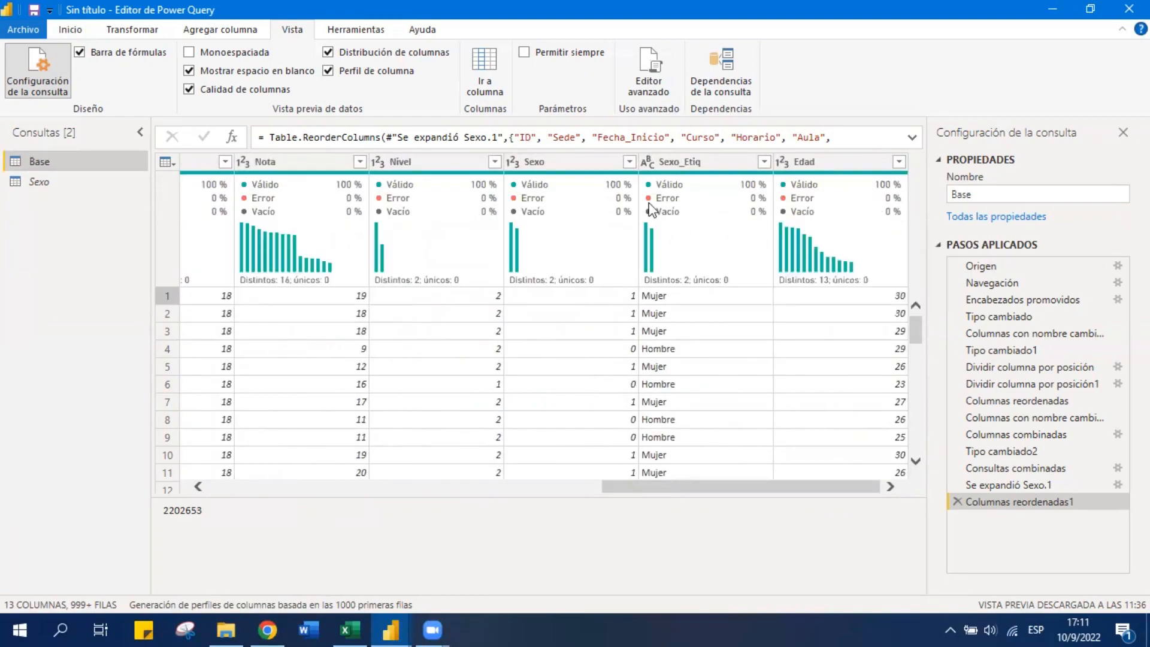
left_click_drag(861, 492, 398, 493)
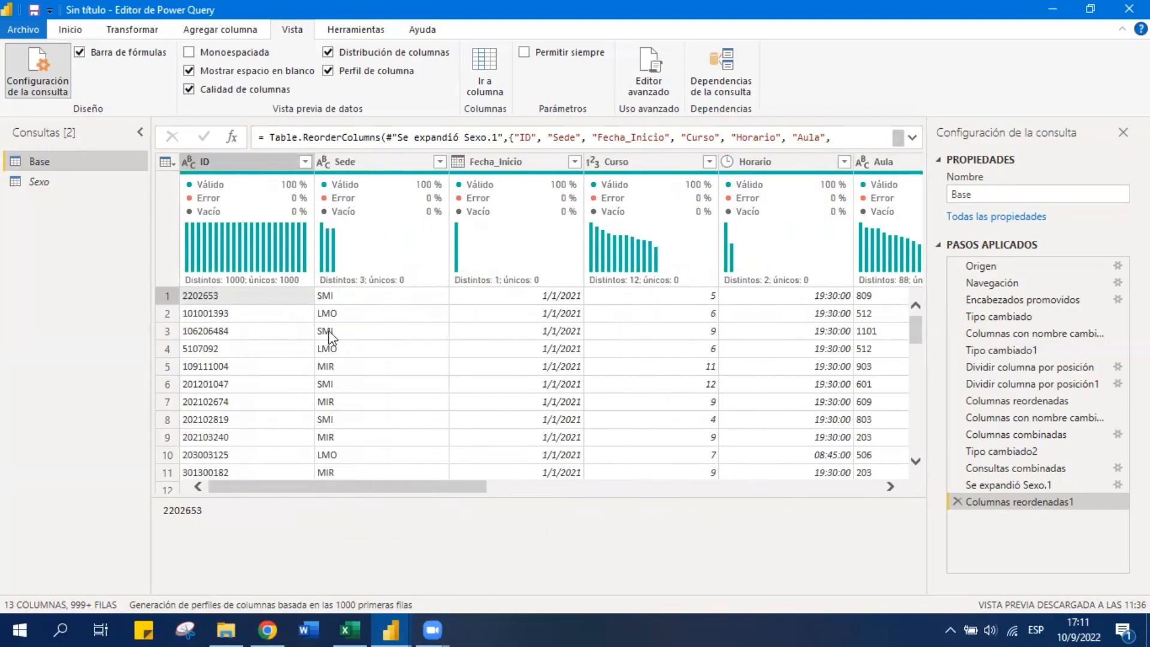
Examine the distinct and unique value distributions of the Sede, Curso and Fecha_Inicio columns against their row values
left_click(353, 296)
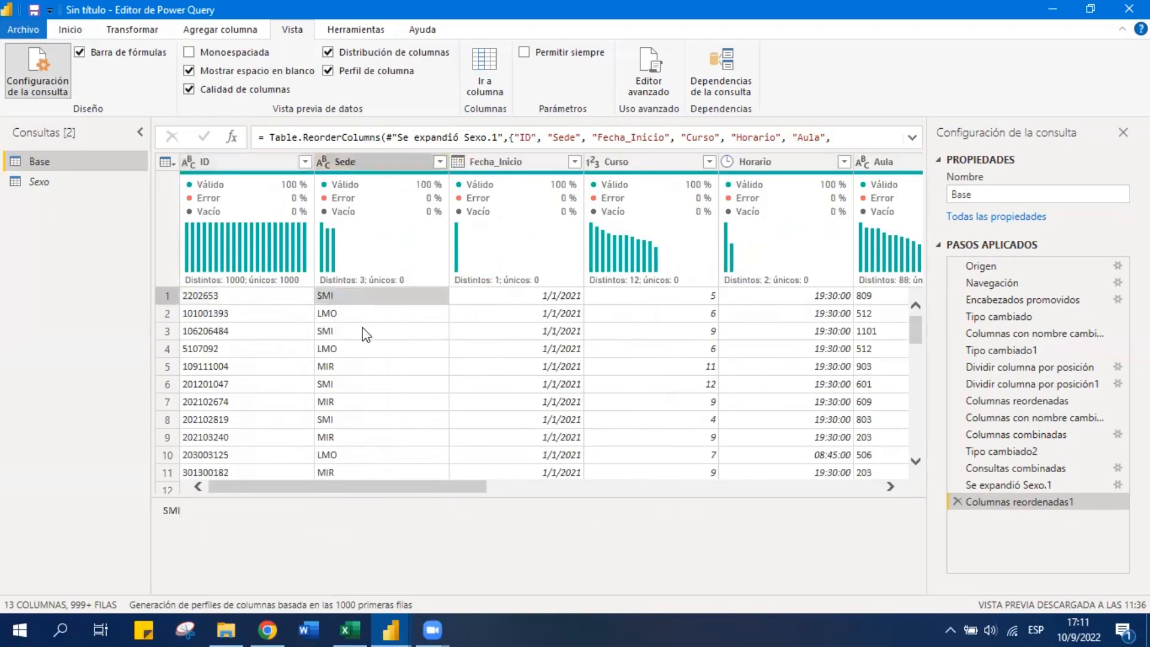
mouse_move(322, 250)
mouse_move(328, 253)
left_click(672, 298)
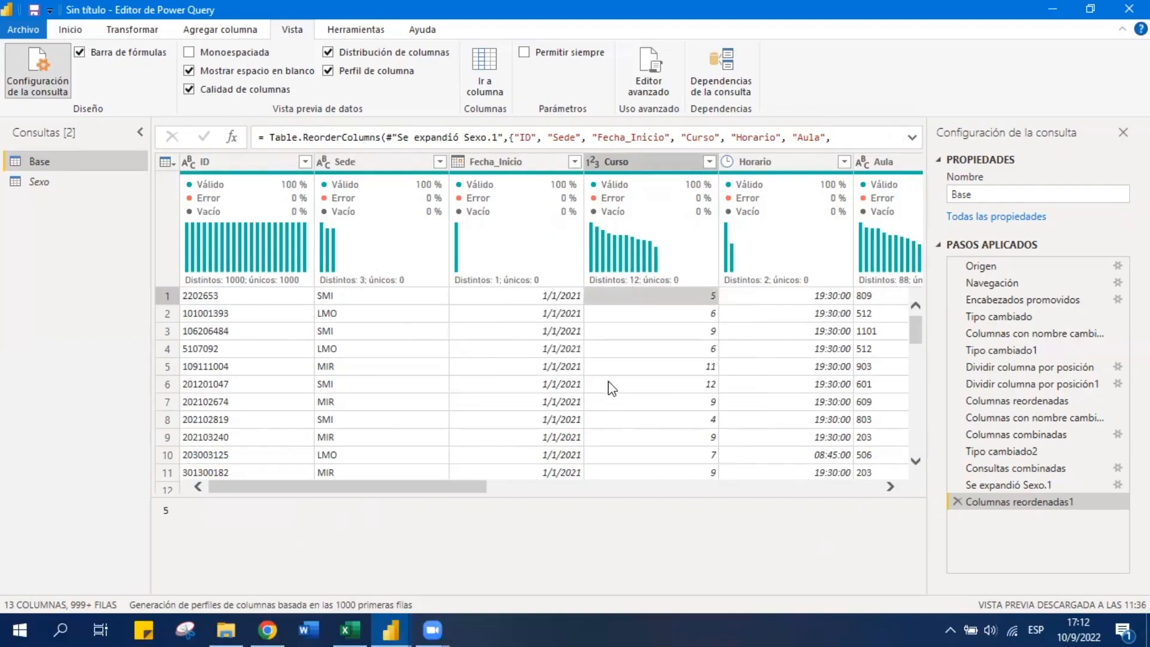
left_click(513, 295)
left_click(513, 312)
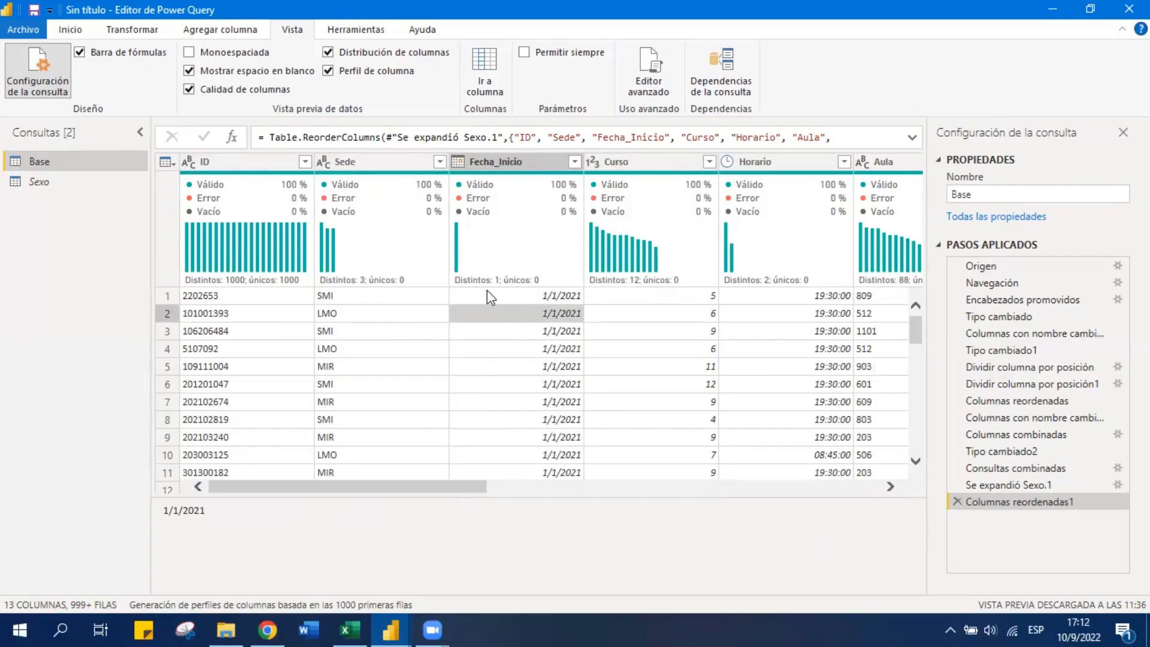
mouse_move(477, 290)
left_click(507, 295)
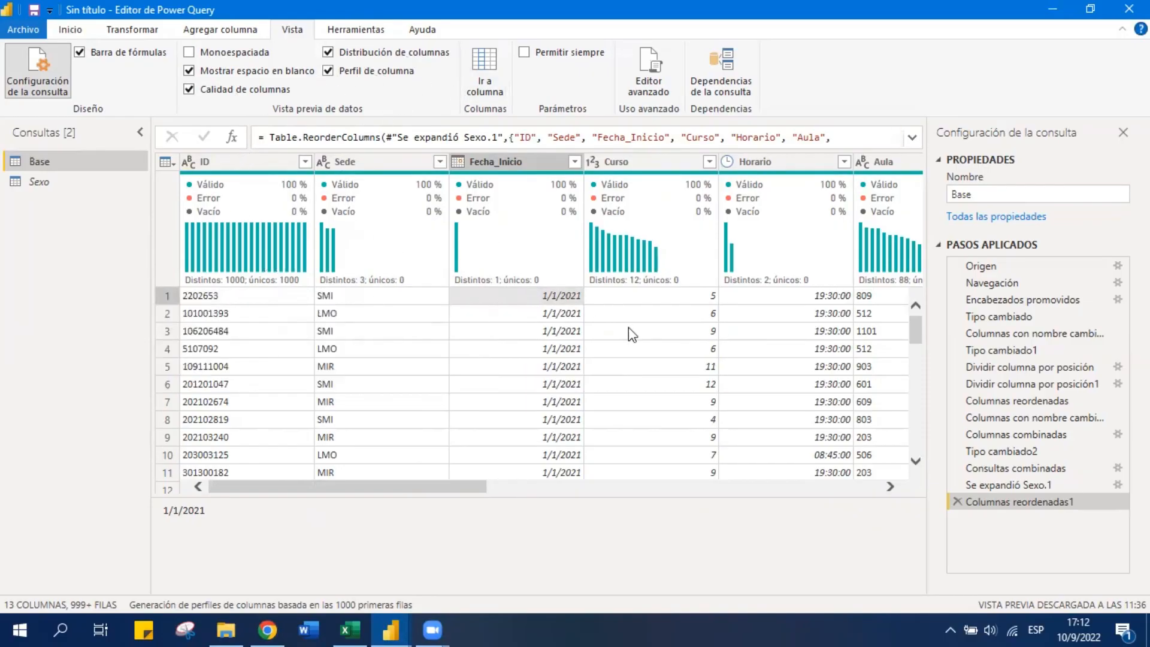
View the Edad column's full statistics and value distribution
left_click_drag(470, 488, 838, 475)
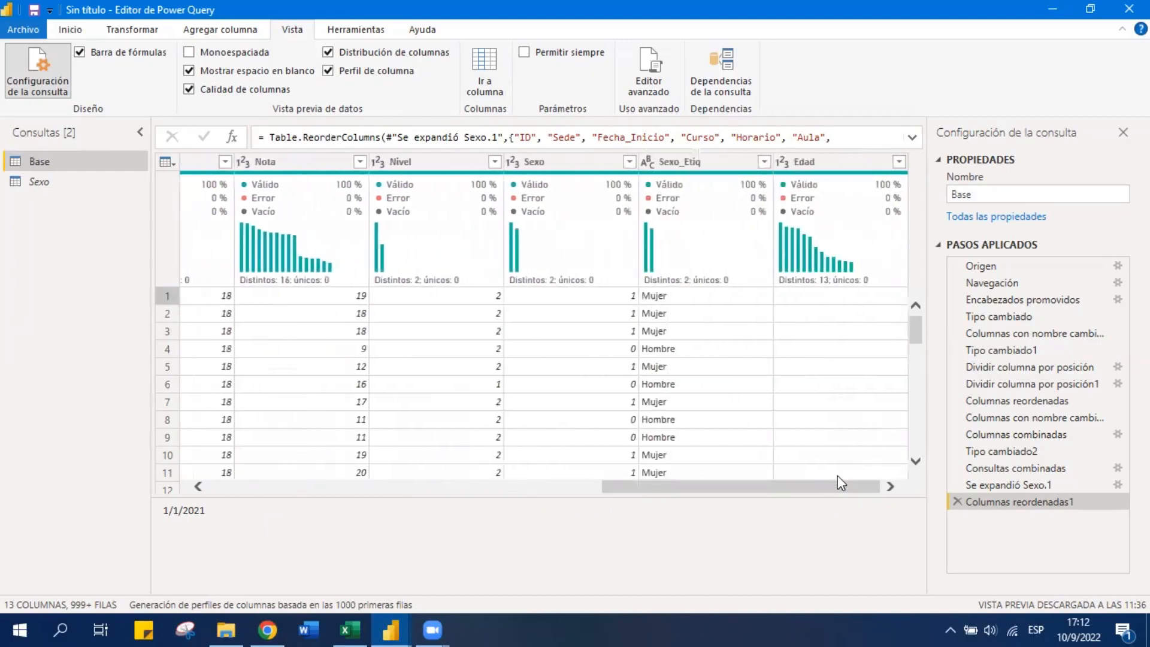
left_click(812, 164)
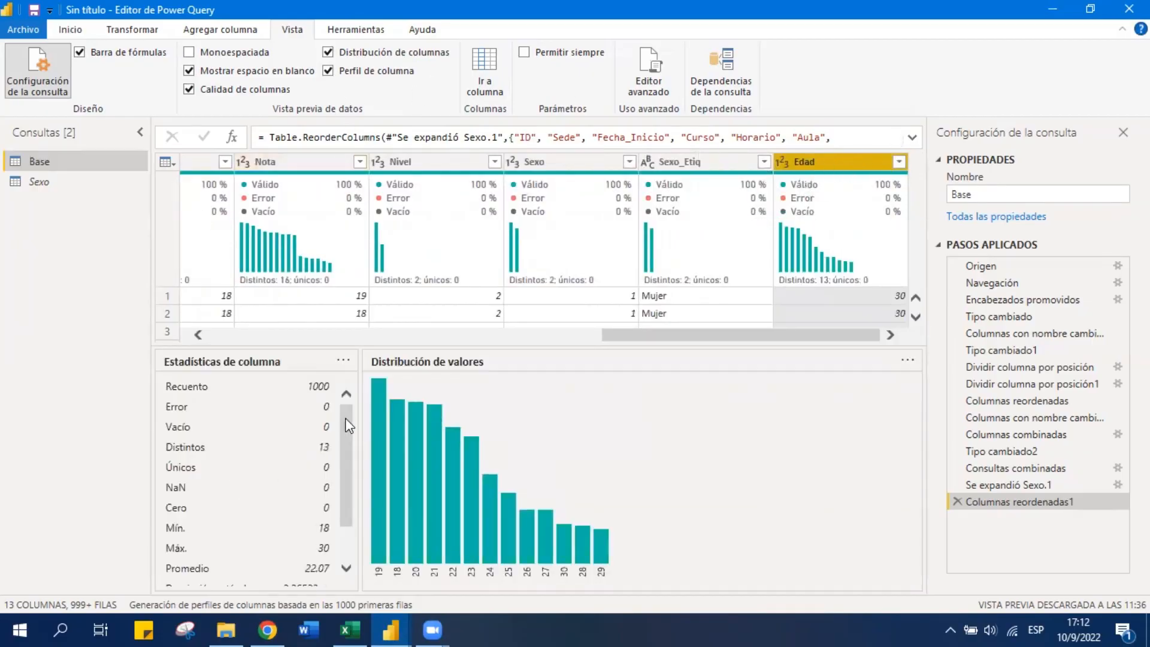
scroll(345, 473, "down", 2)
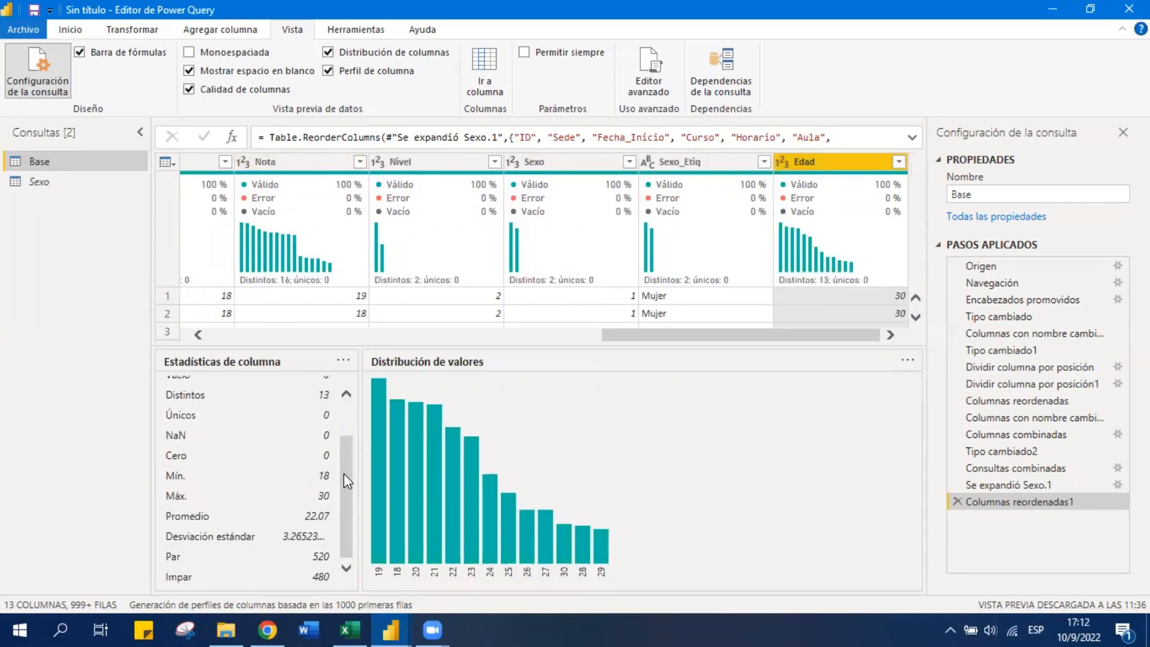
scroll(344, 473, "up", 2)
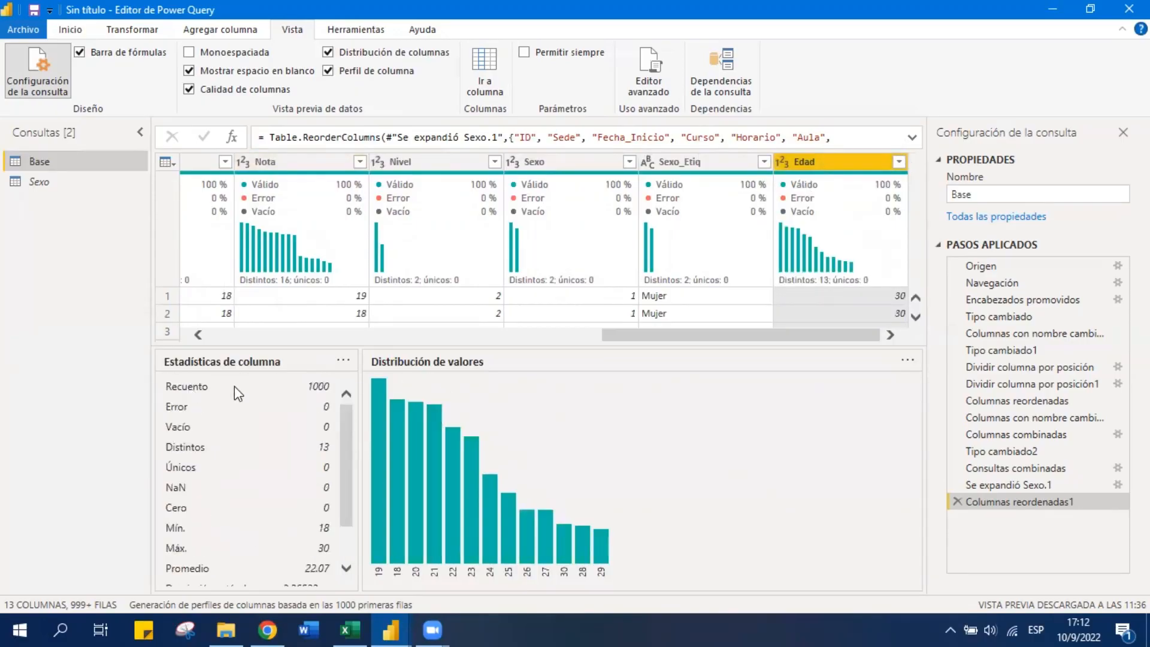
Check the options offered for Edad's statistics and value distribution without applying any, rereading the remaining statistics
left_click(344, 360)
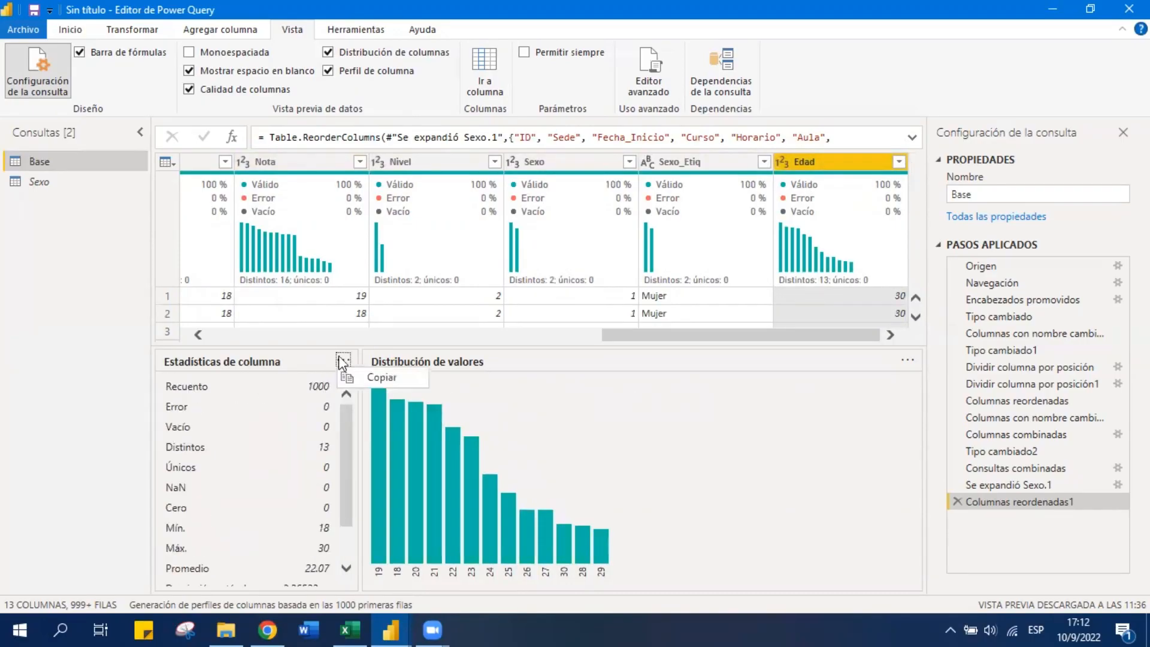
left_click(297, 405)
left_click_drag(343, 419, 343, 449)
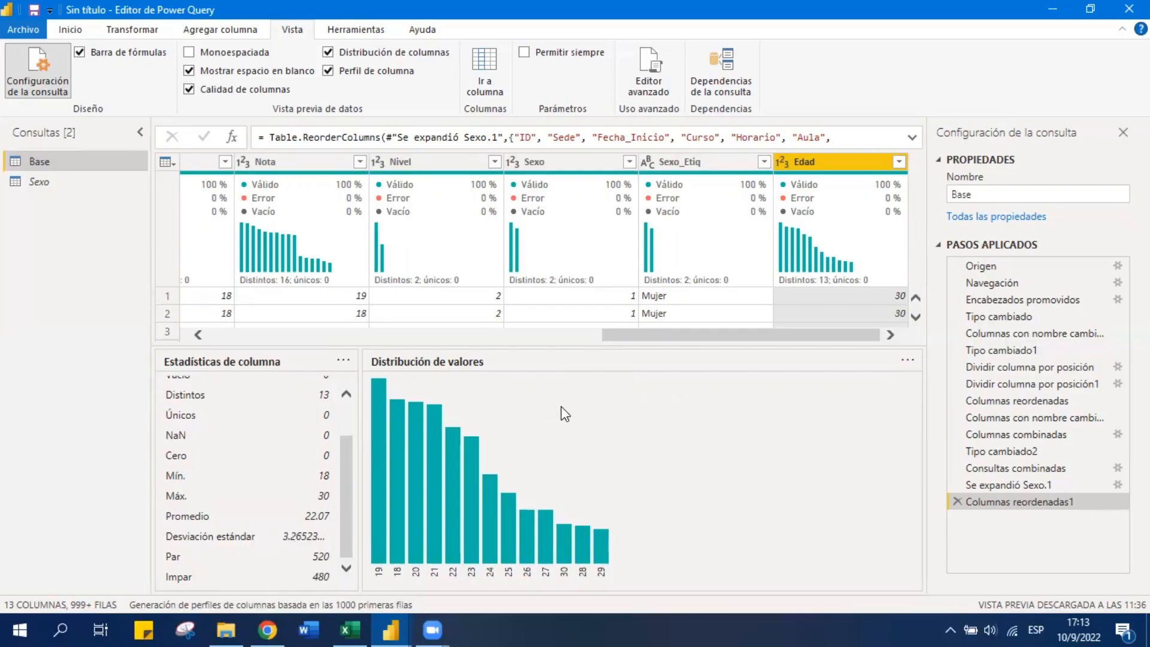
left_click(906, 362)
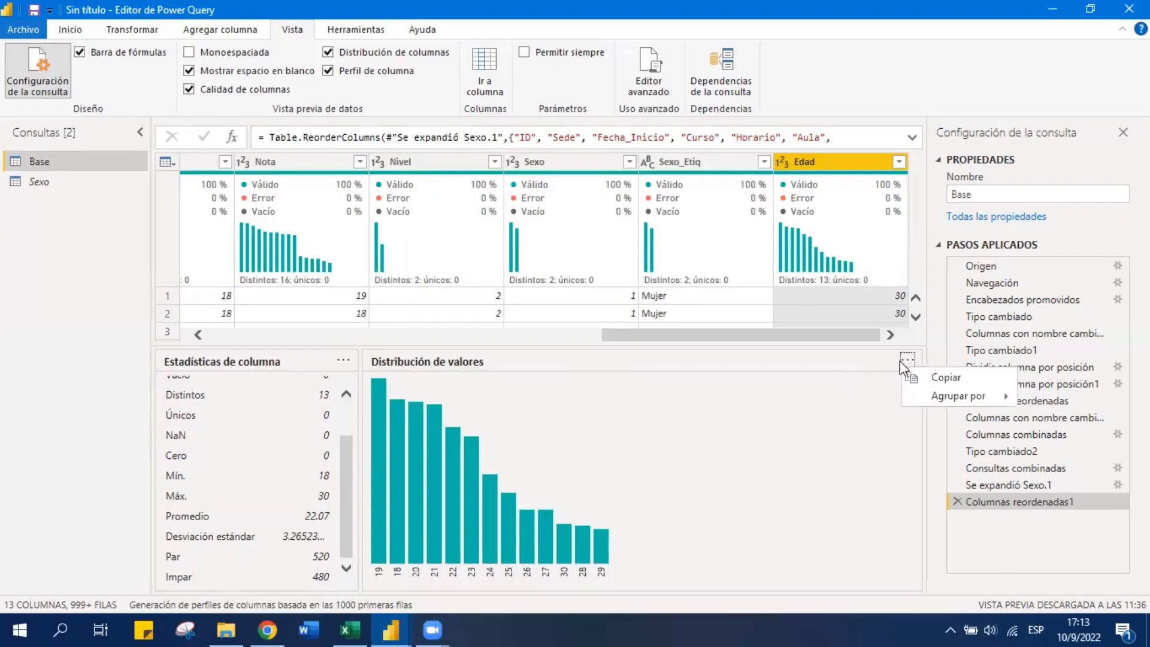
left_click(705, 434)
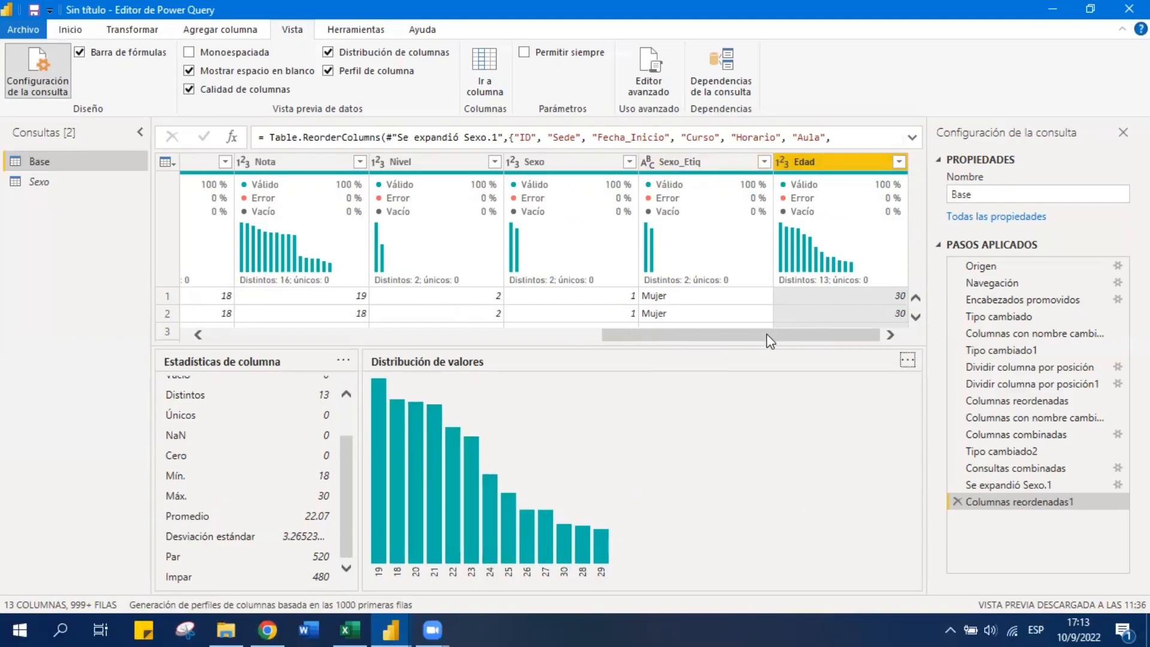
left_click_drag(769, 340, 310, 341)
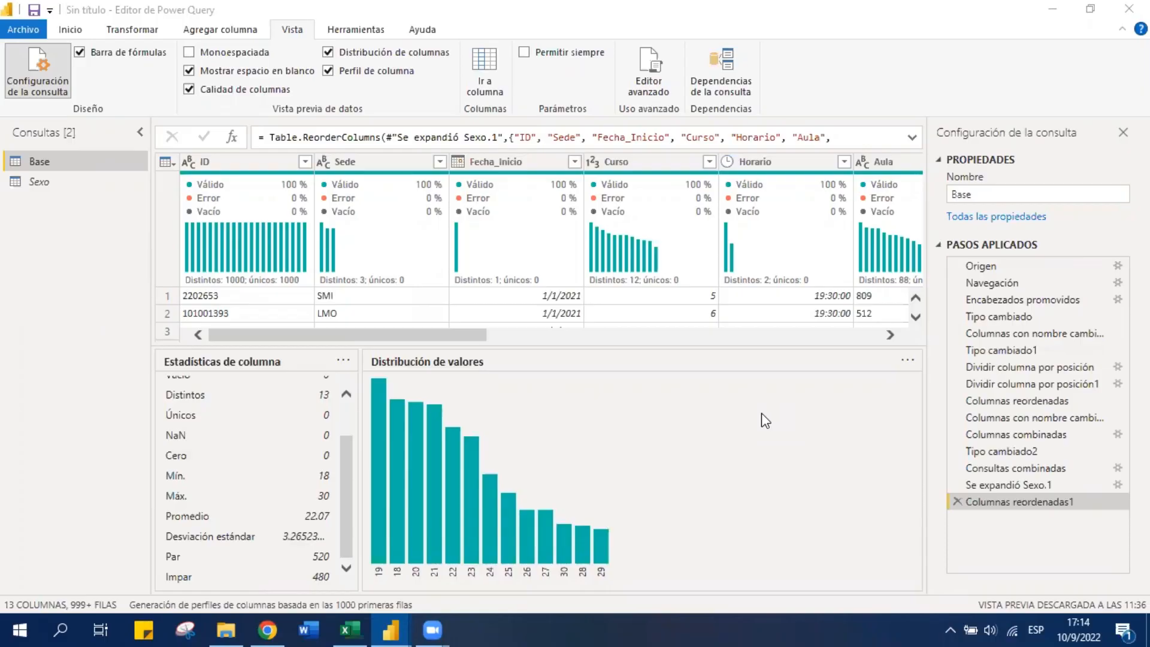
Start a custom column in the Base query and name it Tasa Asistencia
left_click(138, 30)
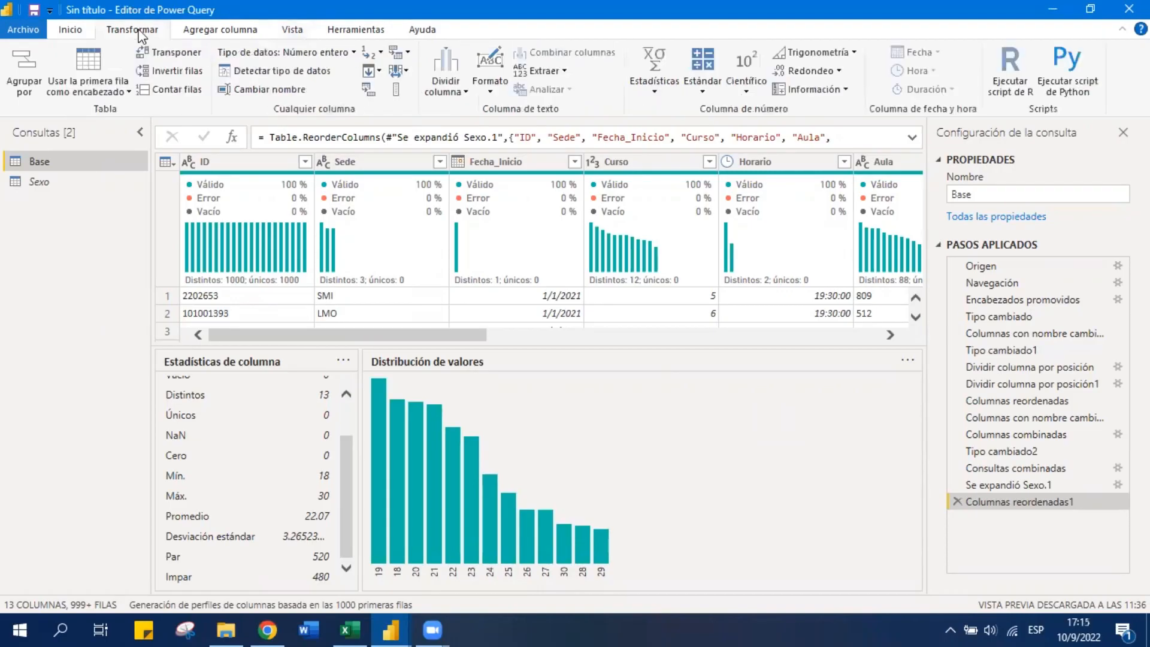
left_click(224, 28)
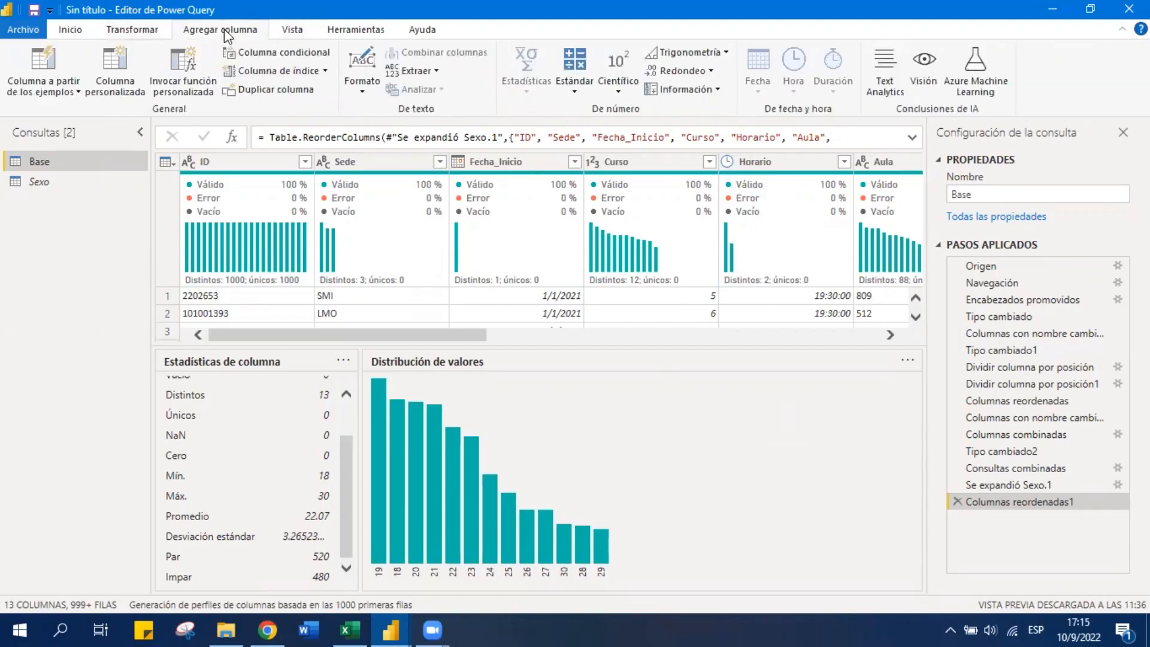
left_click(121, 72)
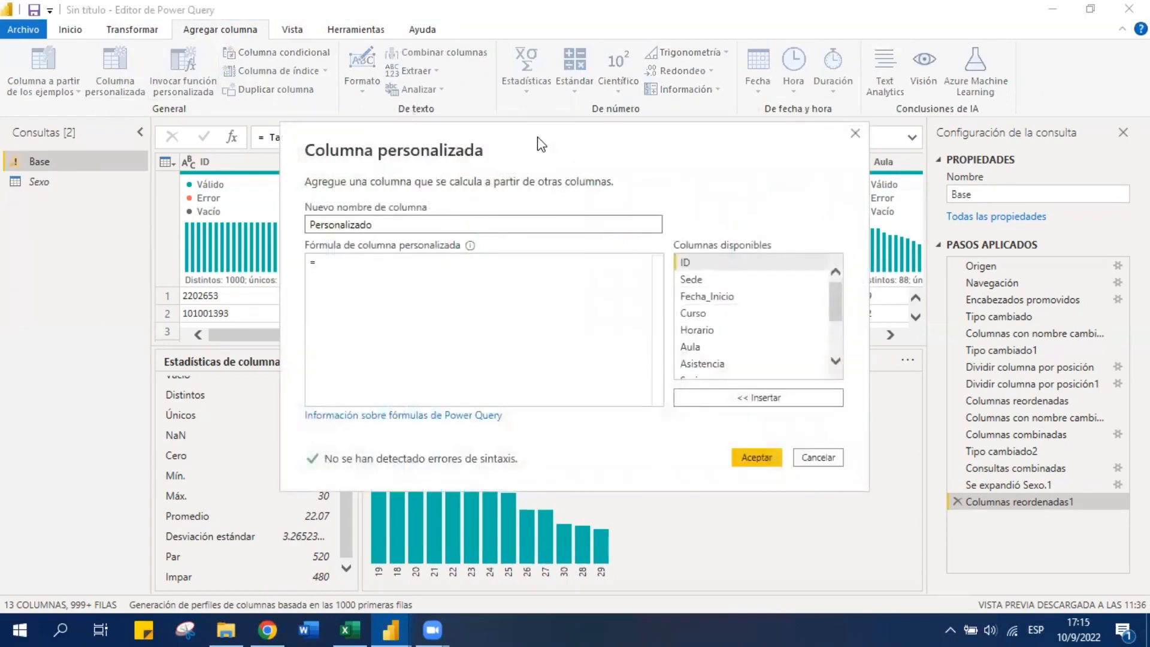
left_click_drag(537, 137, 539, 194)
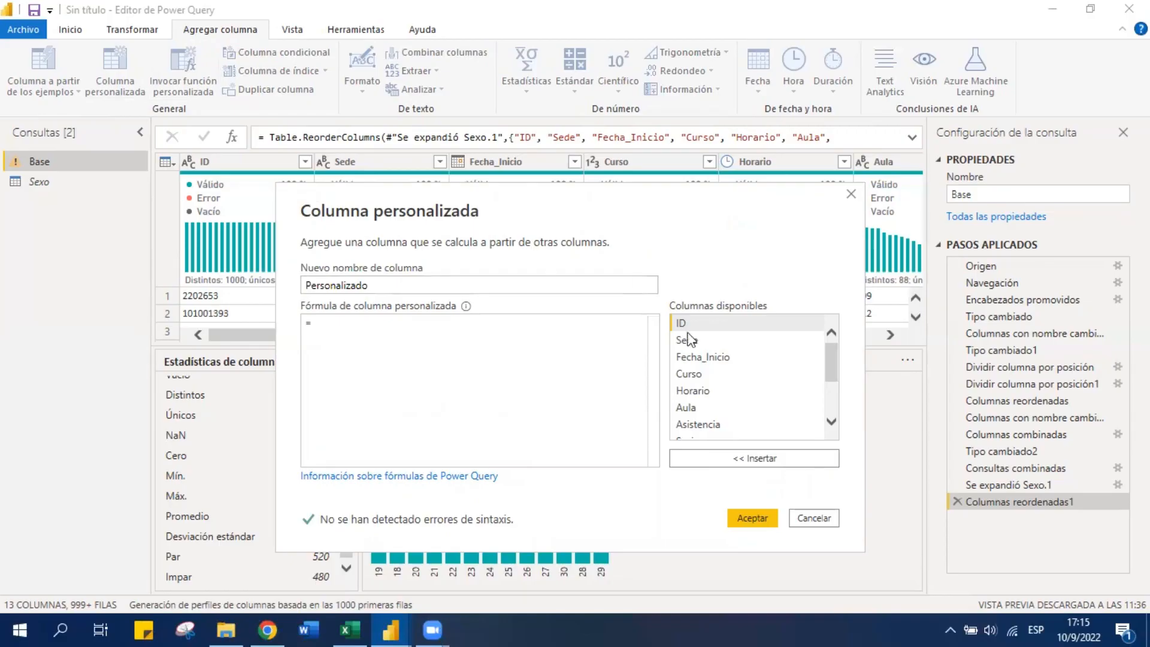
left_click_drag(835, 362, 833, 393)
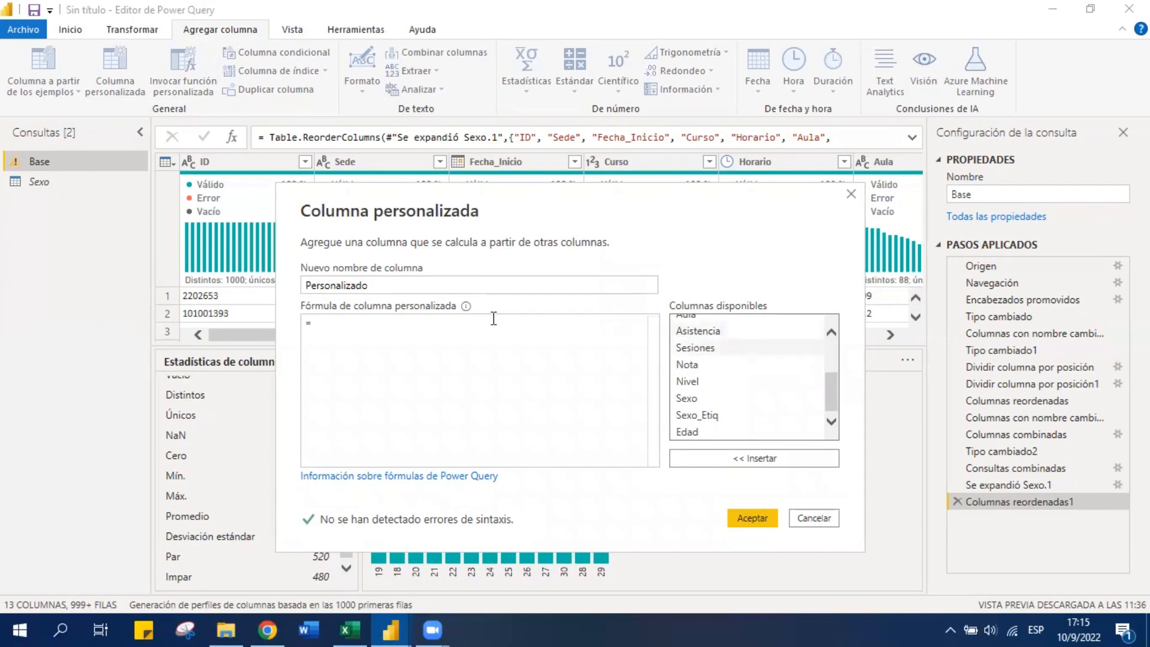
double_click(383, 286)
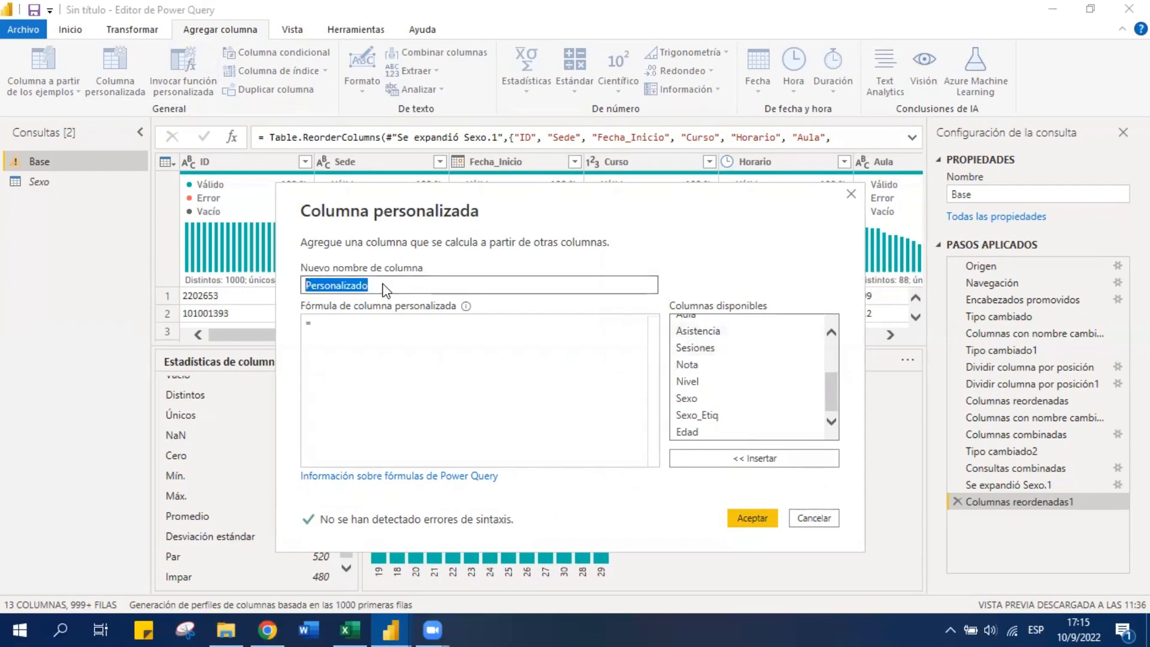
type("Tasa Asistencia")
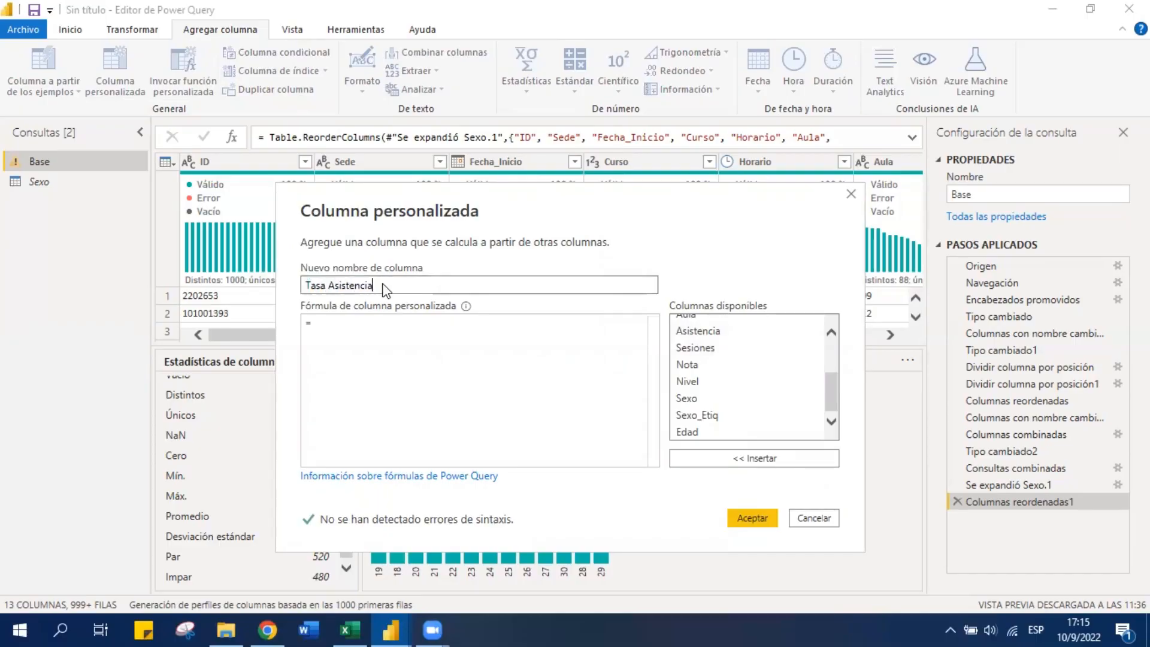
Define the custom column's formula as [Asistencia]/[Sesiones] and add it to the table
left_click(428, 330)
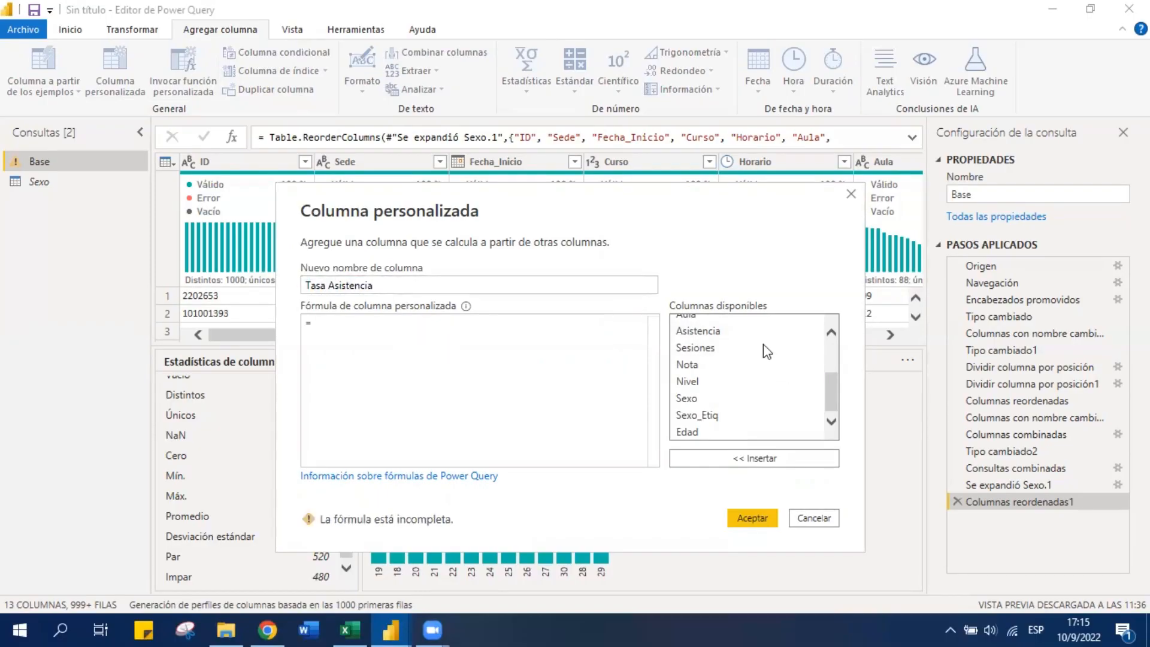
double_click(713, 332)
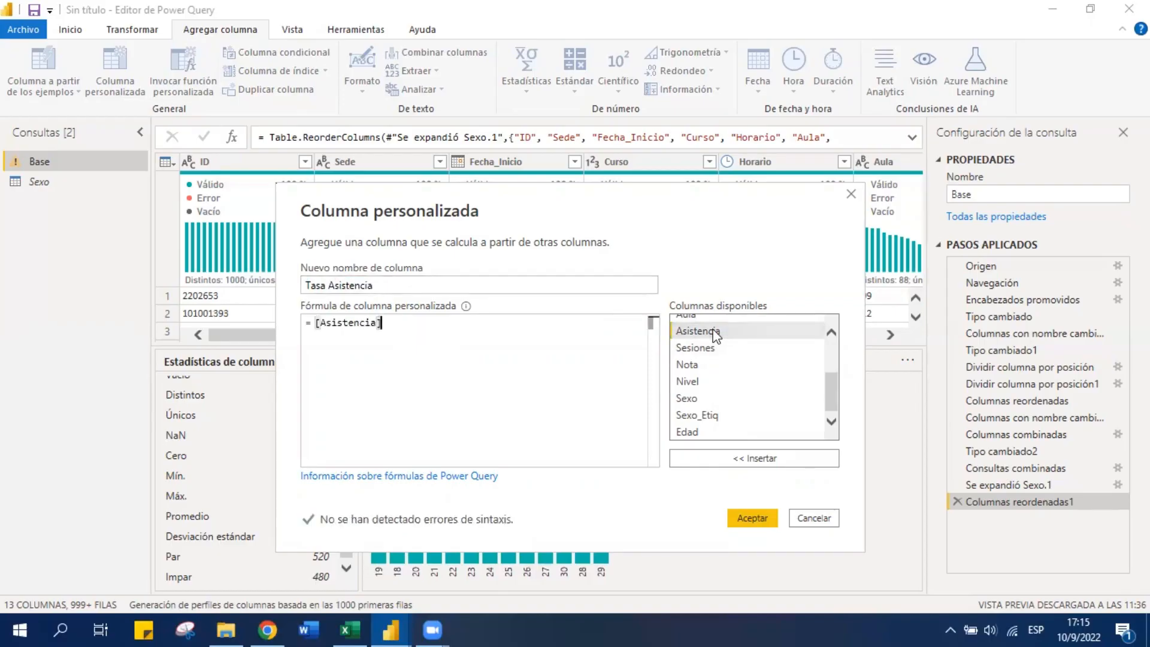
type("/")
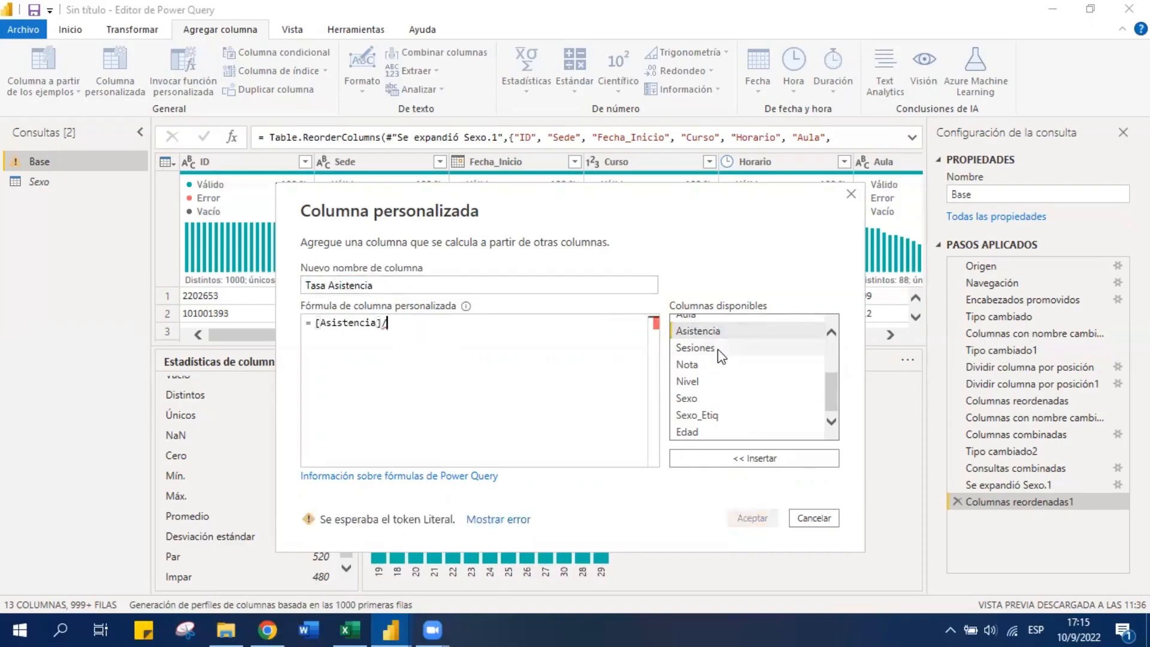
left_click(718, 349)
double_click(718, 349)
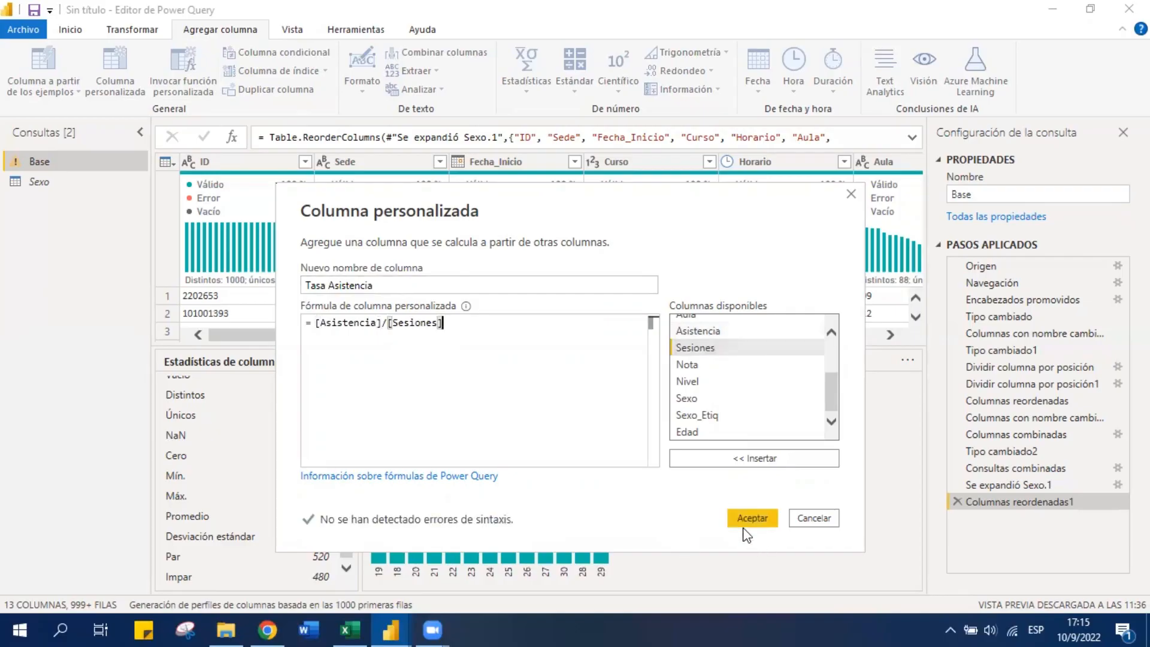
left_click(756, 519)
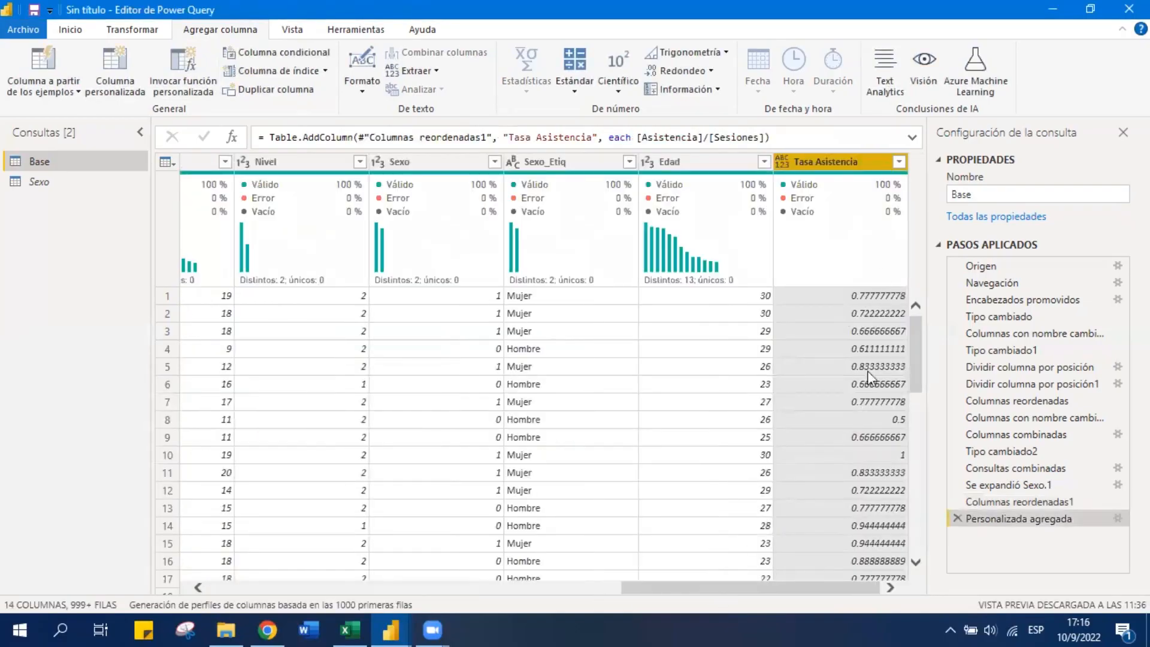
Change the Tasa Asistencia column's data type to decimal number (Número decimal)
right_click(819, 161)
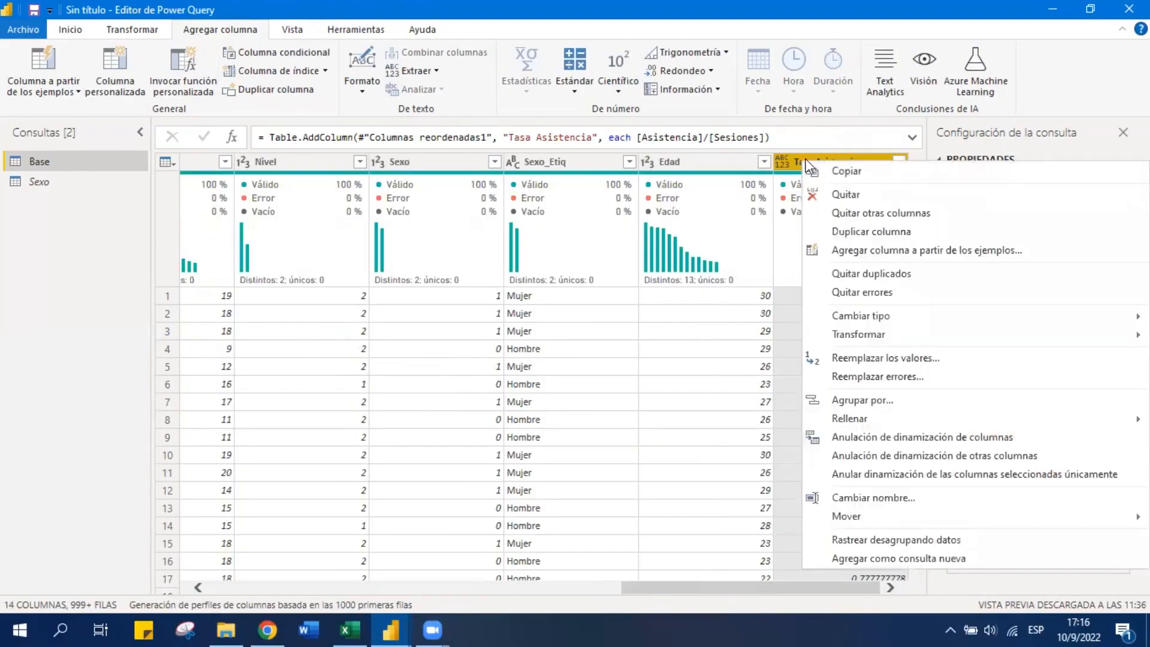
left_click(855, 316)
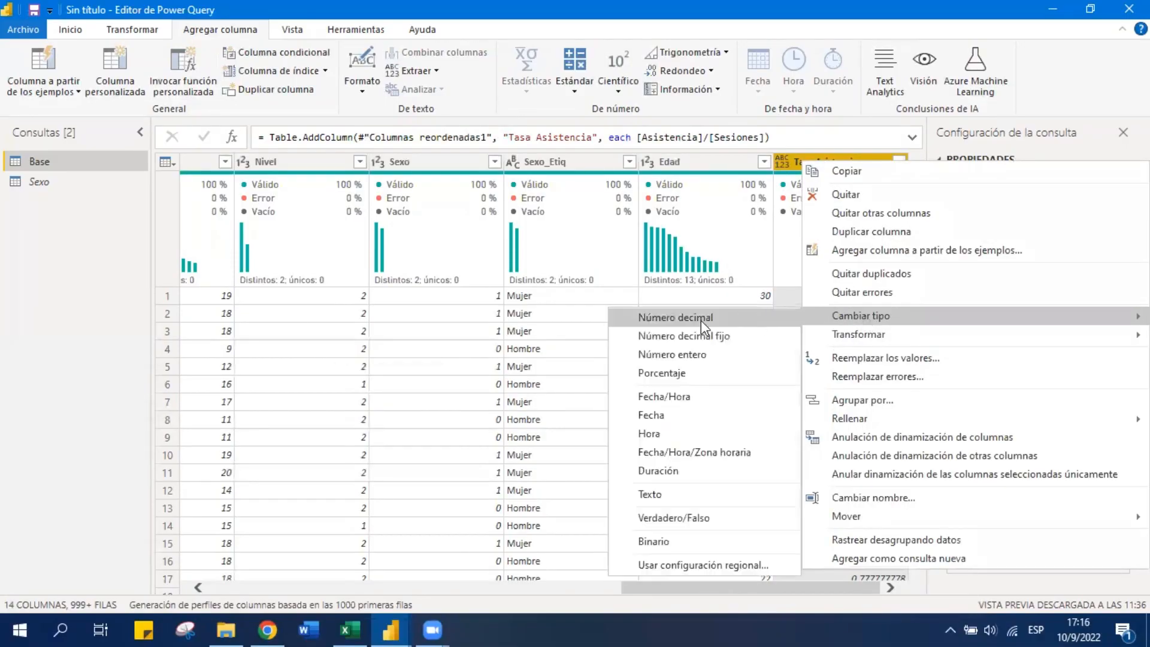
left_click(737, 325)
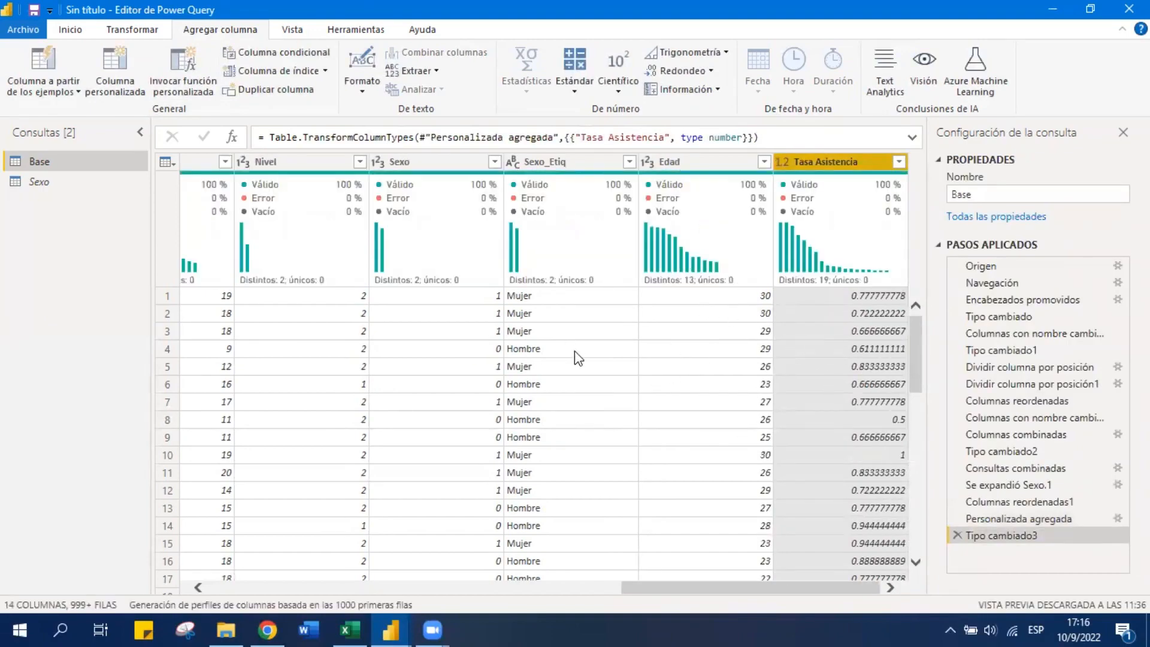
Close the query editor and apply the changes to the Base query with Cerrar y aplicar
left_click(70, 31)
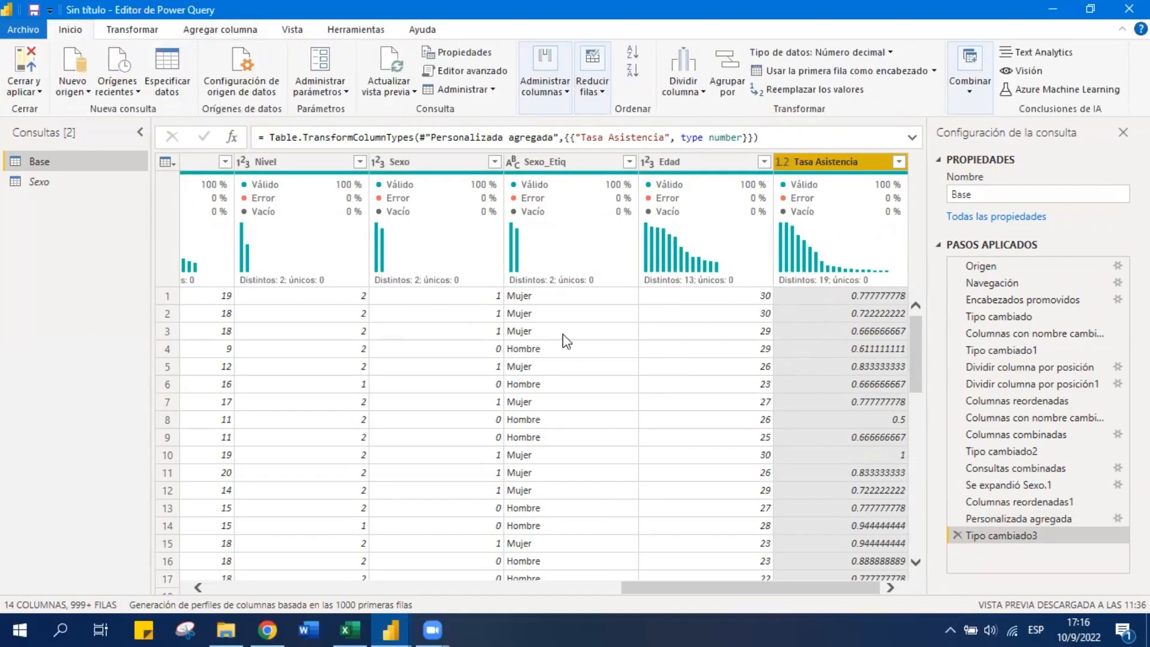
left_click_drag(746, 588, 343, 577)
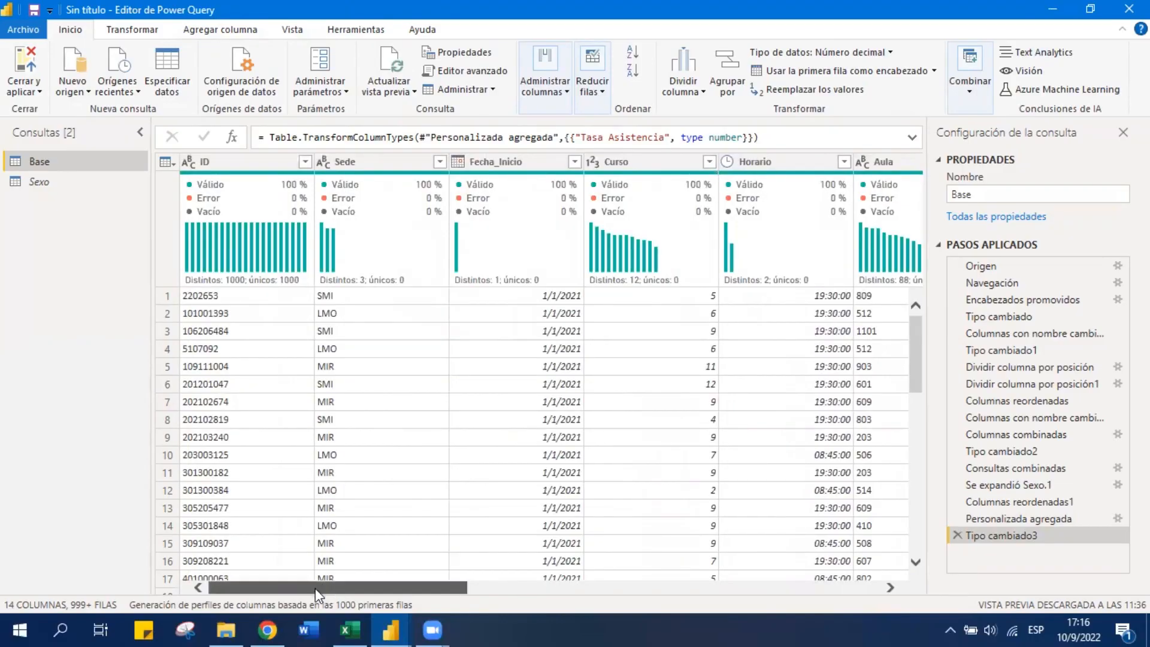
left_click_drag(315, 588, 728, 588)
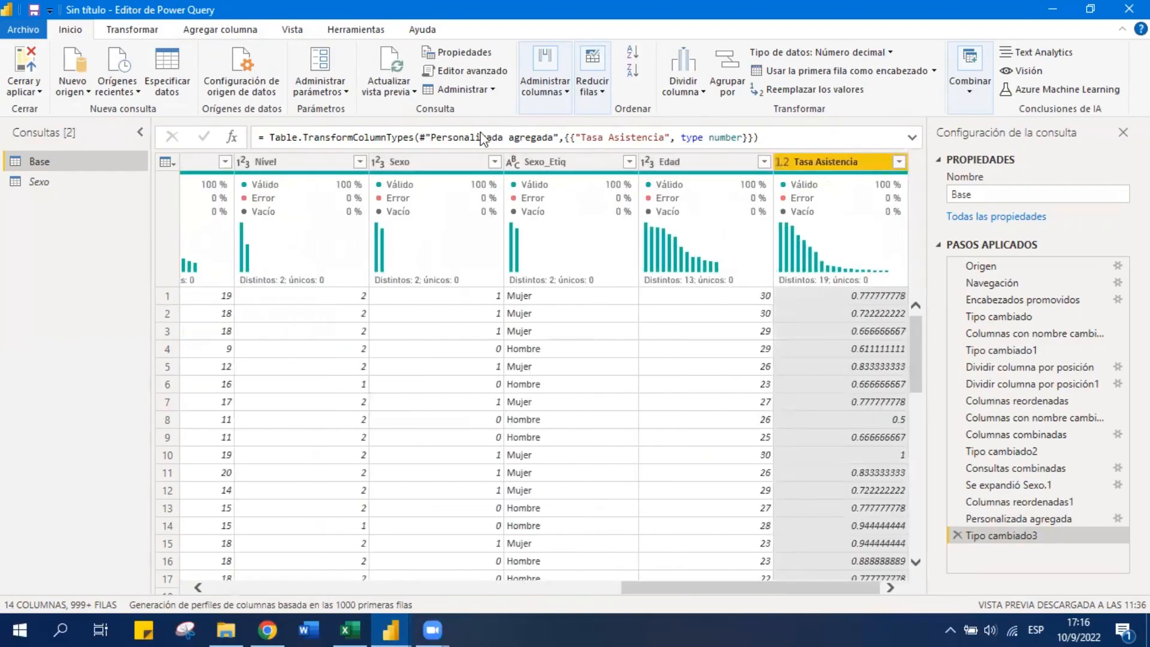
left_click(27, 90)
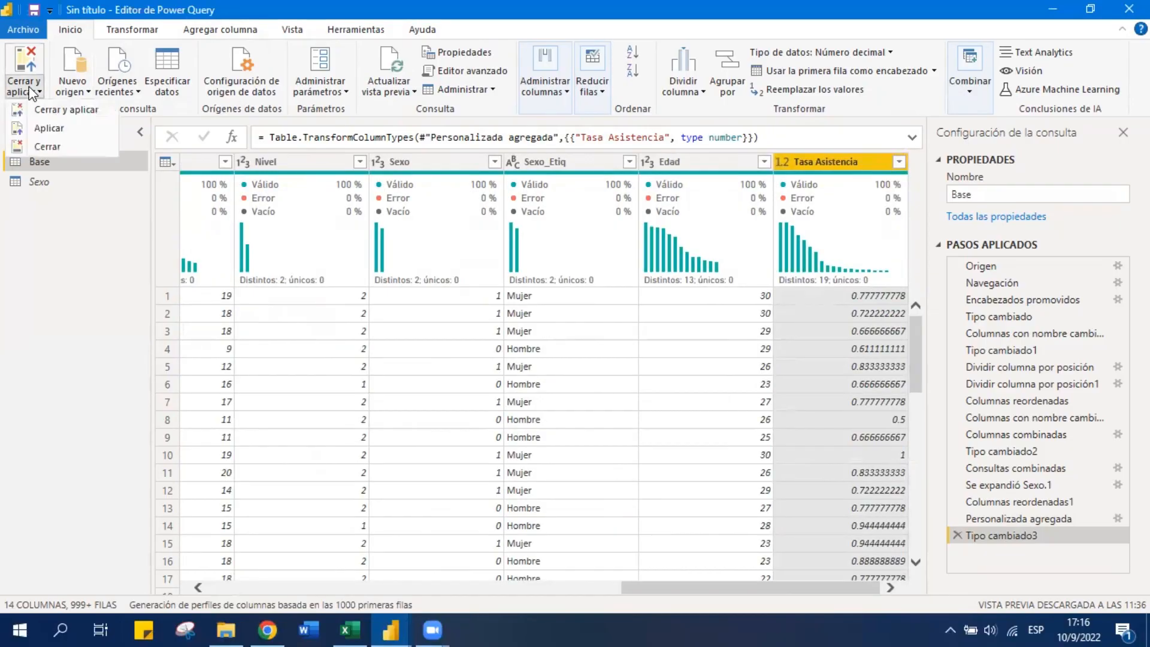
left_click(61, 113)
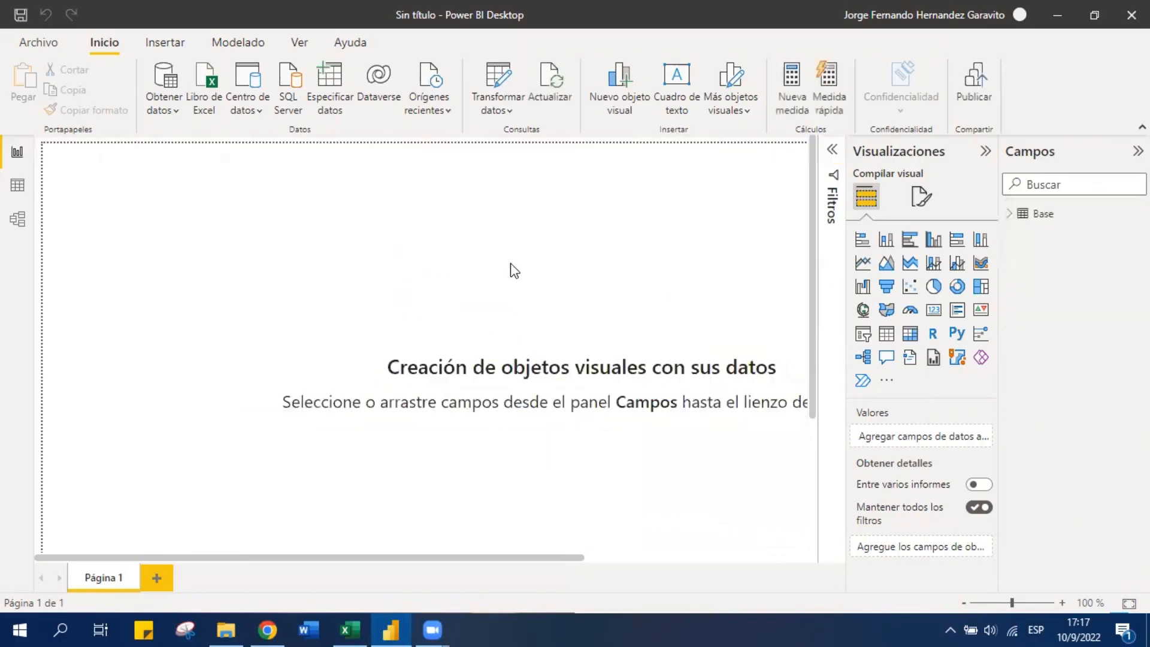
Add a table visual to Página 1 with the Base fields Sede, Nivel and Tasa Asistencia as columns, in that order
left_click(1016, 214)
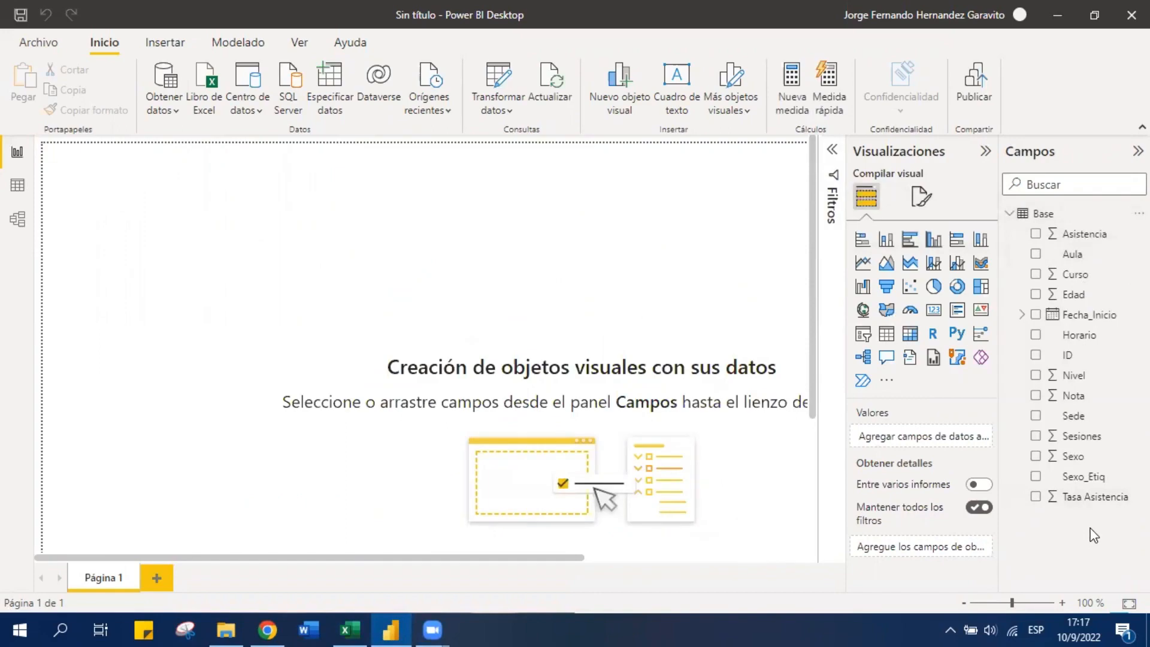
left_click(1078, 498)
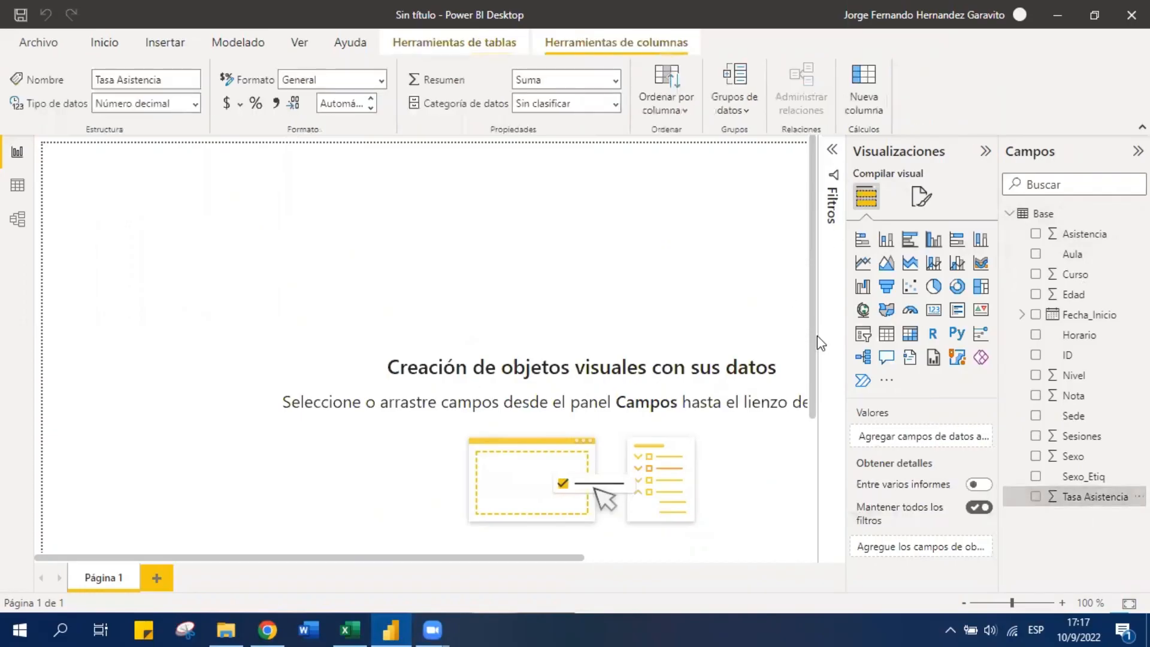
left_click(887, 334)
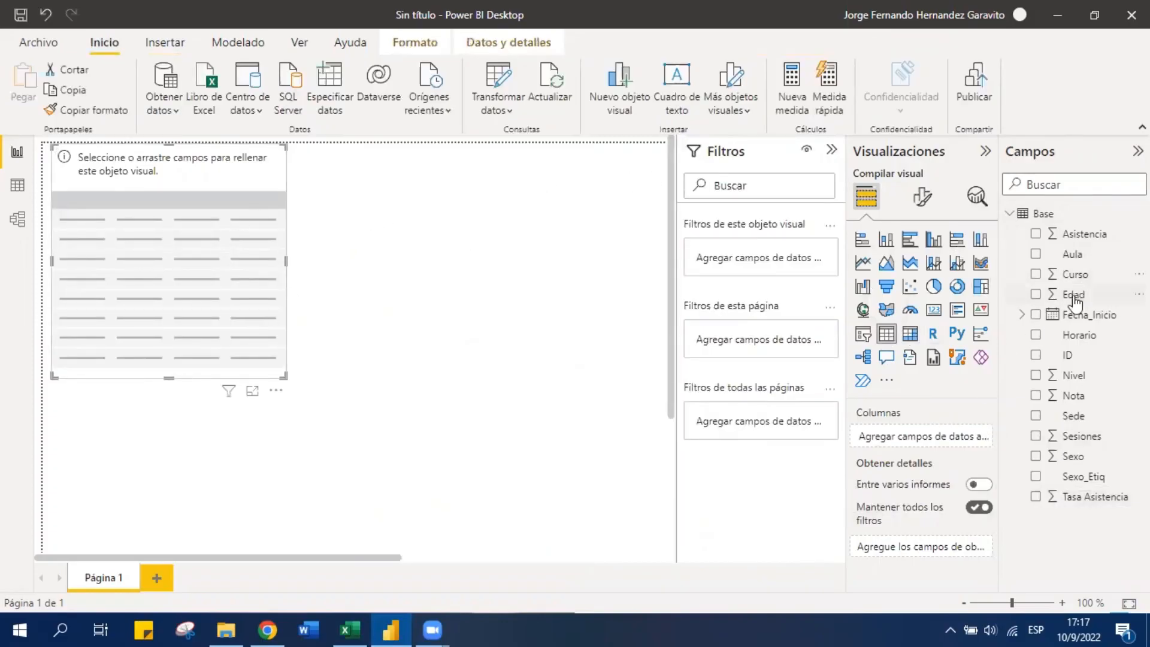
left_click_drag(1098, 275, 940, 449)
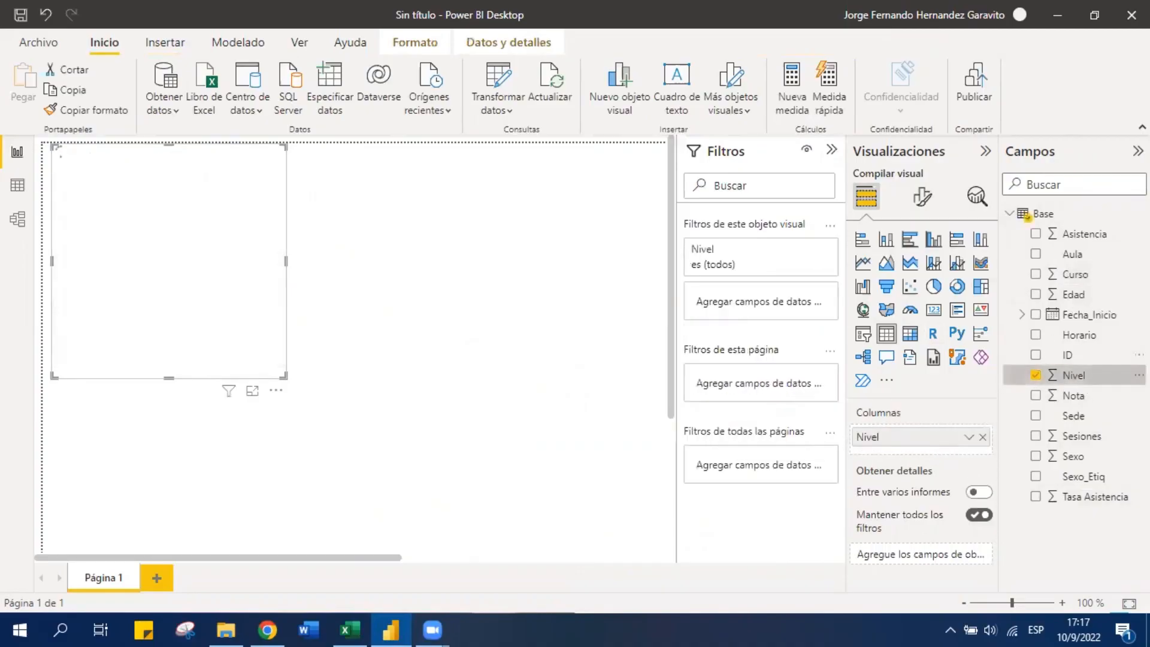
left_click_drag(1092, 418, 942, 427)
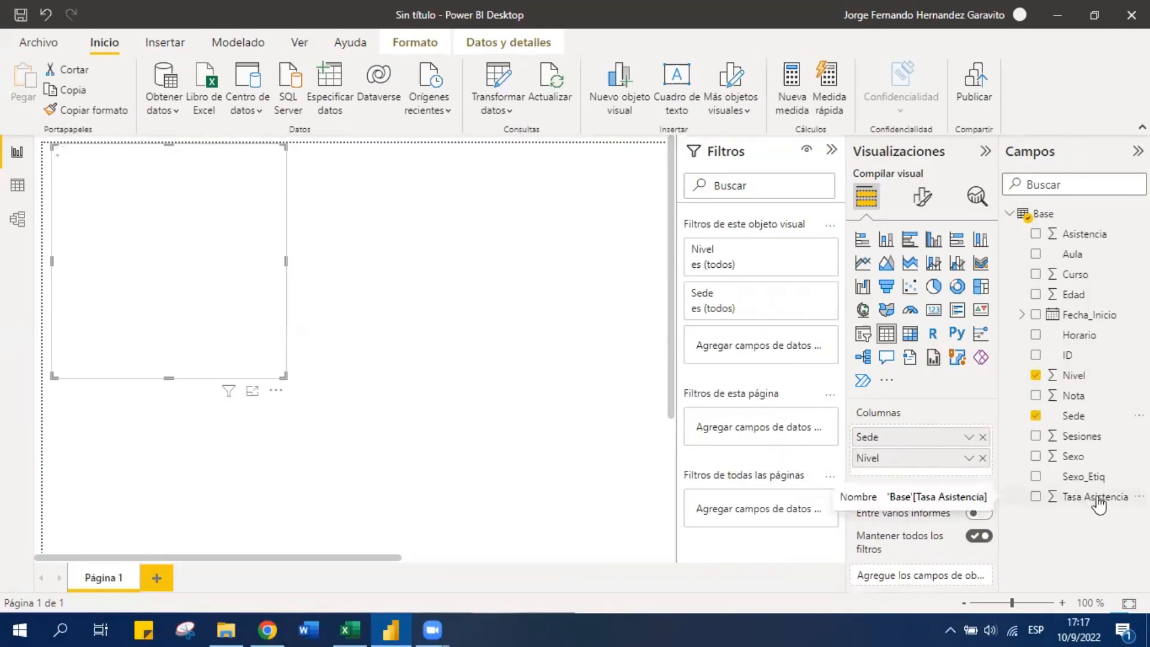
left_click_drag(1098, 505, 933, 465)
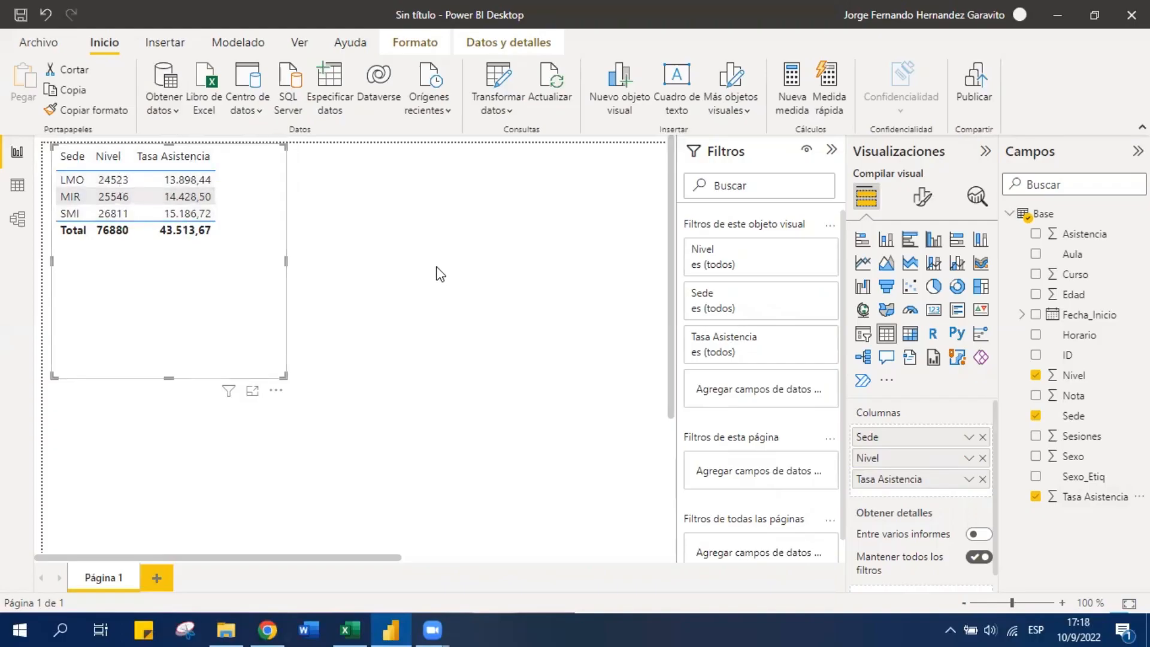
Check the aggregation options for Nivel in the table visual, and keep Sede's default summarization at No resumir
left_click(967, 459)
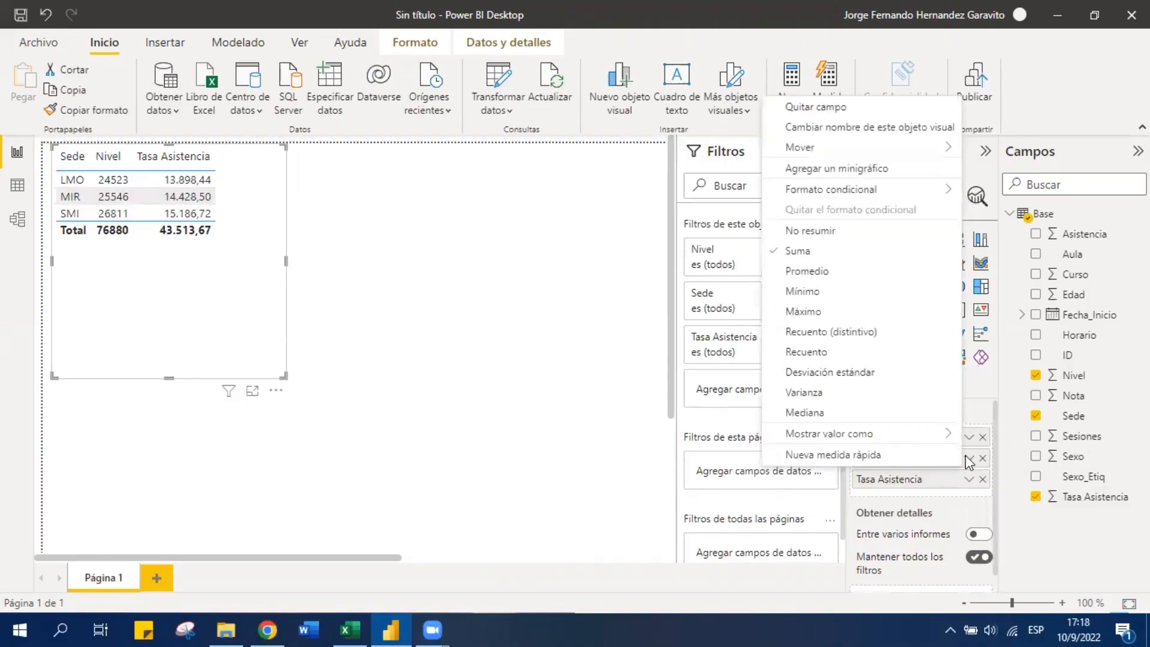
left_click(579, 372)
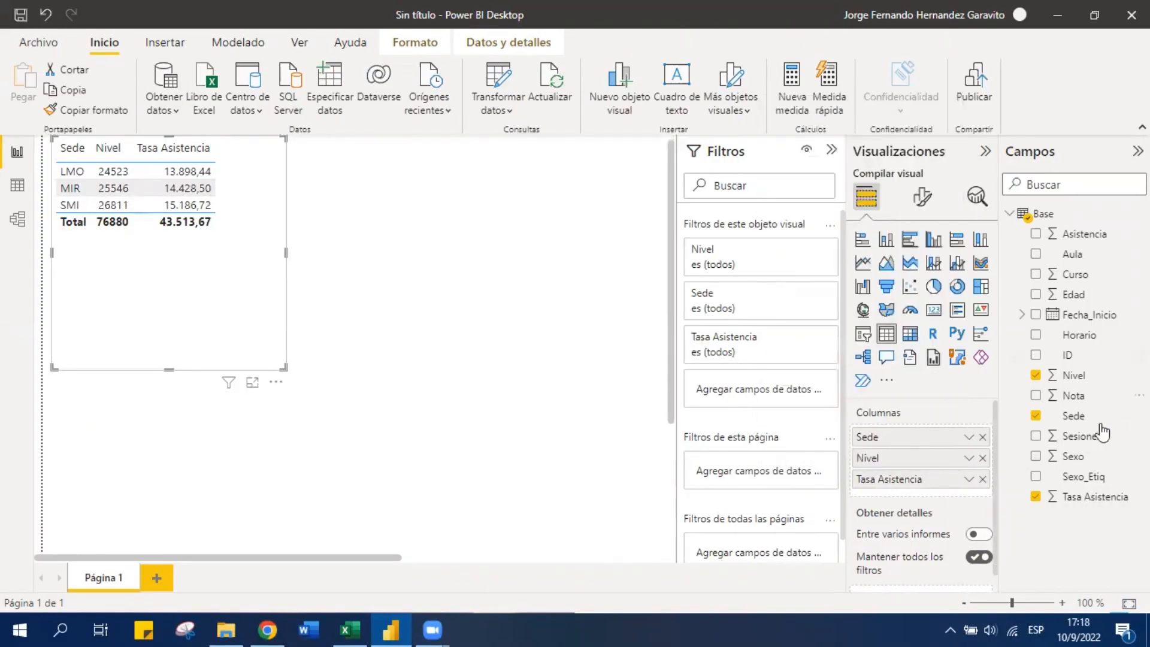
left_click(1073, 418)
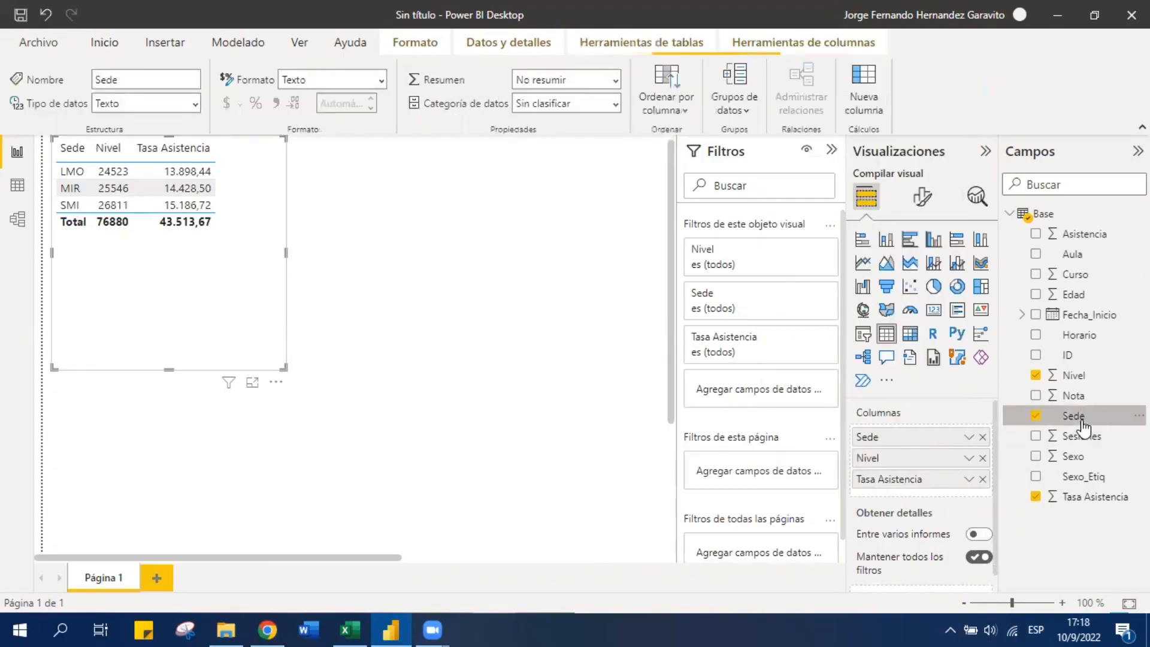
left_click(616, 81)
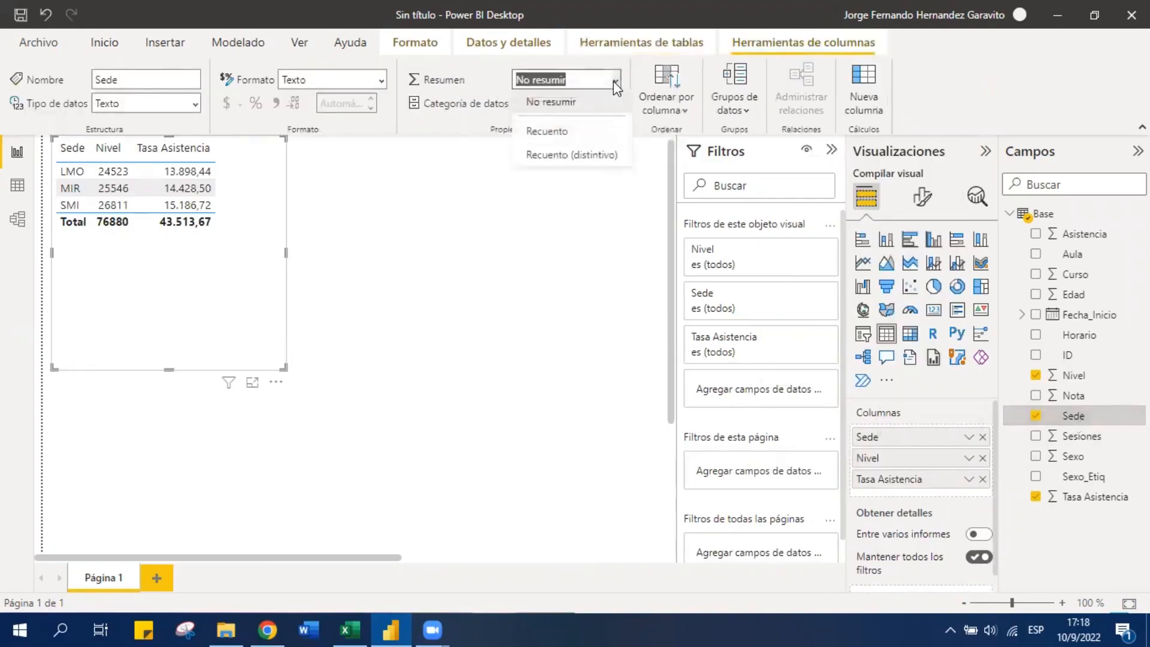
left_click(576, 103)
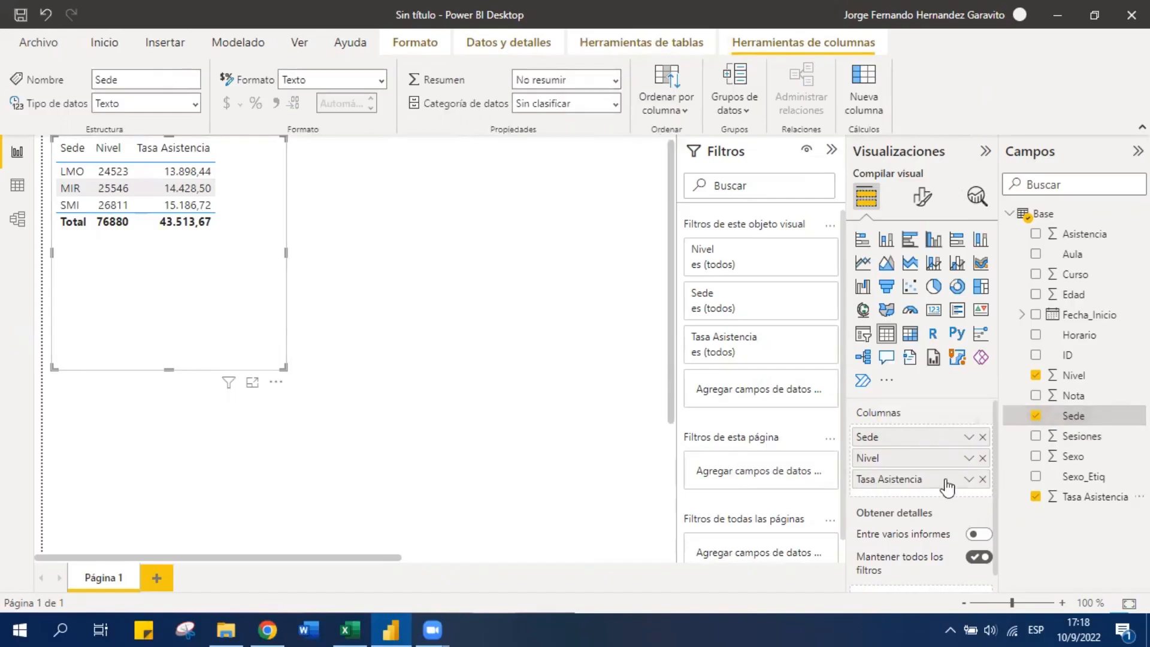
Set the Nivel column's default summarization to No resumir and apply No resumir to Nivel in the table visual too
left_click(1100, 383)
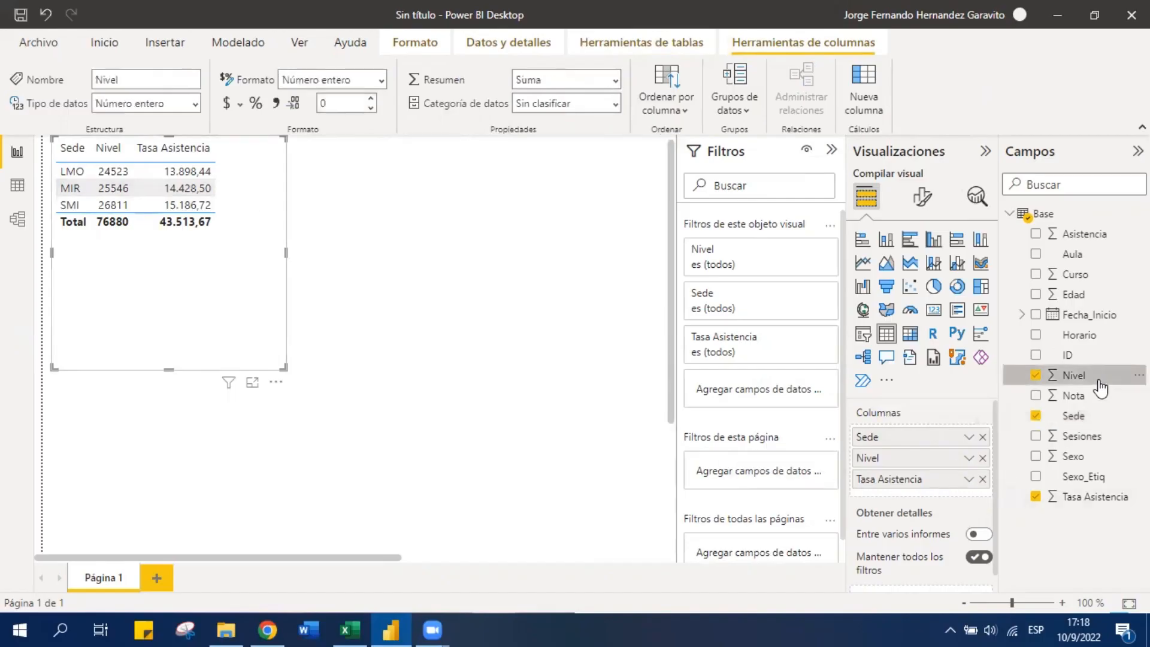
left_click(618, 86)
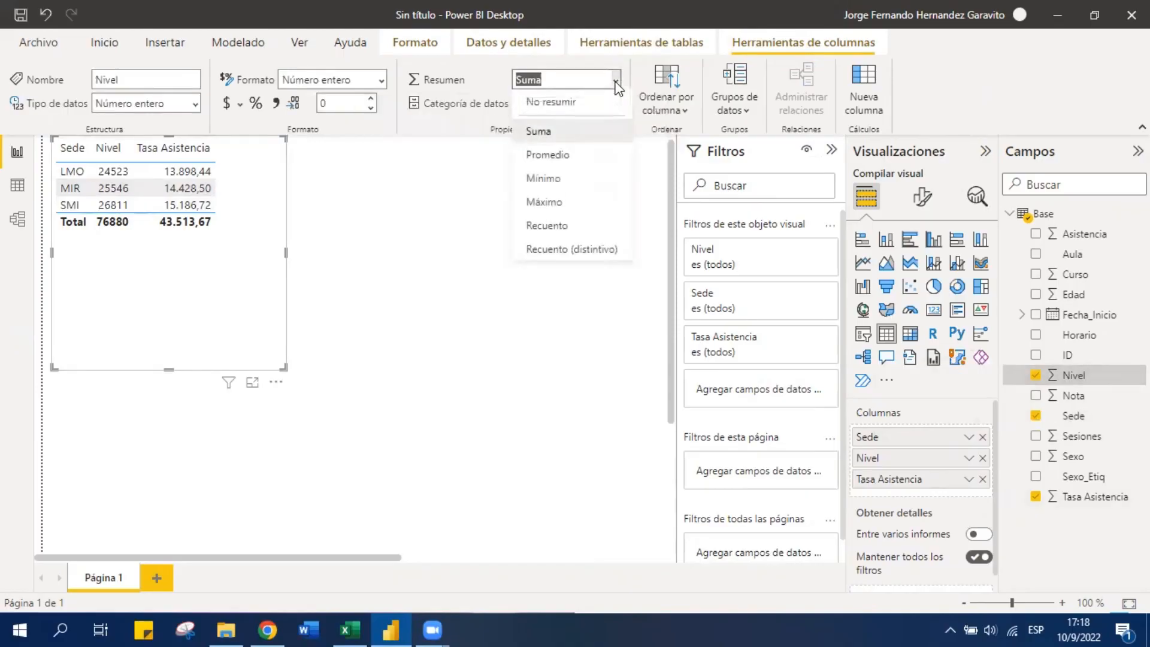
left_click(558, 103)
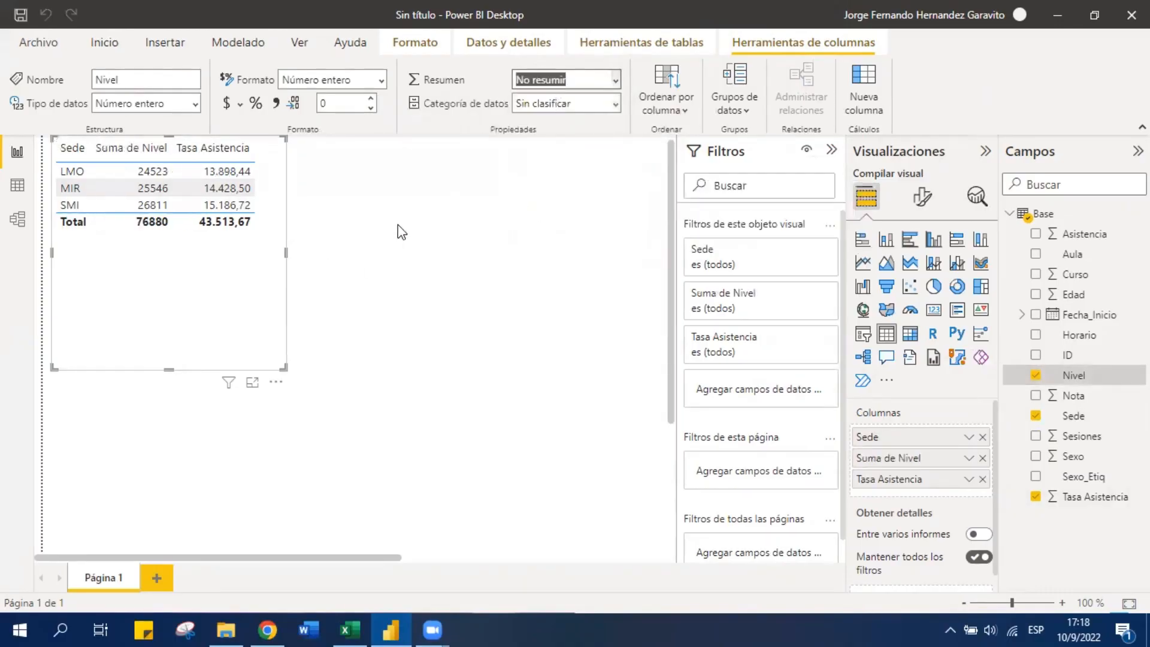
left_click(584, 277)
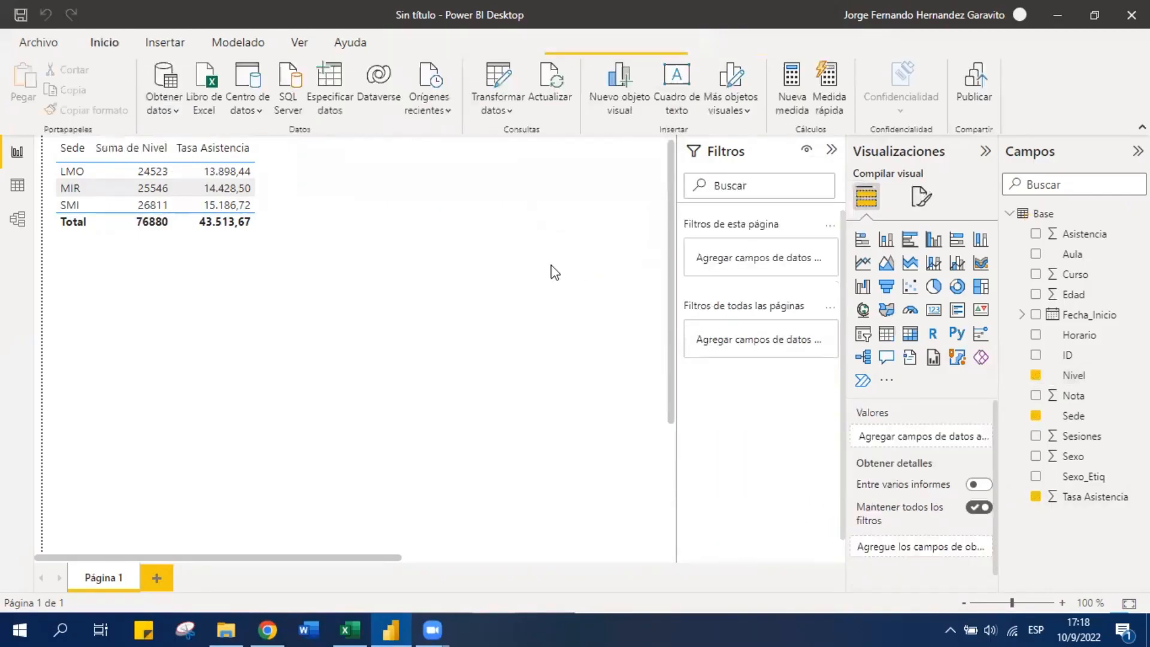
left_click(235, 269)
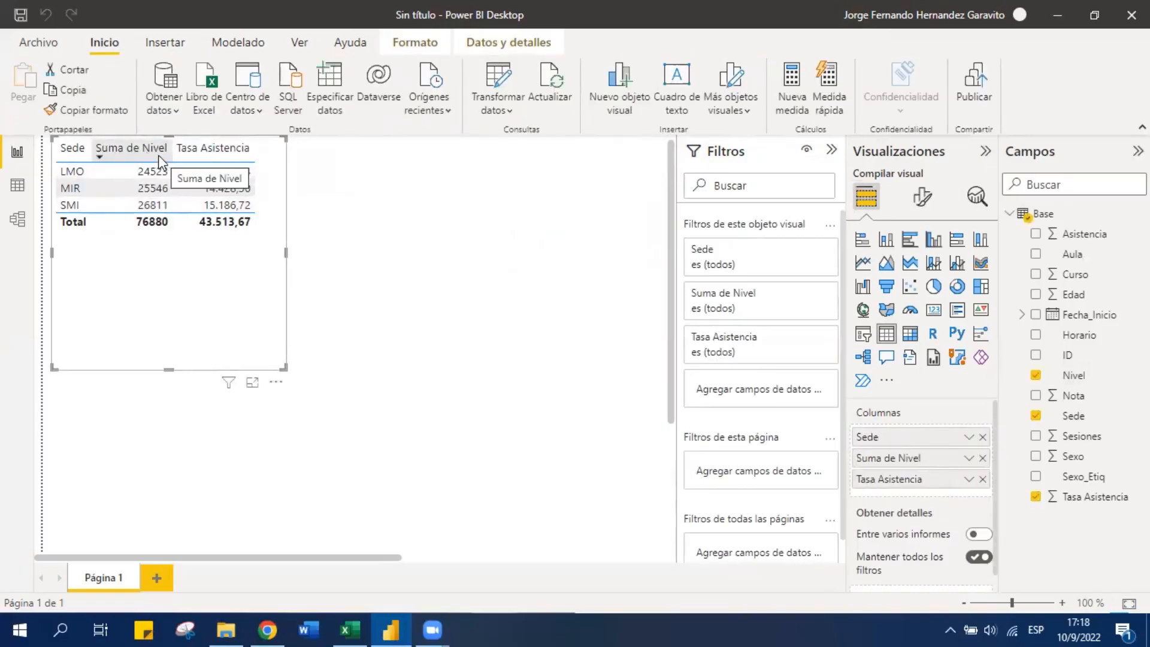
left_click(969, 458)
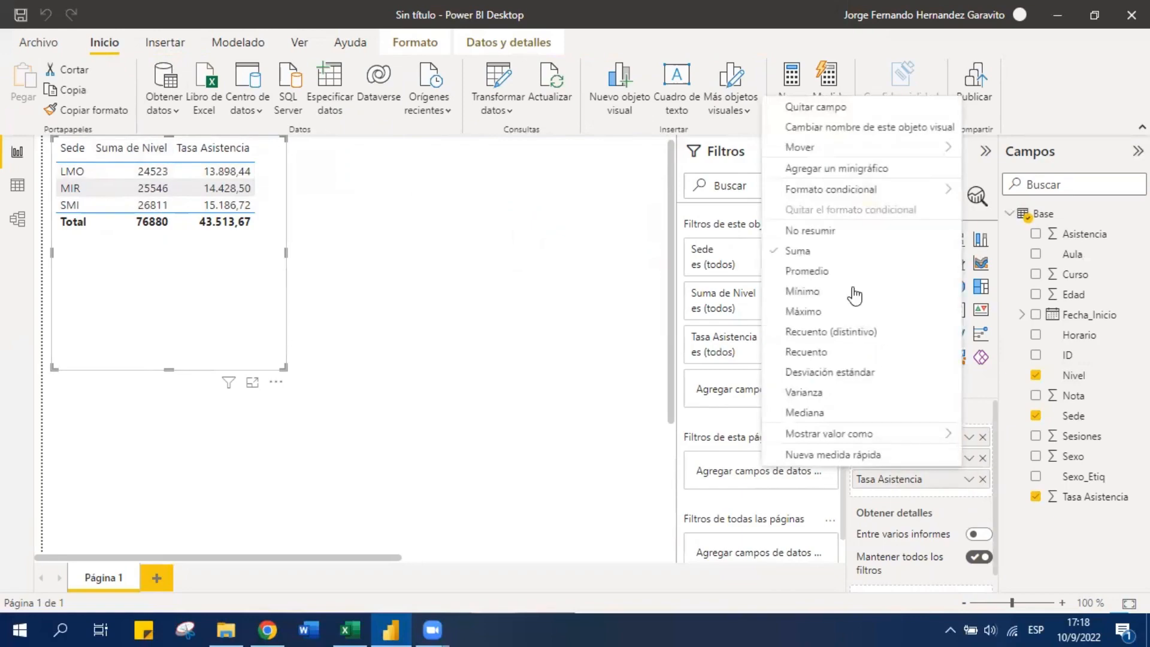
left_click(853, 233)
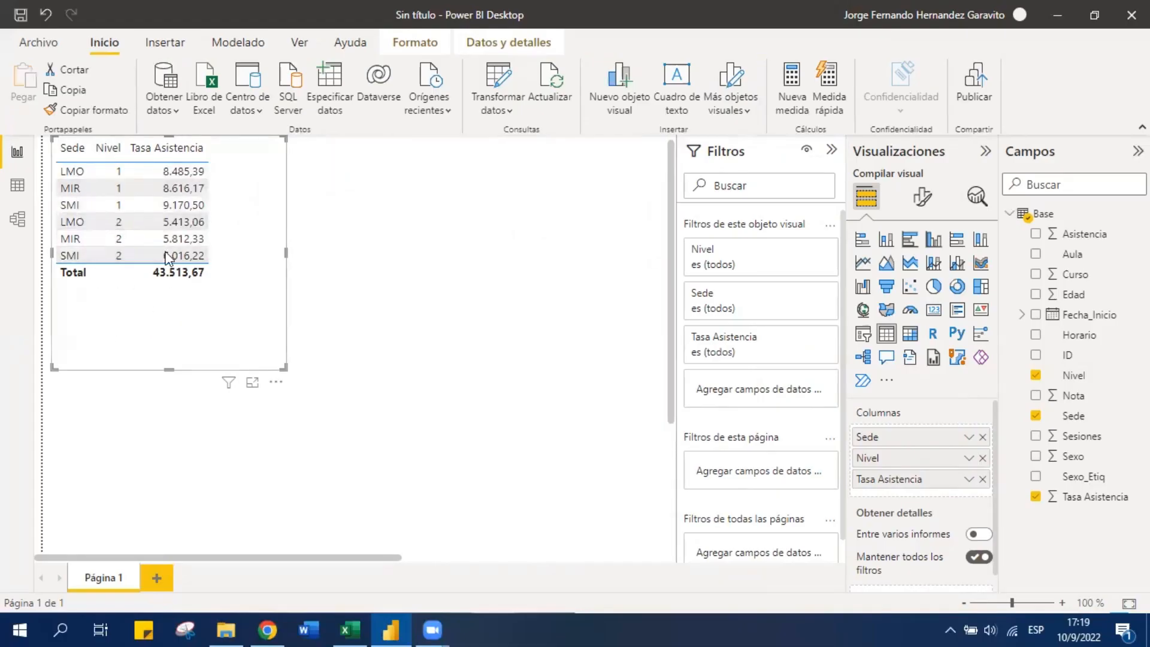
Check the aggregation and data type options for Tasa Asistencia, and set the column's format to Porcentaje
left_click(969, 479)
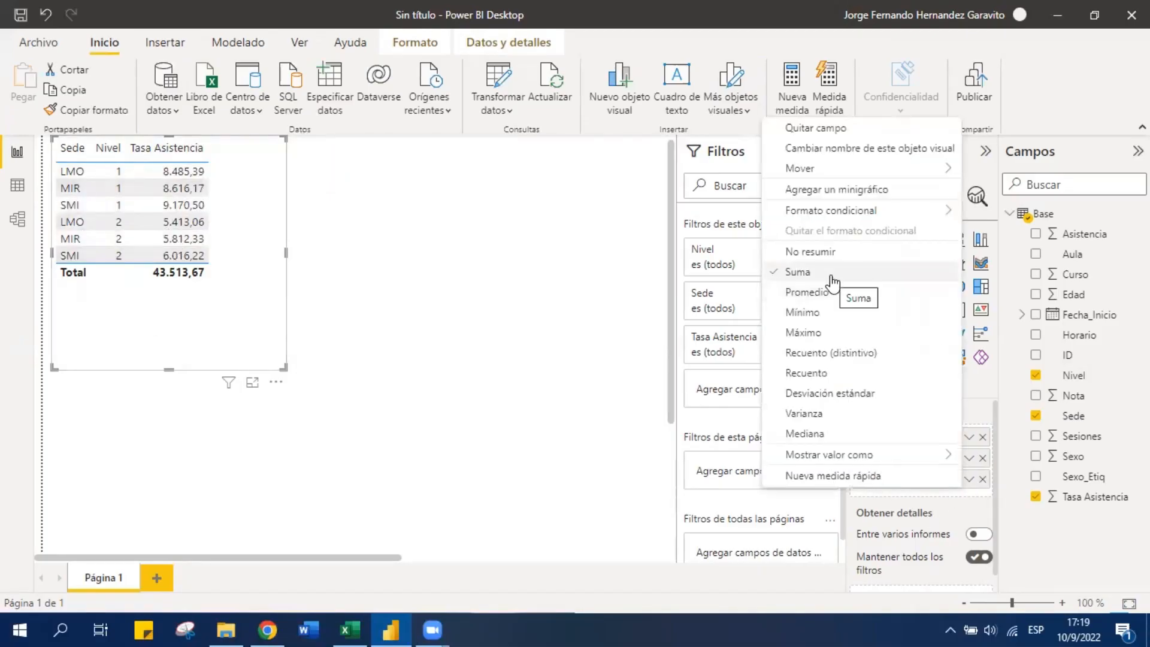
left_click(1048, 537)
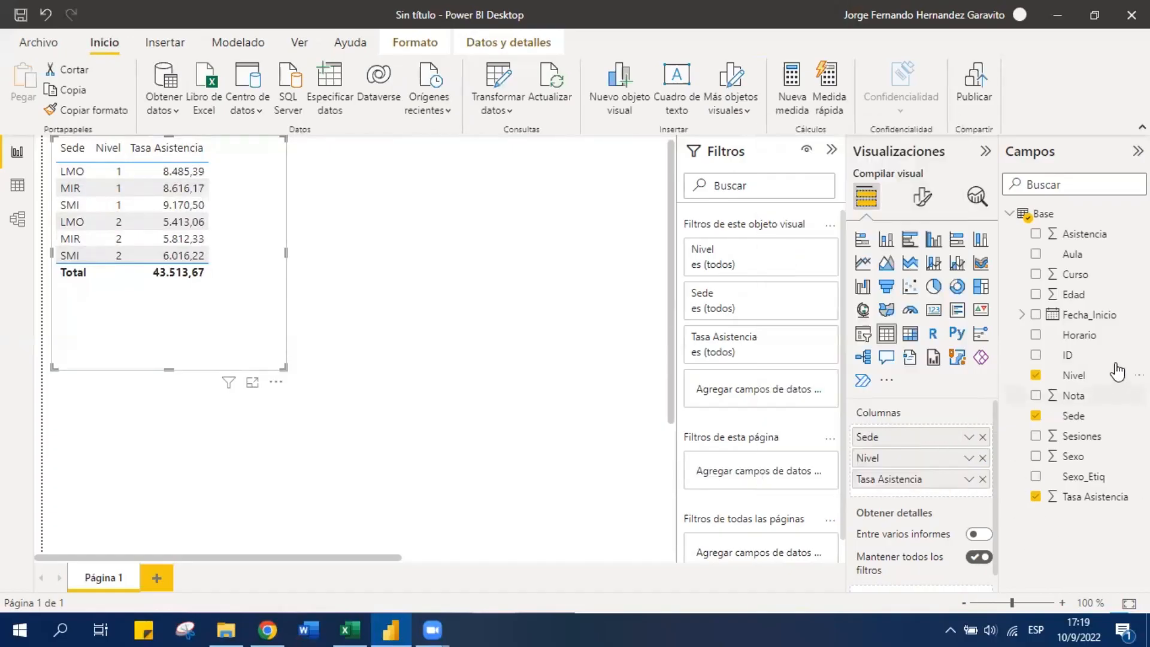
left_click(1086, 508)
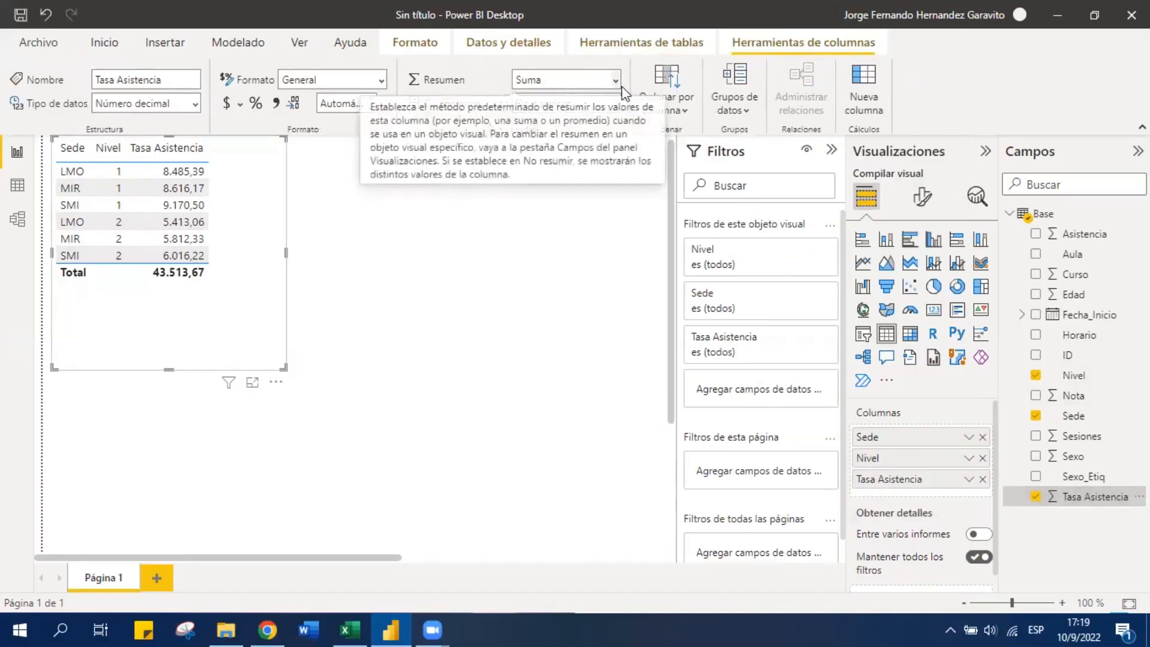
left_click(195, 105)
left_click(195, 106)
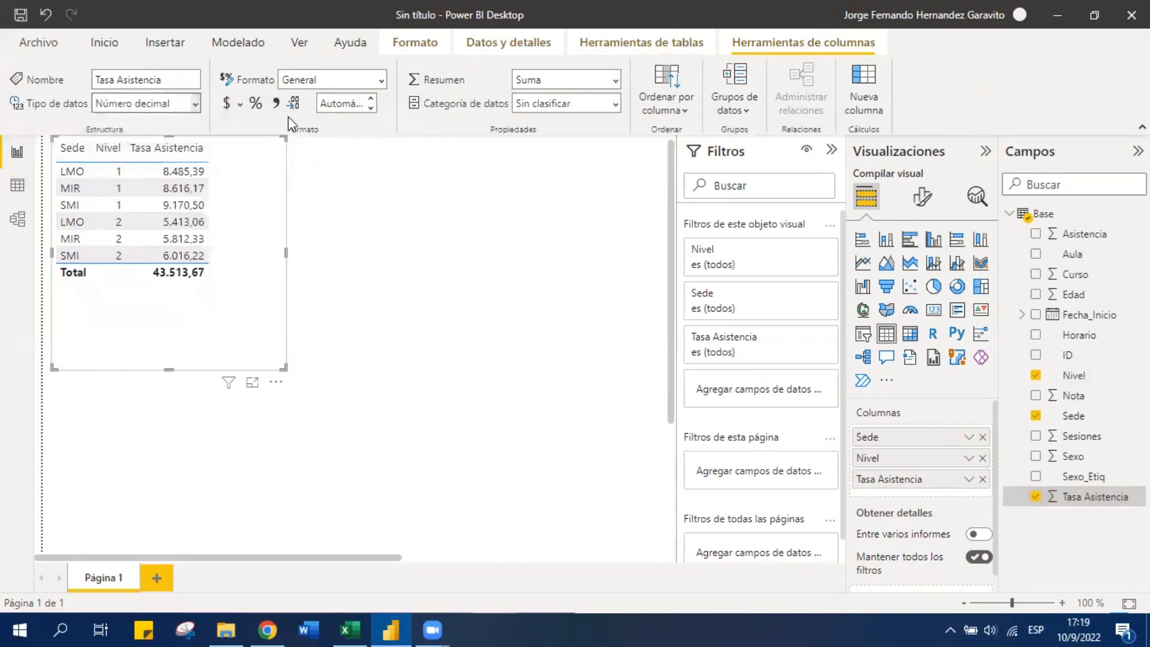
left_click(383, 78)
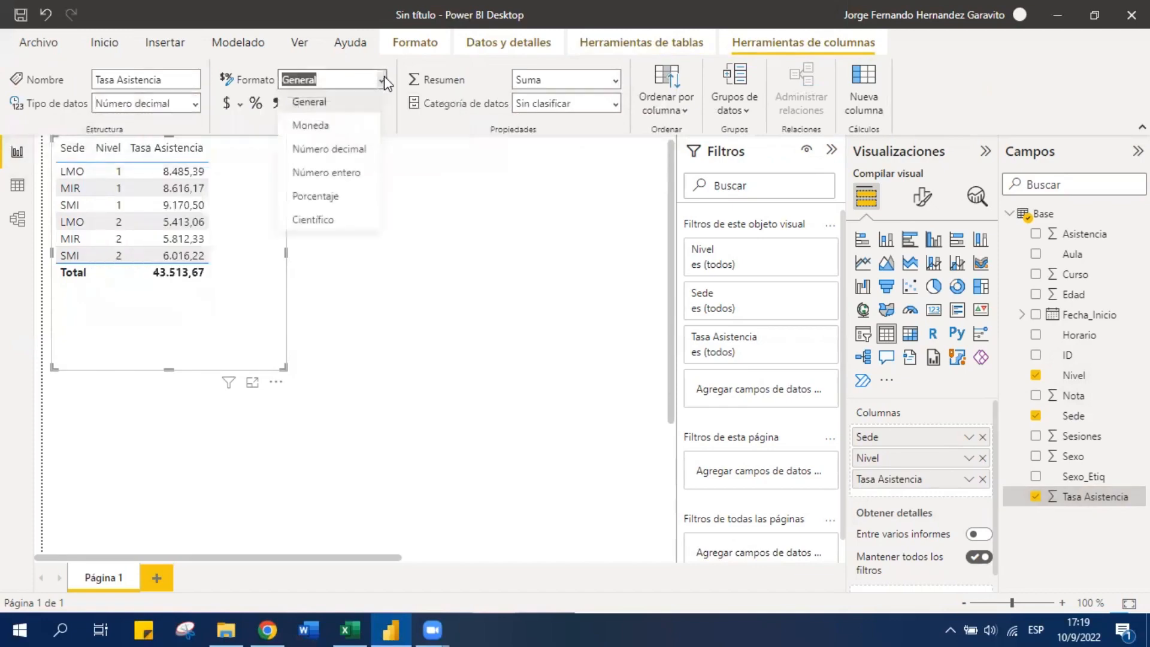
left_click(384, 78)
left_click(384, 78)
left_click(331, 196)
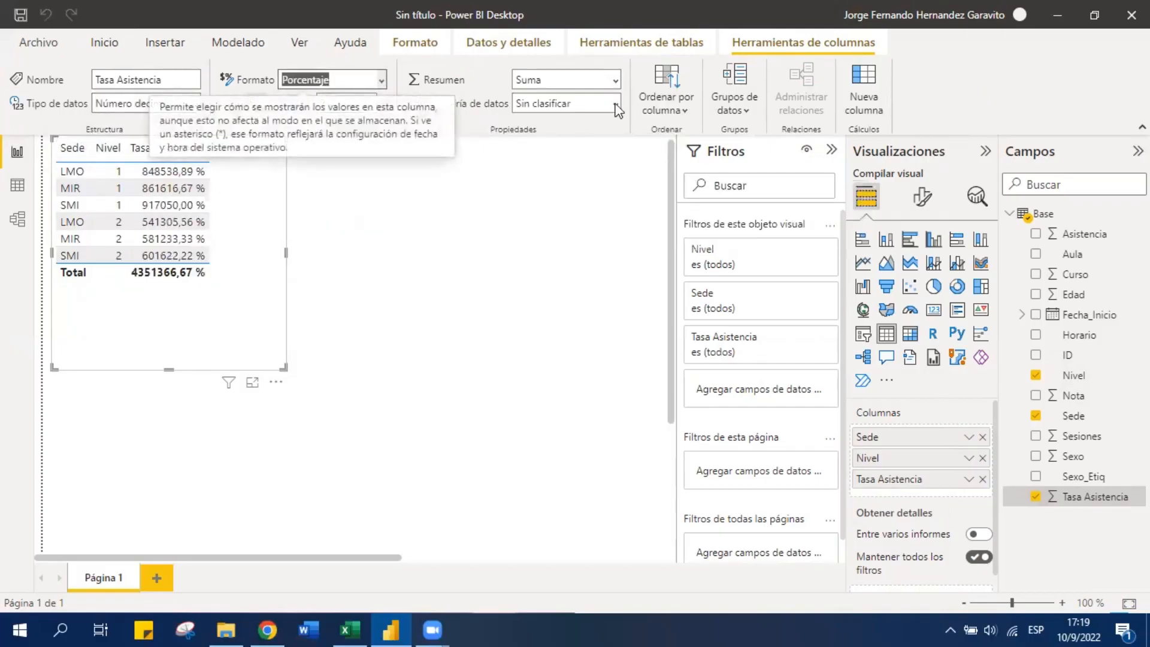
Set Tasa Asistencia's default summarization to No resumir and aggregate it as Promedio in the table visual
left_click(617, 79)
left_click(617, 78)
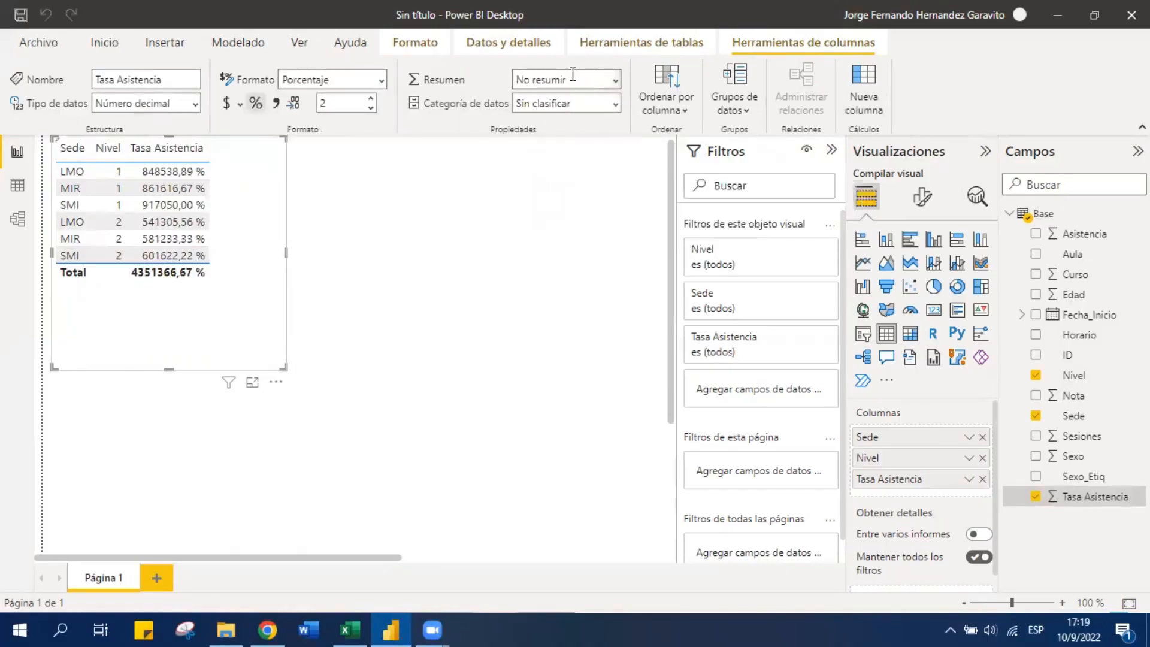
left_click(225, 337)
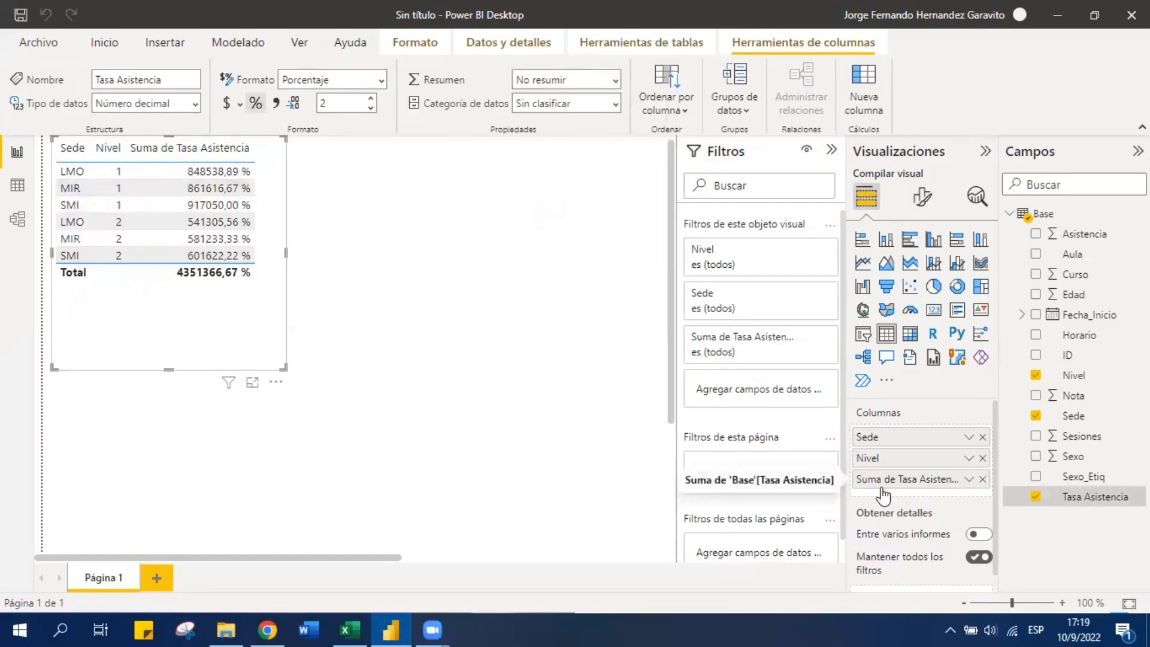
left_click(969, 479)
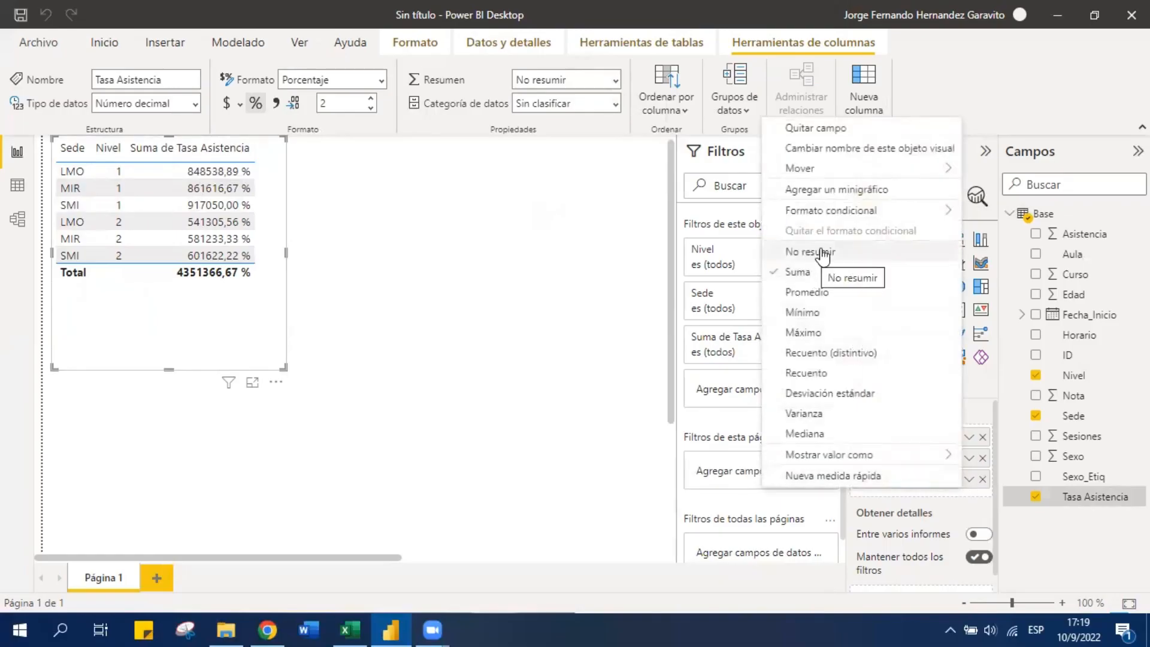
left_click(829, 297)
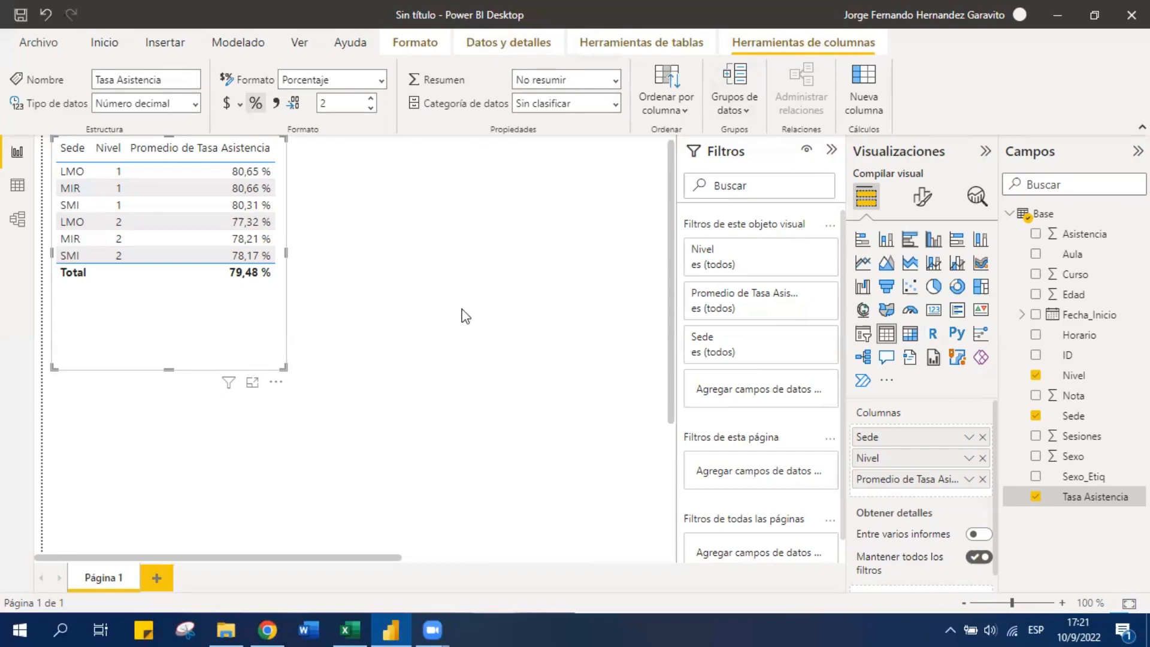
Check the format options available for the Nivel column without changing its format
left_click(1076, 375)
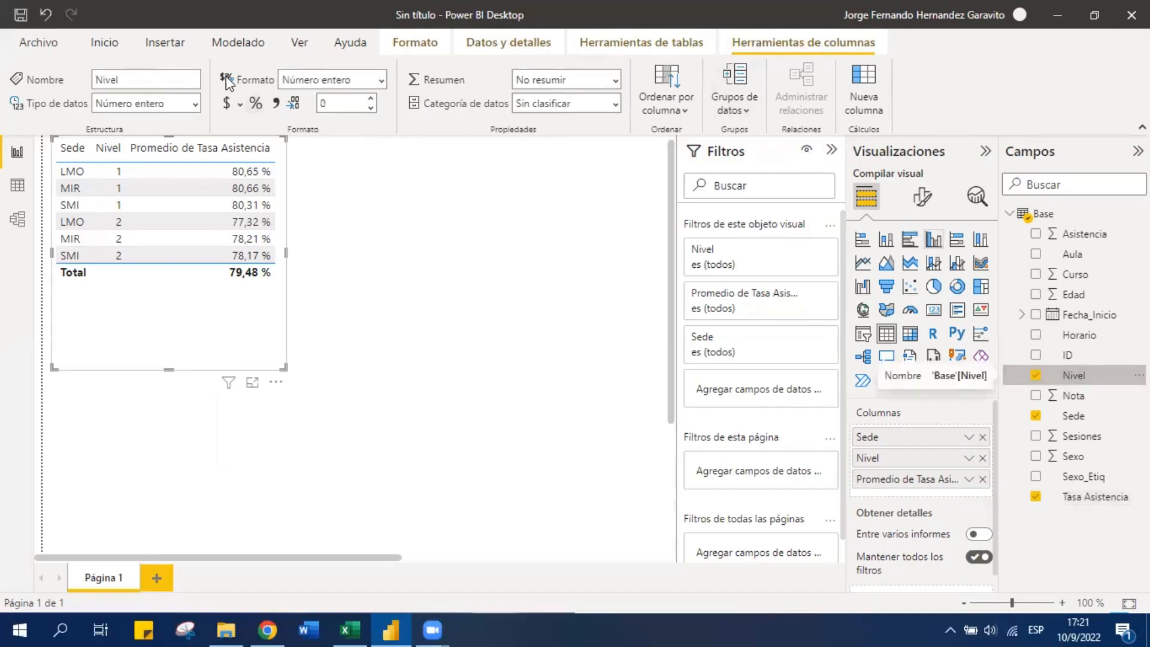
left_click(381, 80)
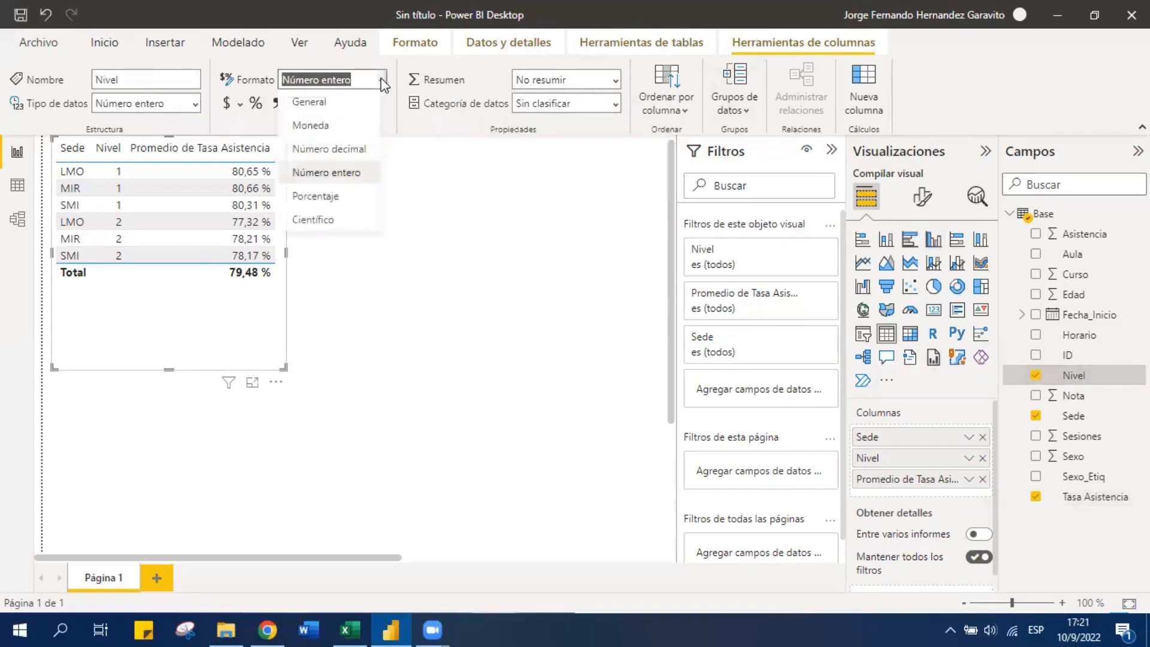
left_click(490, 257)
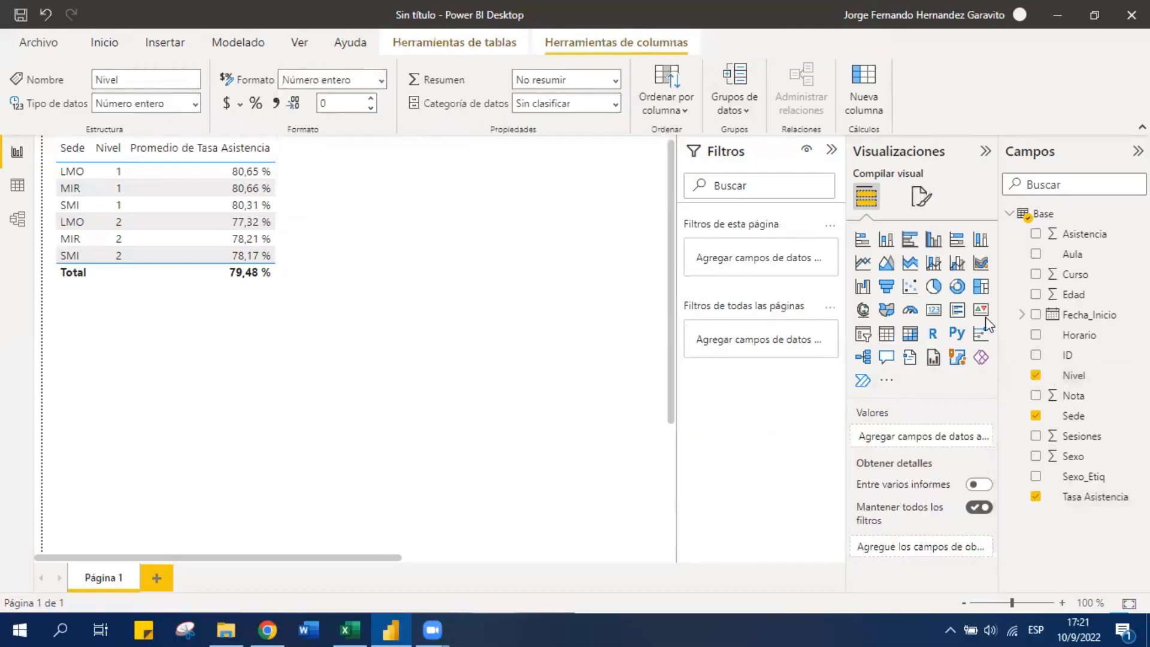
Set the Tasa Asistencia column to 0 decimal places and reapply the Porcentaje format
left_click(1094, 507)
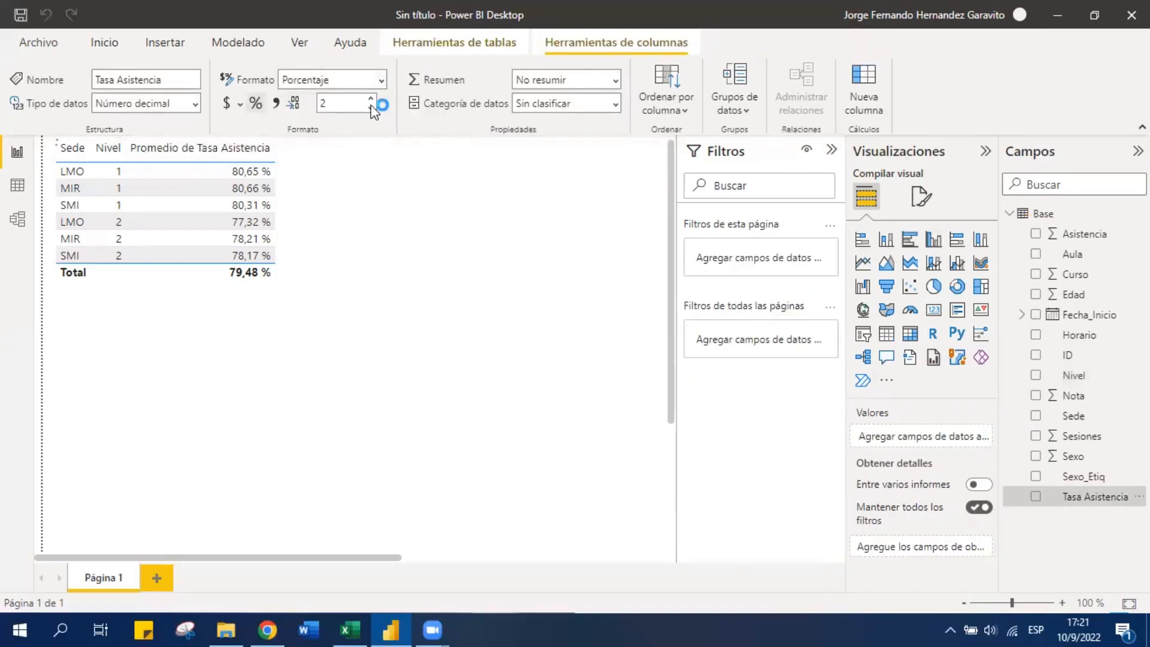
left_click(372, 109)
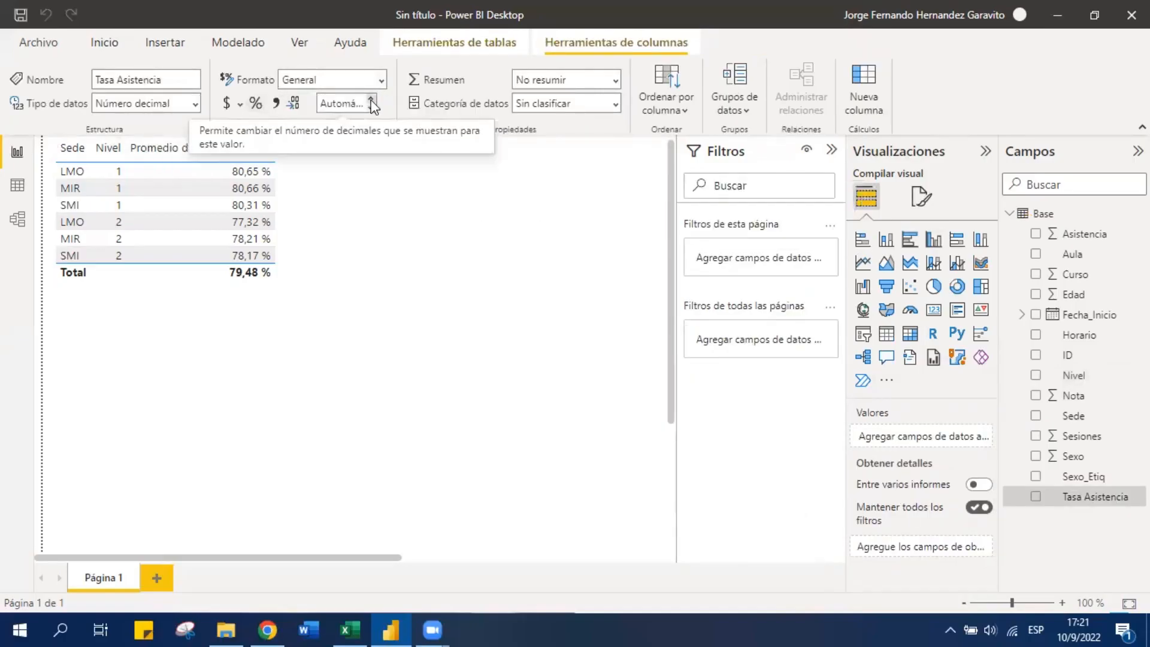
left_click(369, 99)
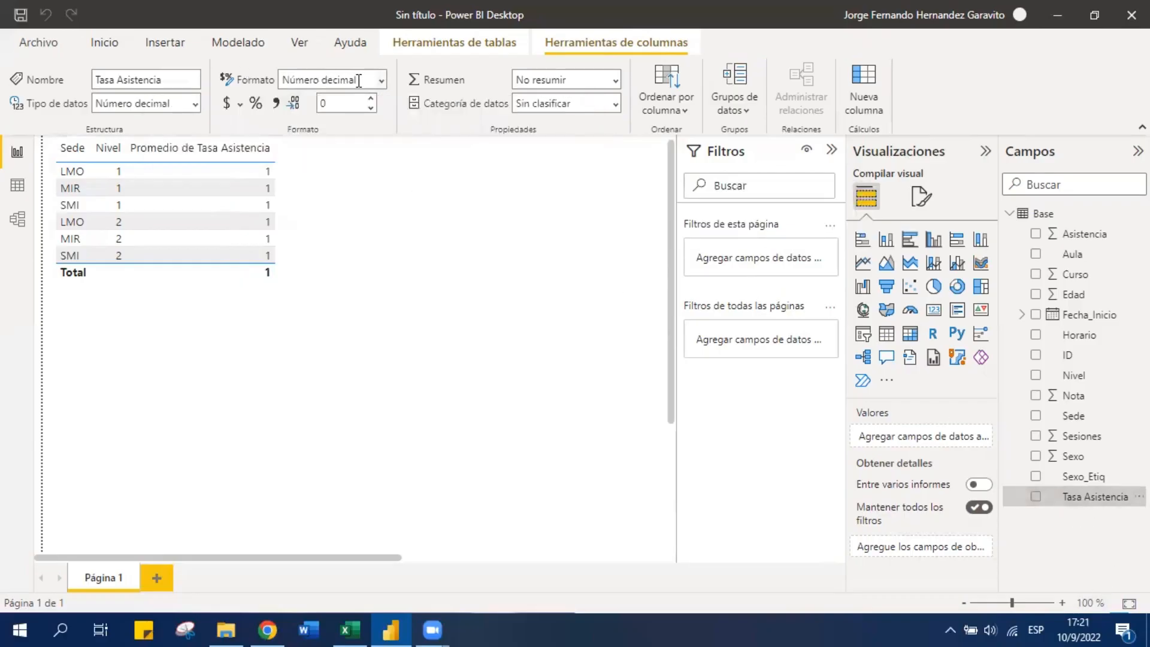
left_click(381, 84)
left_click(336, 198)
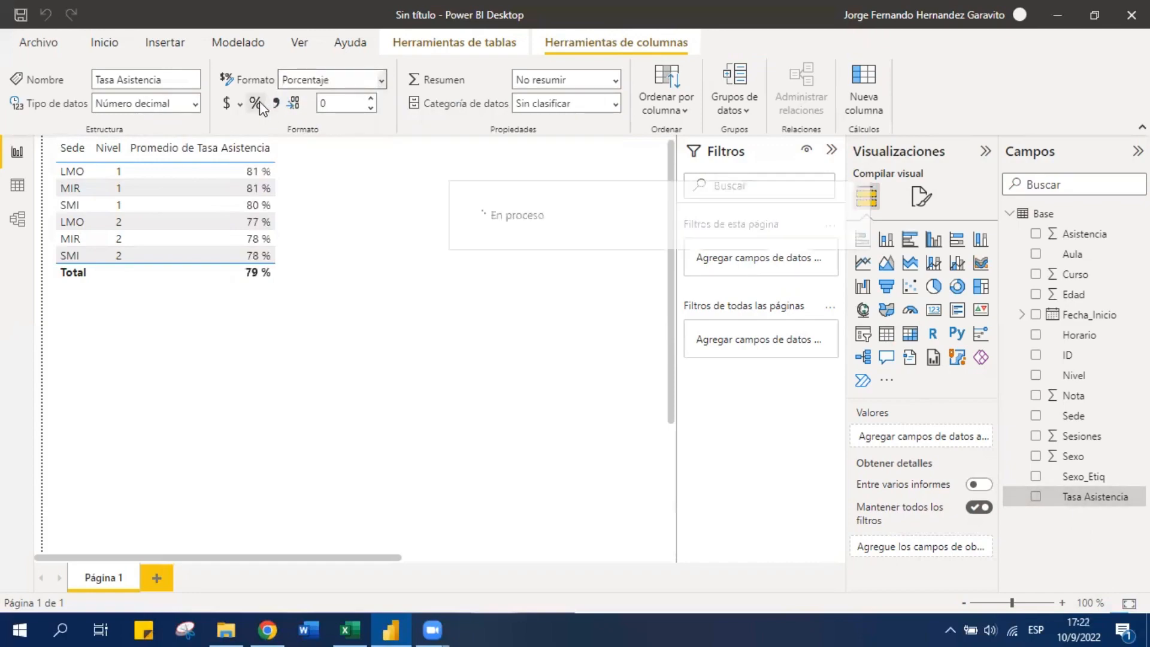
left_click(345, 226)
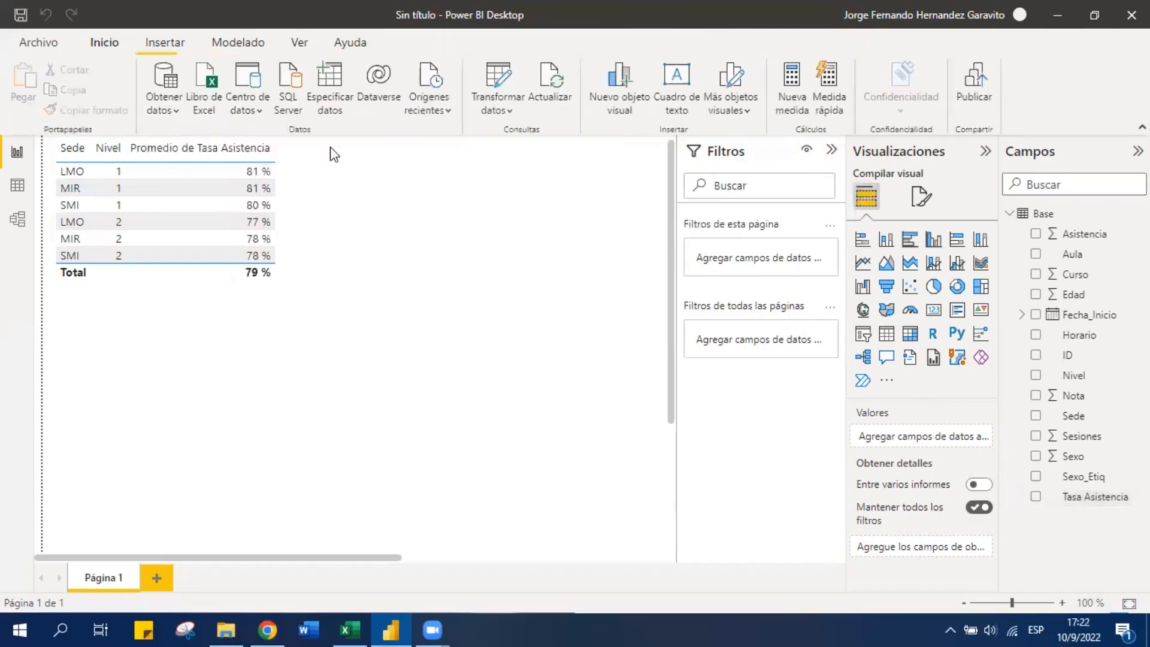
Set the Tasa Asistencia column's decimal places to 1
left_click(1093, 498)
left_click(336, 106)
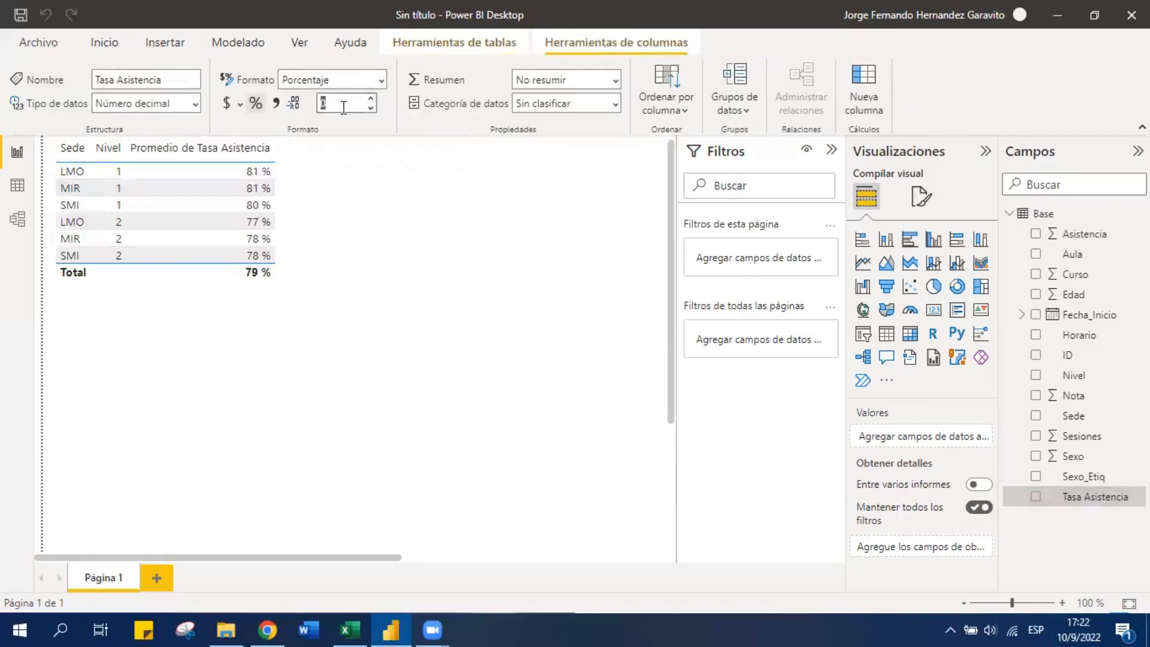
key("BackSpace")
type("1")
left_click(371, 204)
left_click(375, 288)
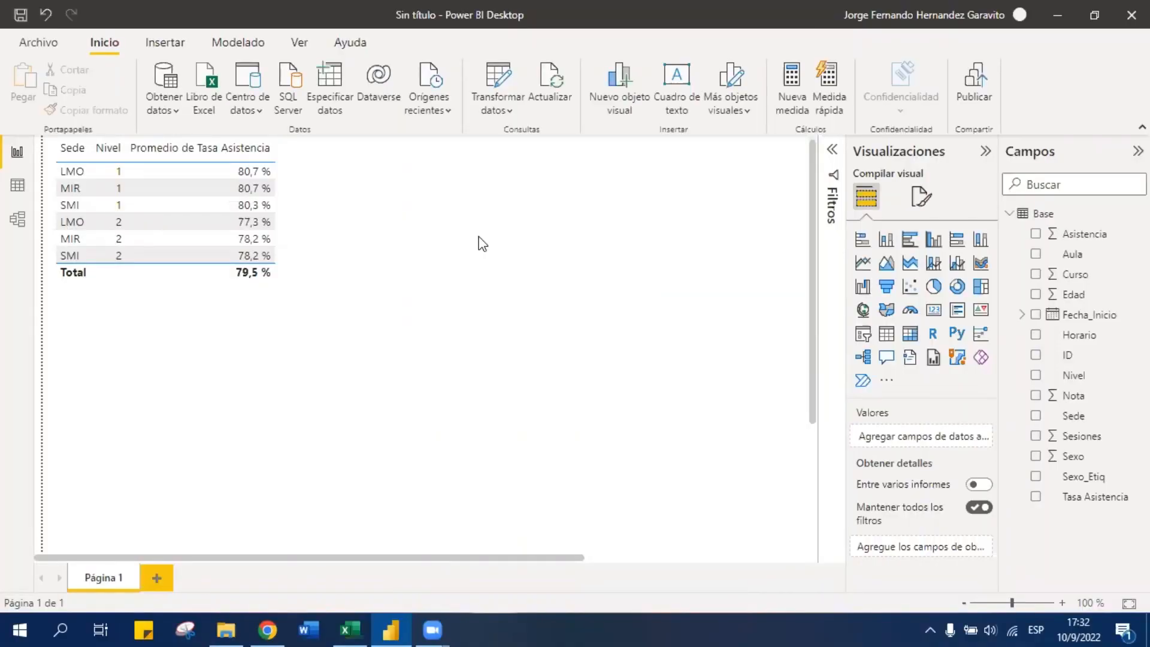
Examine the Edad column in the Base data table, including its list of distinct filter values
left_click(20, 191)
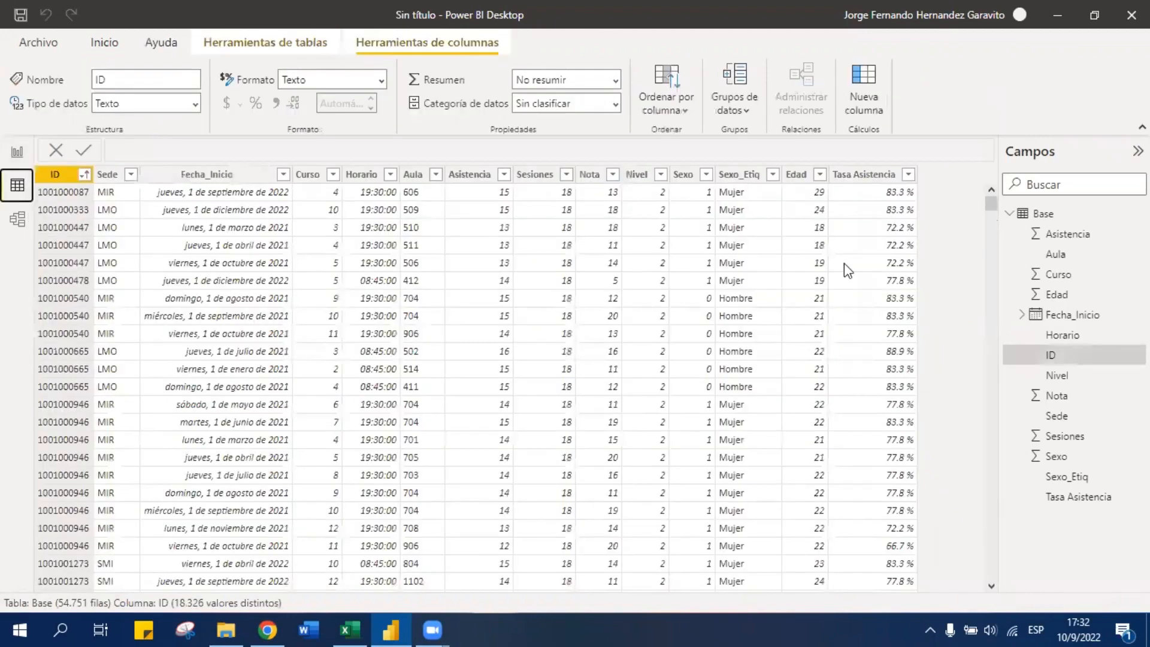
left_click(803, 174)
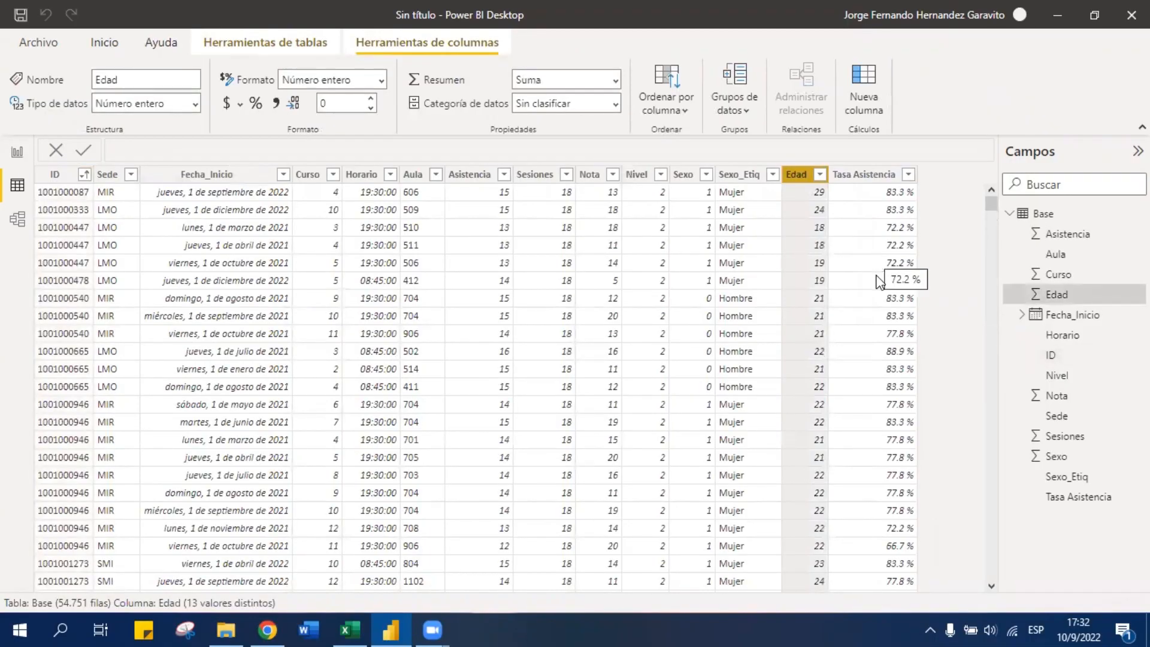
left_click(820, 175)
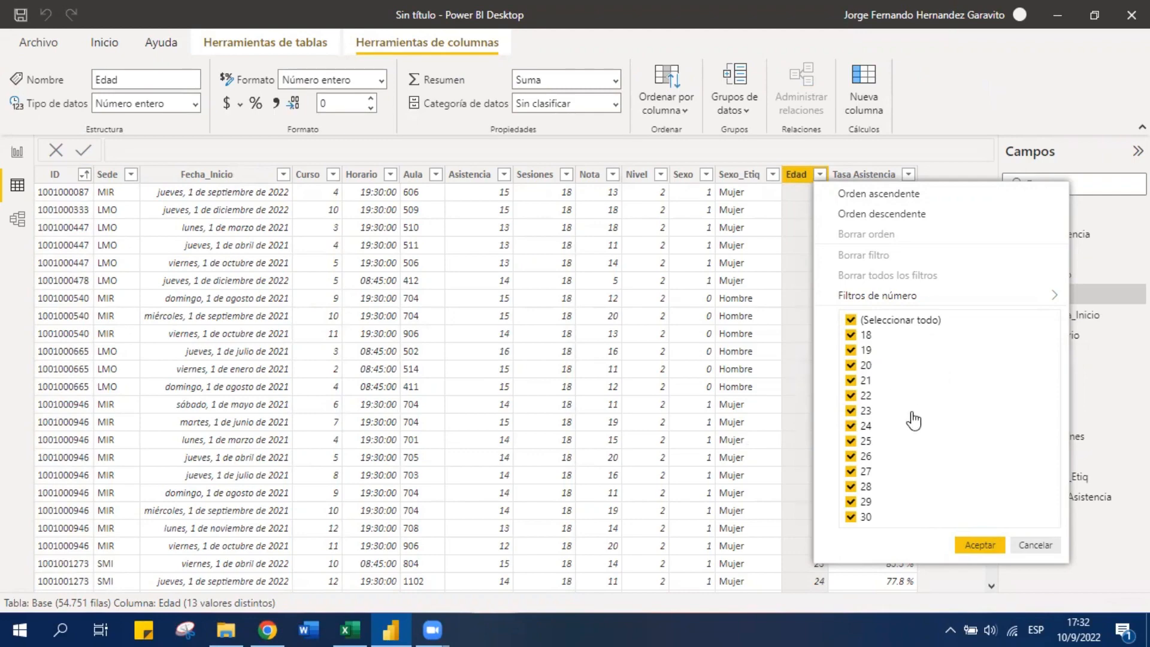
left_click(983, 546)
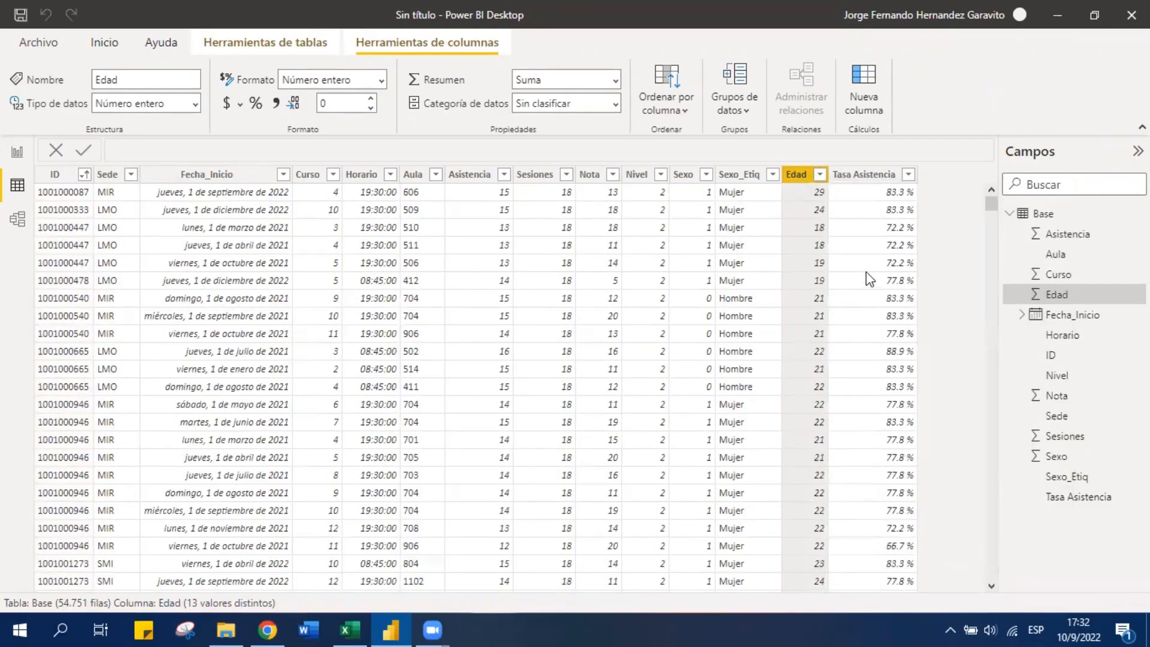
left_click(887, 279)
left_click(795, 180)
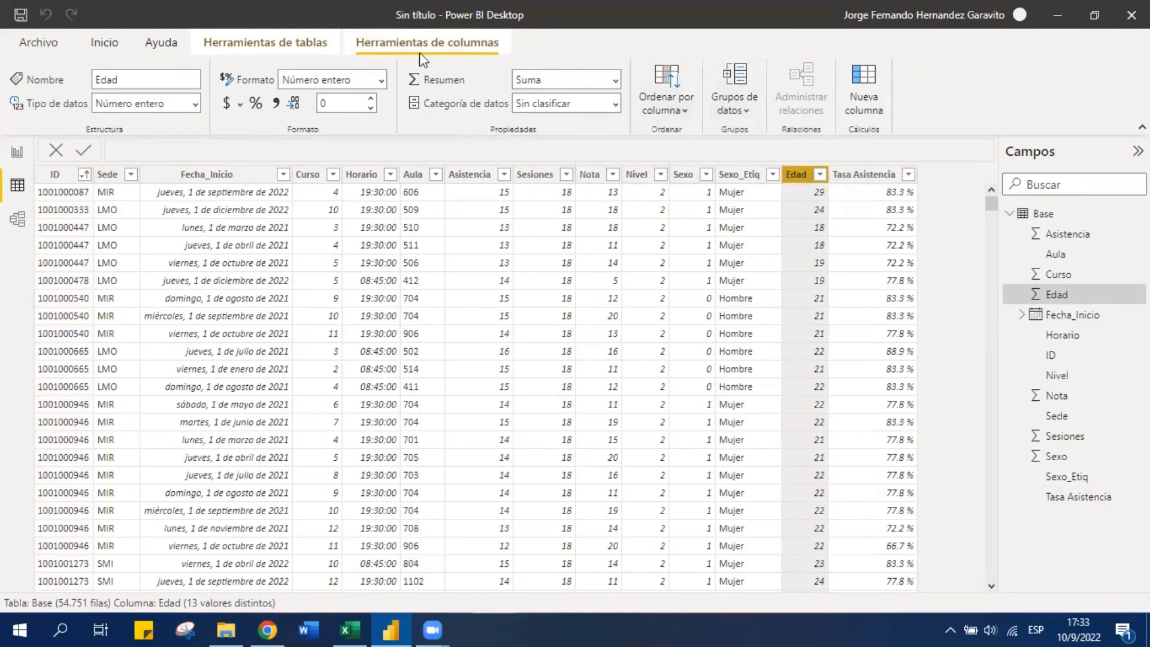
Start a new data group for the Edad field in the report view and name it Edad_Grupos
left_click(9, 154)
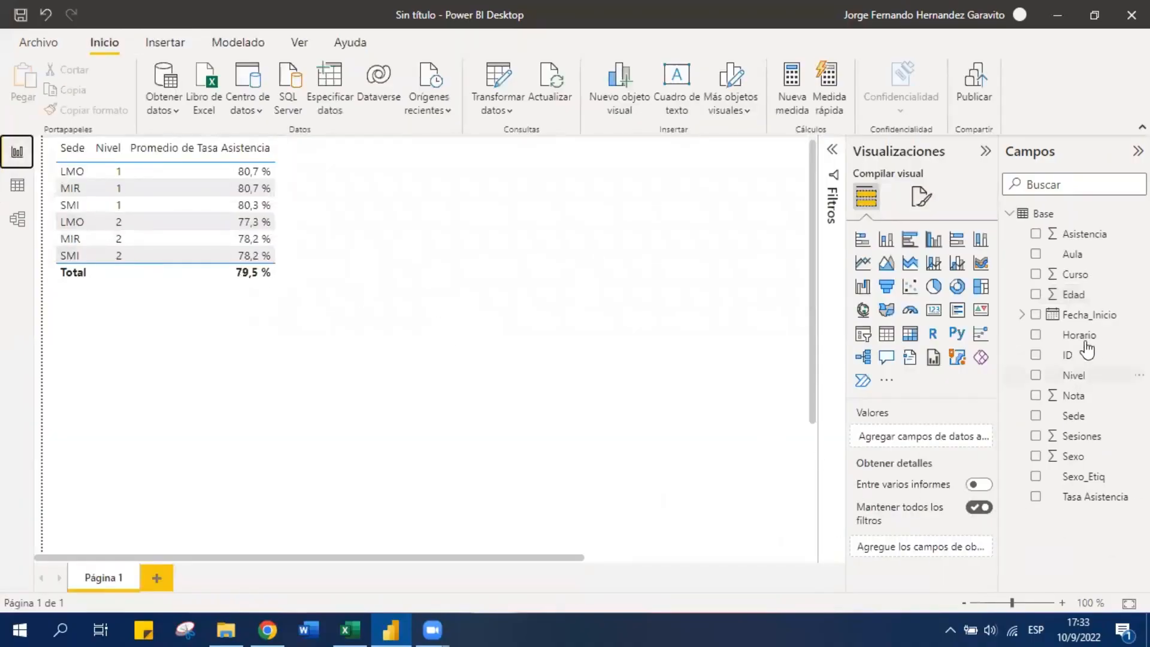
left_click(1075, 295)
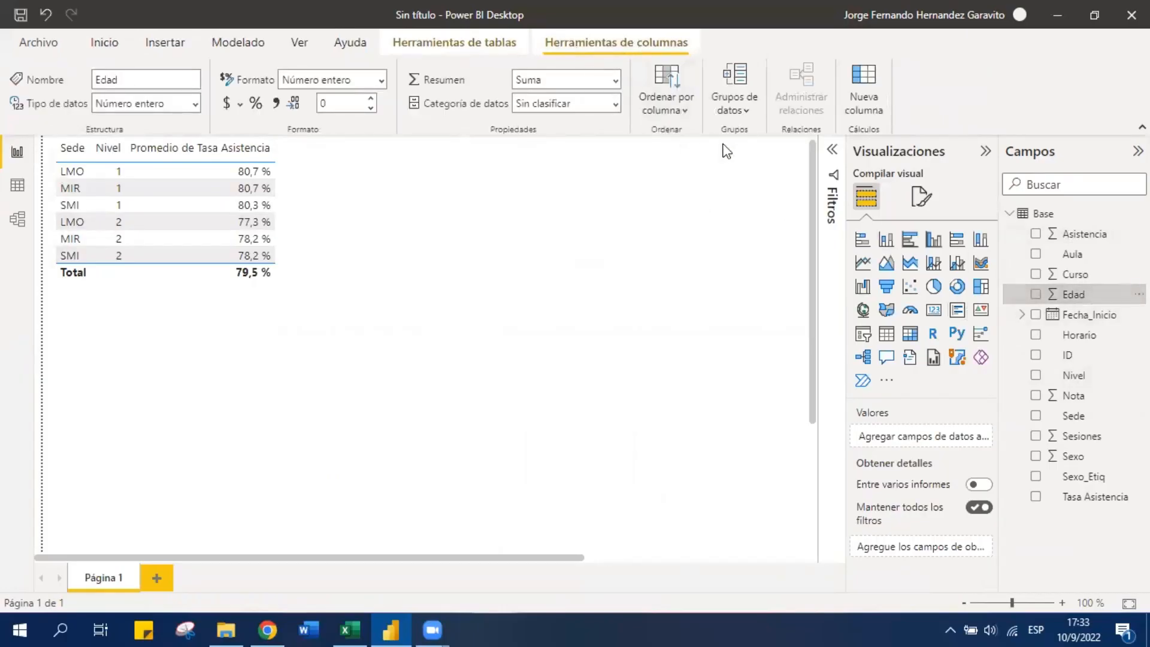
left_click(739, 107)
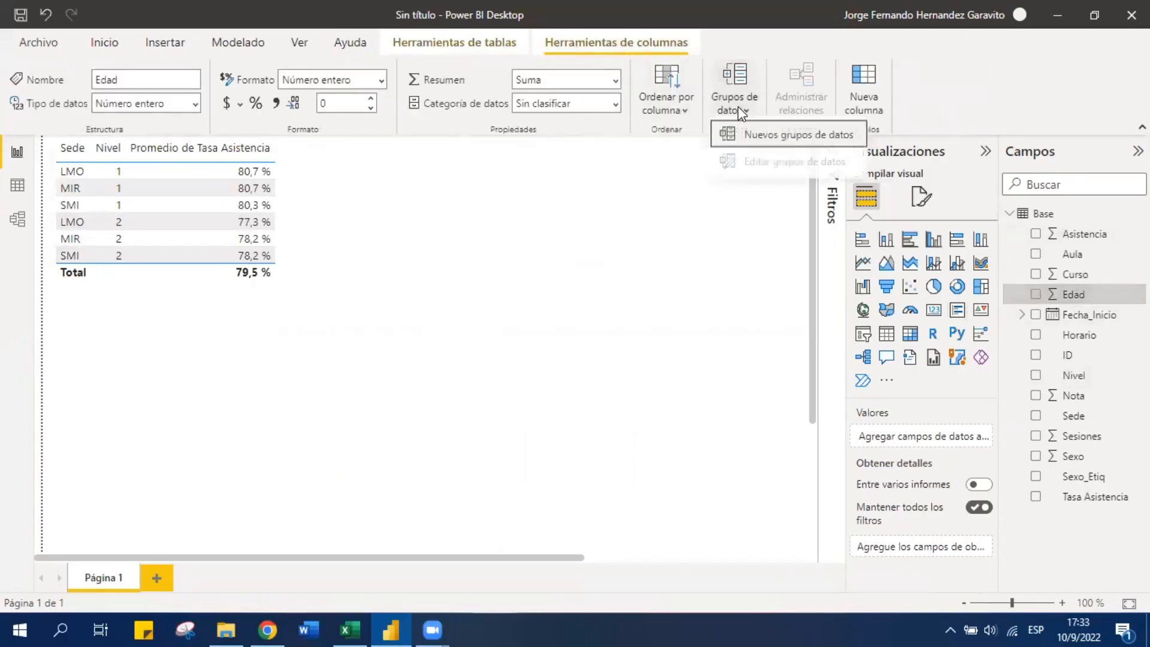
left_click(773, 144)
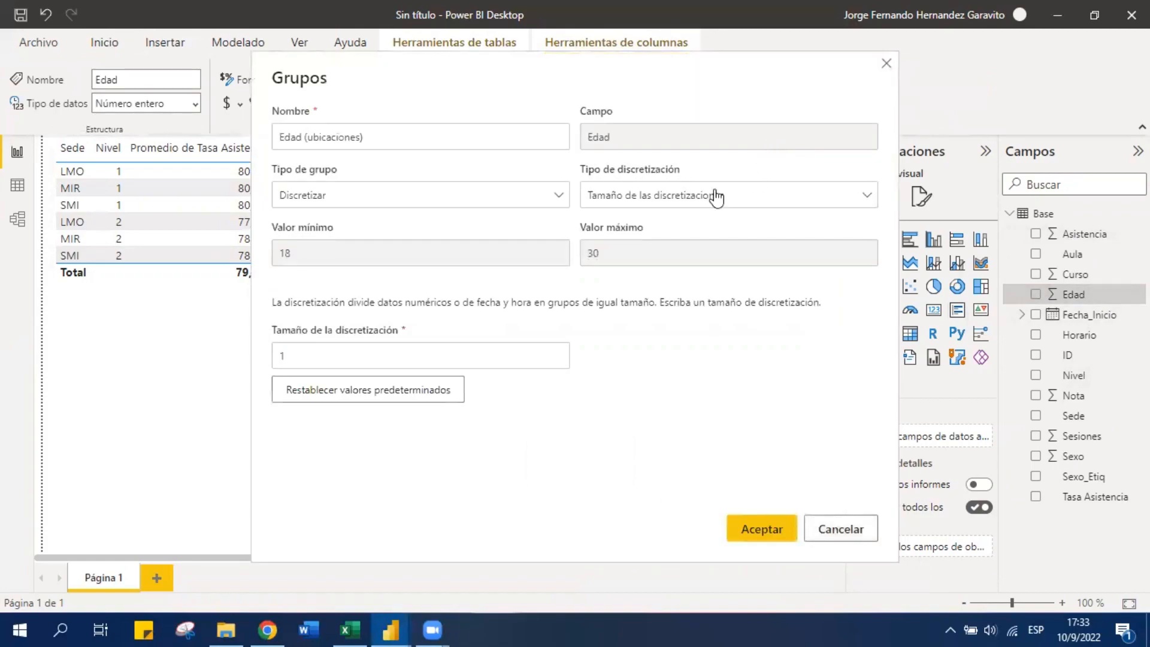
double_click(325, 137)
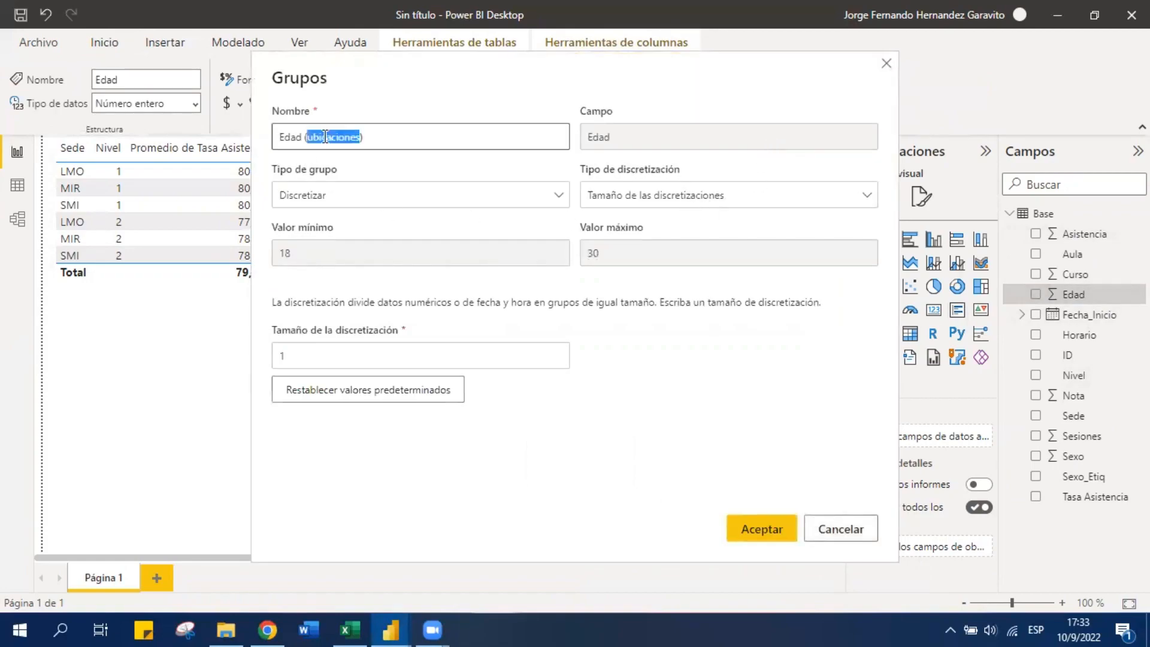
left_click(404, 138)
left_click_drag(391, 136, 256, 147)
type("Edad_Grupos")
Try a Lista group of ages 18 to 22, ungroup it and return to the Discretizar group type
left_click(484, 198)
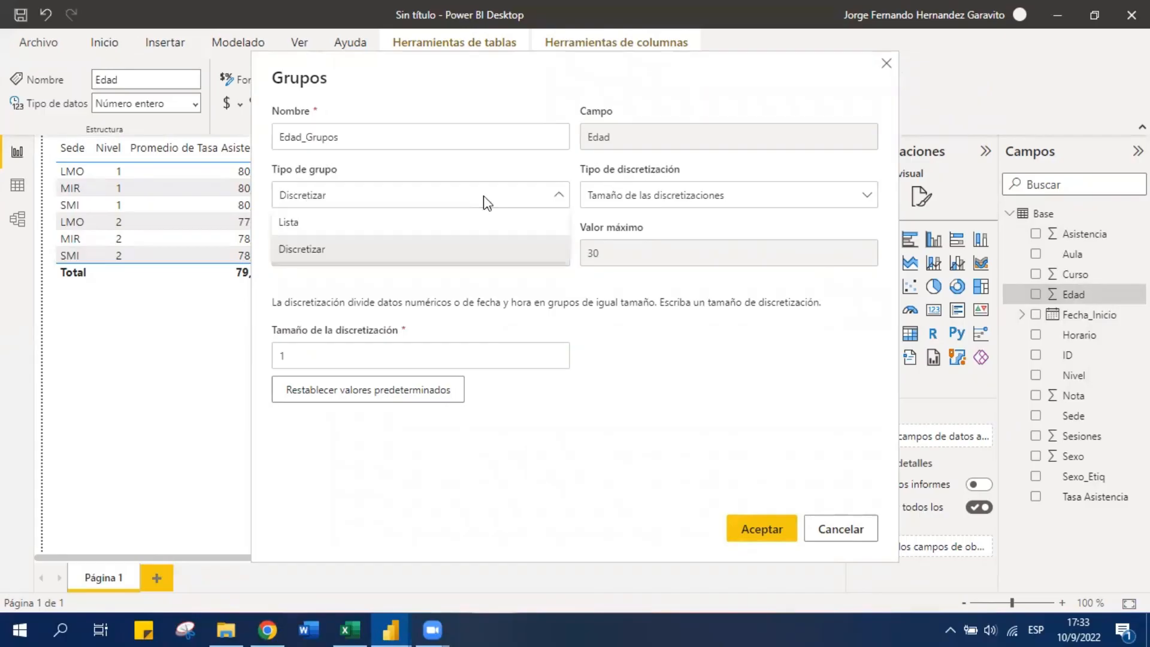
left_click(335, 223)
left_click(335, 254)
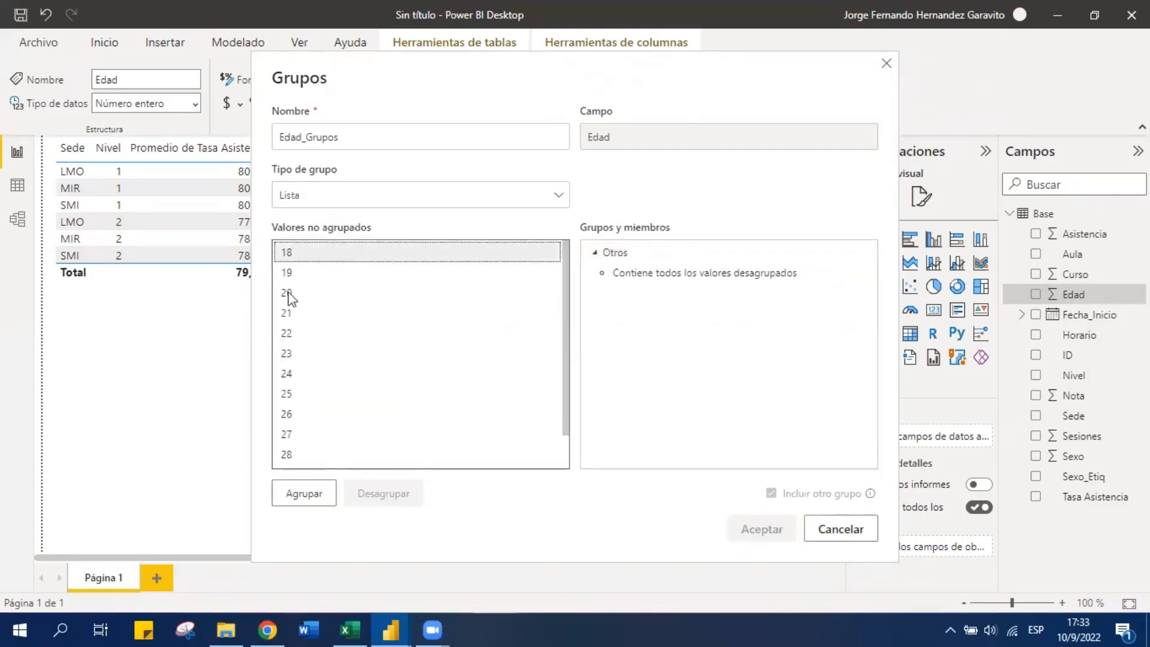
left_click(302, 331, "shift")
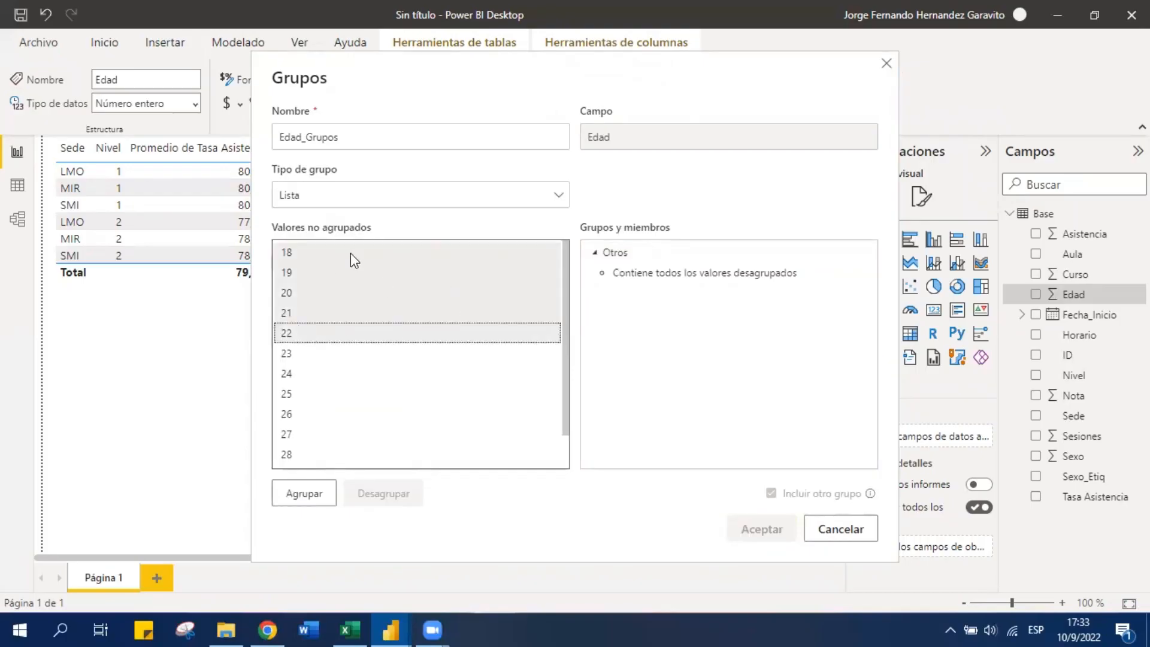
left_click(305, 495)
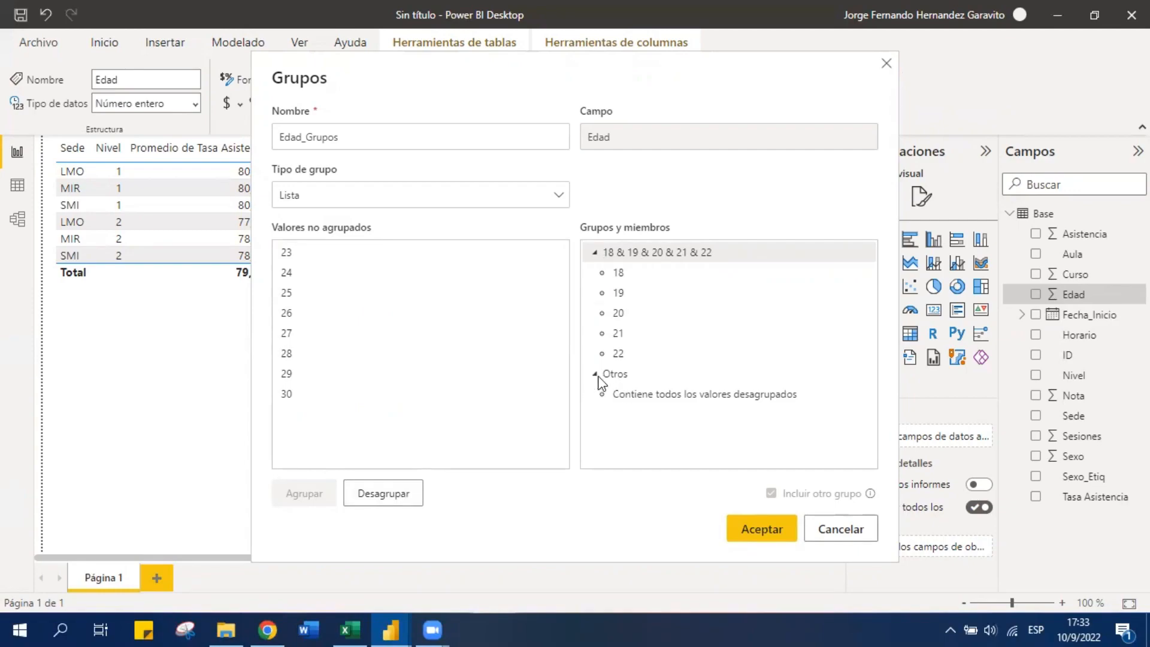
left_click(413, 495)
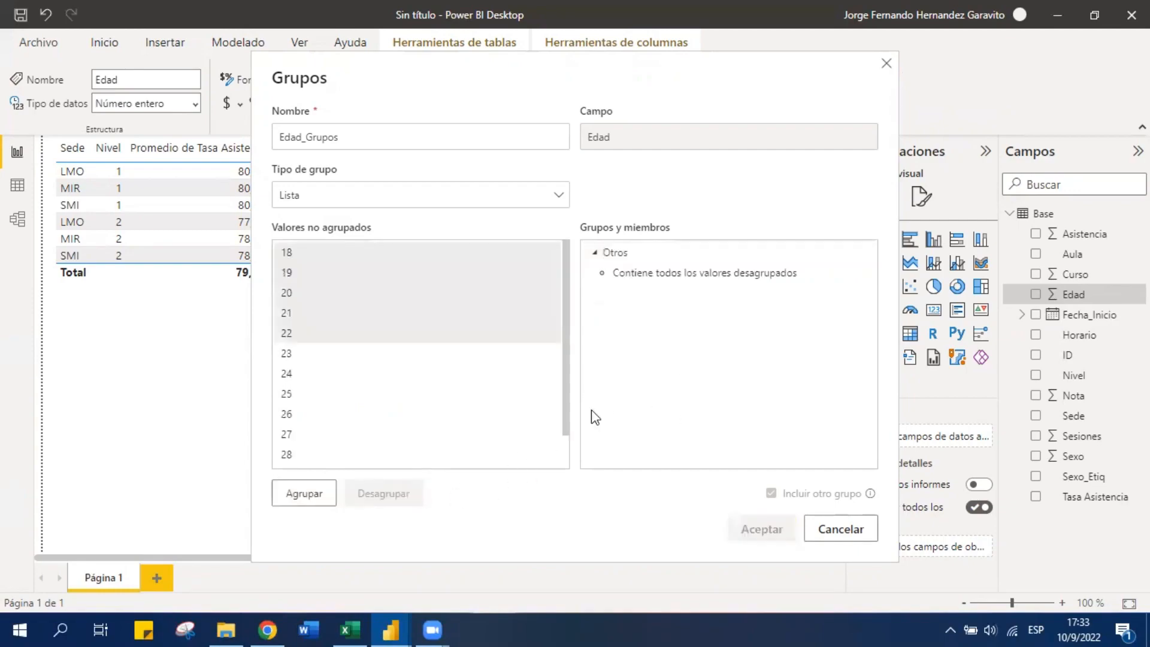
left_click(671, 257)
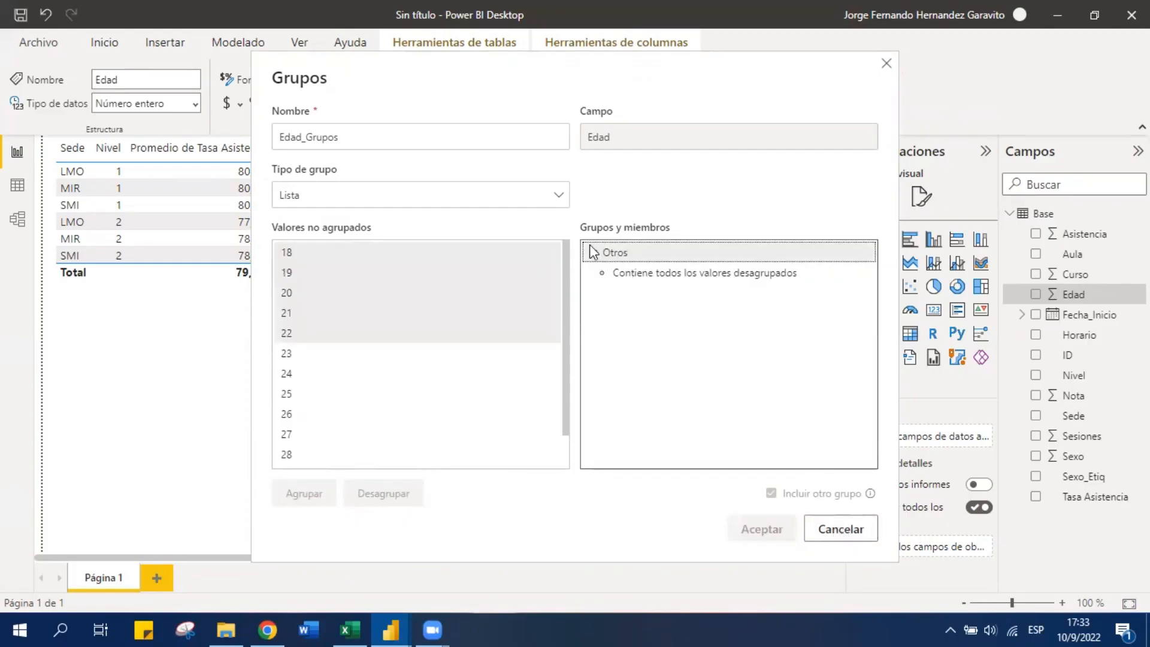
left_click(670, 355)
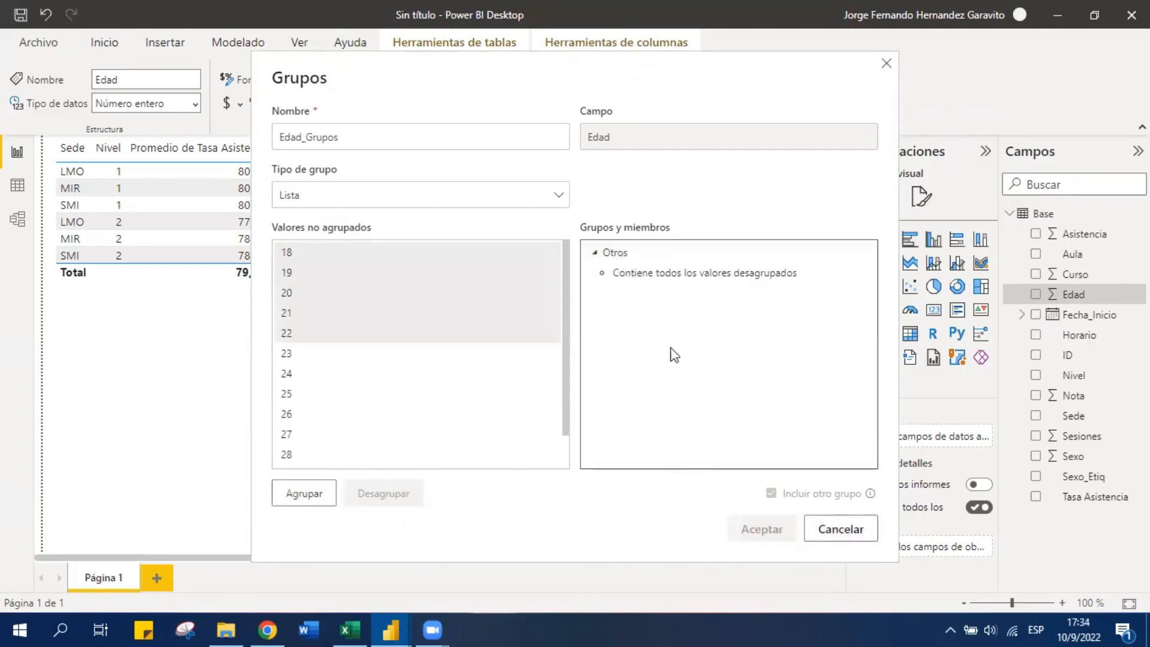
left_click(476, 316)
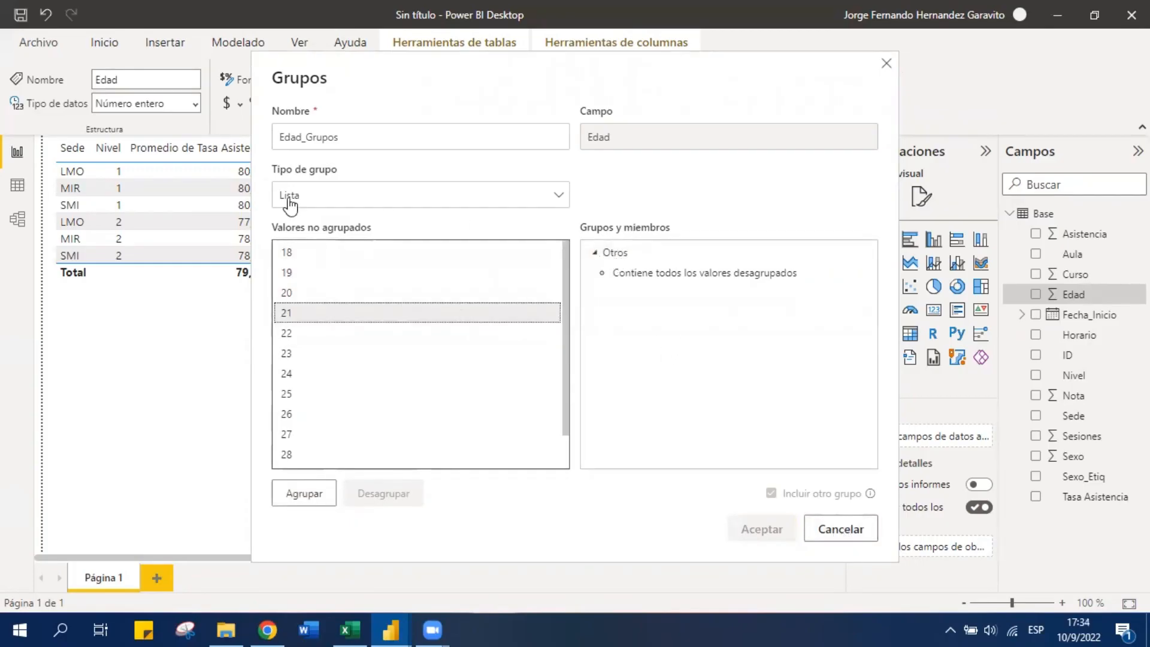
left_click(429, 198)
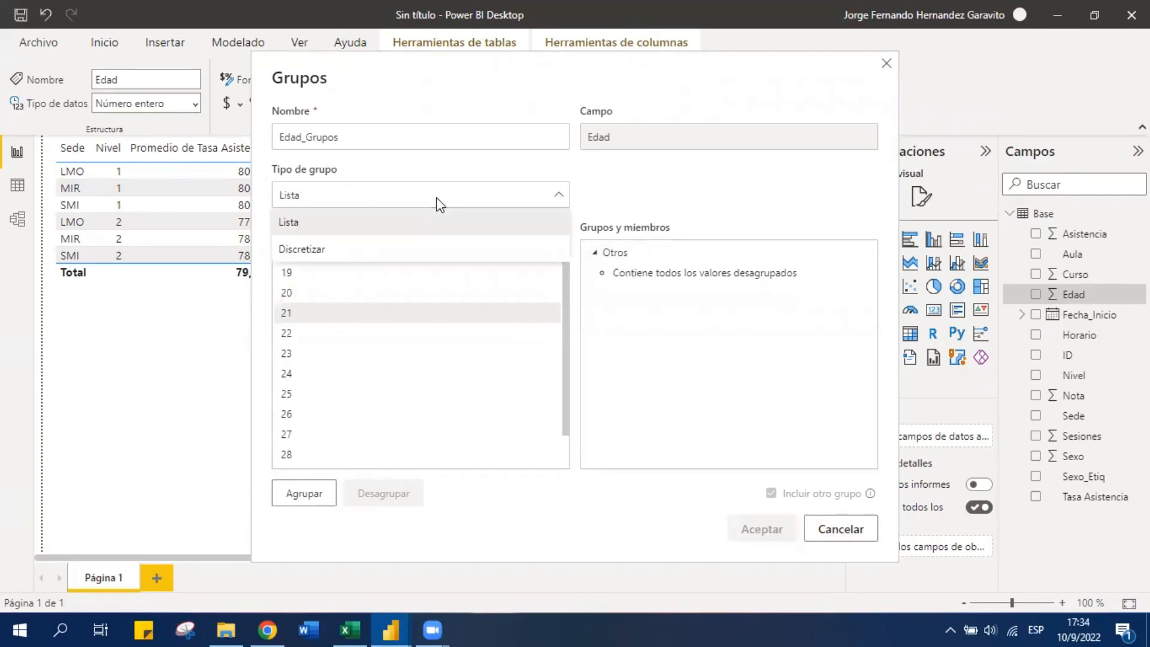
left_click(330, 251)
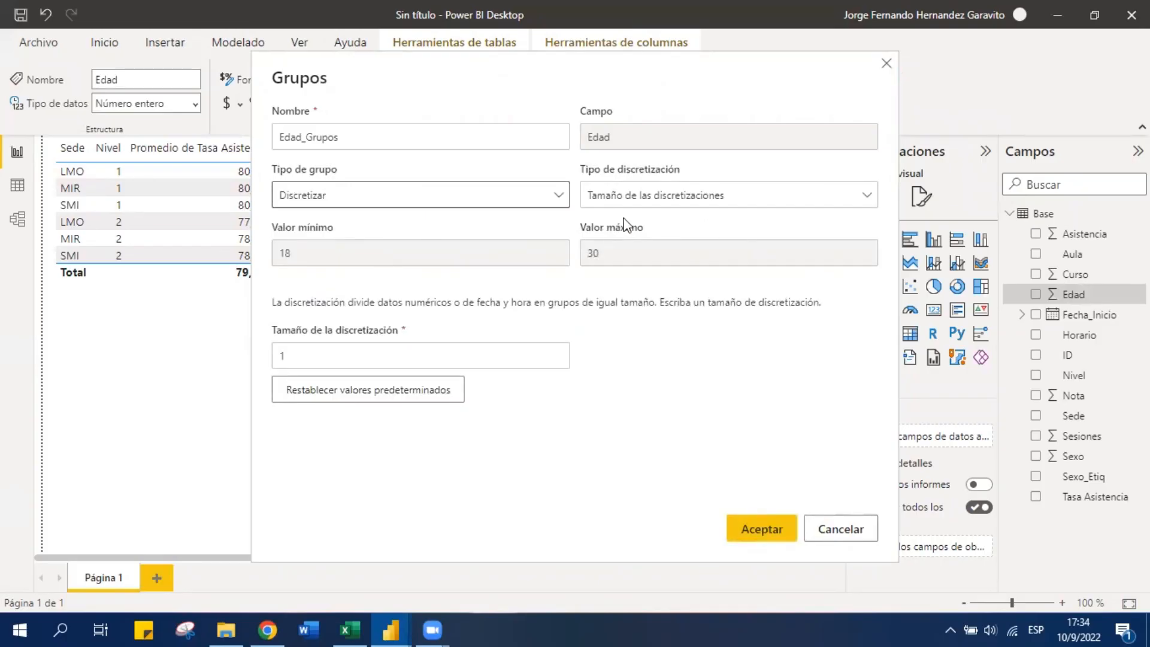
Check the discretization types for Edad_Grupos, keep Tamaño de las discretizaciones and set the bin size to 4
left_click(694, 198)
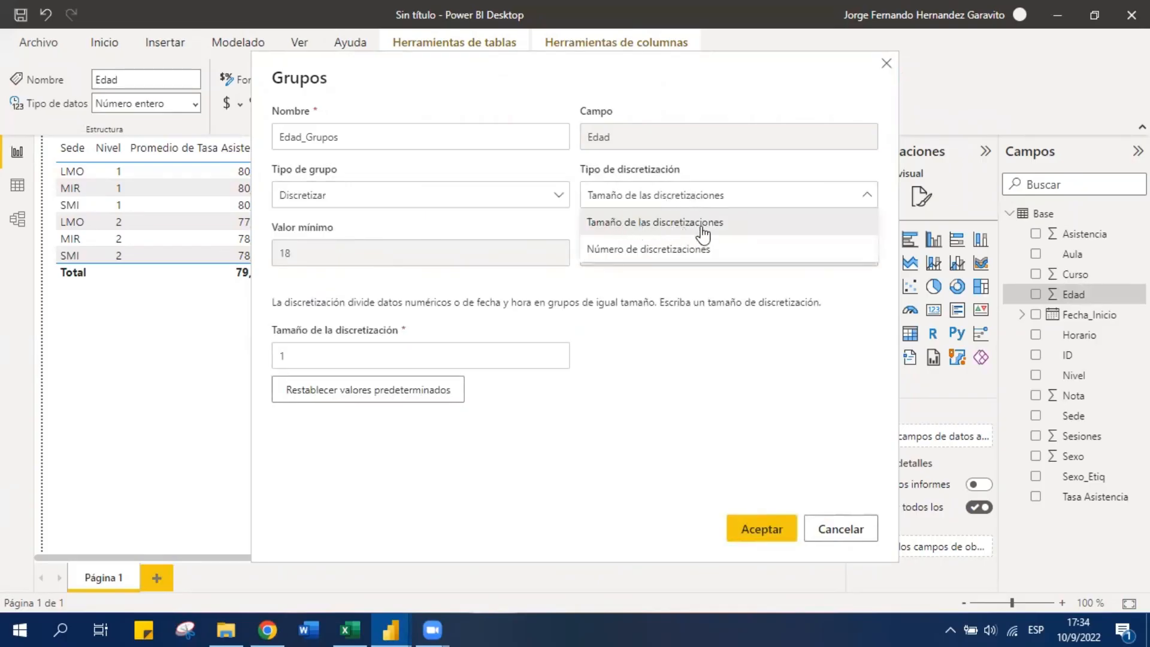
left_click(647, 396)
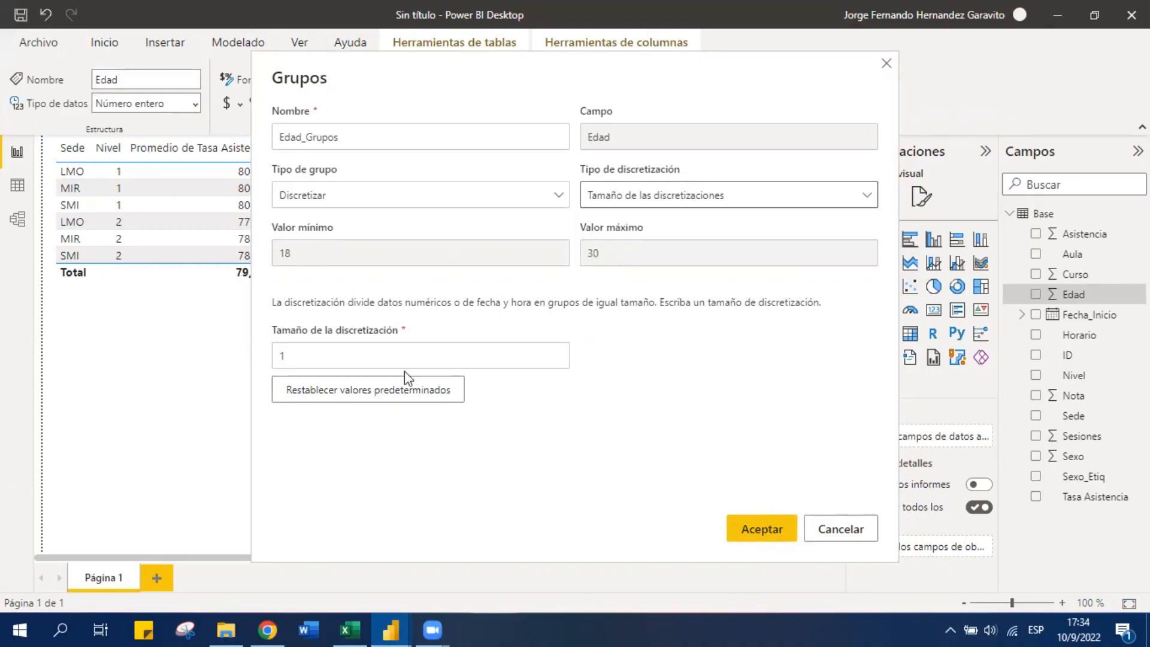
left_click(441, 352)
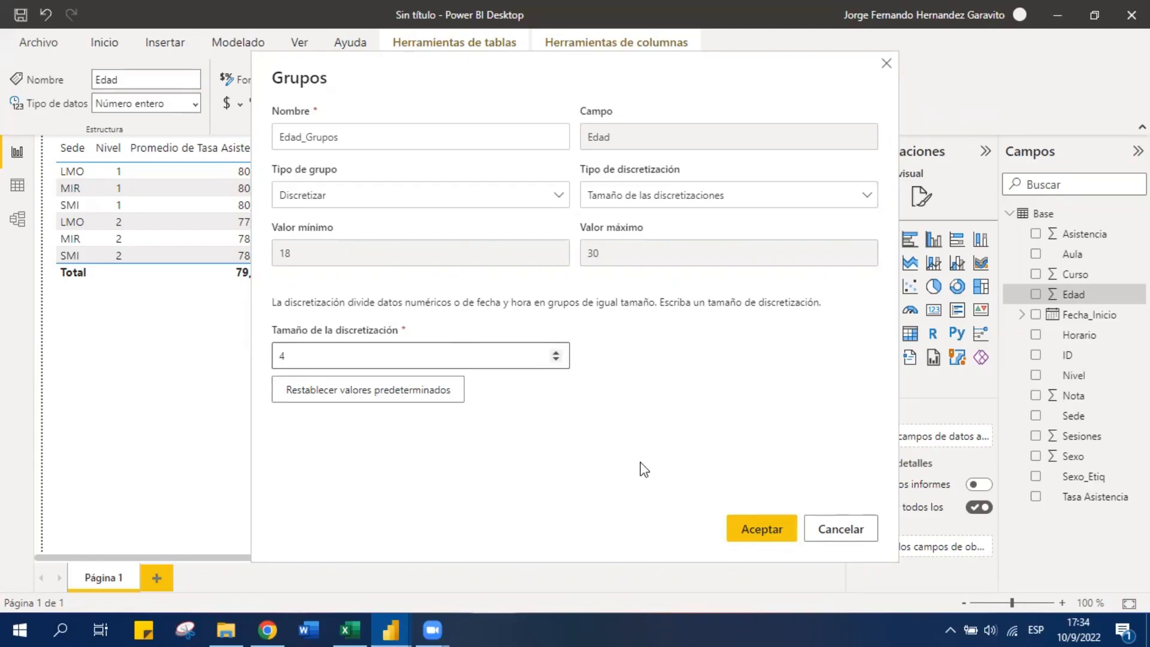
Switch Edad_Grupos to Número de discretizaciones, set the bin count to 6 and create the group
left_click(674, 198)
left_click(681, 254)
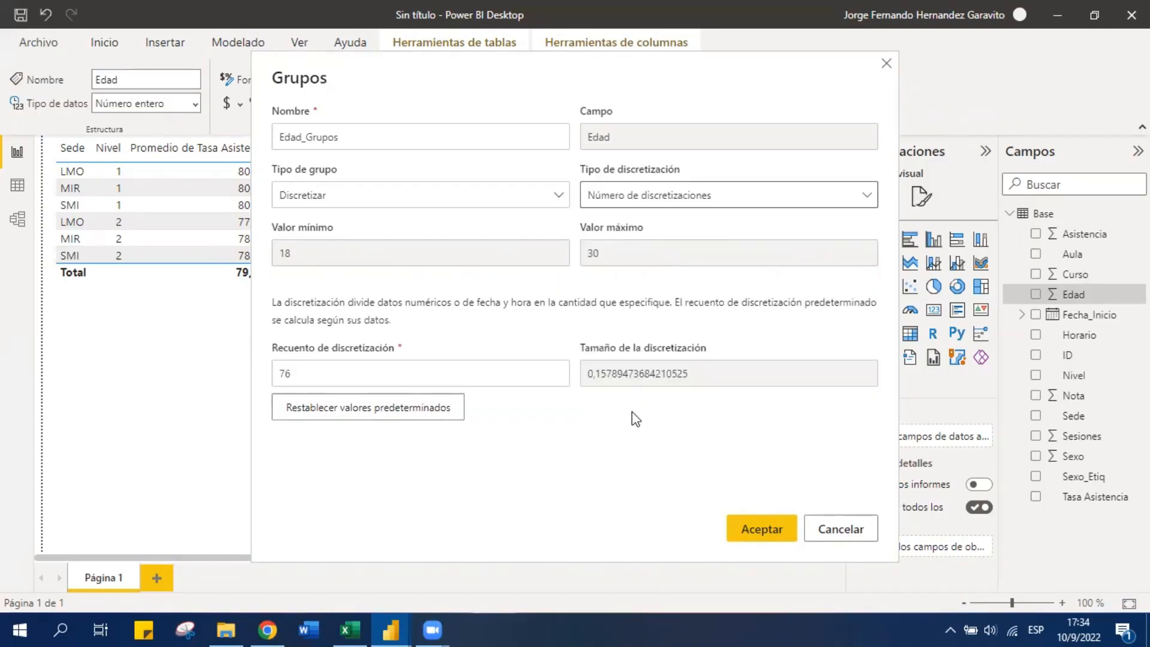
double_click(374, 384)
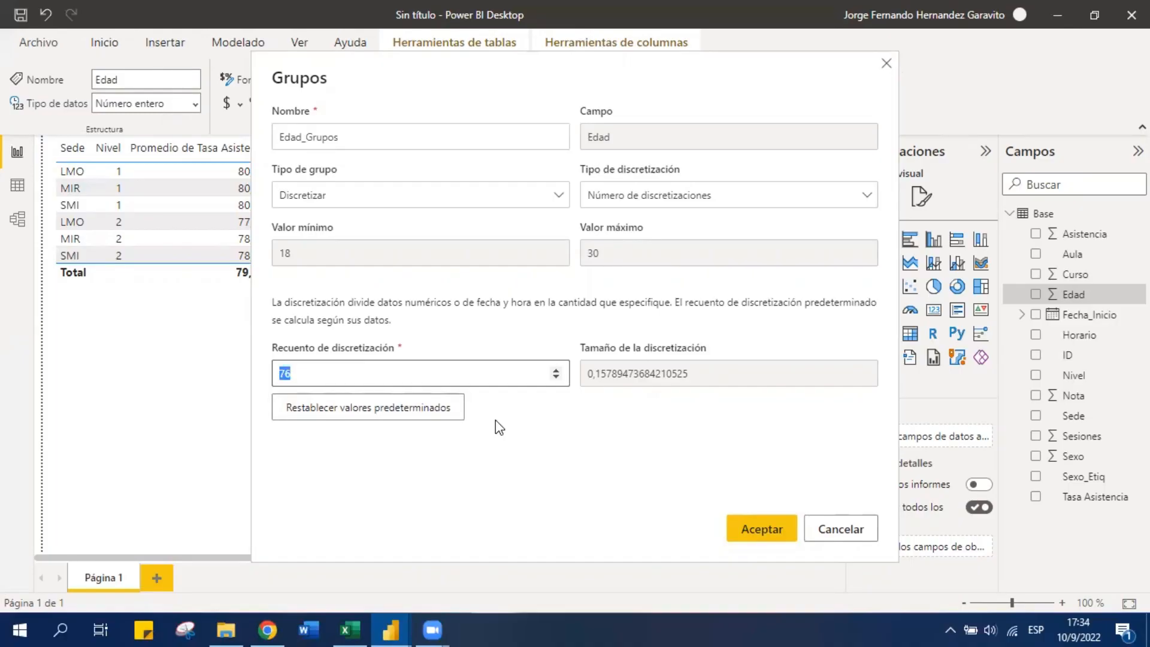
type("6")
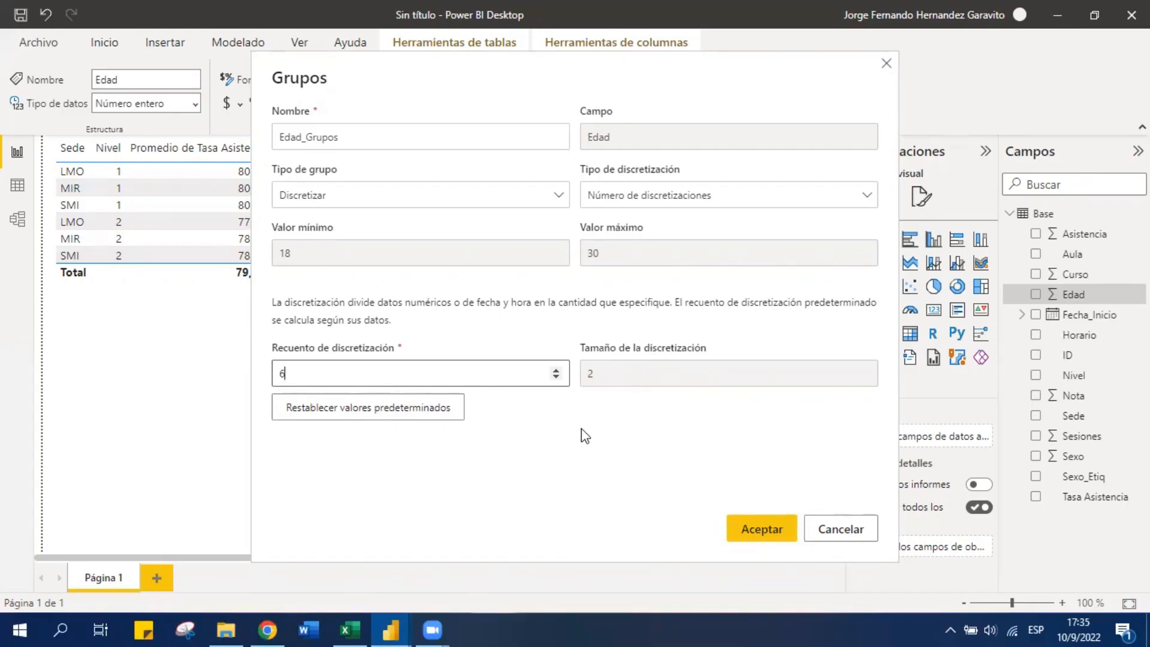
left_click(760, 531)
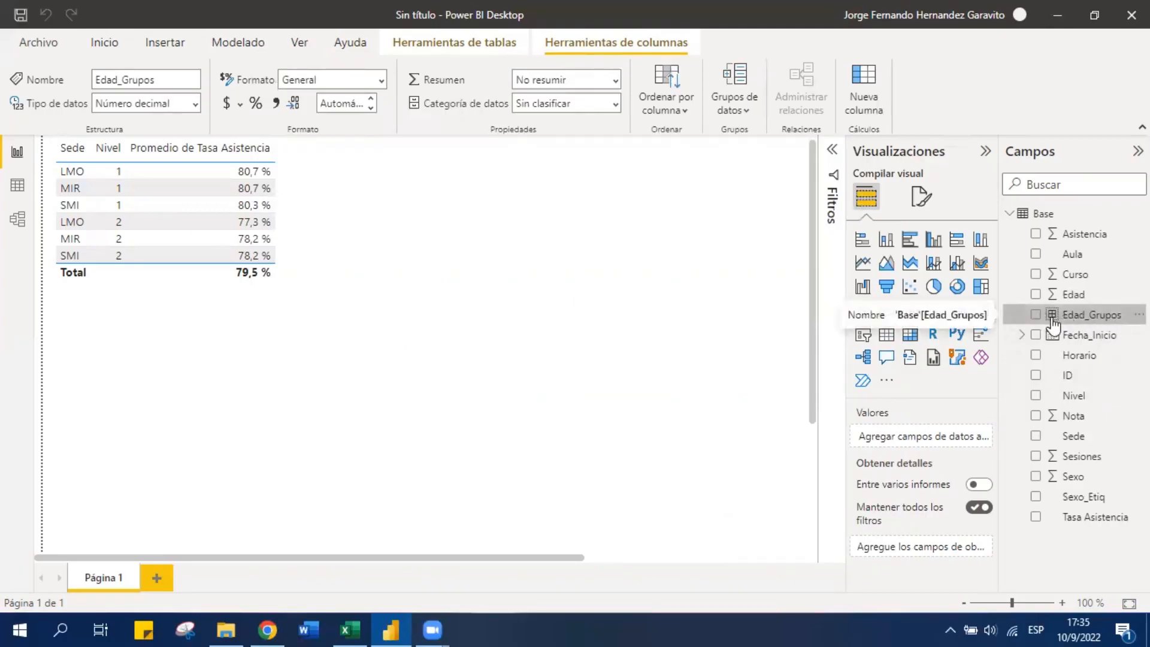
Examine the Edad_Grupos column in the data table, including its distinct filter values, and compare it with Edad
left_click(18, 185)
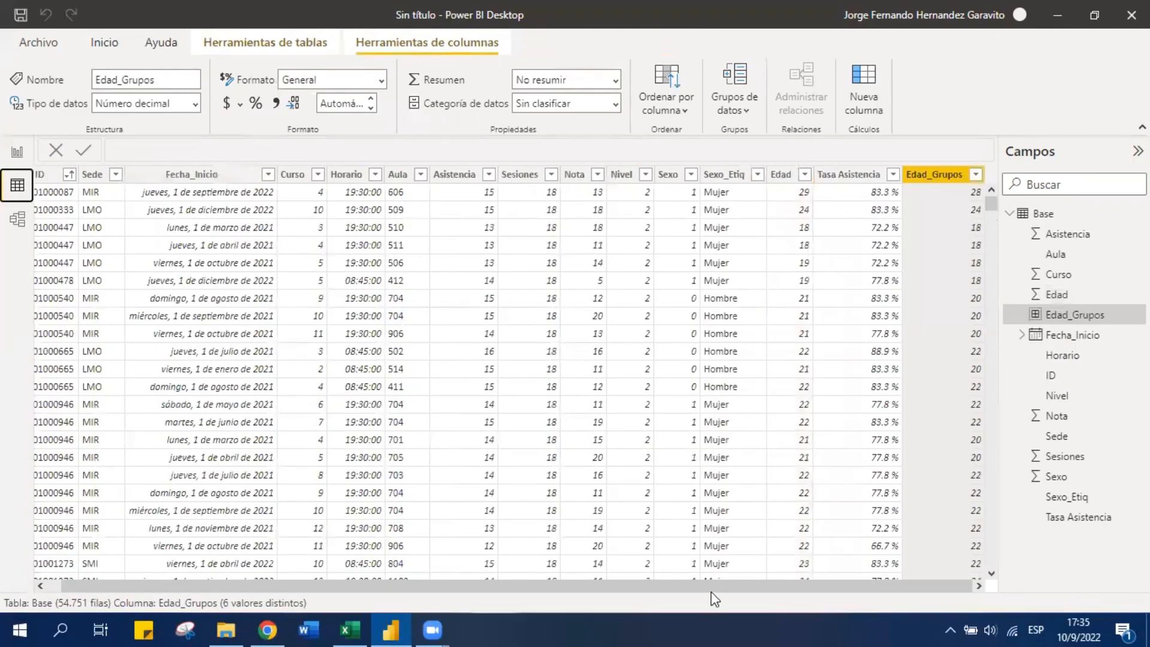
left_click(977, 174)
left_click(927, 210)
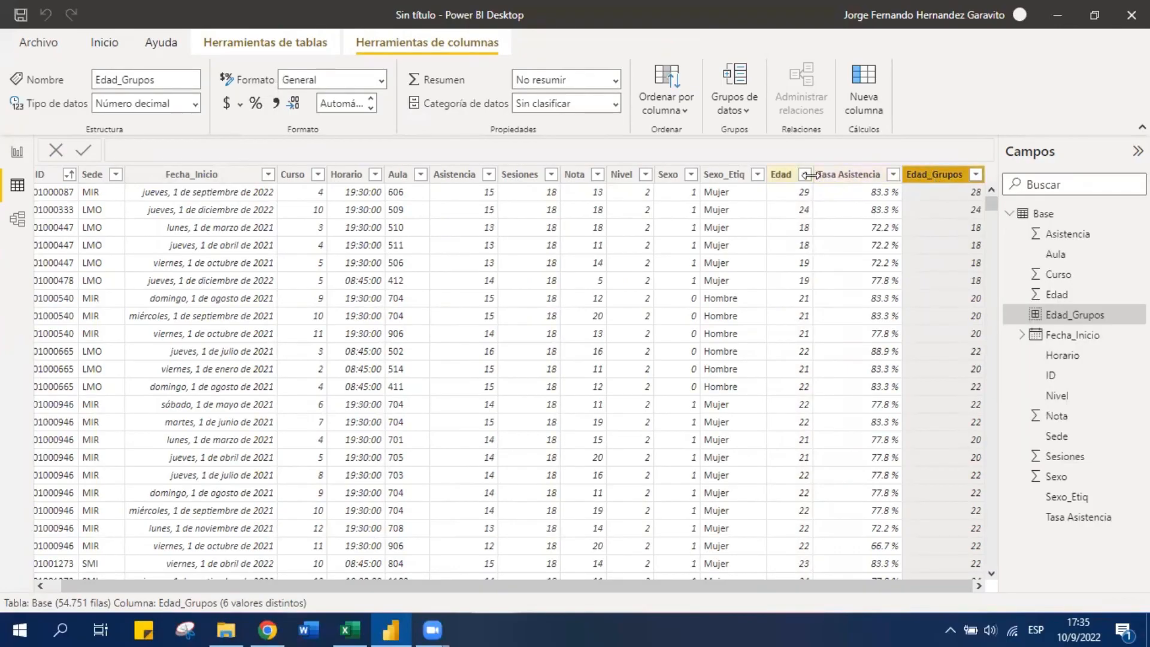
left_click(976, 175)
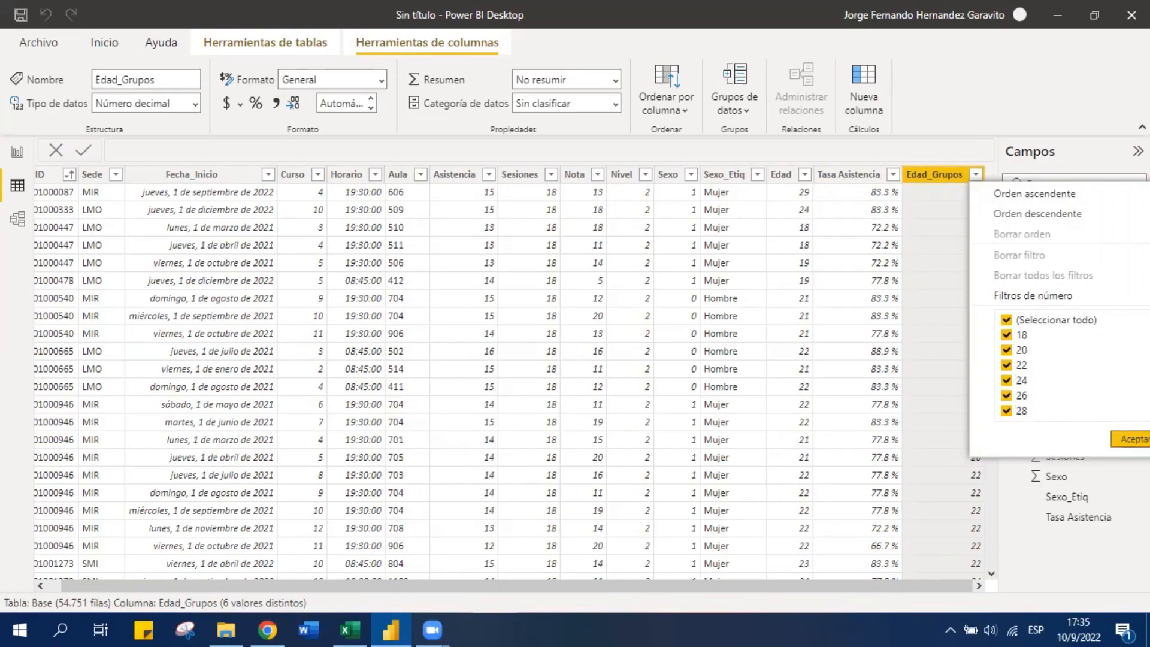
left_click(1131, 440)
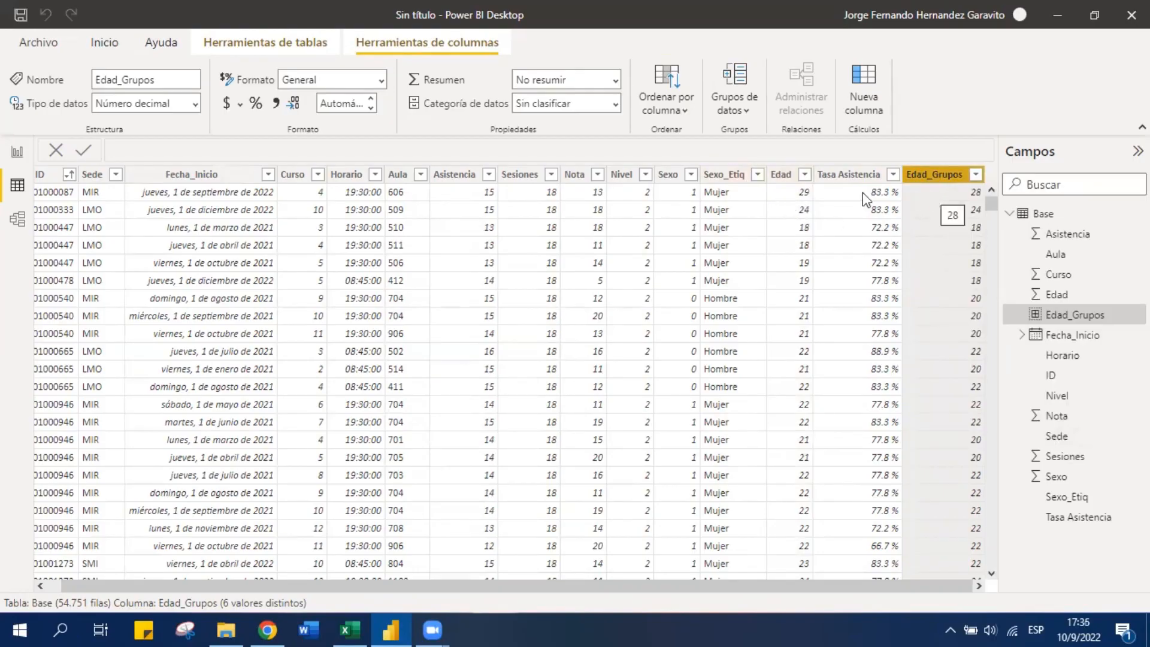
left_click(785, 193)
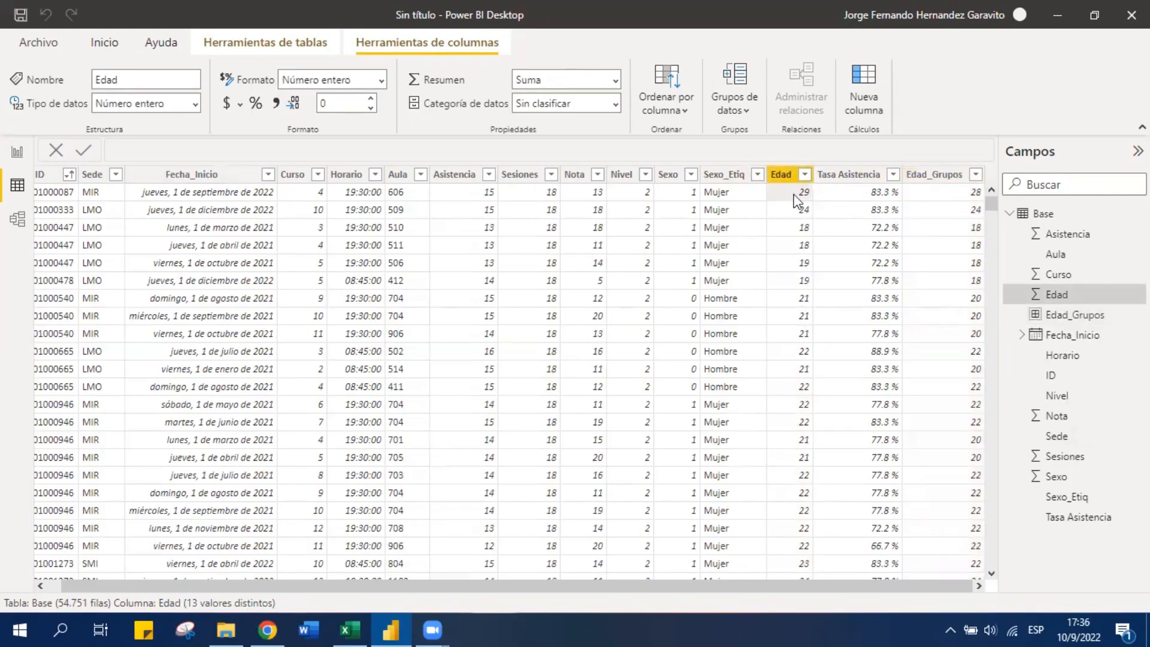
left_click(936, 189)
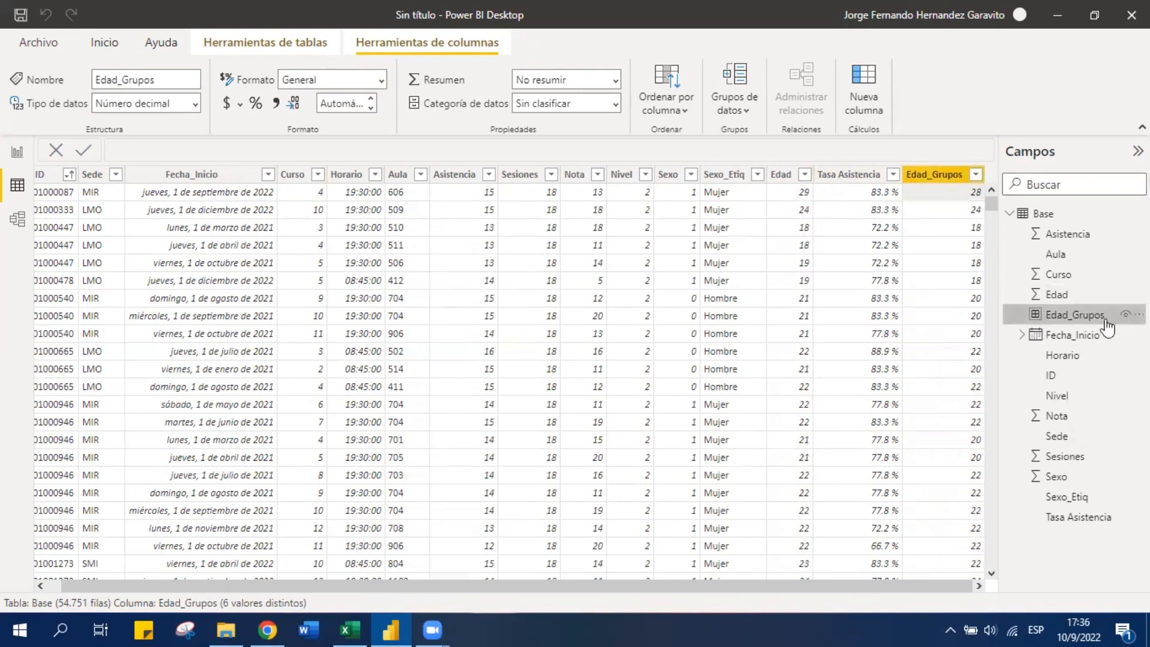
Create a data group for Sede that combines LMO and MIR and puts SMI in its own group, and check the new column
left_click(1067, 443)
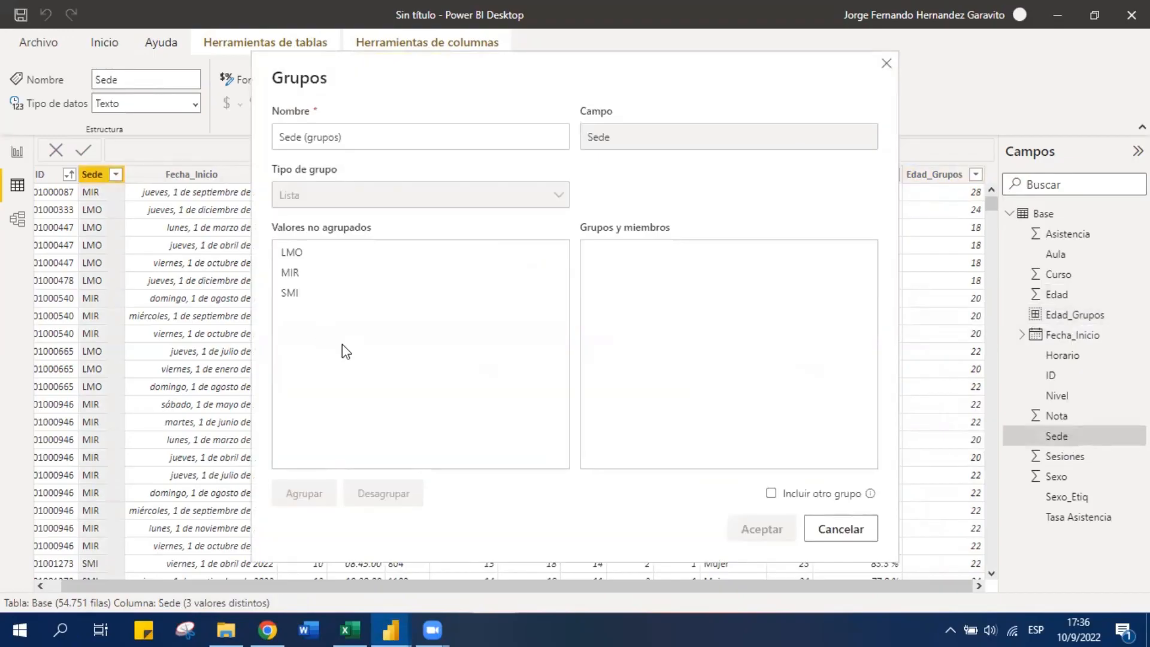
left_click(303, 253)
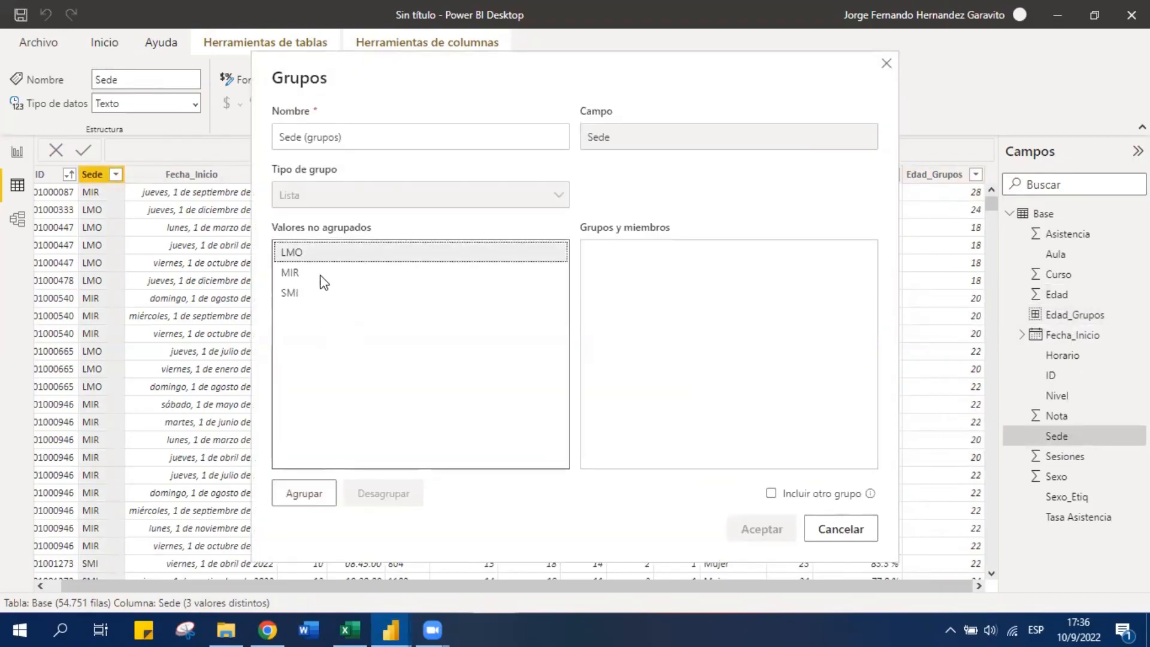
left_click(313, 274, "ctrl")
left_click(371, 328)
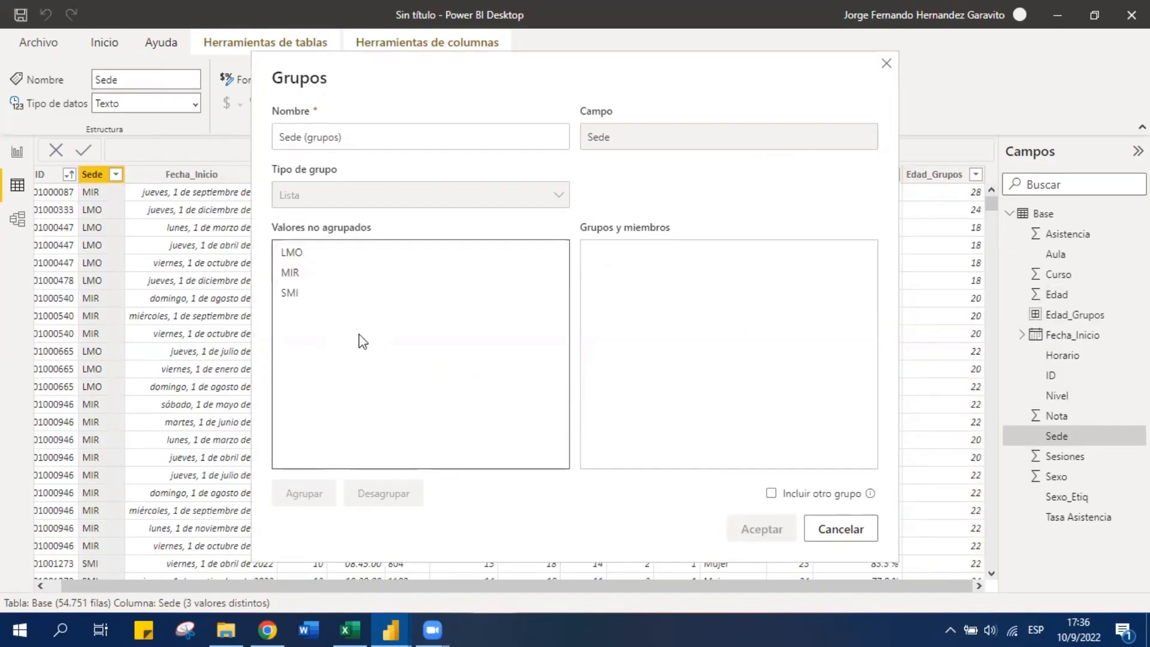
left_click(327, 259)
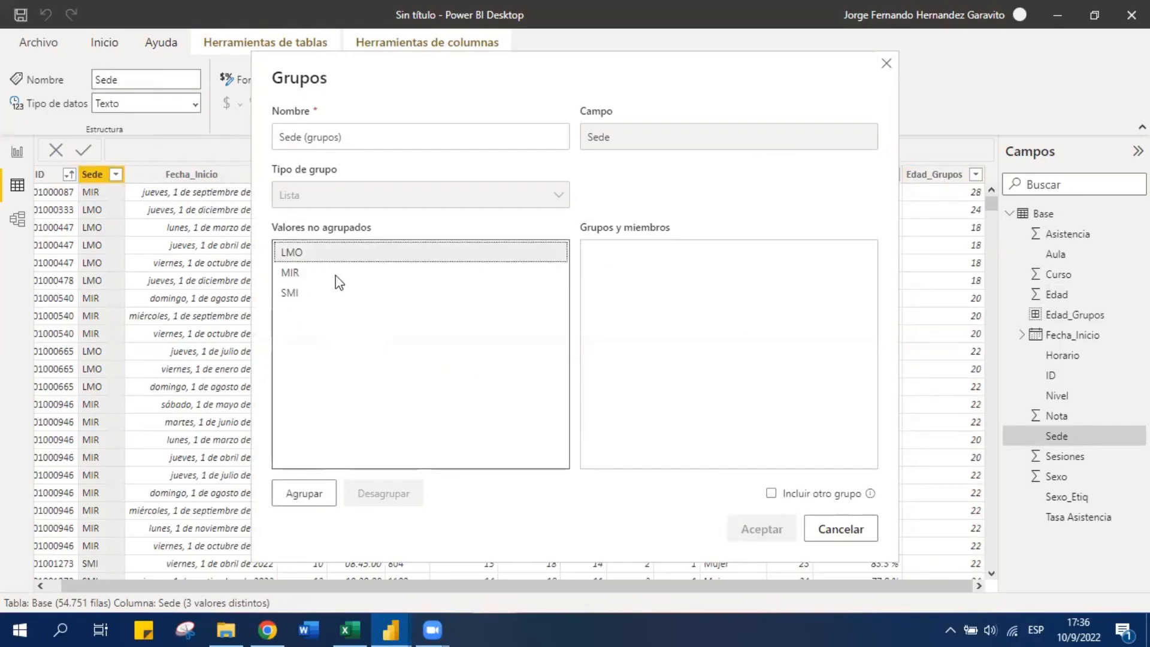
left_click(339, 274, "ctrl")
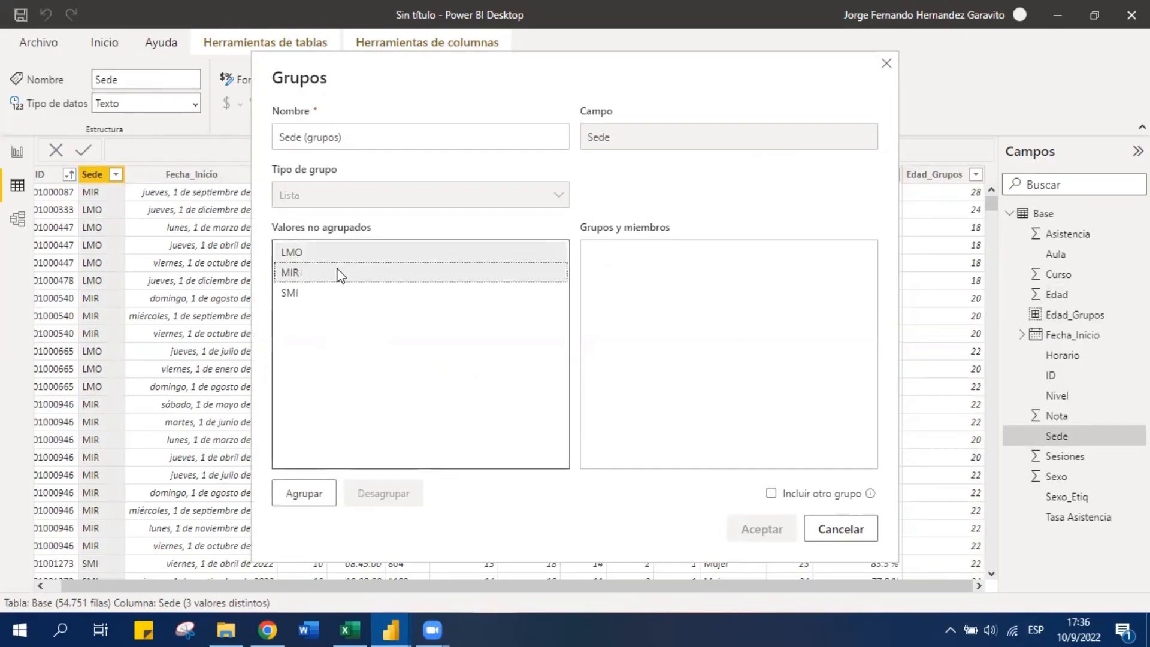
left_click(303, 502)
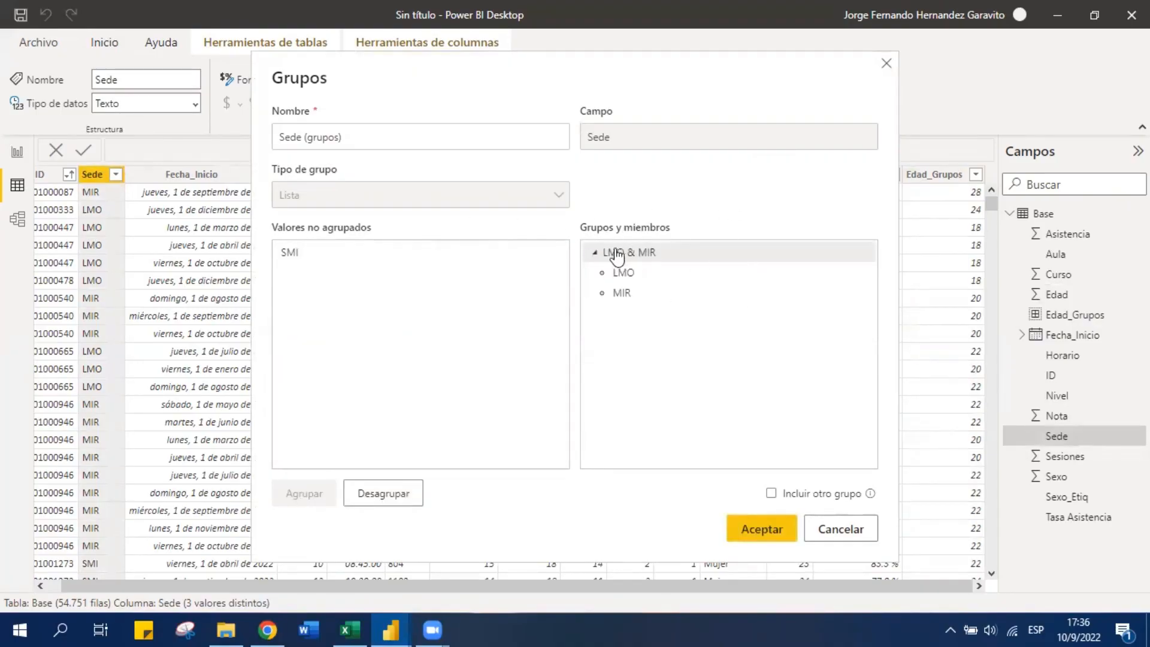
left_click(337, 256)
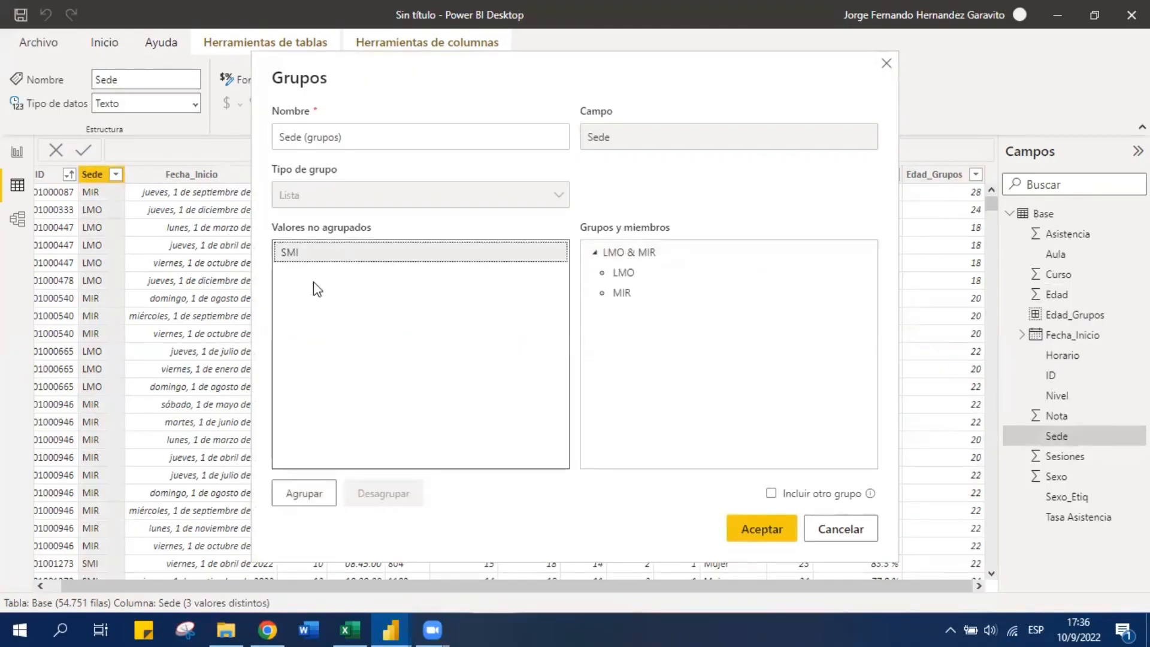
left_click(322, 495)
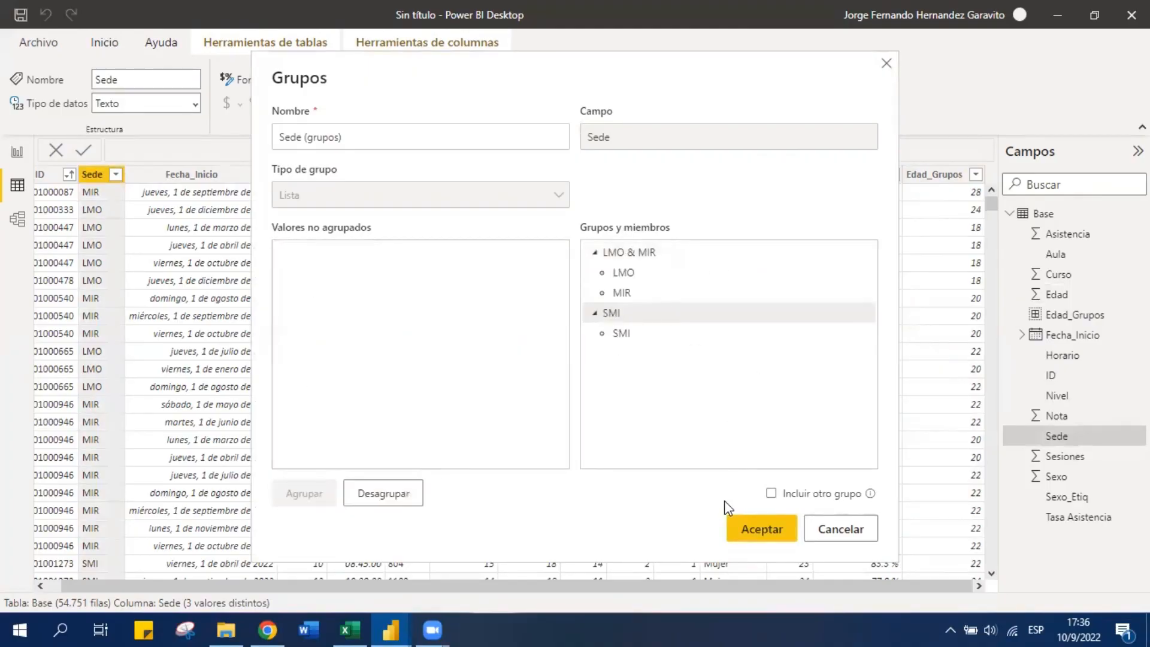
left_click(757, 533)
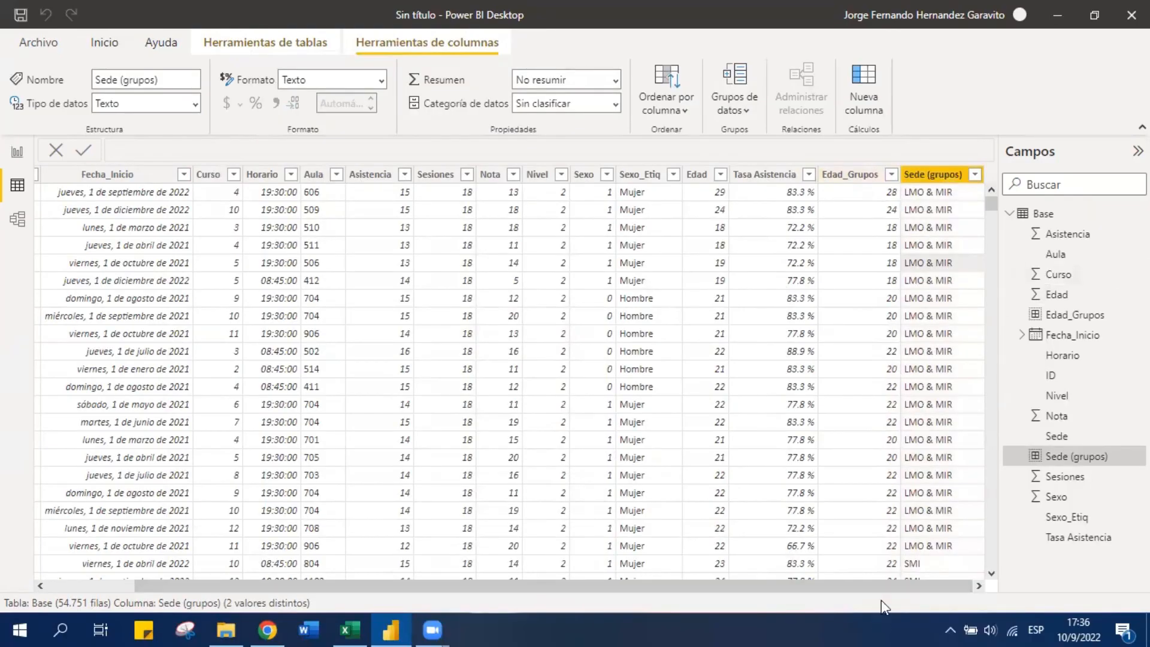
left_click_drag(899, 586, 692, 584)
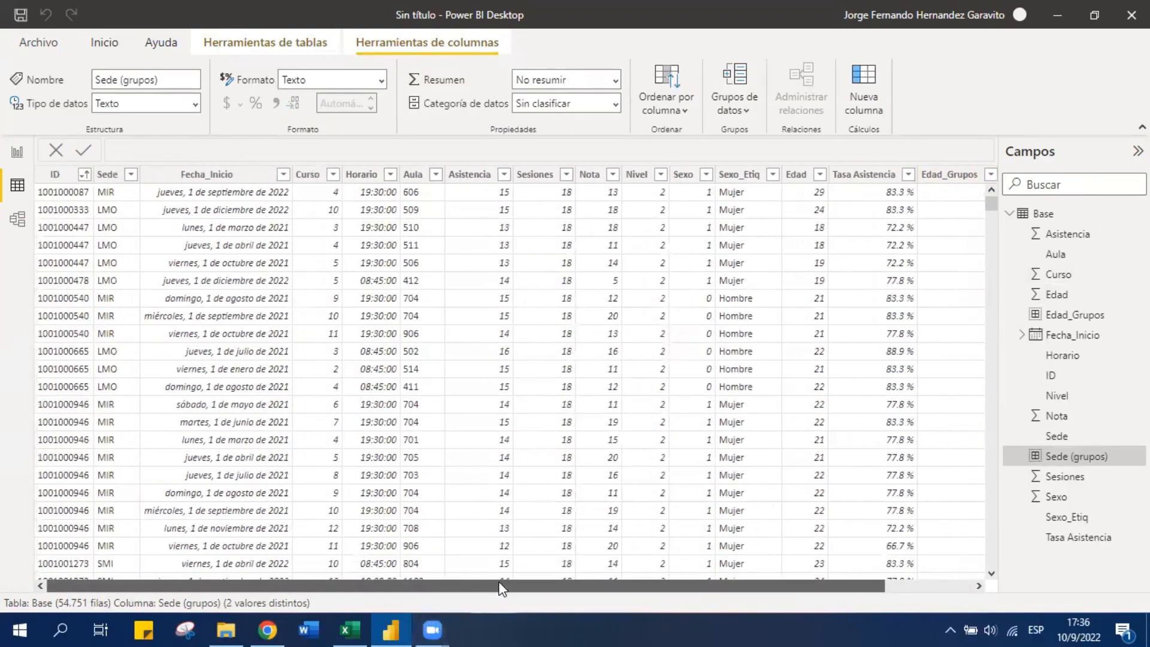
left_click_drag(498, 584, 590, 585)
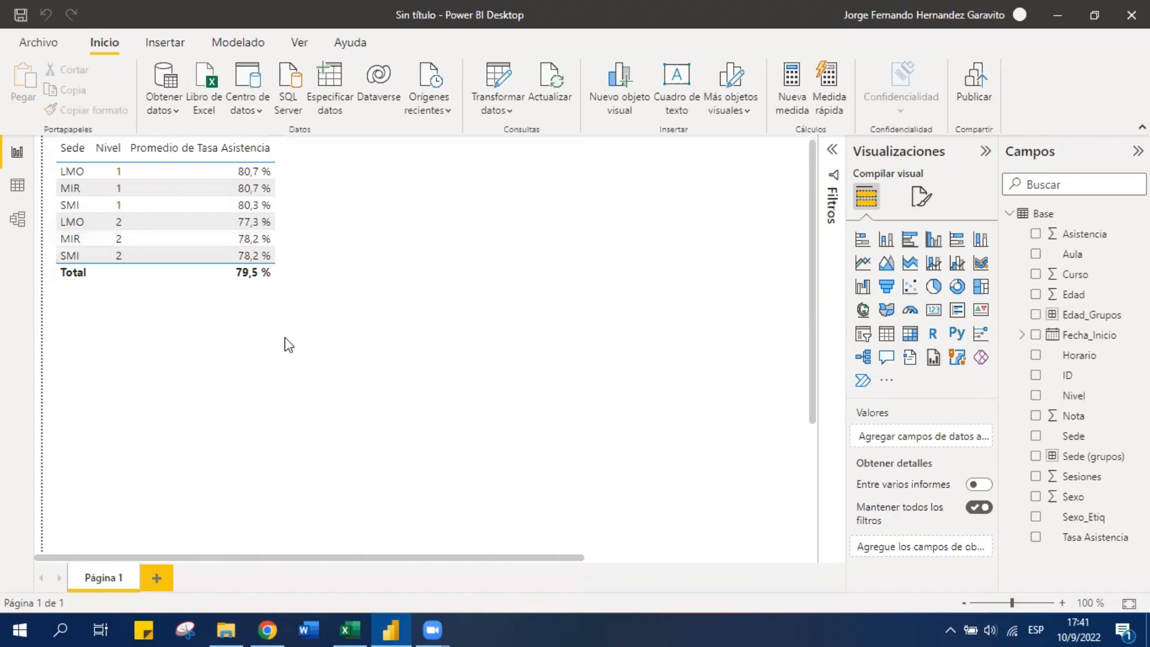
Review the summarization options of the Nivel field in the report's attendance table
left_click(235, 314)
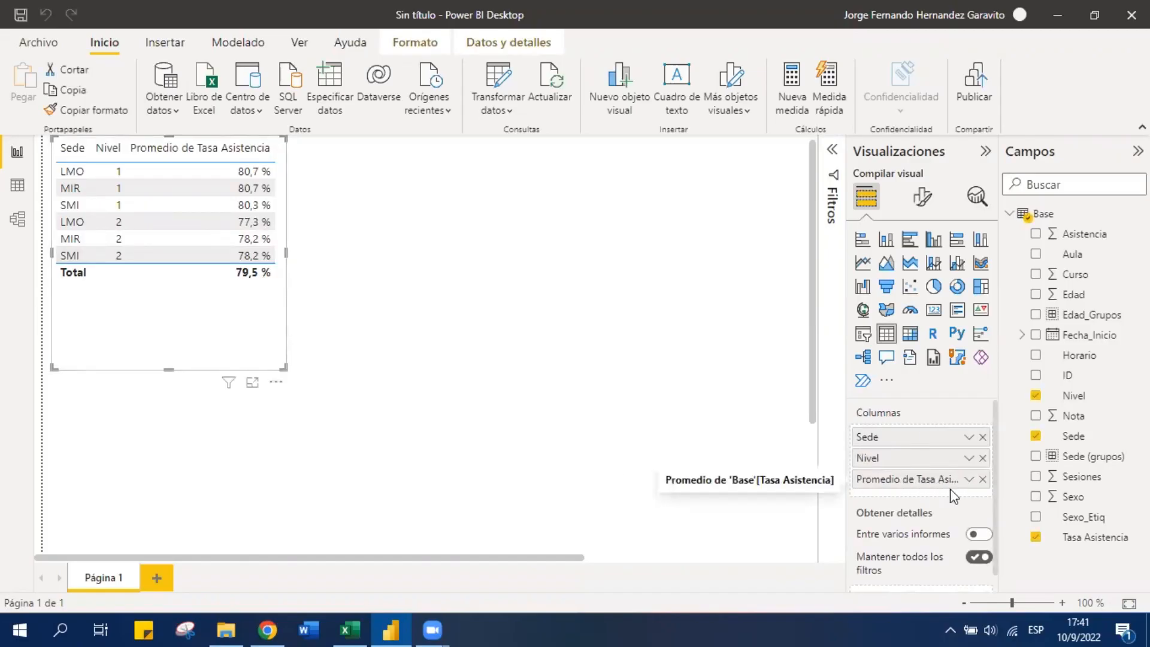
left_click(969, 459)
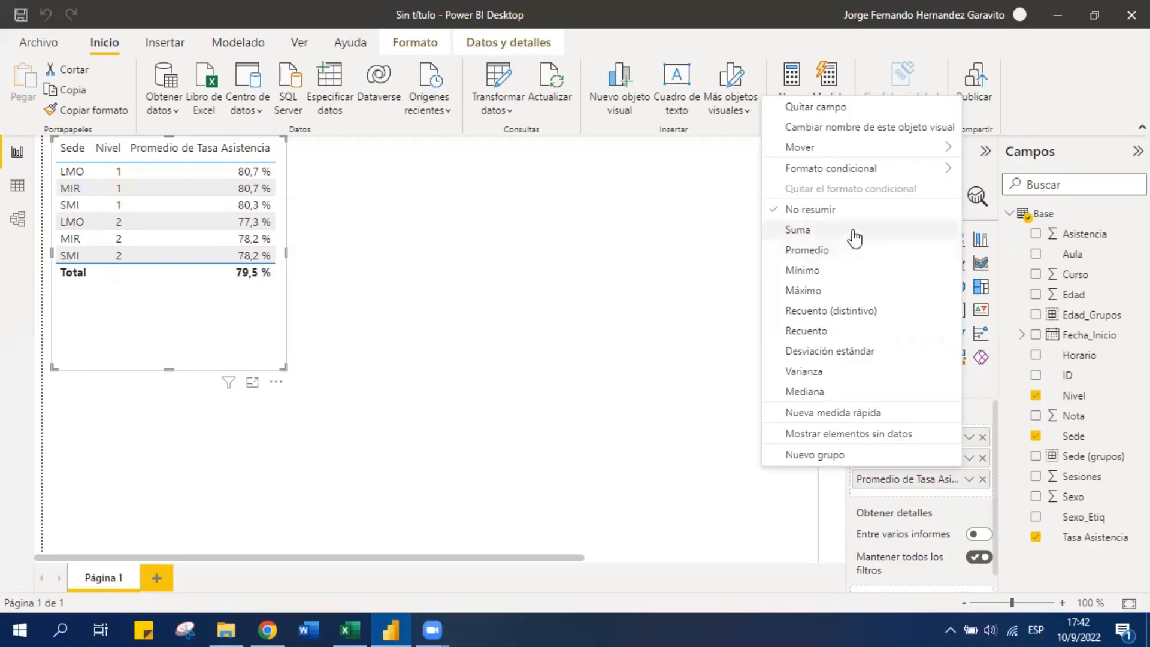
left_click(555, 275)
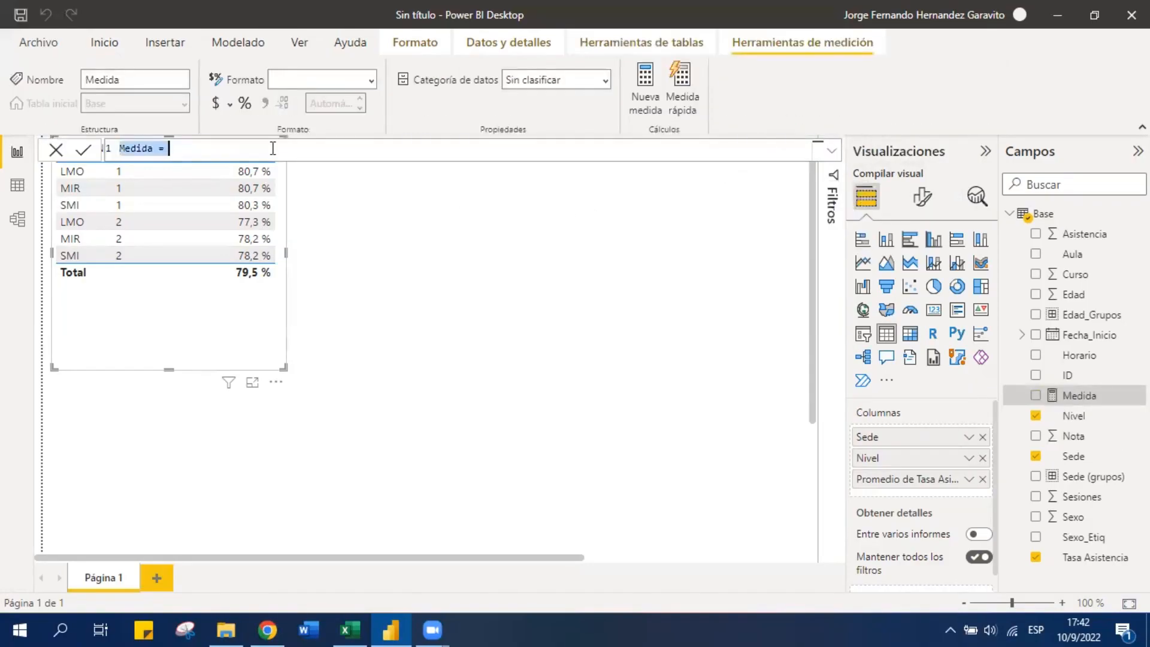
Create a new measure in the Base table with the formula AVERAGE(Base[Nota])
left_click(273, 148)
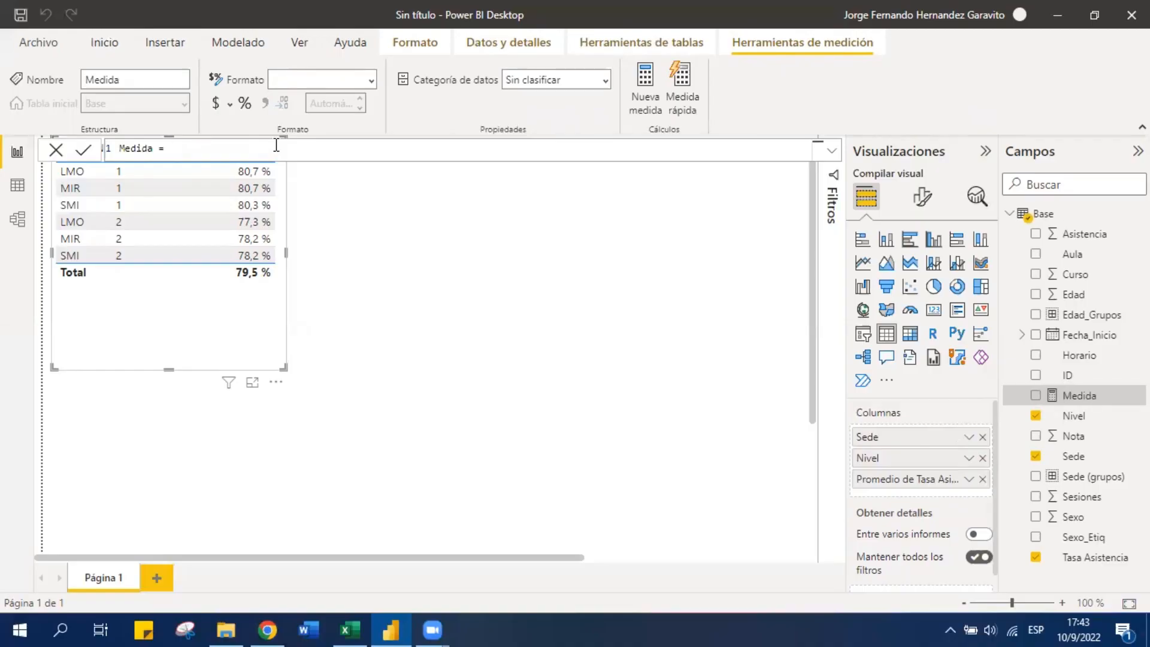
type("rage")
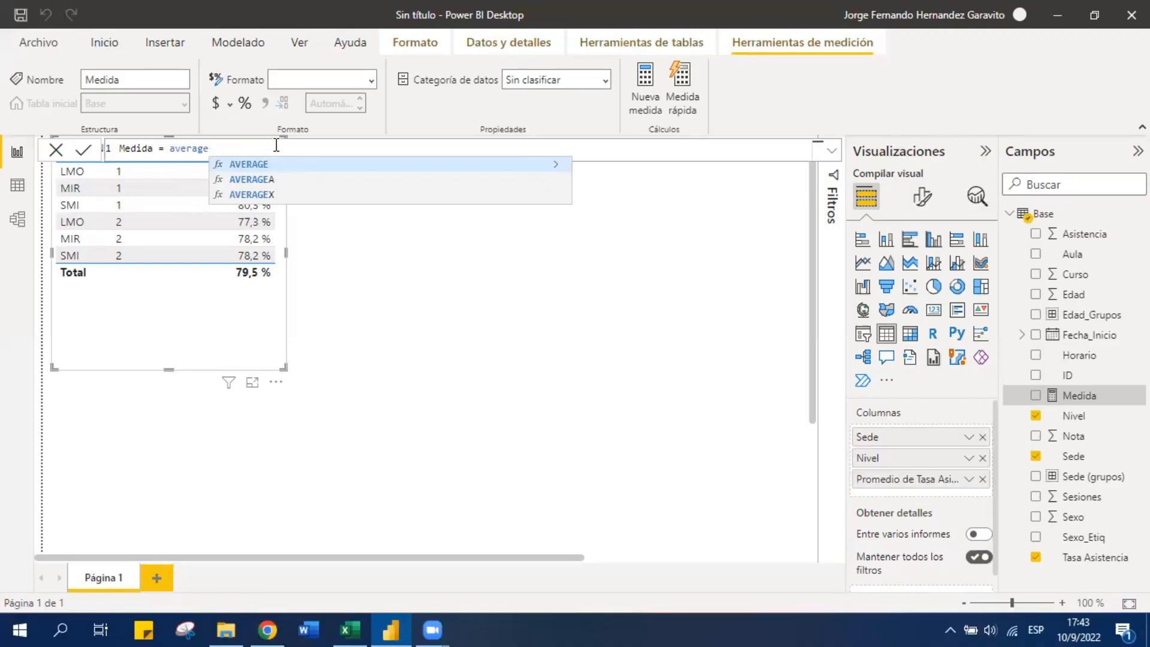
left_click(297, 166)
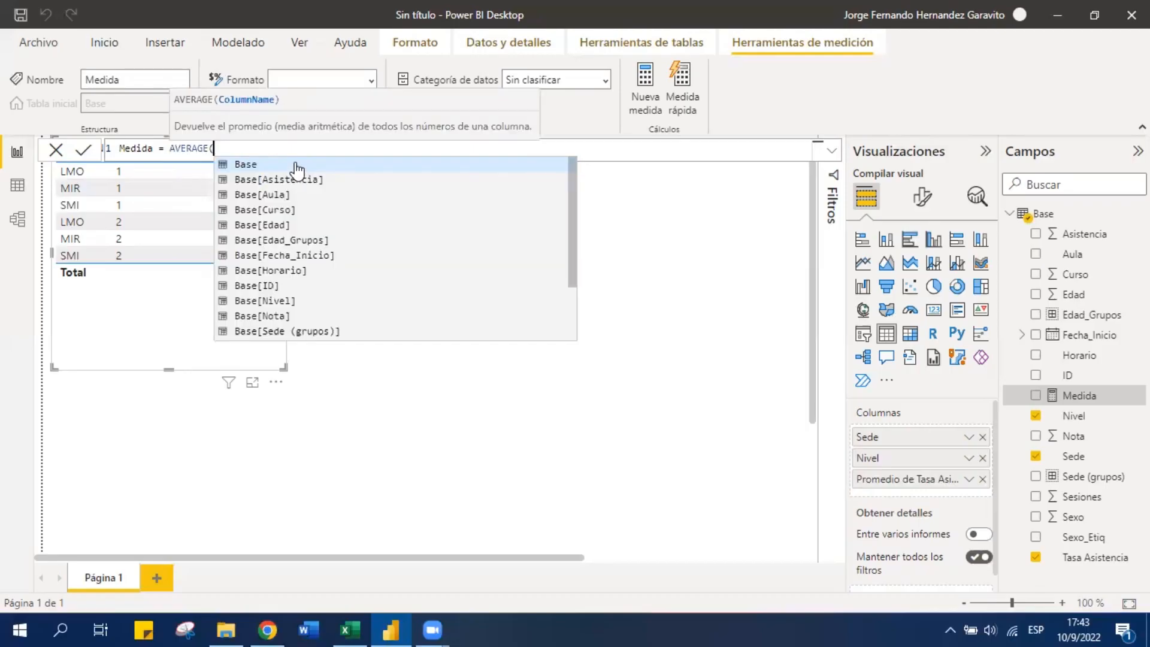
type("nota")
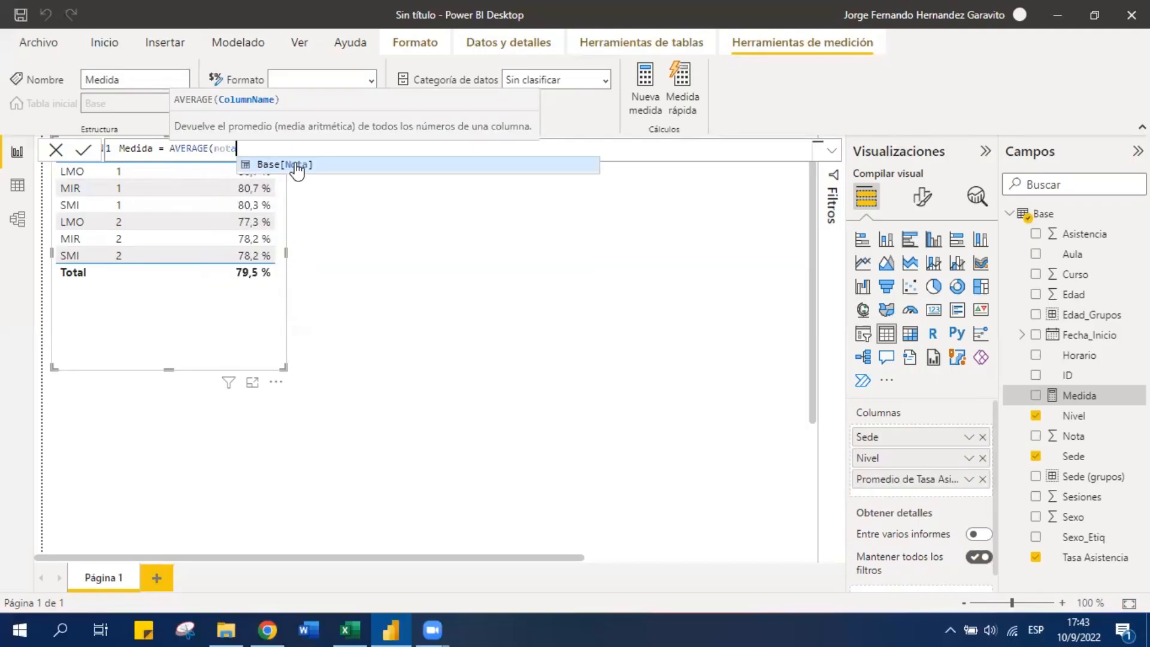
left_click(341, 172)
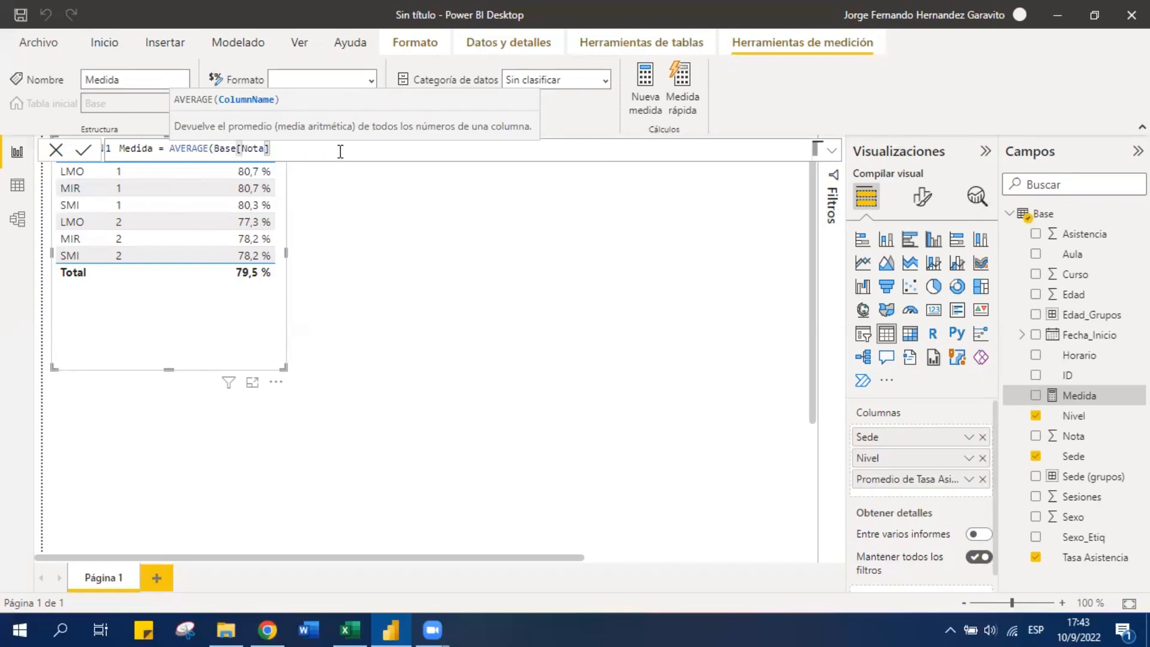
type(")")
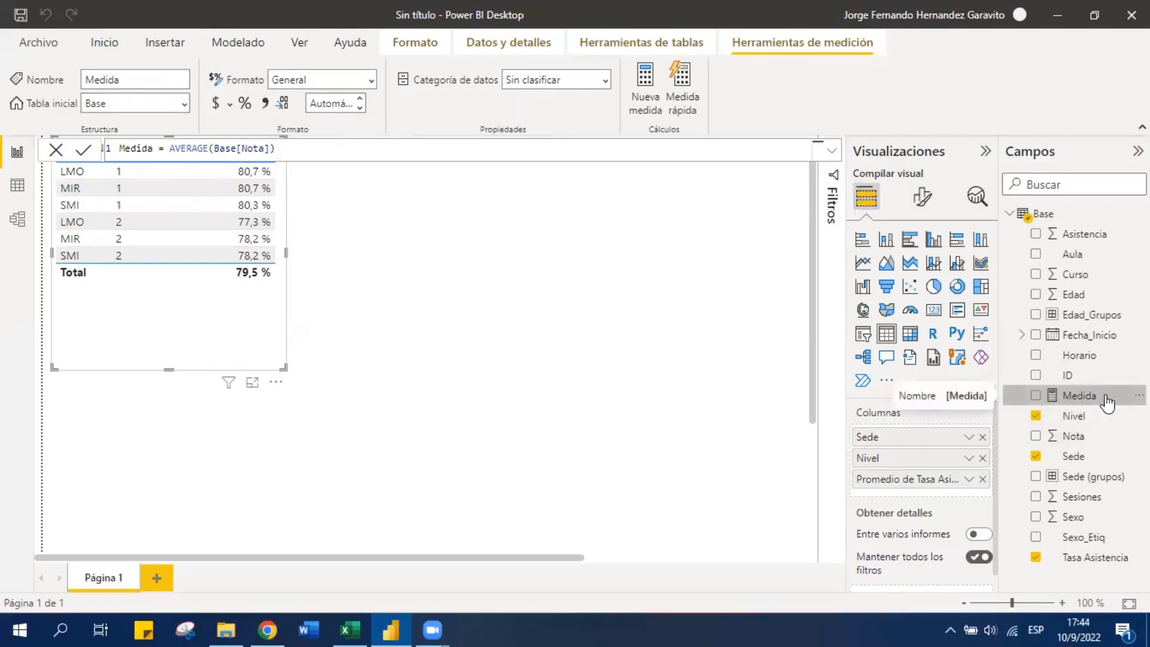
Rename the new average measure as Prom_Nota
double_click(137, 148)
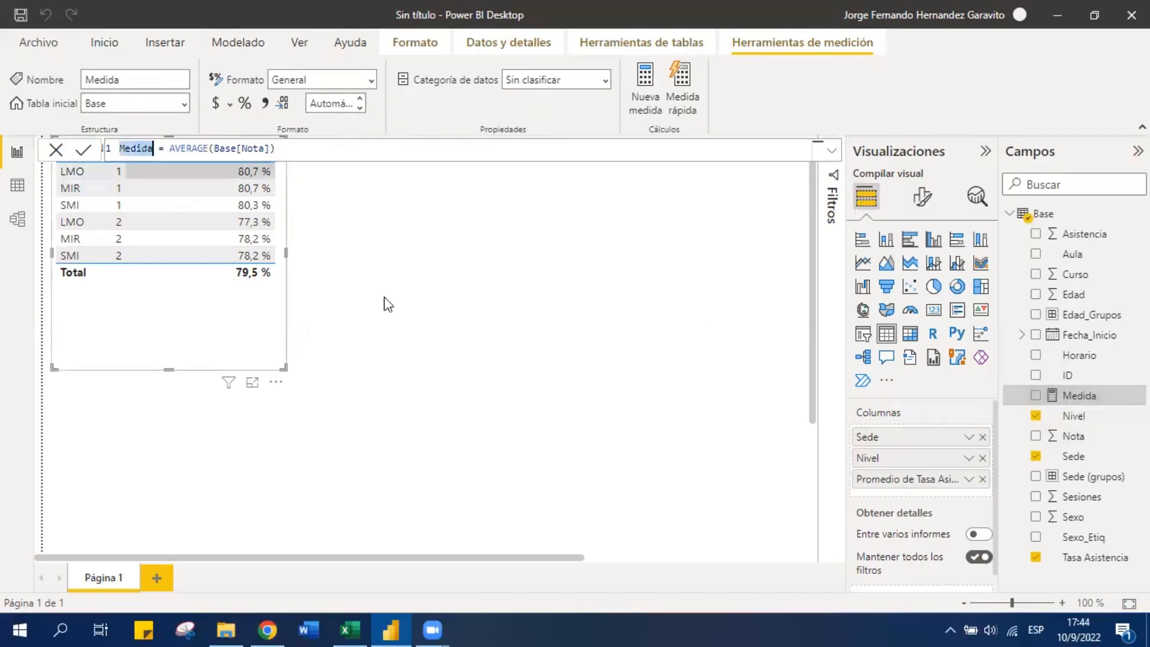
type("Prom_")
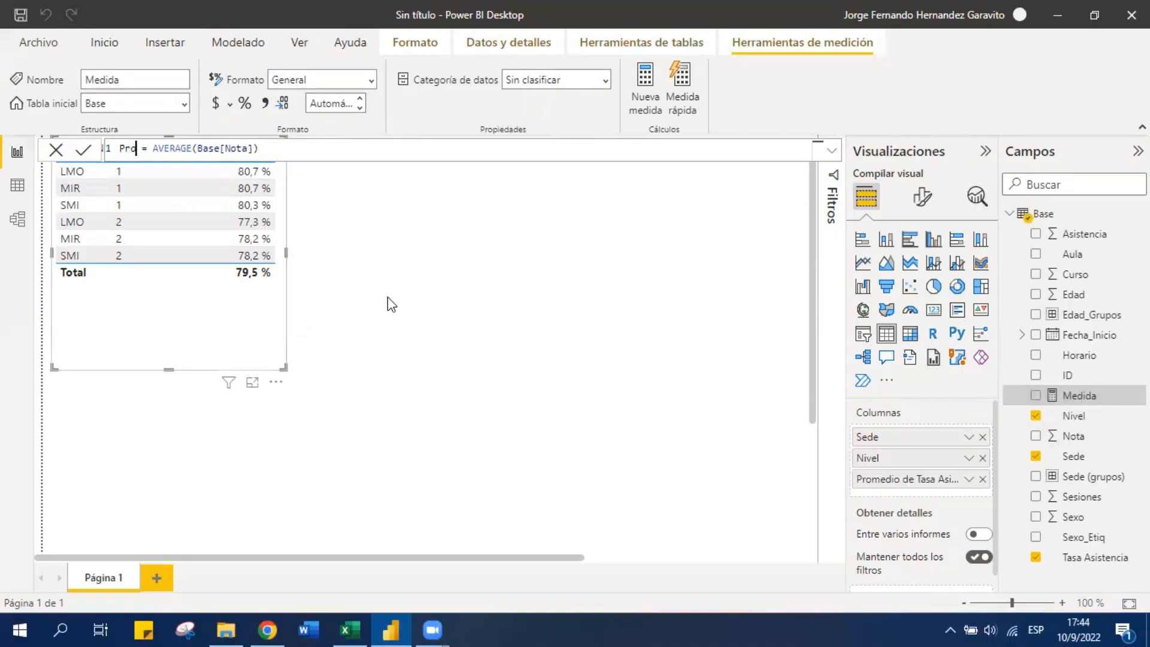
type("Nota")
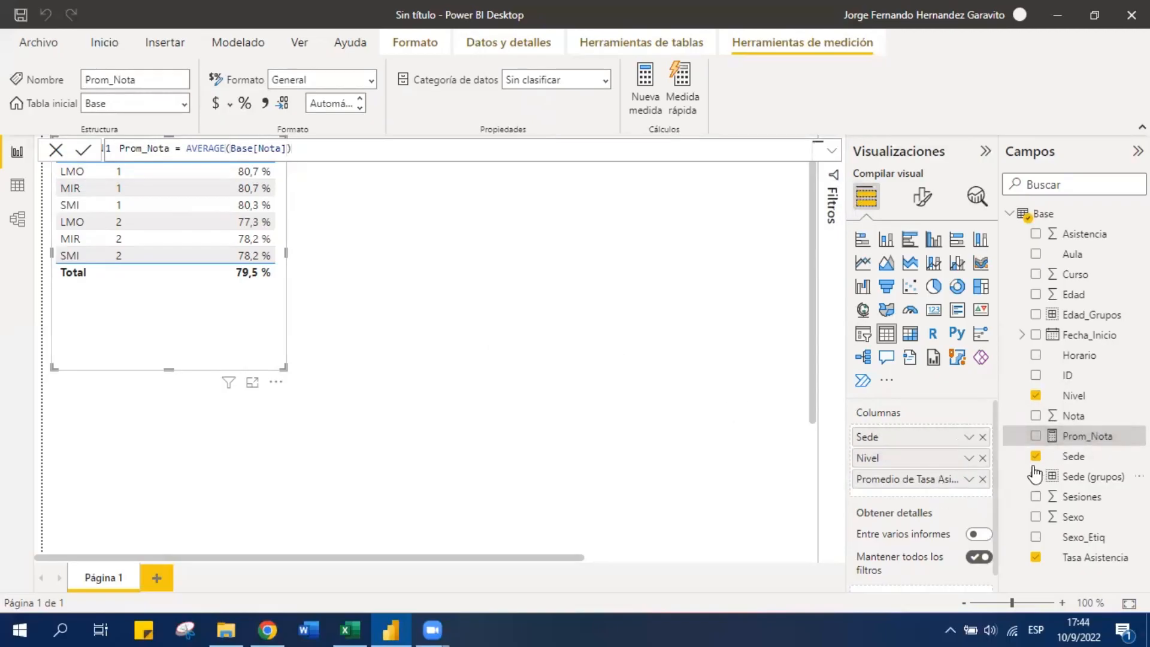
Add Prom_Nota as the last column of the report table, and make the table wider and shorter to fit it
left_click_drag(1098, 442, 942, 500)
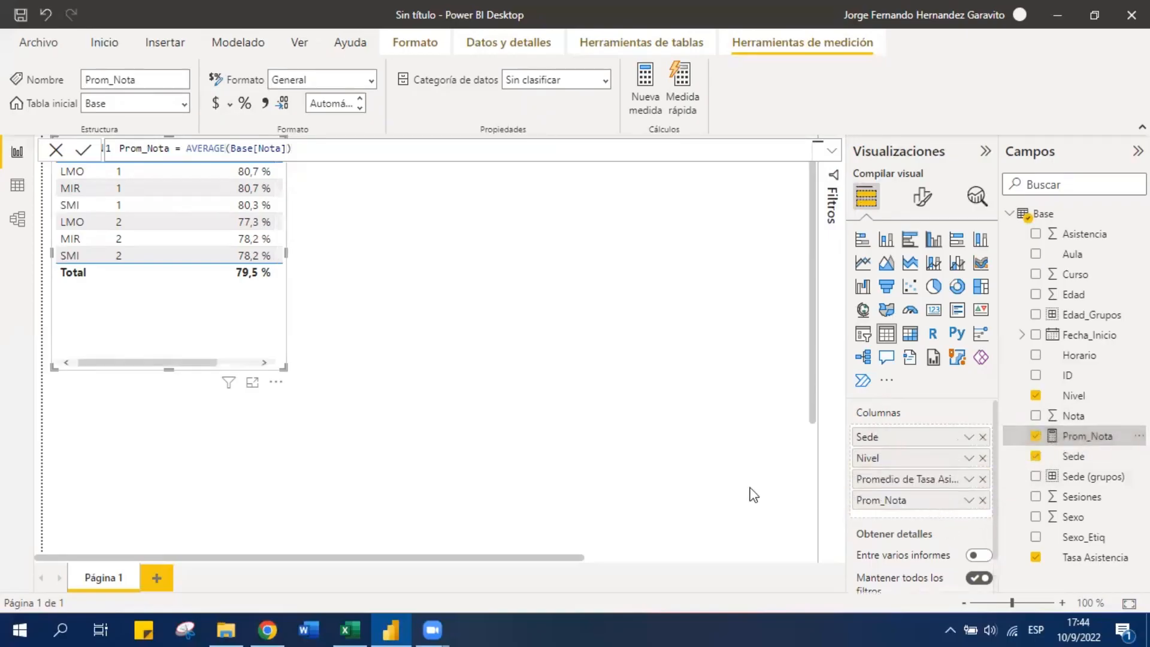
left_click_drag(287, 253, 393, 253)
left_click_drag(222, 364, 223, 304)
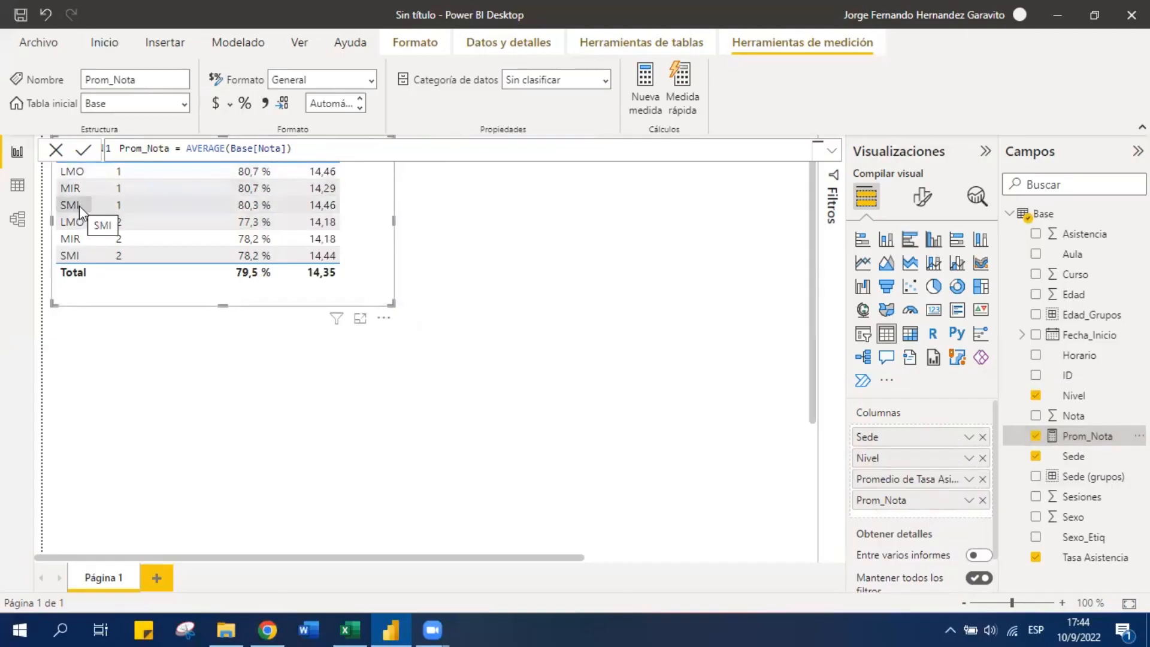
Move the report table further down the page, away from the page's upper edge
left_click(610, 271)
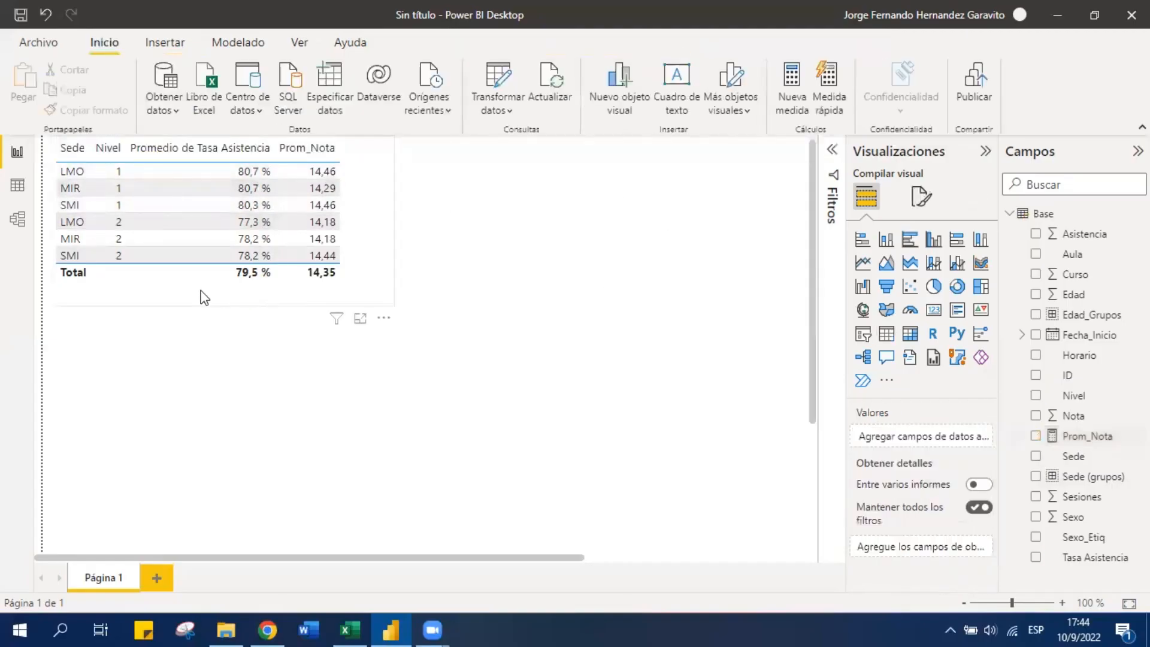
left_click(213, 301)
left_click_drag(187, 304, 197, 374)
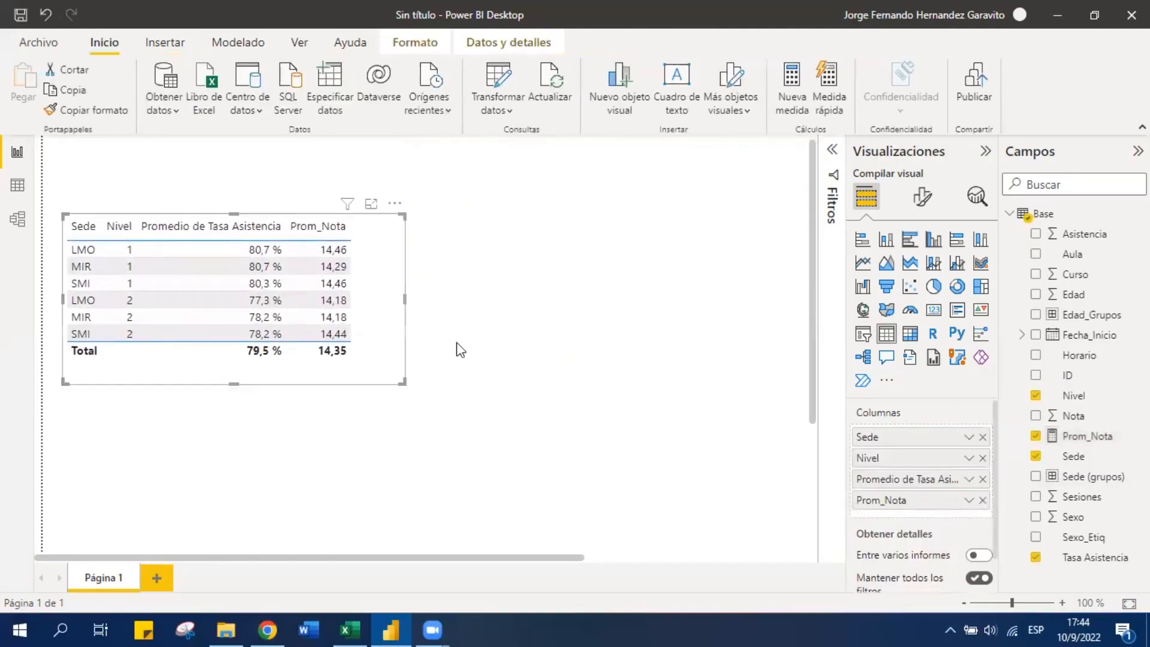
left_click(490, 342)
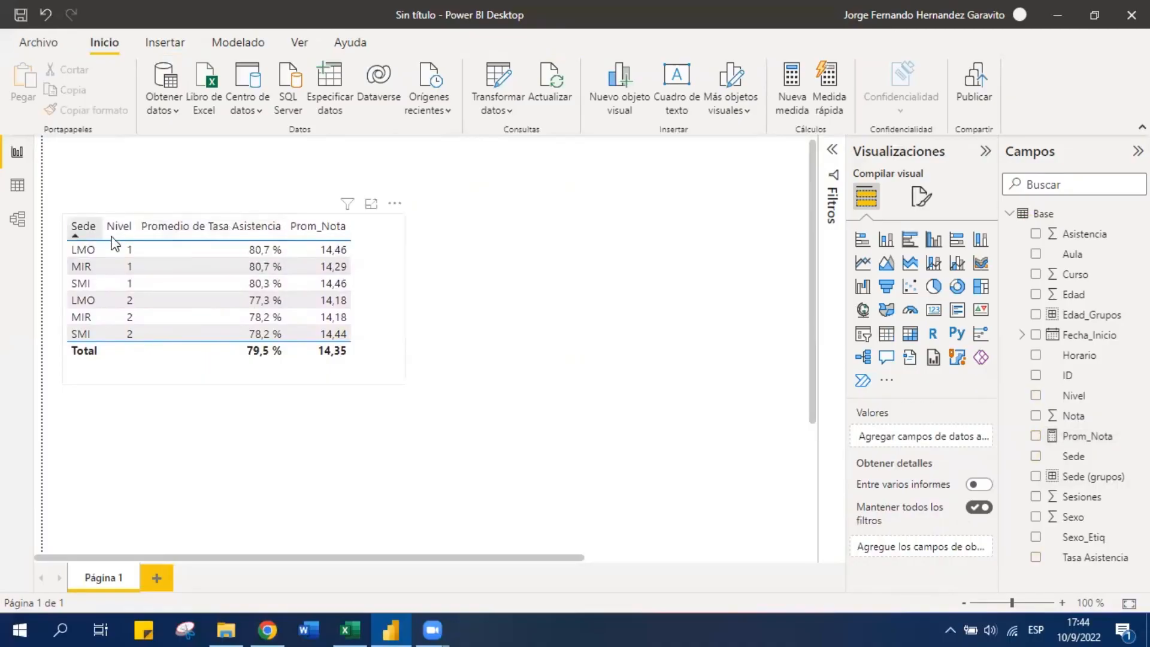
Rename the table's average Tasa Asistencia column as Promedio Asistencia for this visual
left_click(369, 288)
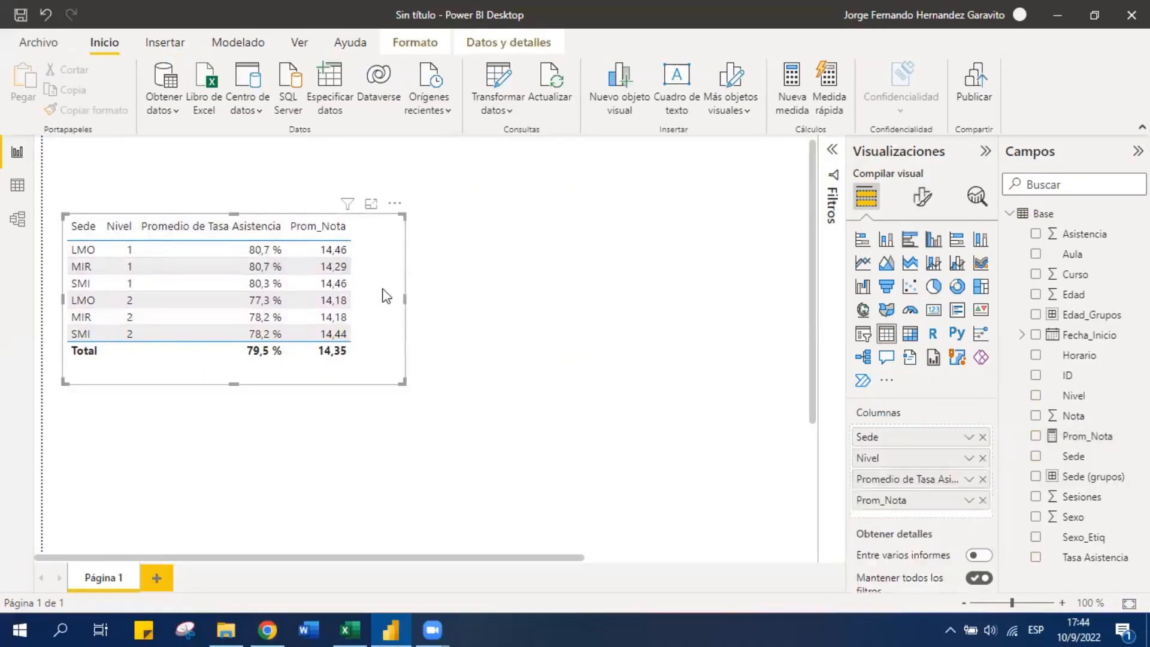
double_click(890, 480)
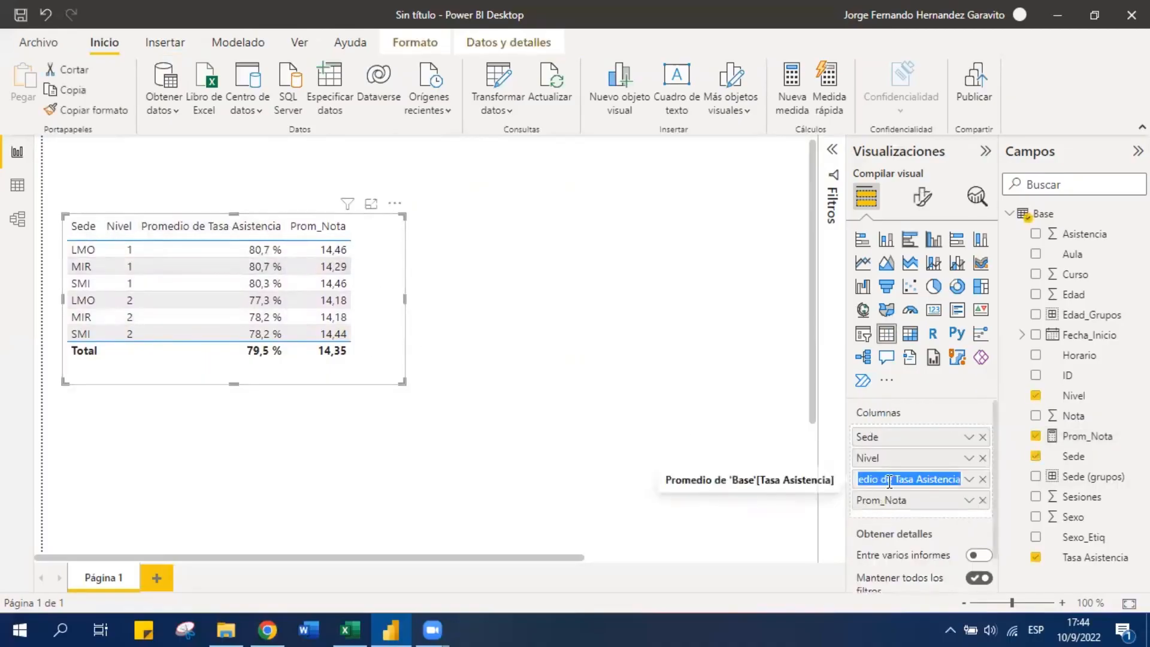
type("Prom_Asiste")
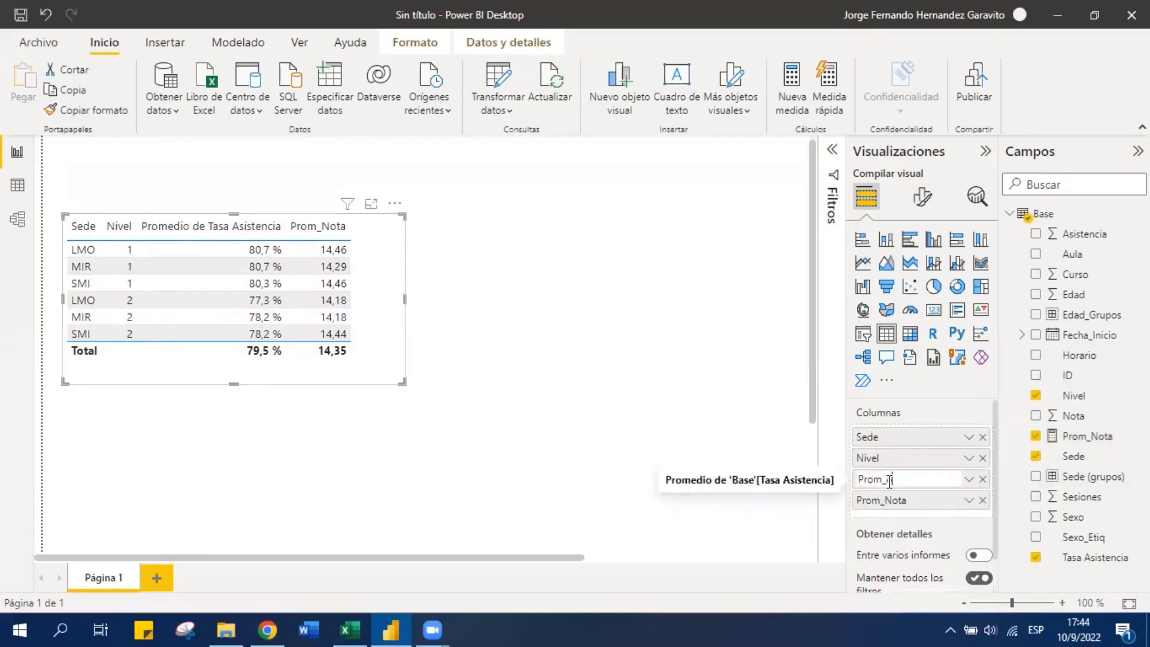
key("BackSpace")
key("BackSpace")
key("BackSpace")
key("BackSpace")
key("BackSpace")
key("BackSpace")
key("BackSpace")
type("edio Asistencia")
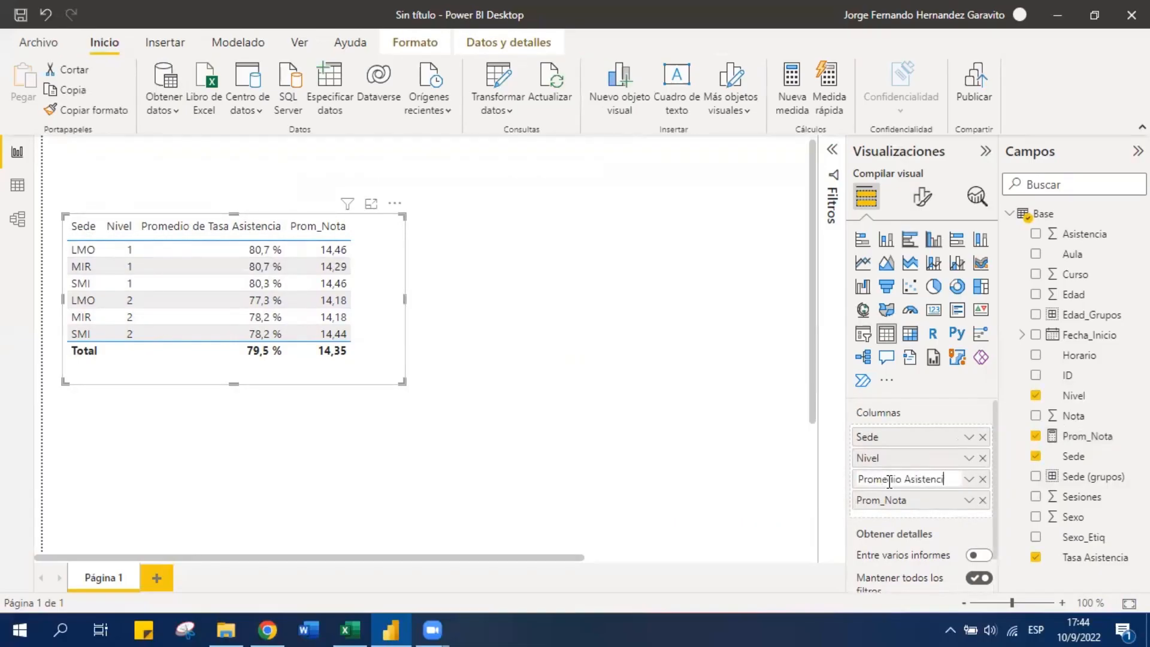
Rename the table's Prom_Nota column as Promedio Nota for this visual, and widen the table to make room for another column
left_click(885, 510)
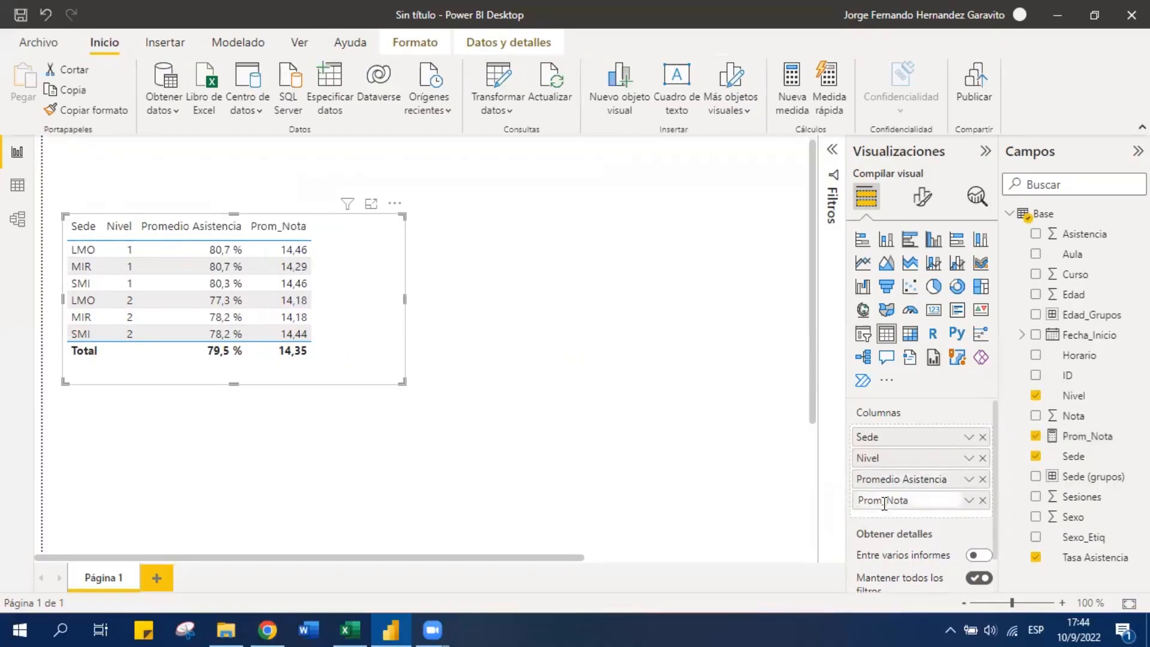
double_click(885, 506)
type("Promedio Nota")
left_click(886, 511)
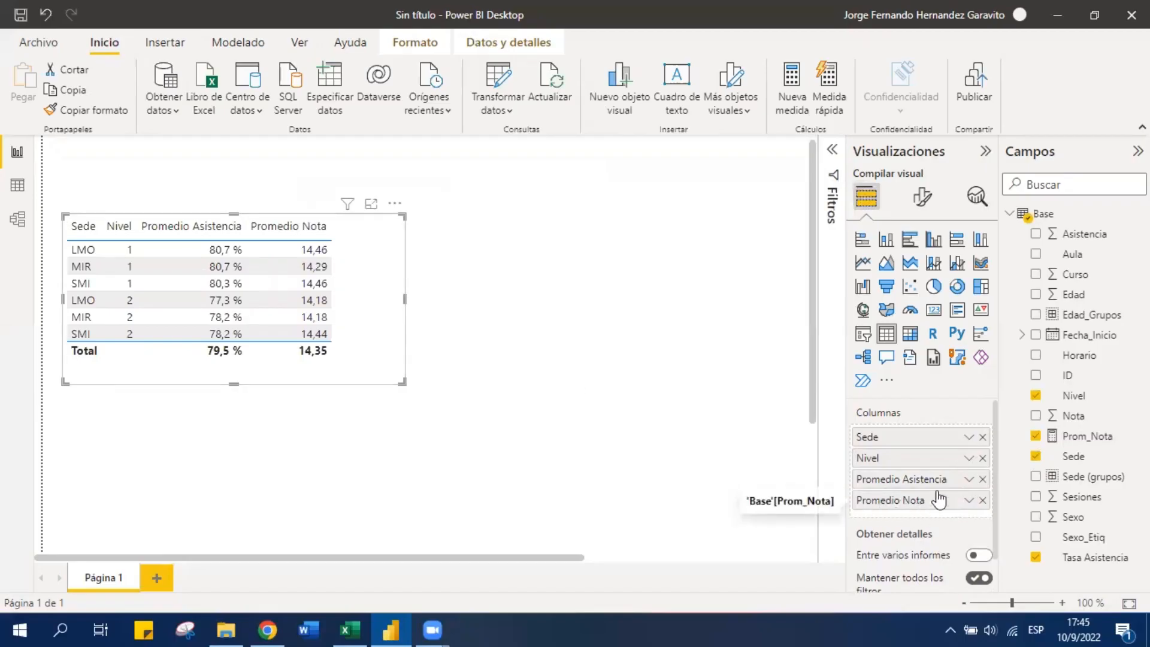
left_click(564, 333)
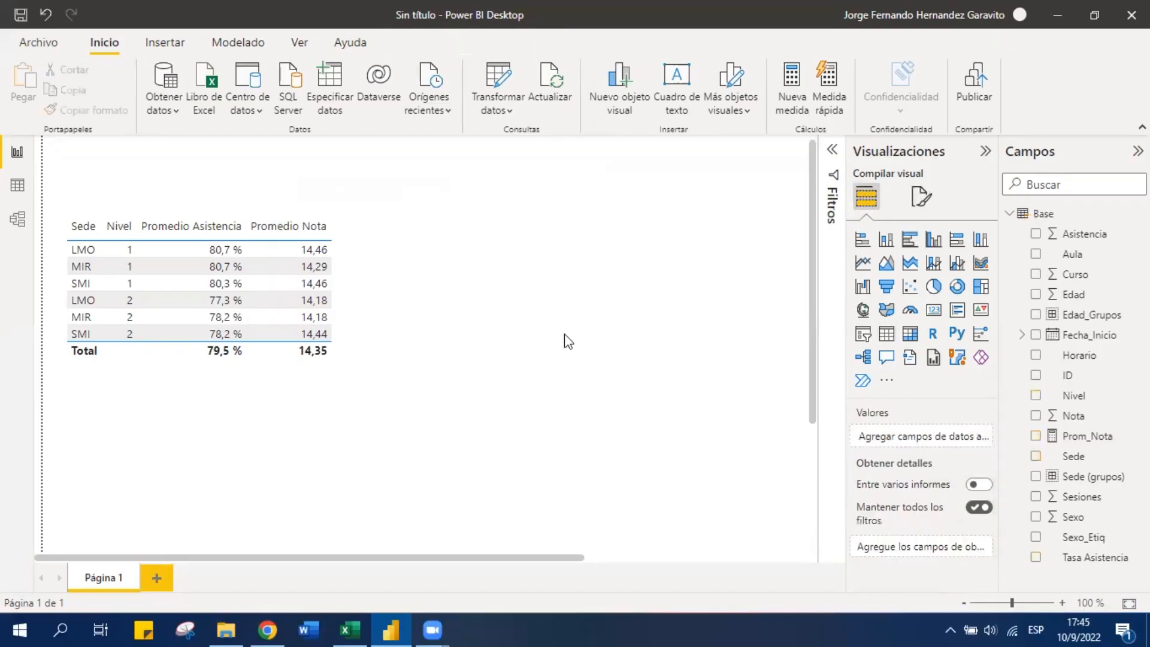
left_click(358, 287)
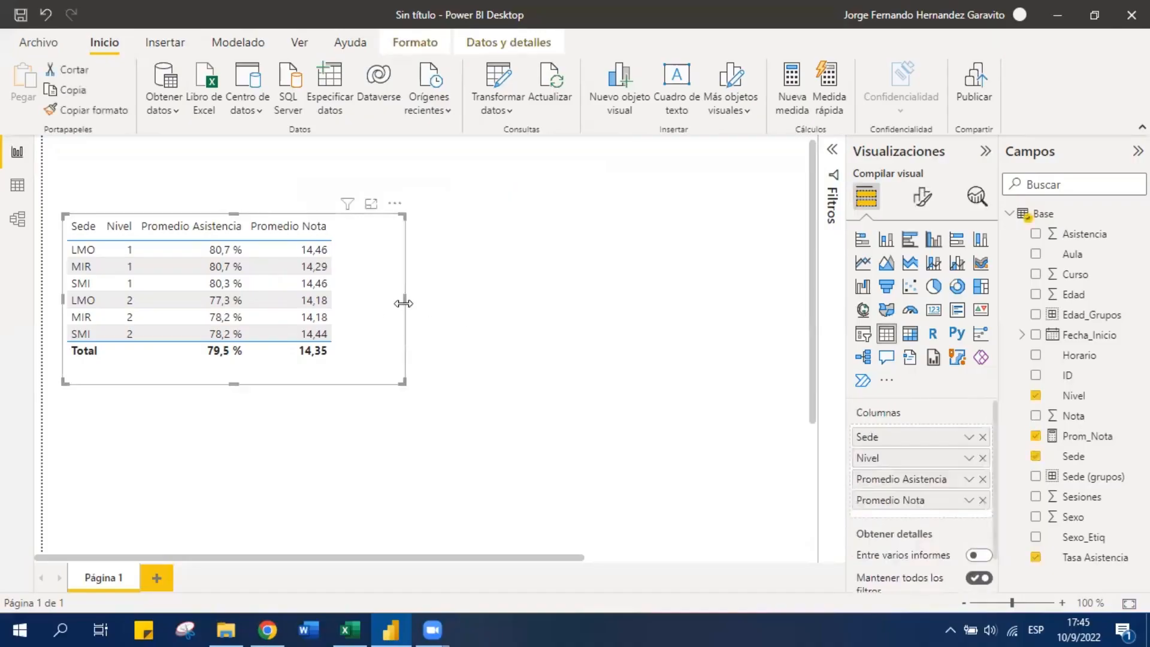
left_click_drag(403, 302, 517, 318)
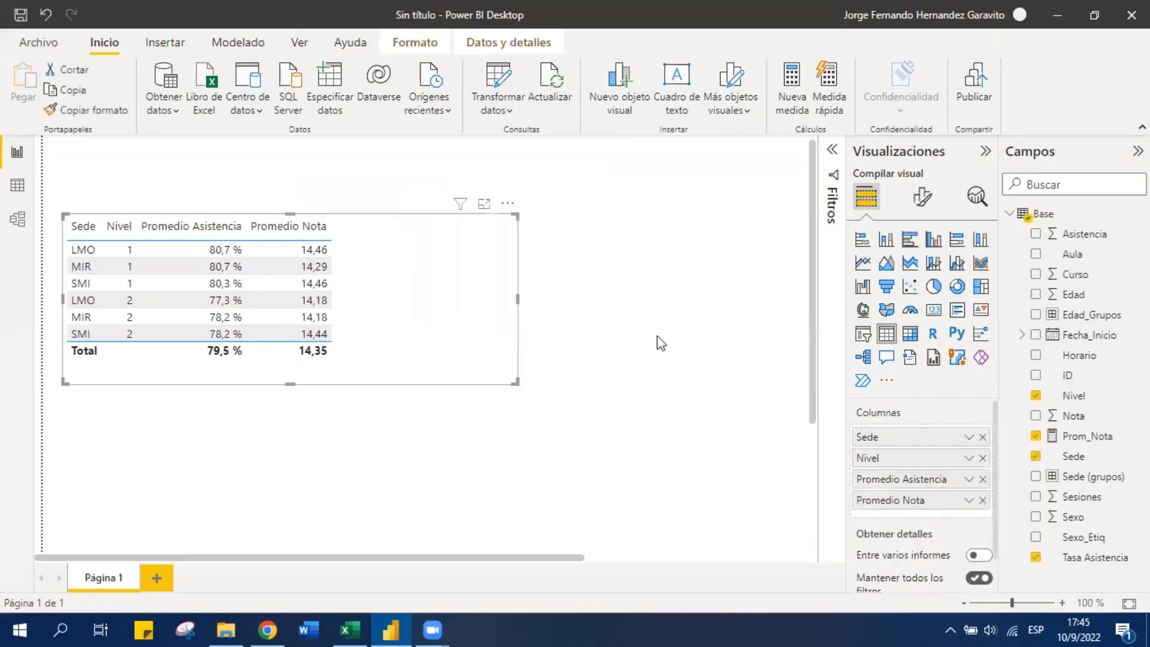
Examine the Prom_Nota measure's formula, checking its function, table and column reference
left_click(1076, 442)
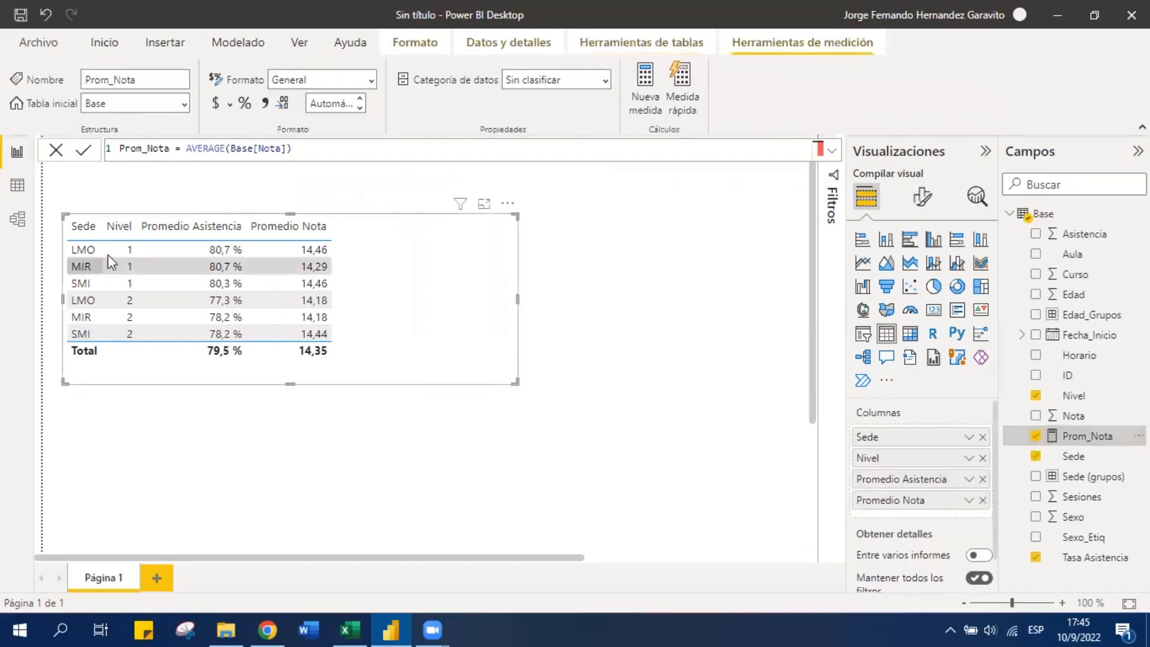
double_click(196, 148)
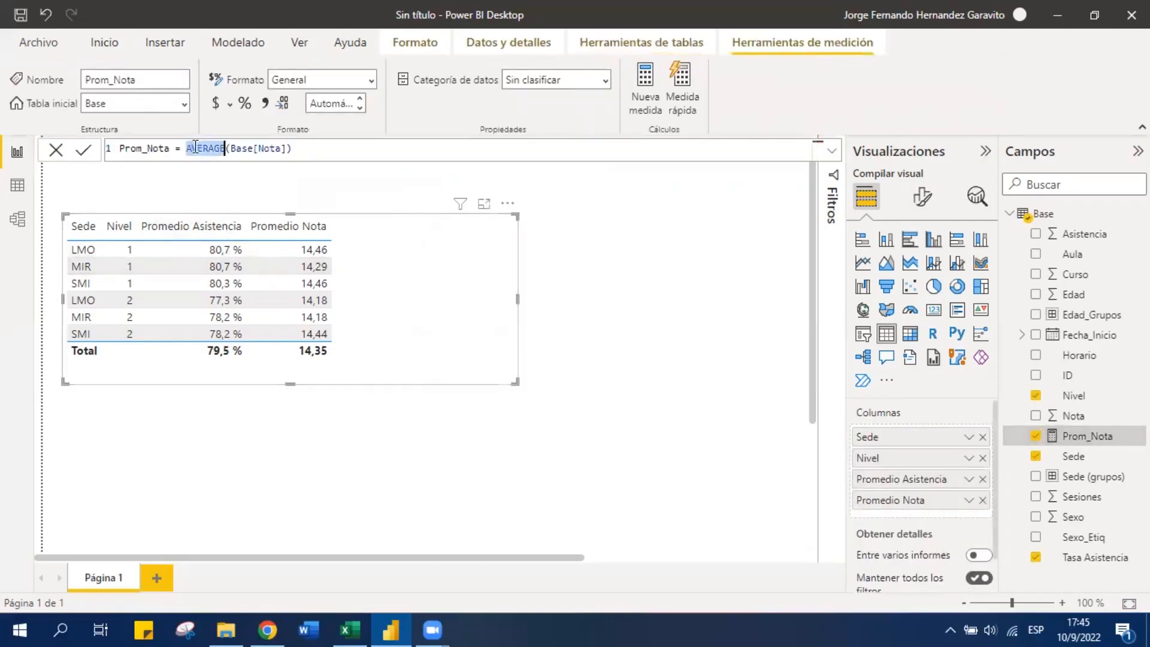
double_click(263, 148)
double_click(241, 148)
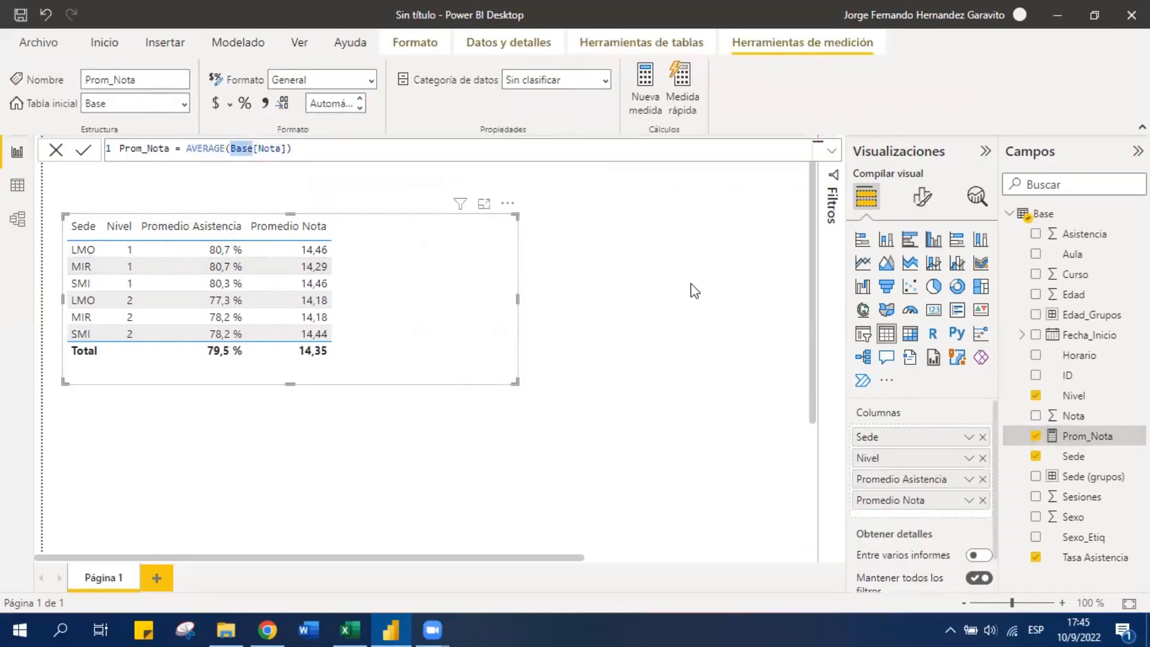
left_click(682, 405)
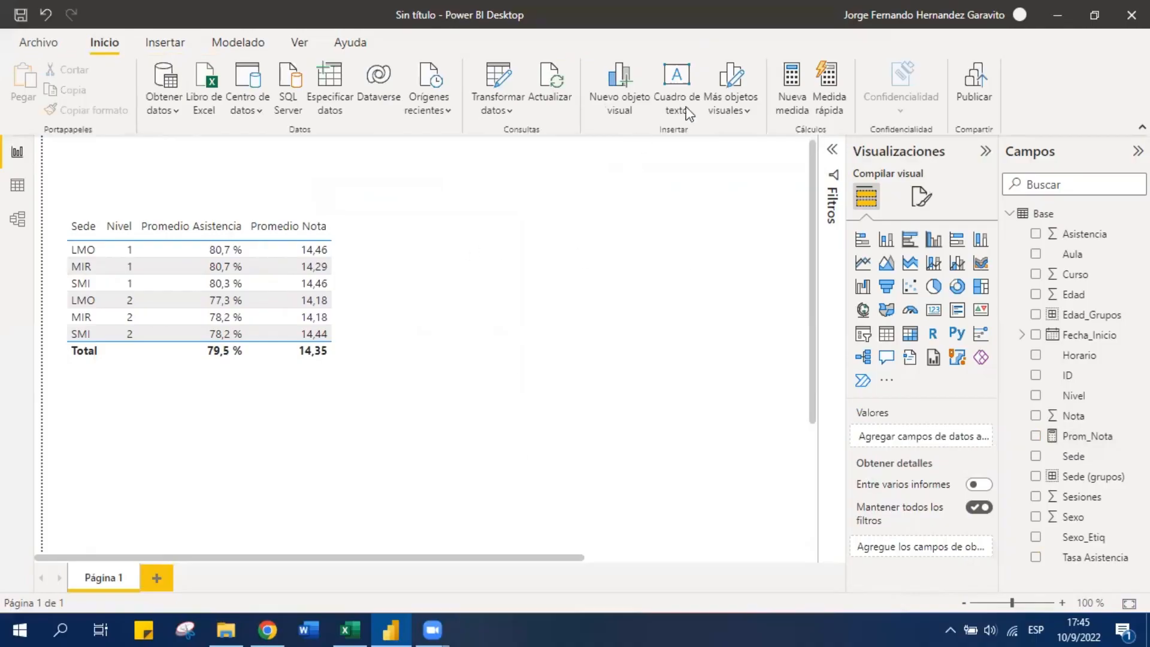
Create a new measure named Prom_Nota_M in the Base table and begin its formula with the CALCULATE function
left_click(789, 77)
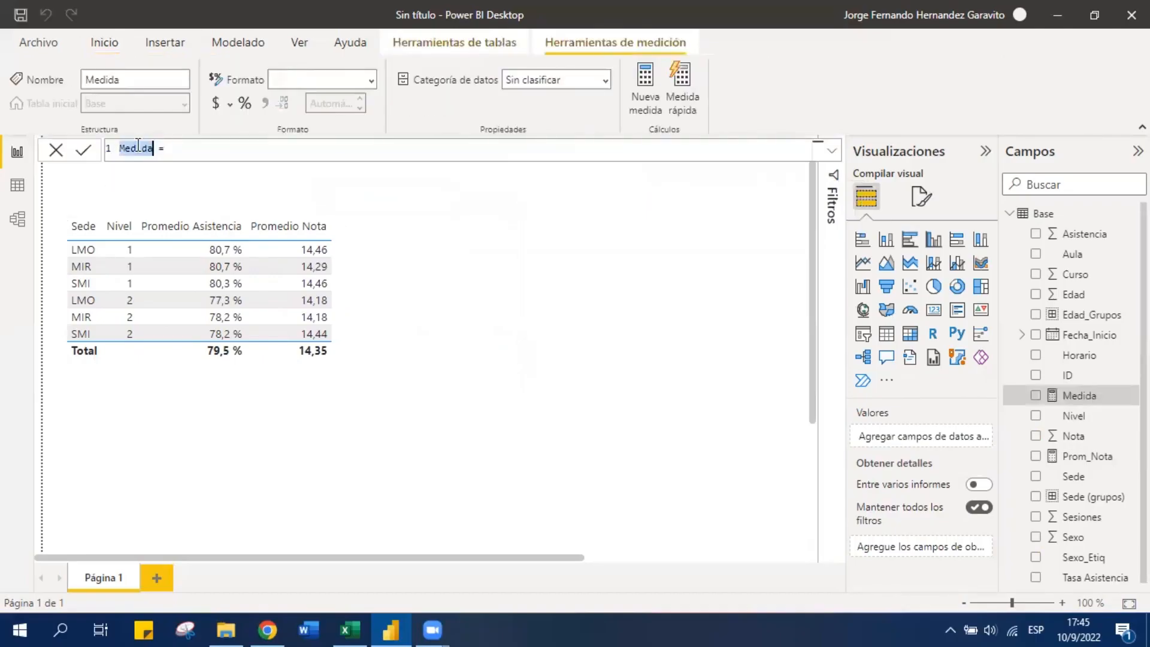
type("Prom_Nota_M")
left_click(234, 148)
type("calcul")
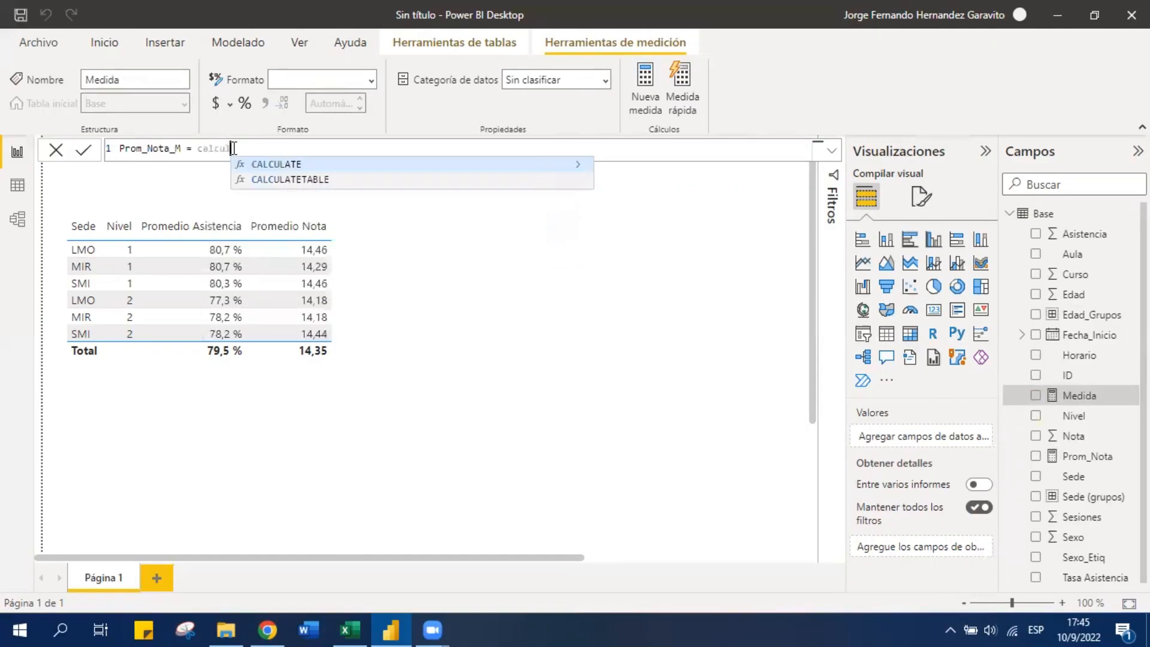
left_click(274, 165)
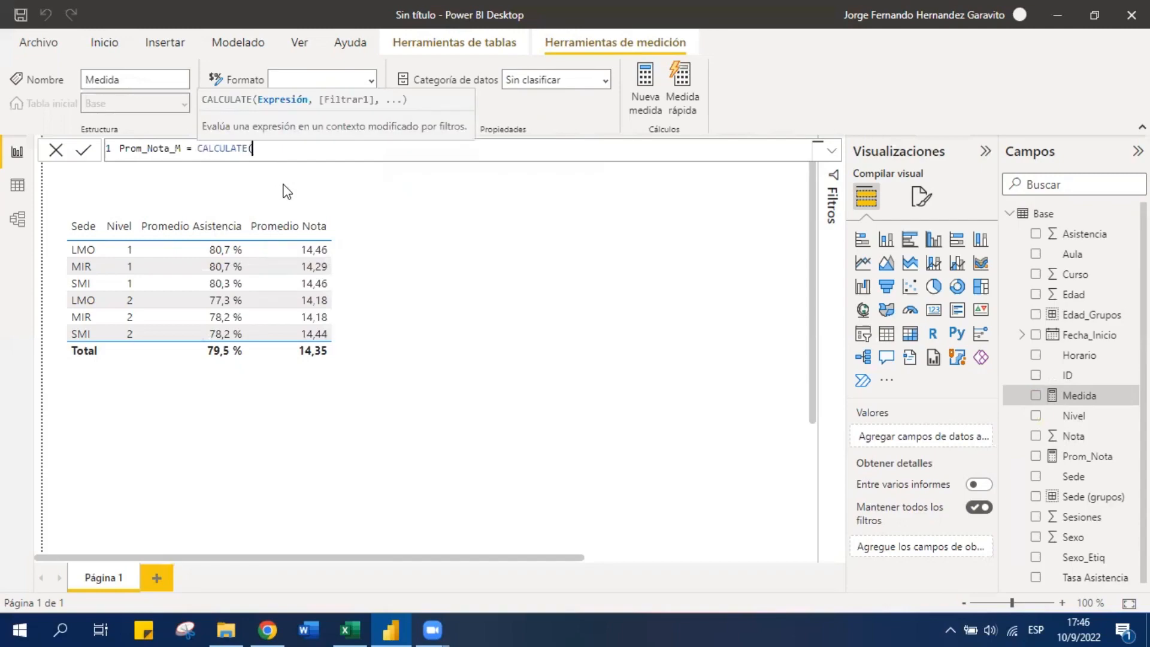
type("avergae")
key("BackSpace")
key("BackSpace")
key("BackSpace")
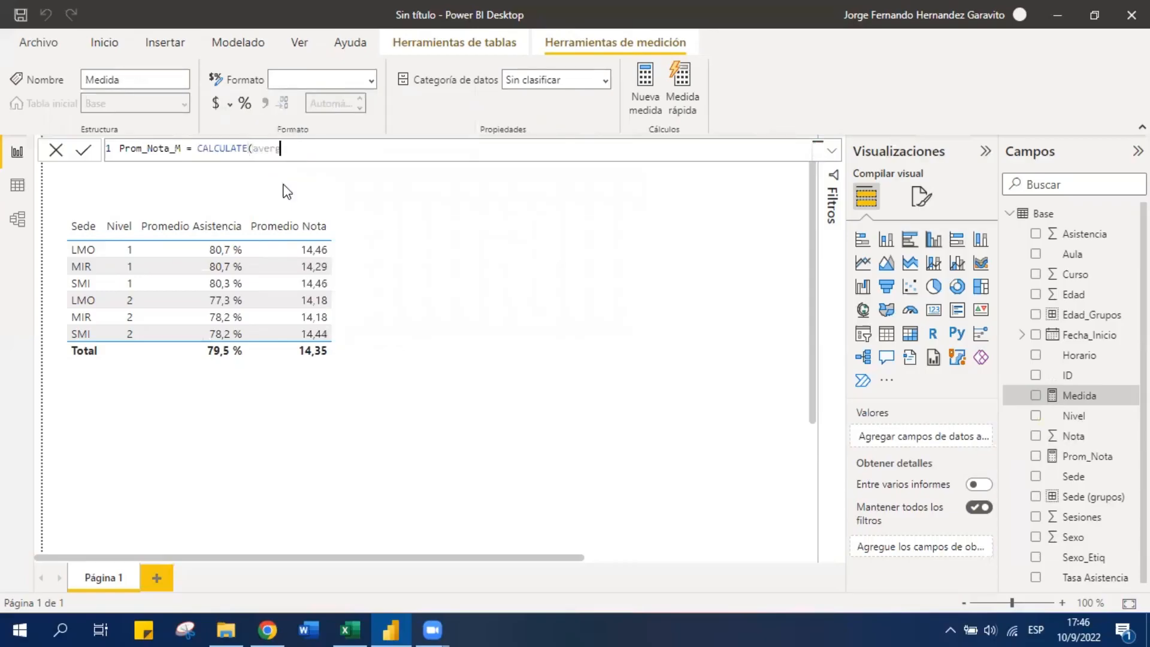
type("e")
key("BackSpace")
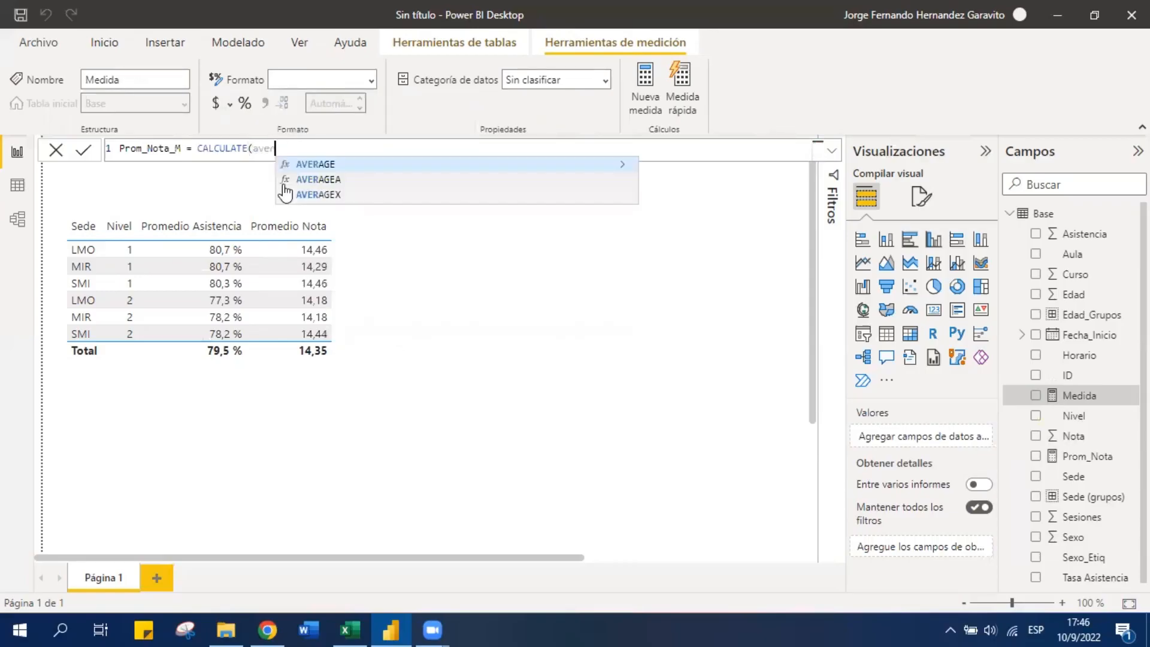
left_click(327, 168)
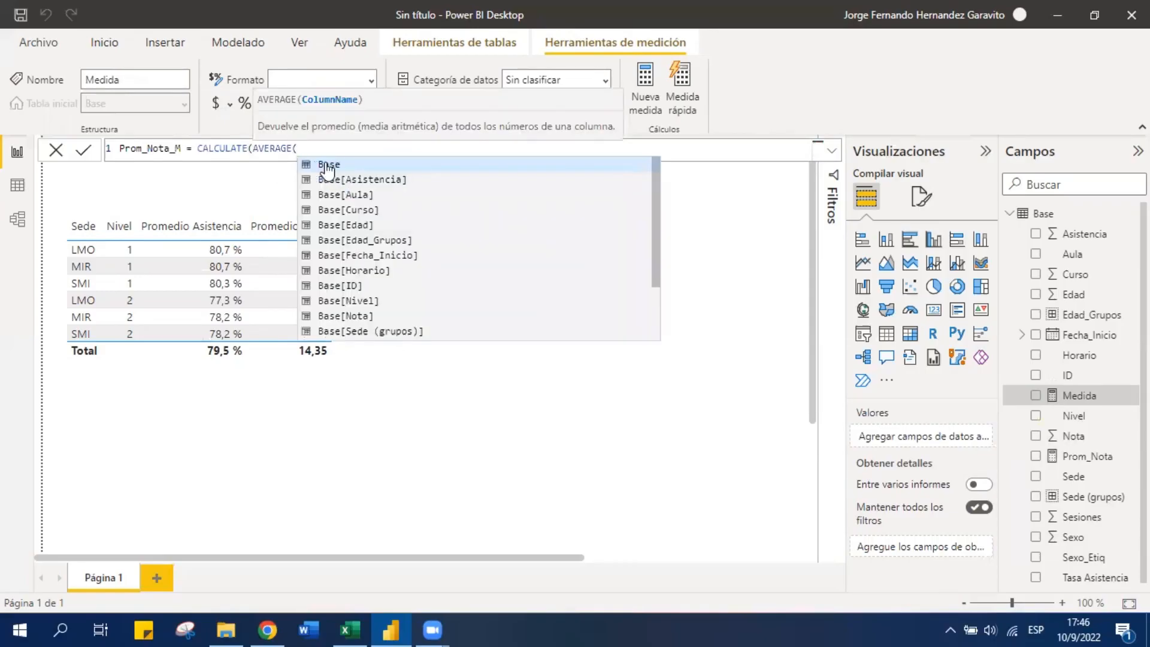
type("nota")
left_click(367, 163)
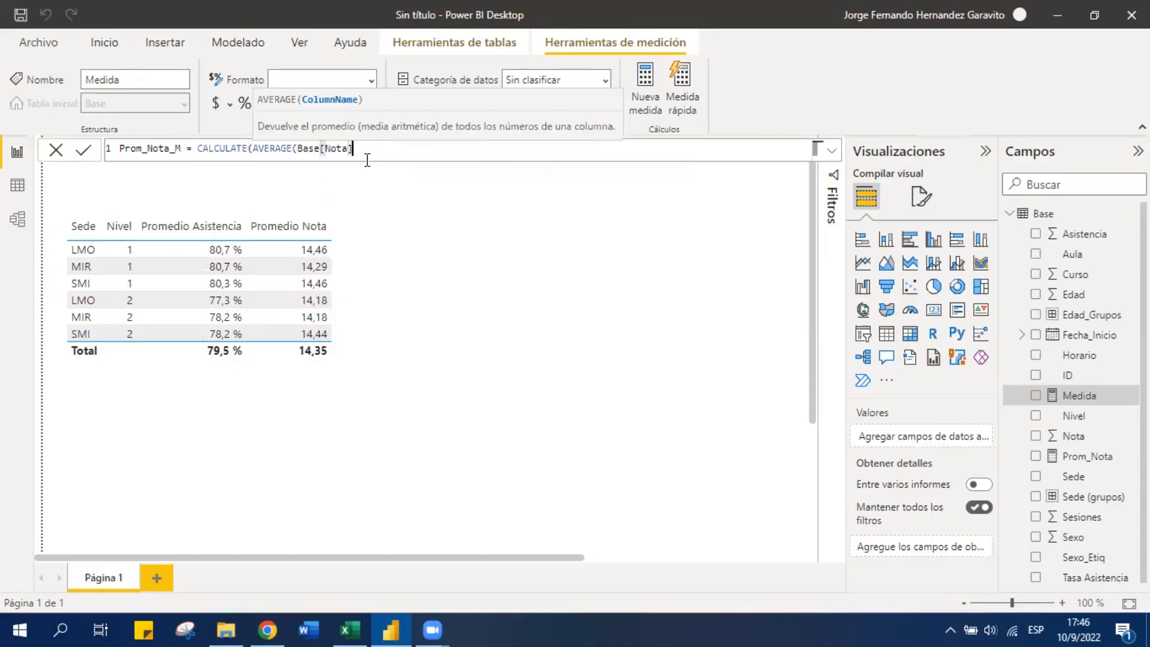
left_click(252, 148)
left_click_drag(256, 150, 375, 149)
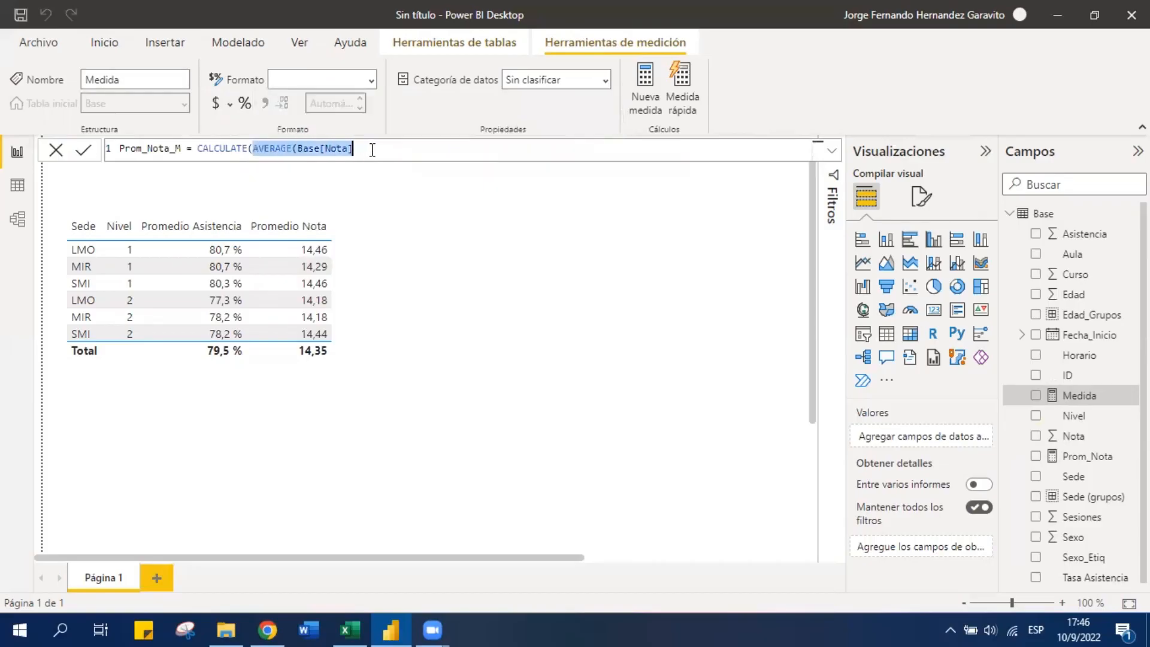
key("BackSpace")
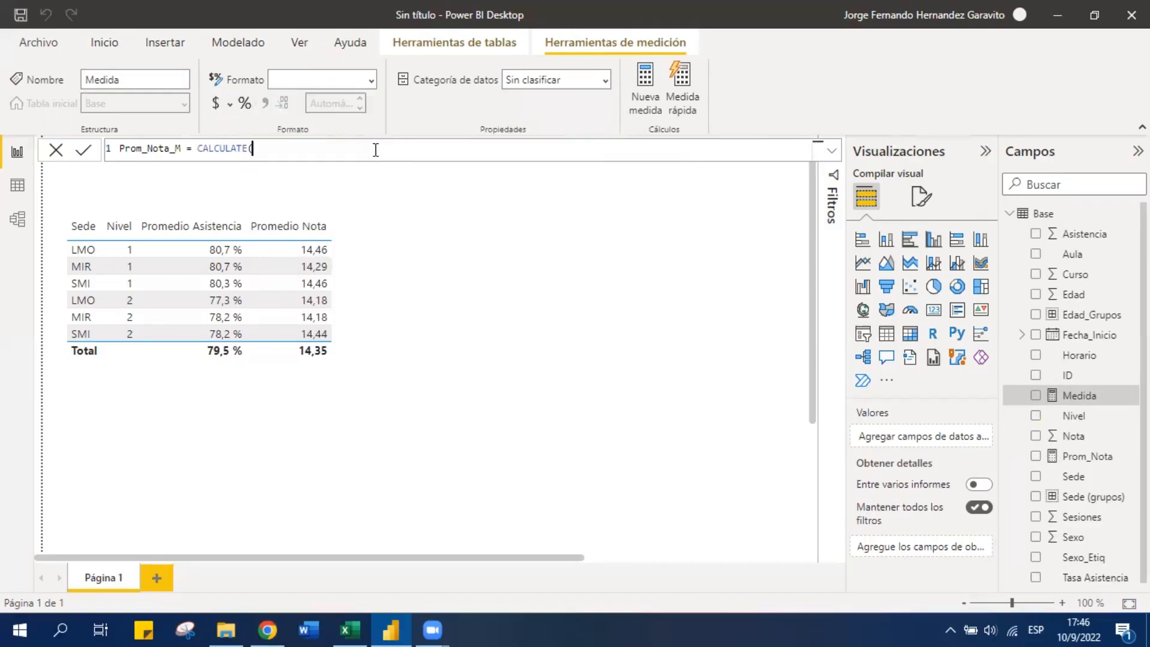
Complete the Prom_Nota_M formula as CALCULATE([Prom_Nota],Base[Sexo]=1) and commit the measure
type("prom")
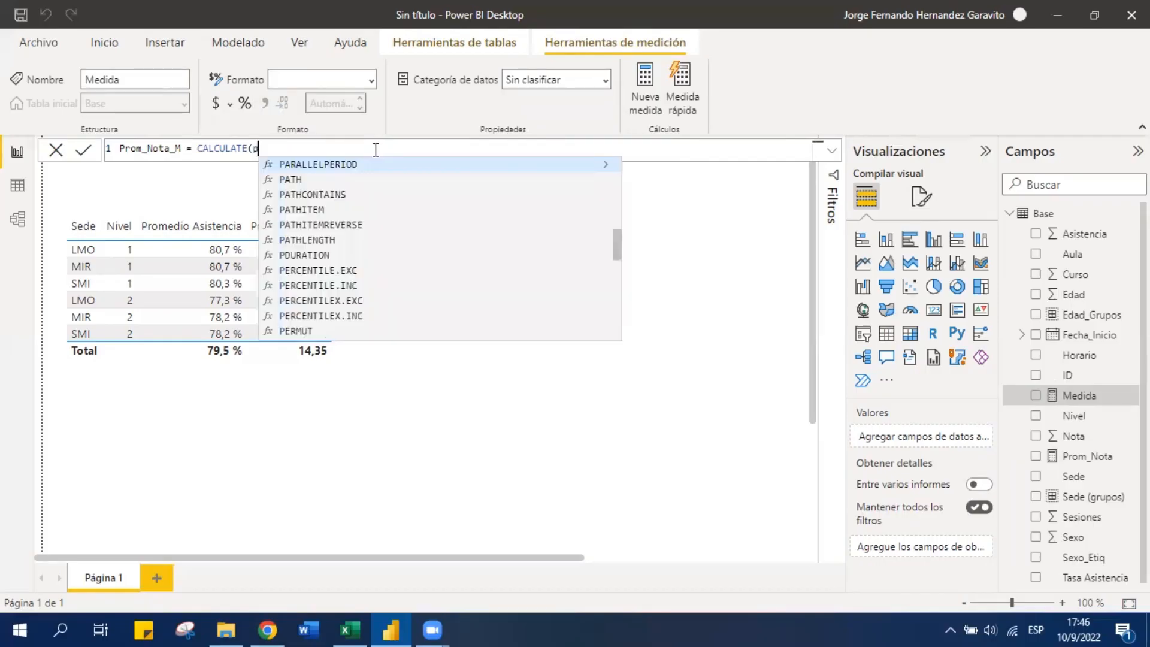
left_click(373, 171)
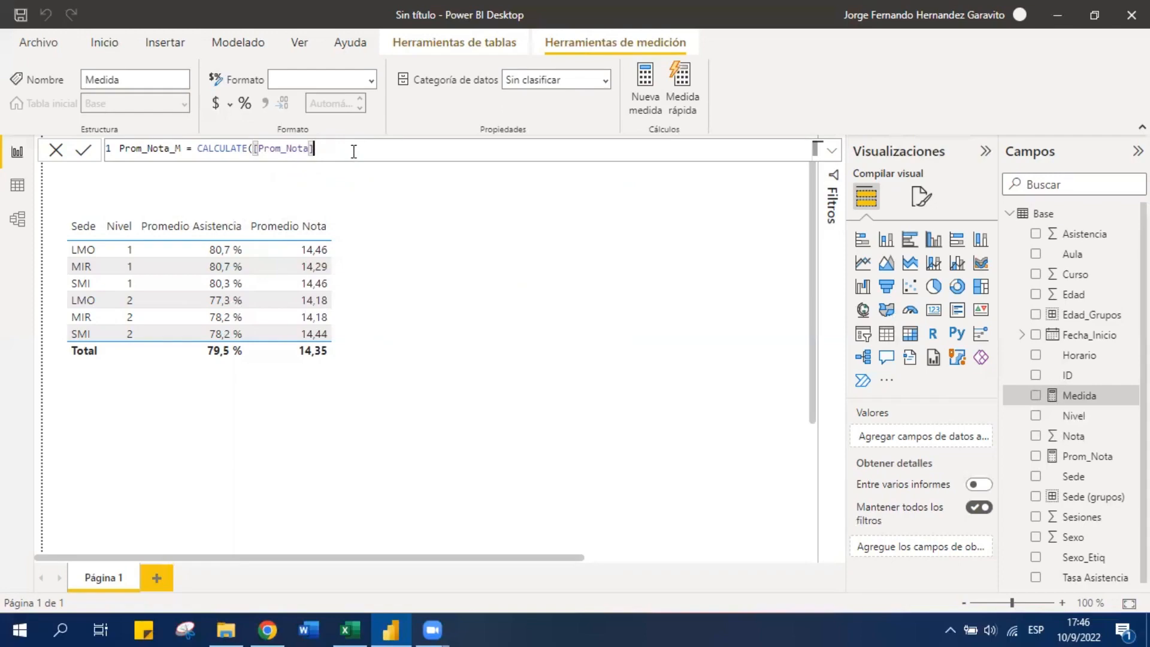
type(",")
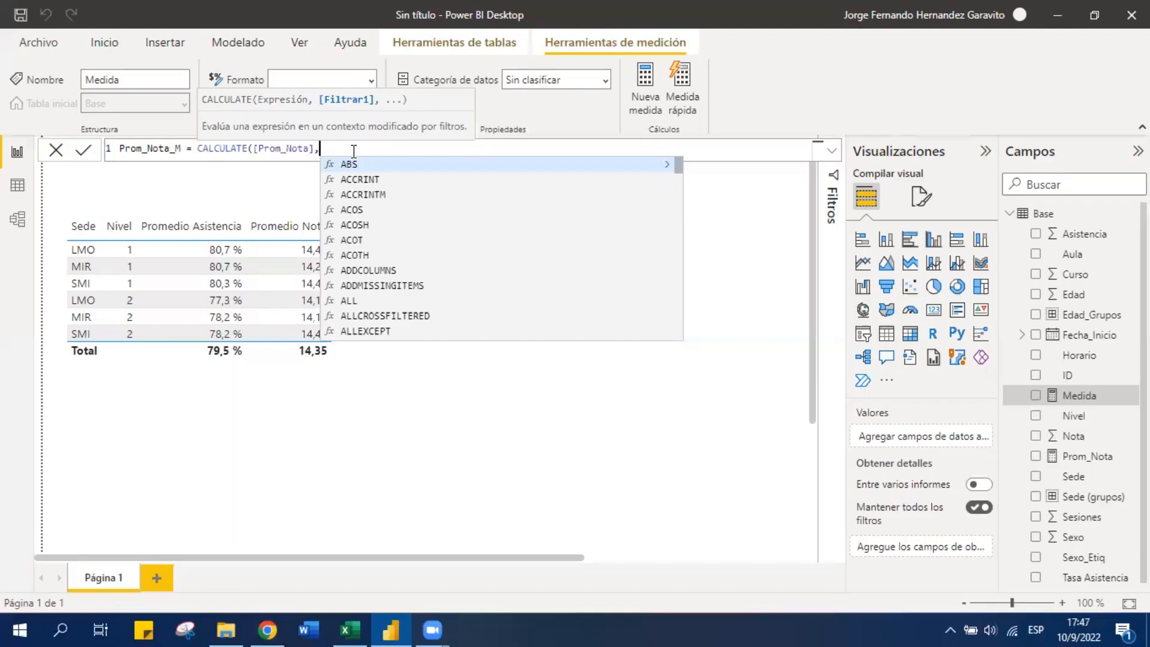
type("sexo")
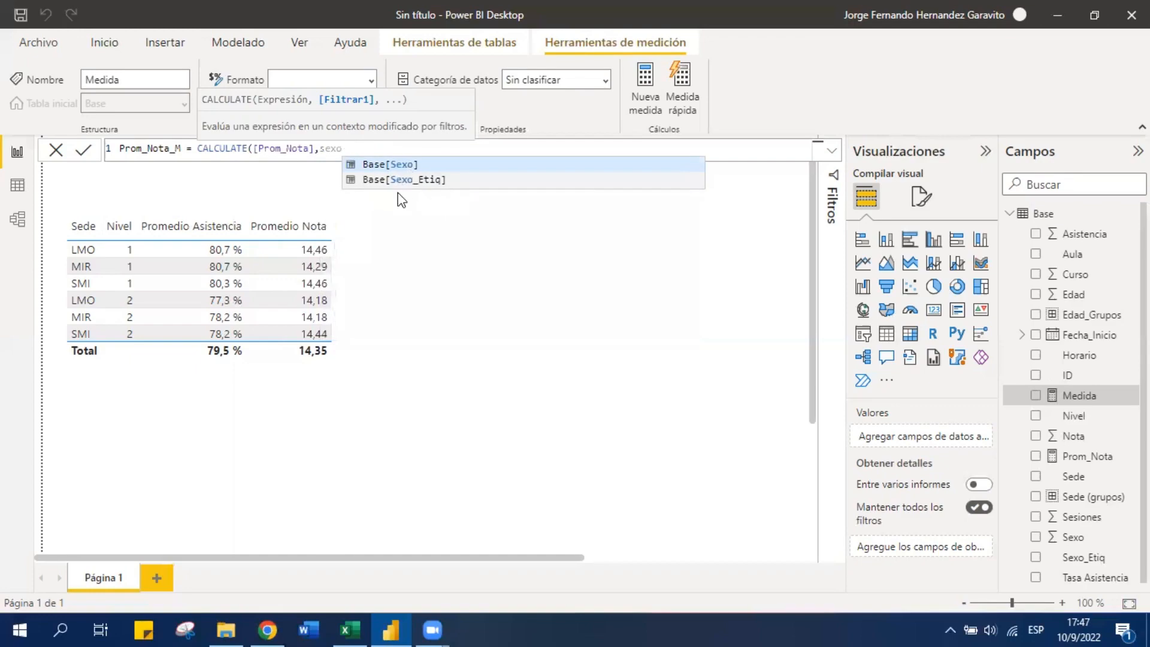
left_click(417, 166)
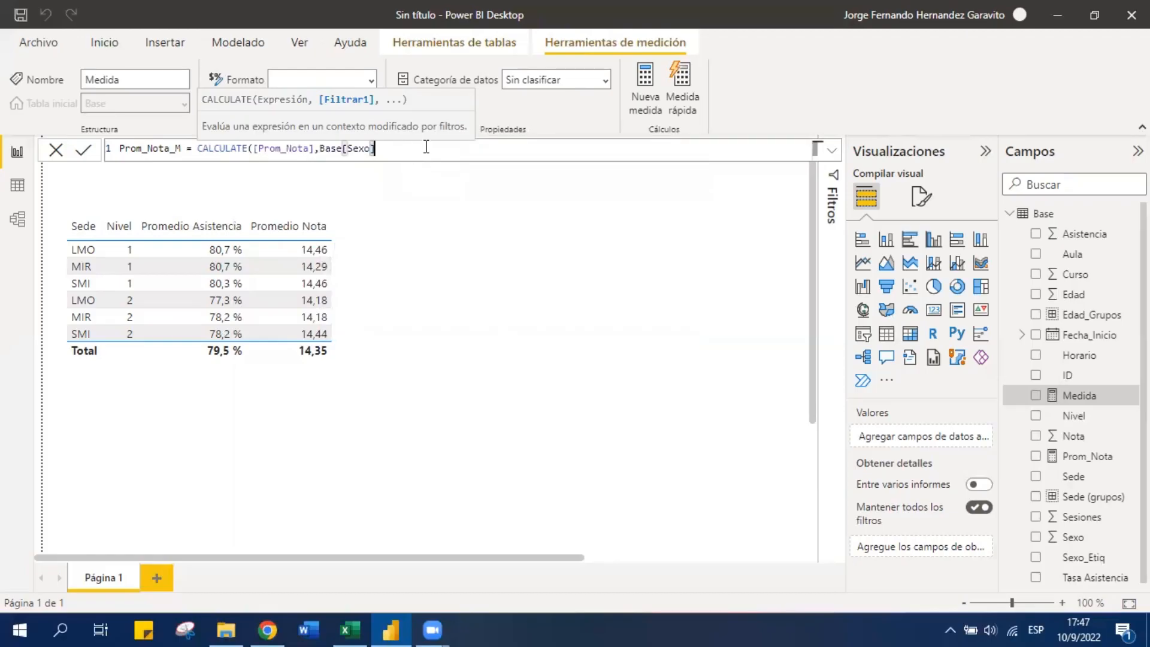
type("=1)")
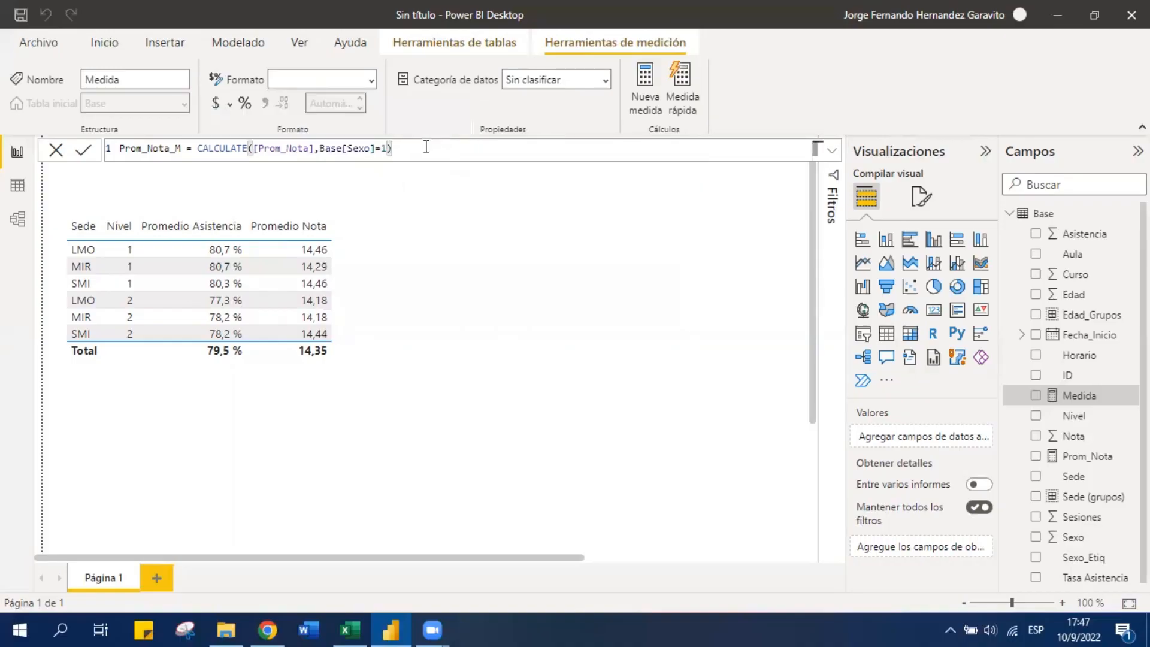
key("Return")
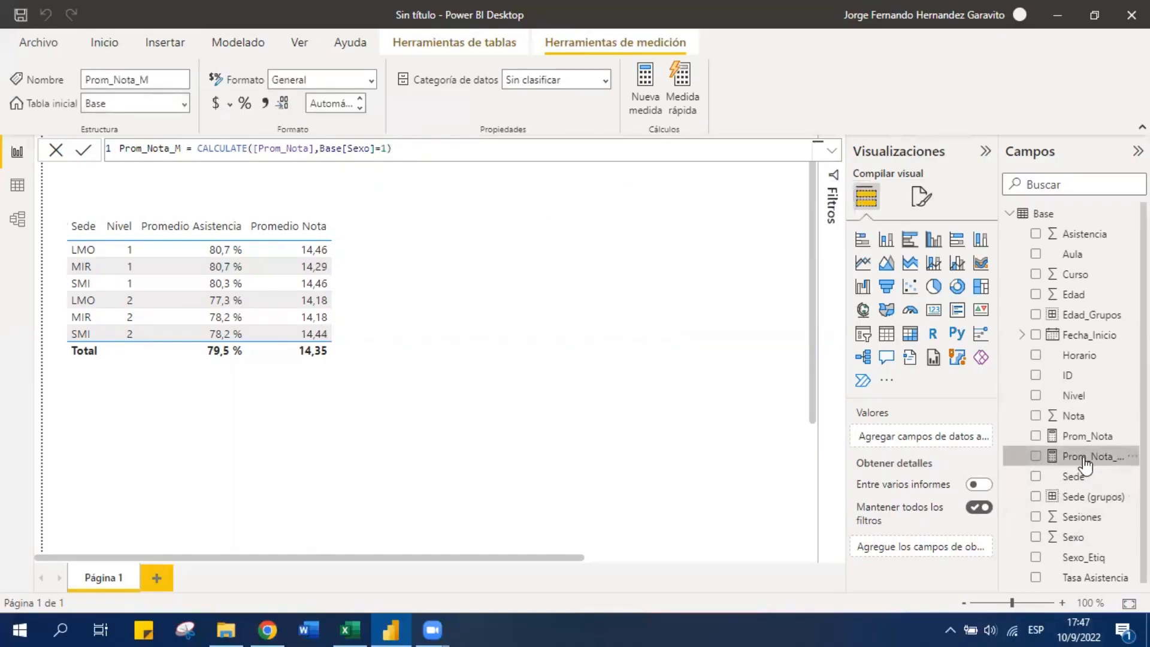
Add the Prom_Nota_M measure to the table as its last column and rename it Promedio Nota Mujer for this visual
left_click(361, 296)
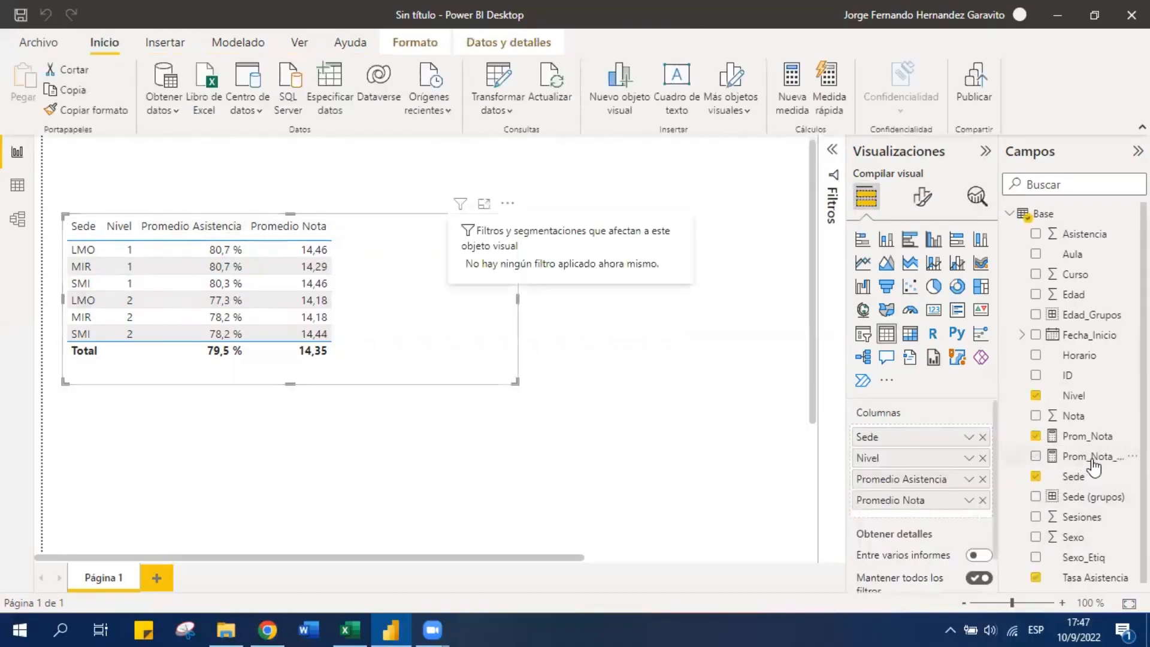
left_click_drag(1087, 458, 930, 509)
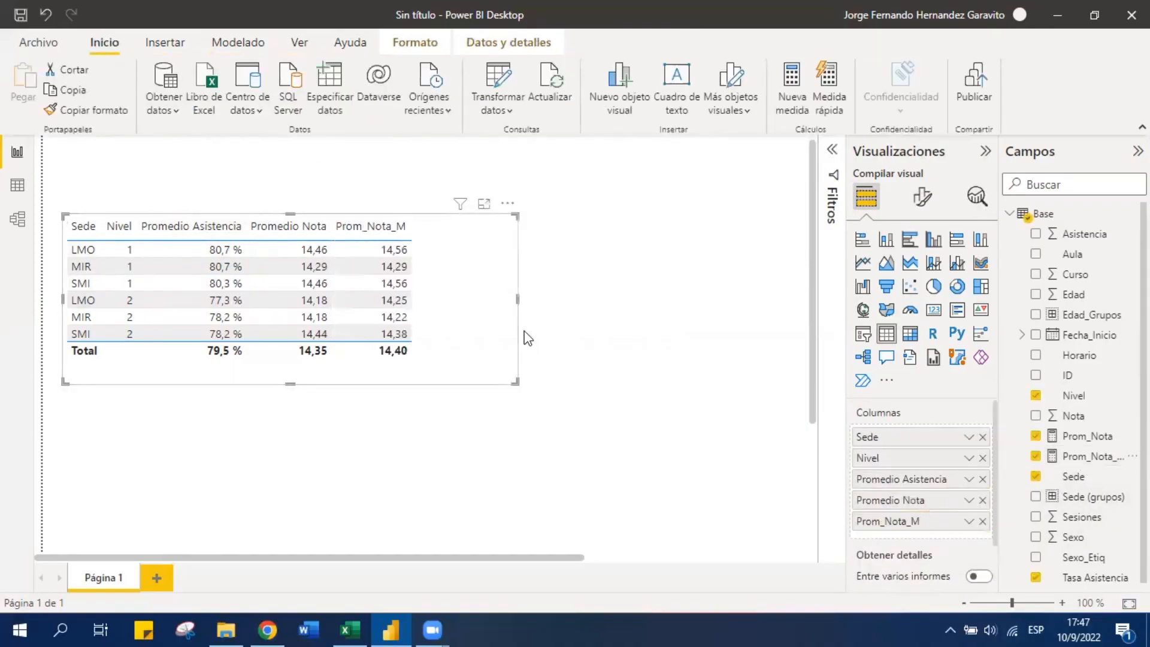
double_click(898, 521)
type("Promedio")
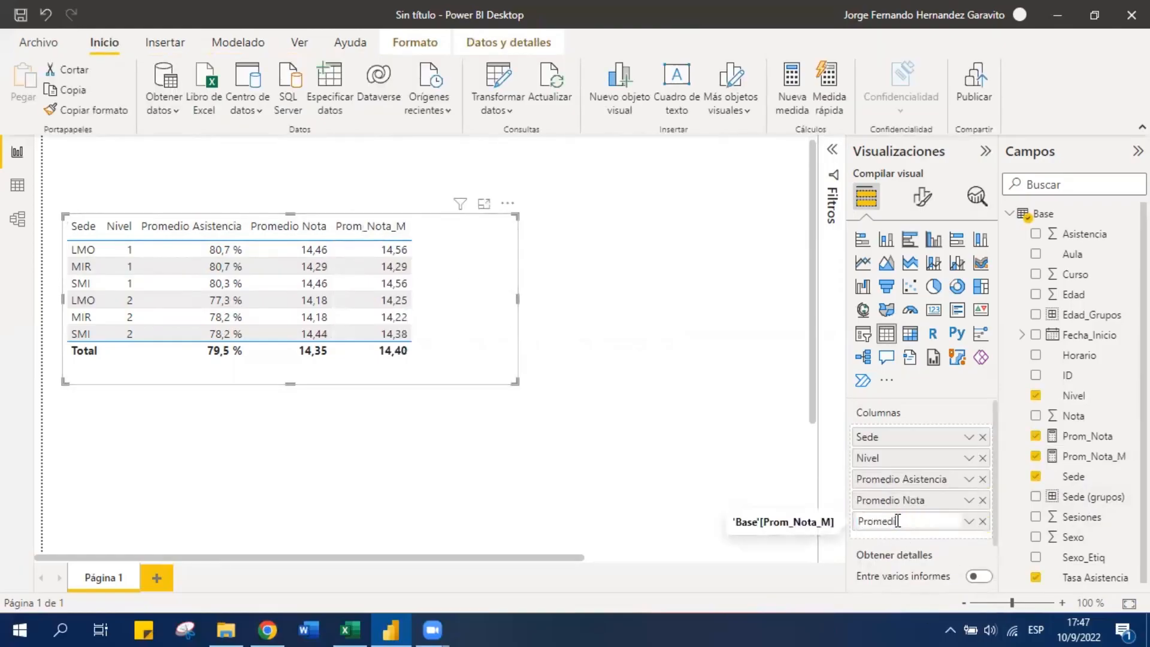
type(" Nota Mujer")
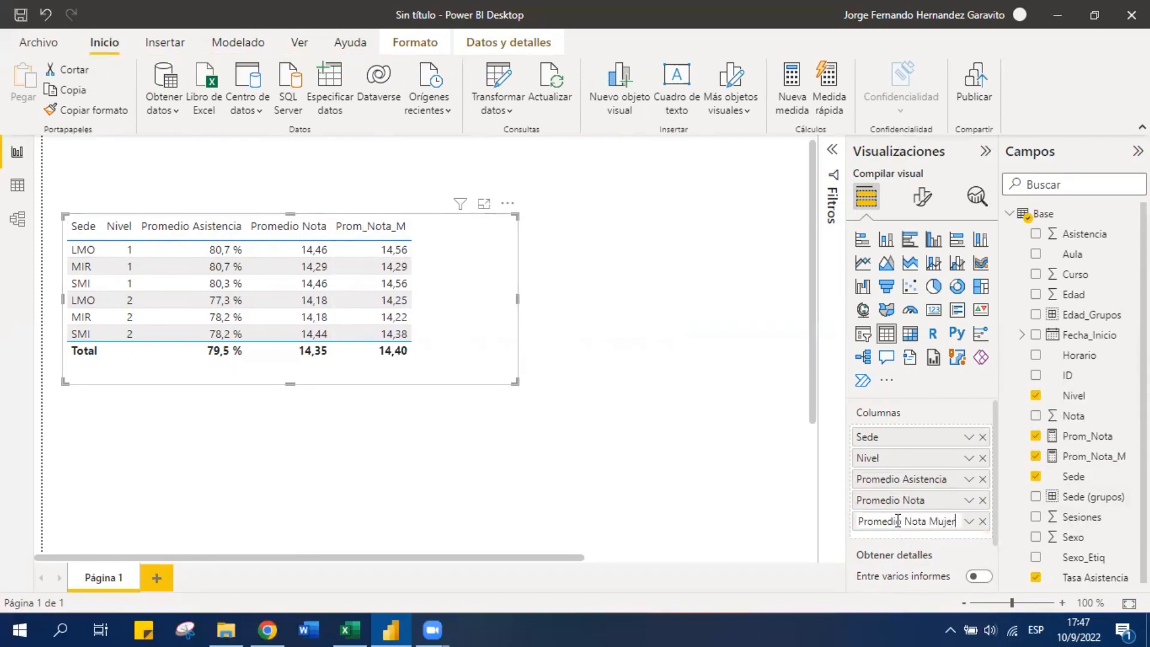
key("Return")
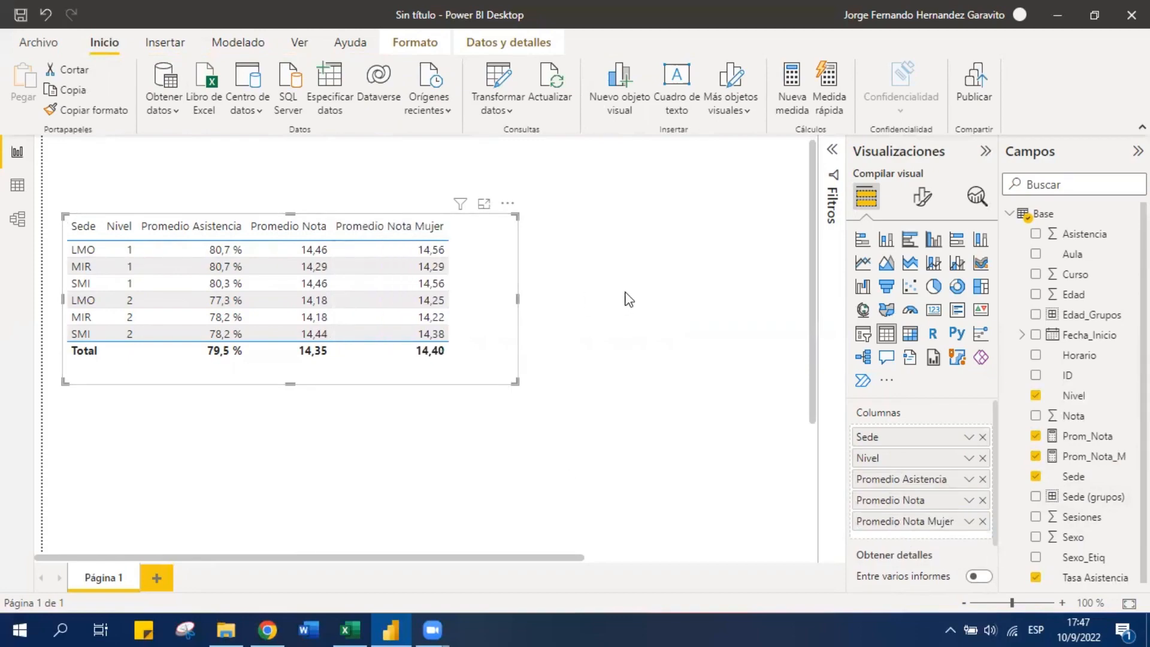
left_click(628, 300)
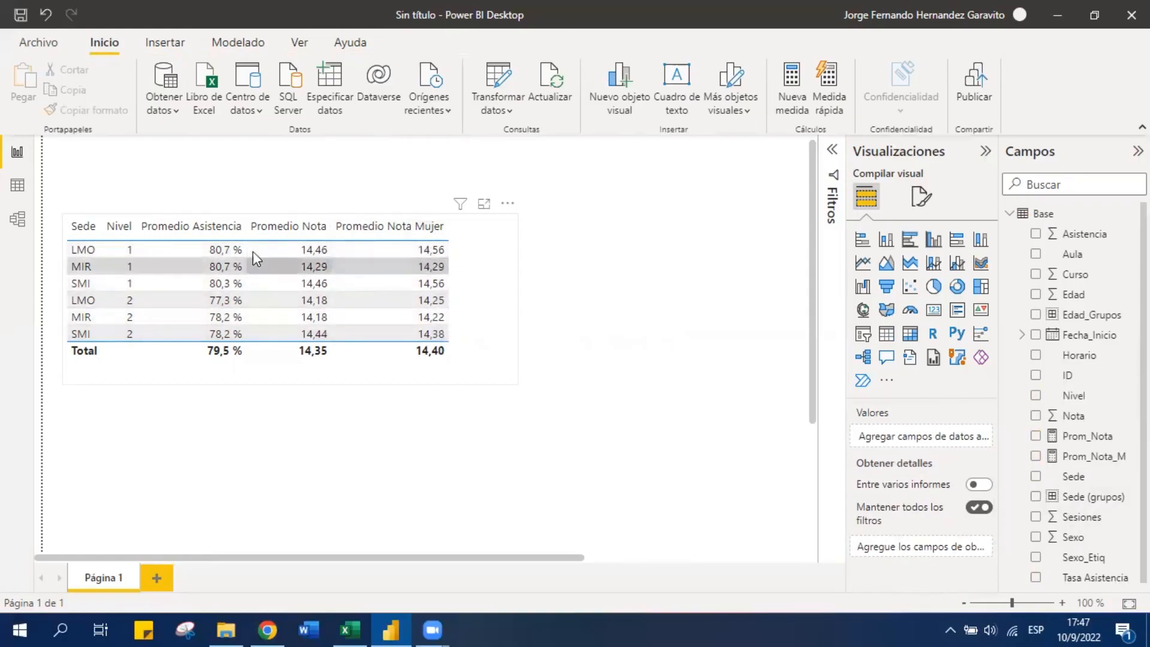
Move the existing table up on the page and insert a new empty table visual directly below it
left_click(479, 281)
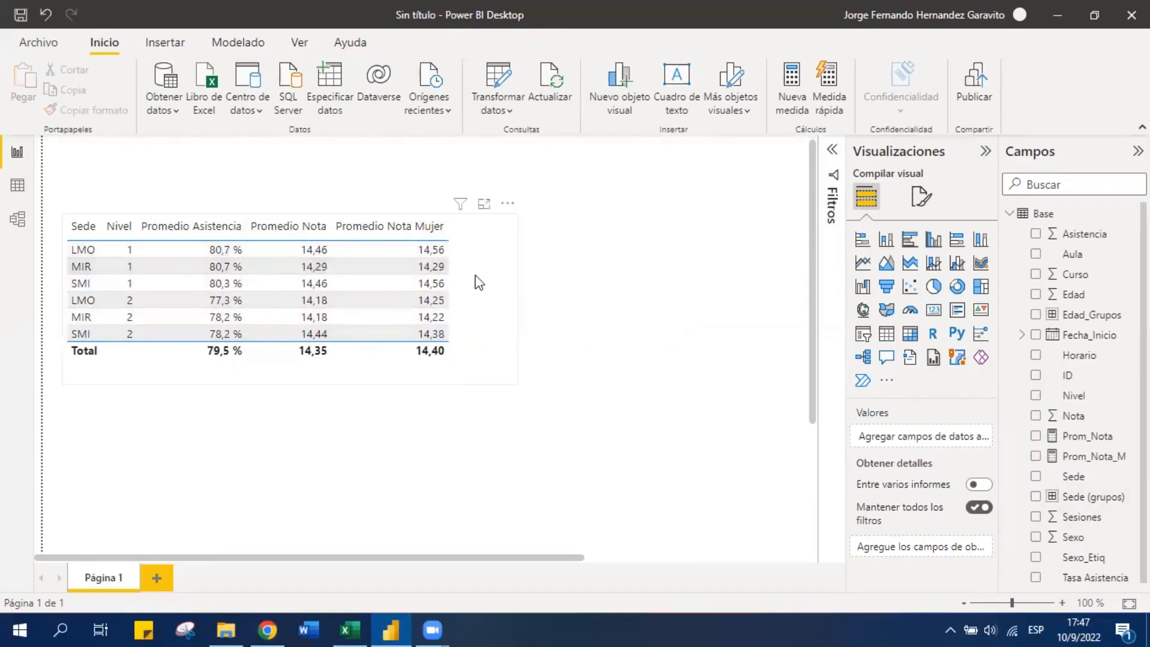
left_click_drag(477, 275, 482, 223)
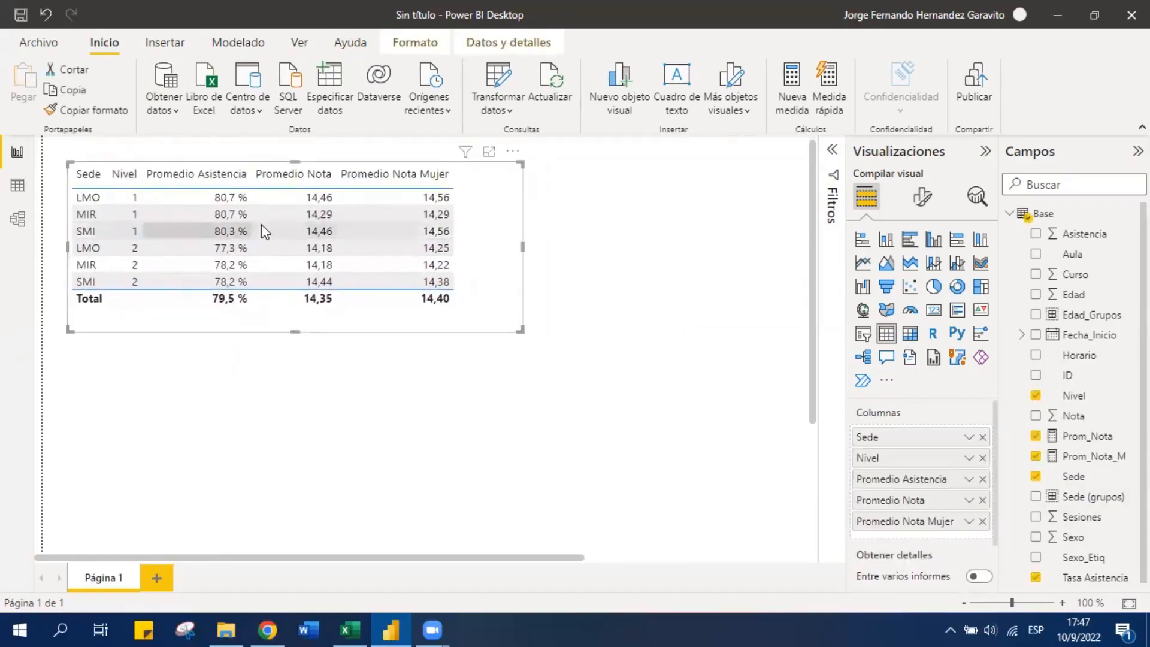
left_click(683, 362)
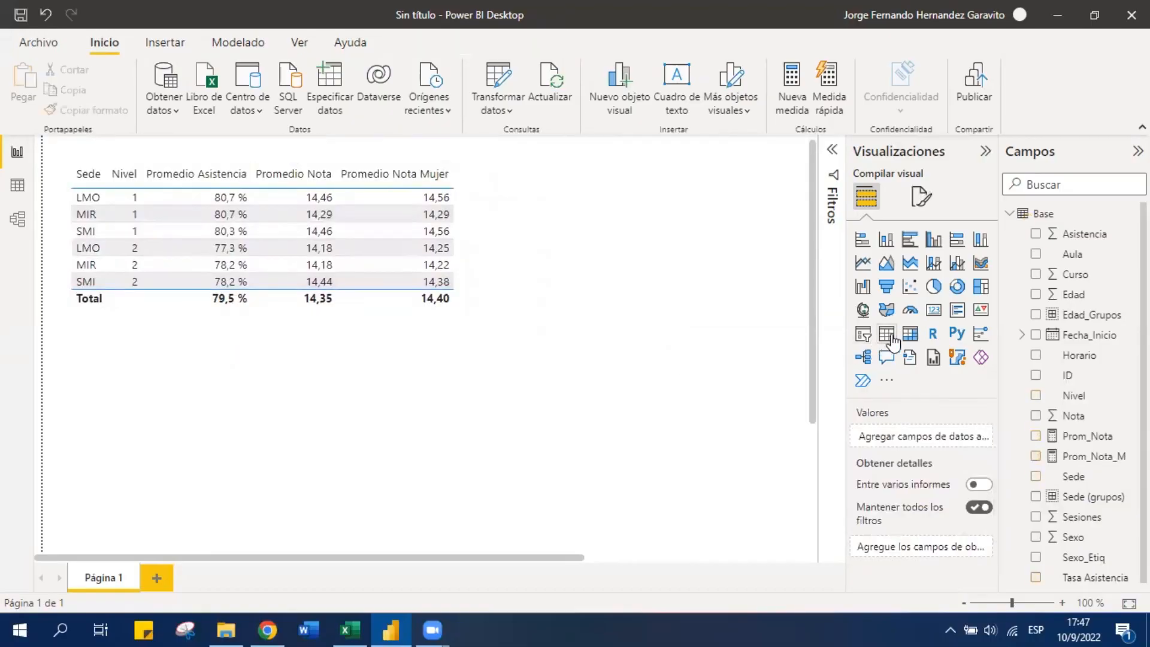
left_click(886, 334)
left_click_drag(430, 378, 431, 341)
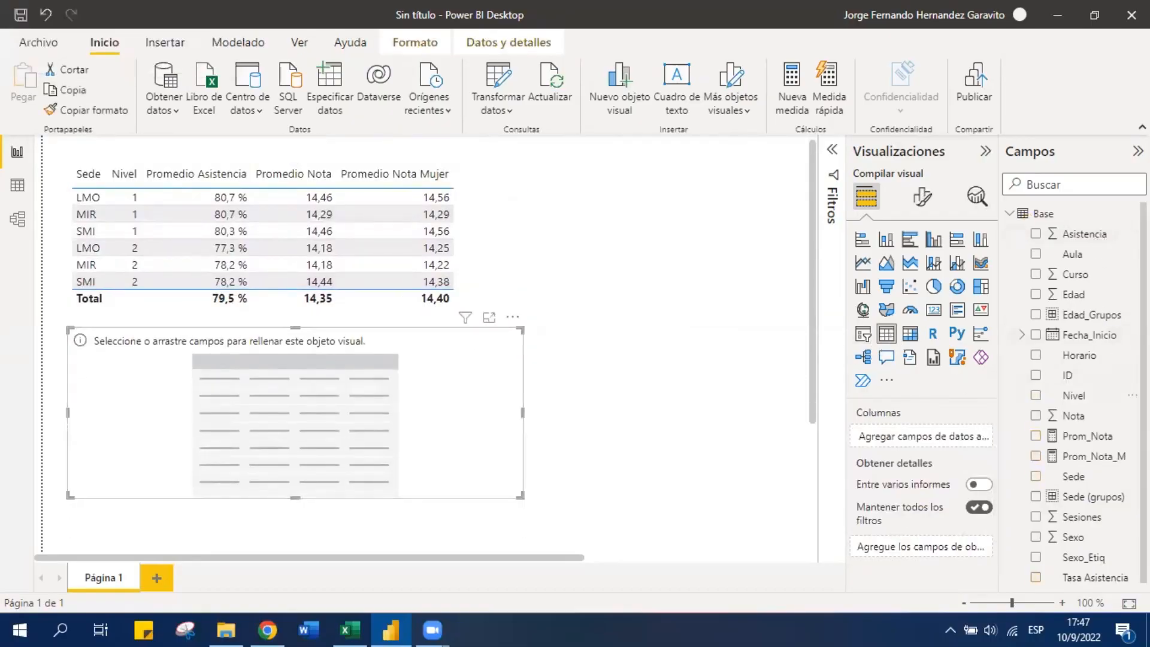
Fill the new table with the columns Sede, Nivel, Sexo_Etiq and Prom_Nota, in that order
left_click_drag(1104, 563, 959, 441)
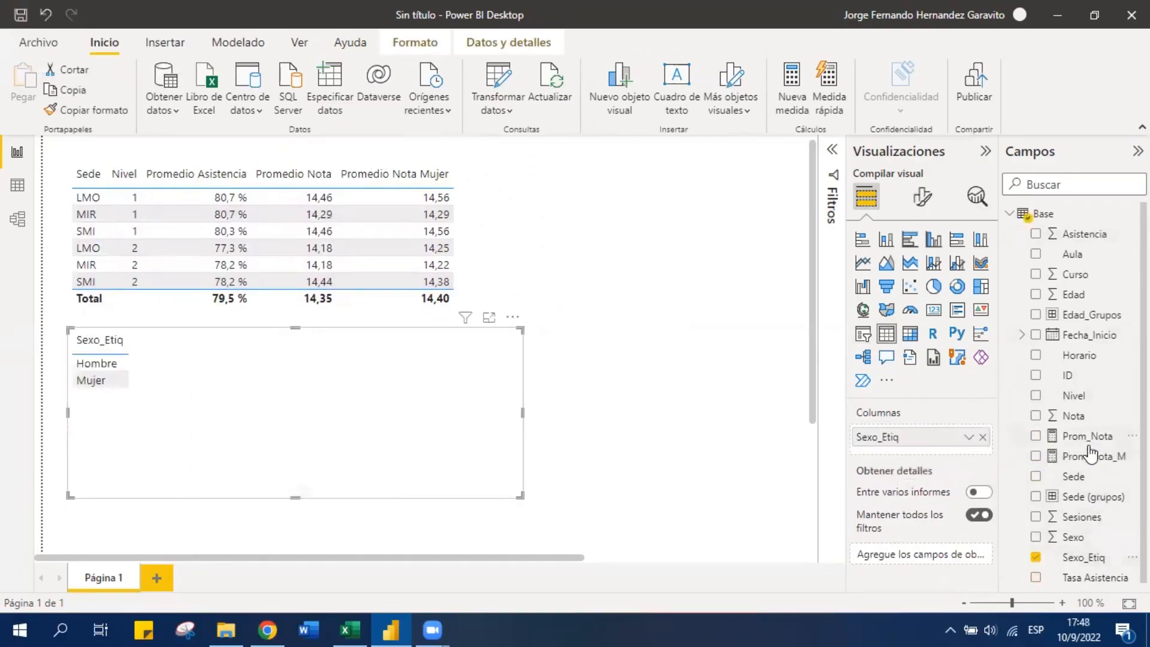
left_click_drag(1089, 437, 965, 443)
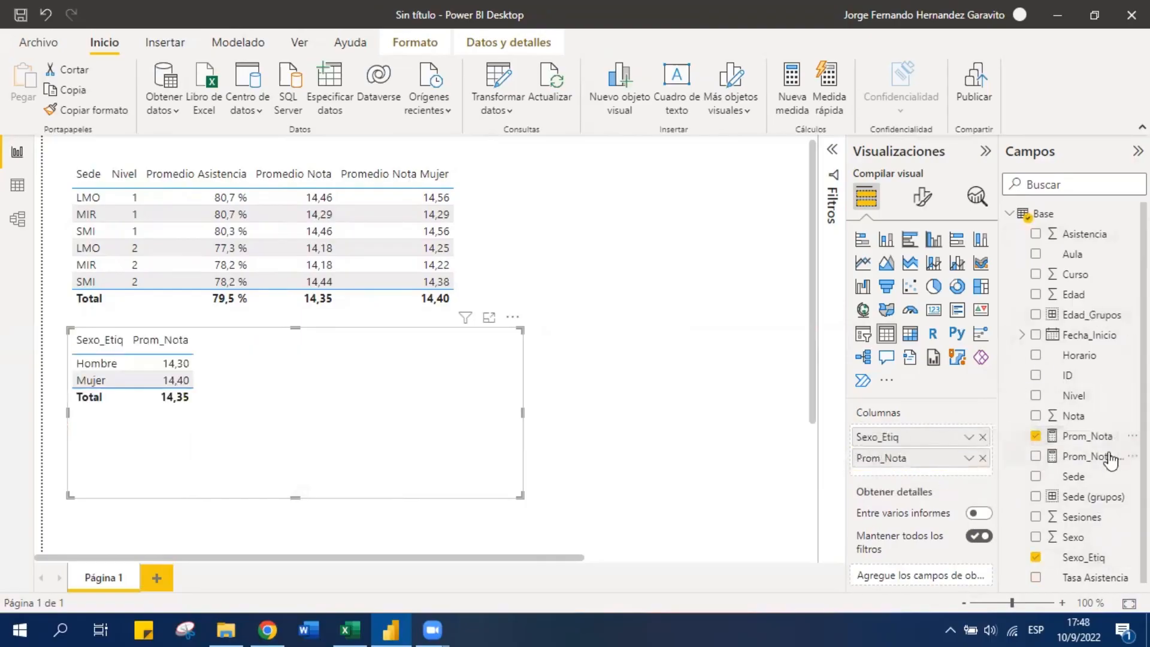
left_click_drag(1081, 478, 962, 440)
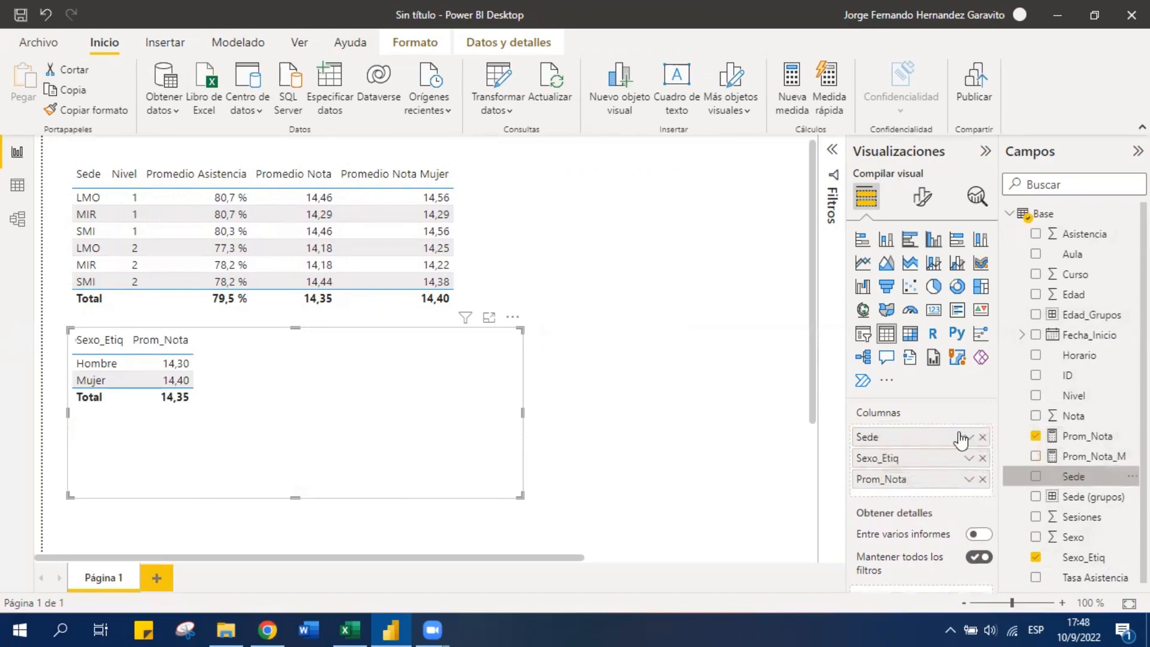
left_click_drag(1078, 395, 966, 451)
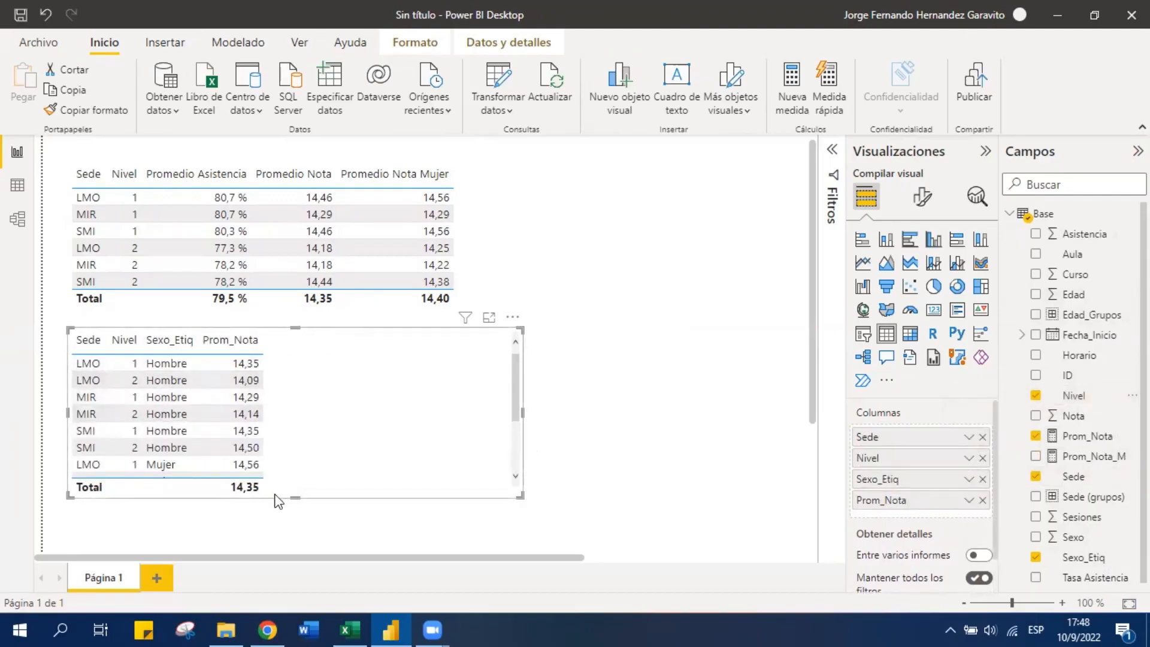
Resize the new table to show all its rows without spare width, and move it to the right of the first table
scroll(295, 513, "down", 3)
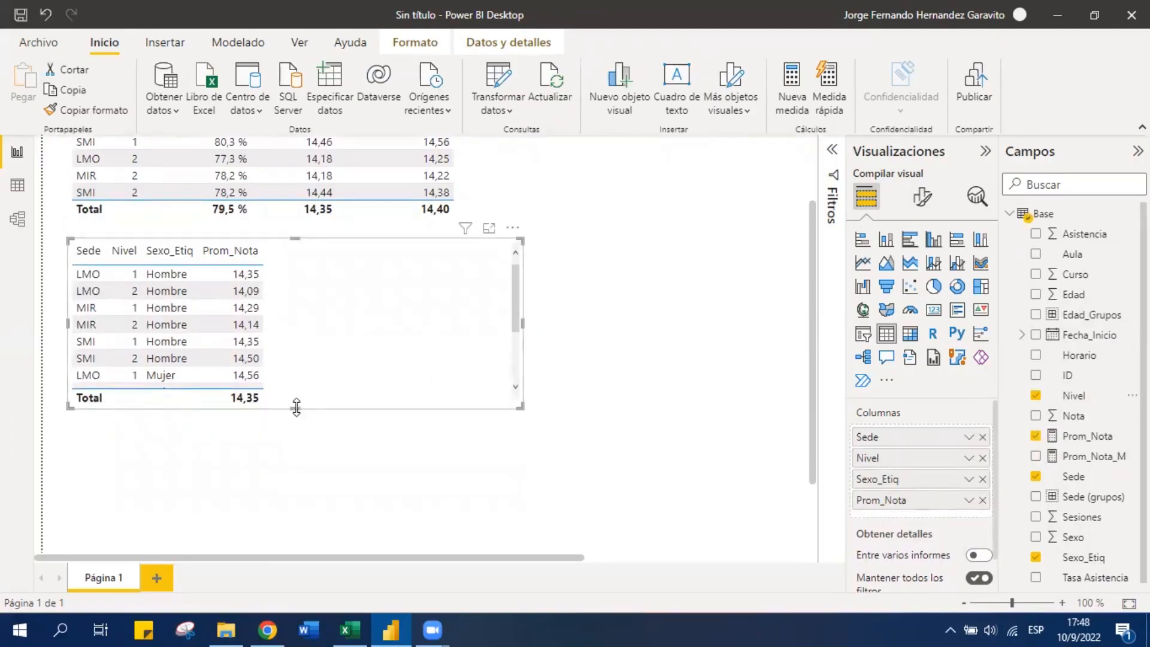
left_click_drag(296, 406, 295, 506)
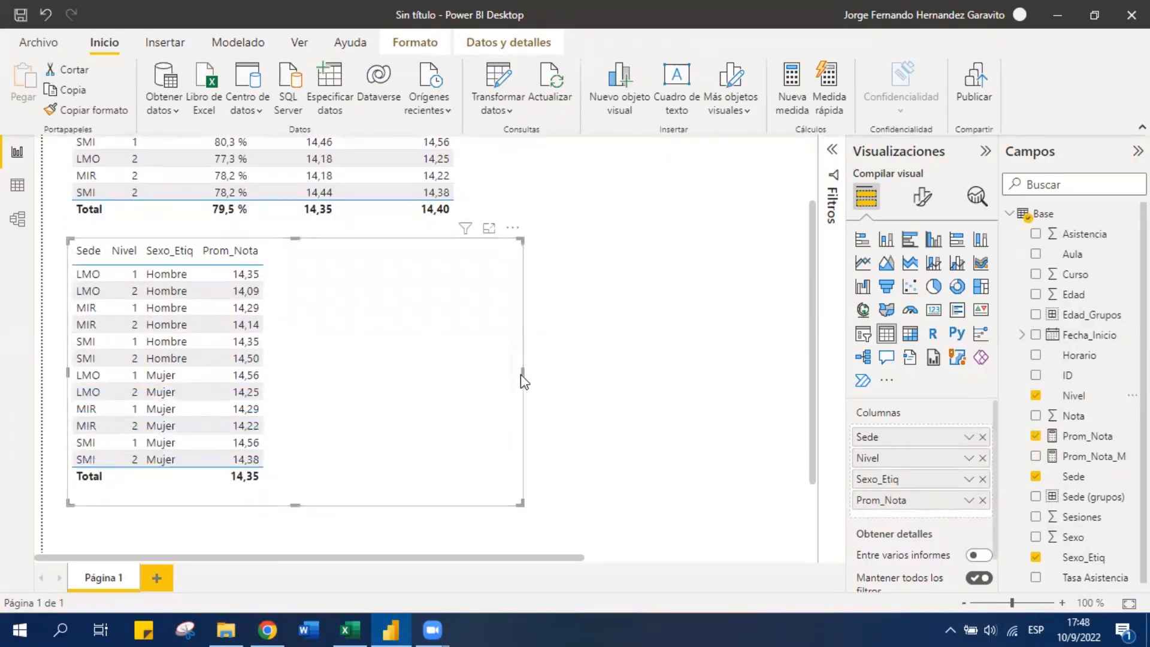
left_click_drag(521, 376, 295, 377)
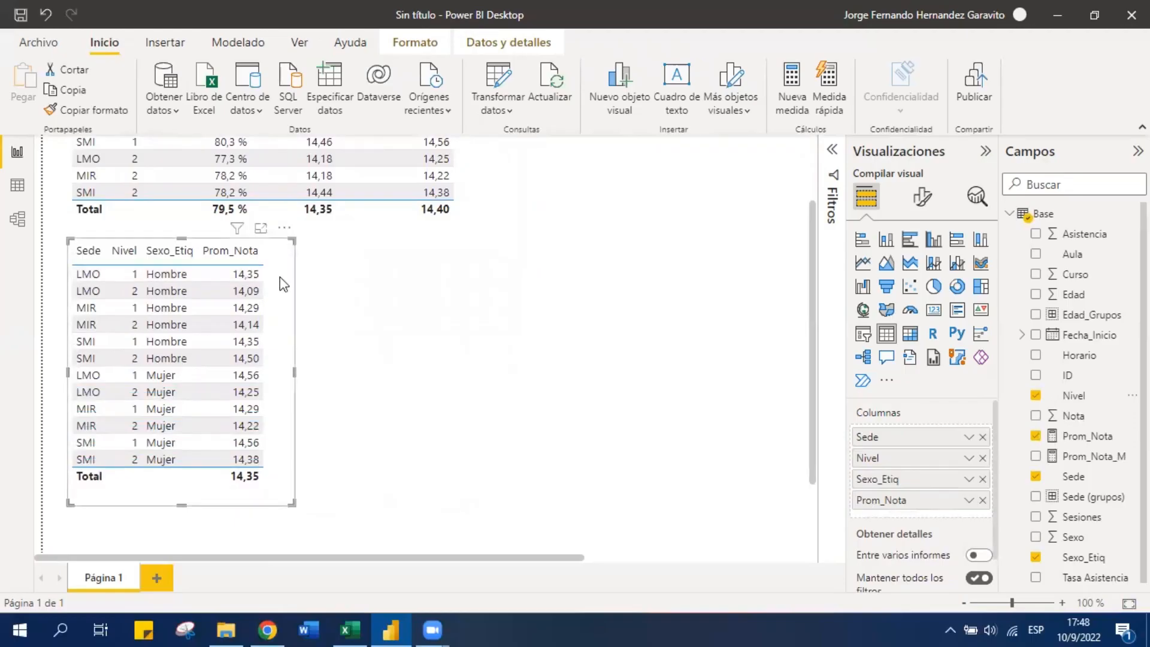
left_click_drag(283, 283, 702, 224)
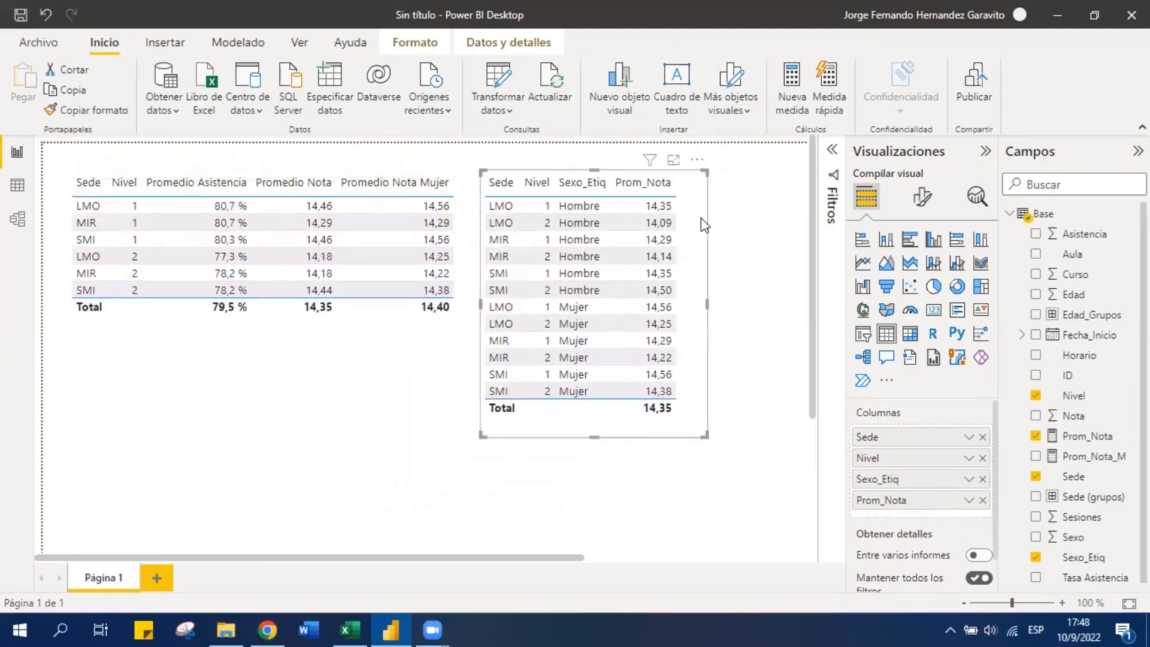
left_click(760, 255)
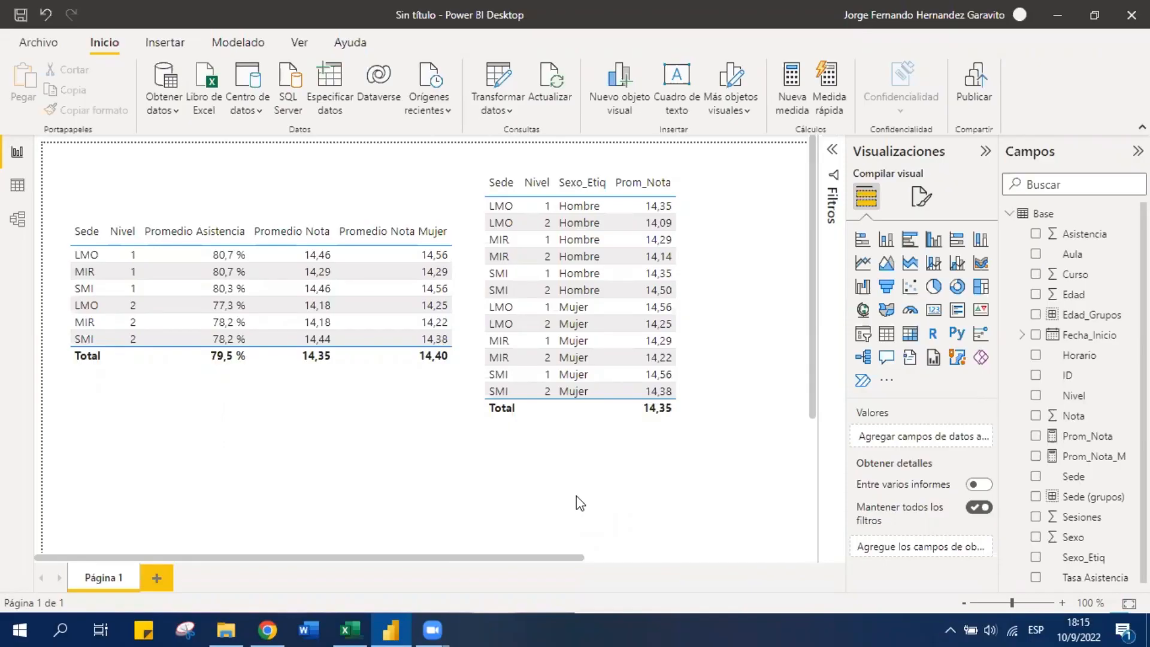
Remove the Promedio Nota and Promedio Nota Mujer columns from the first table
left_click(257, 229)
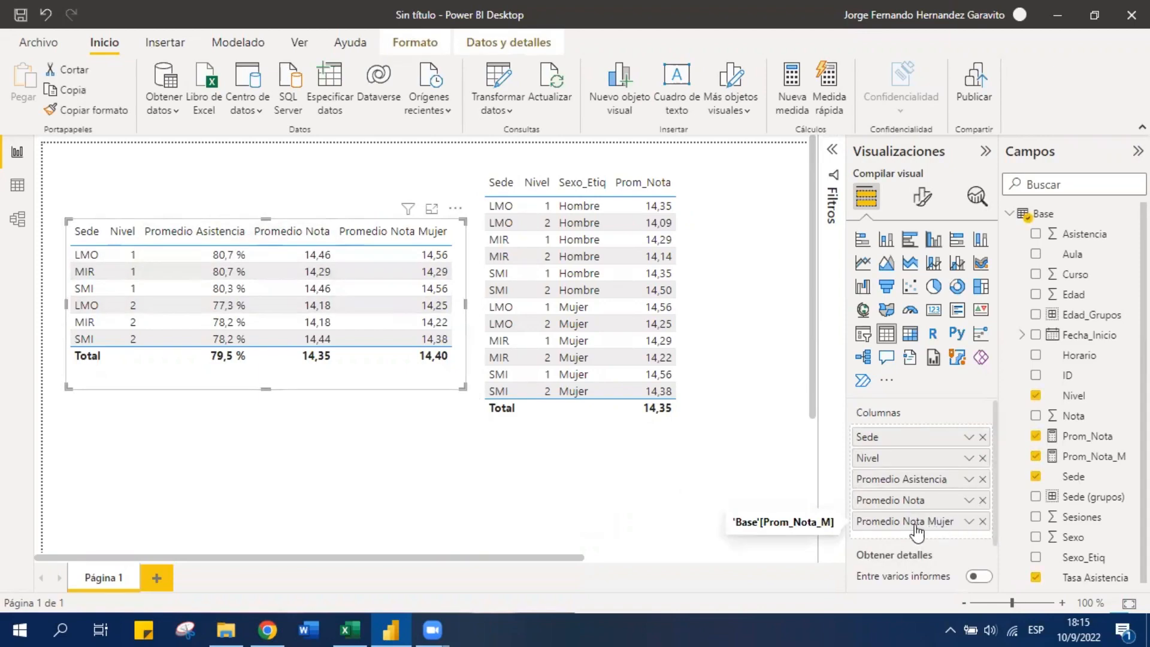
left_click(983, 500)
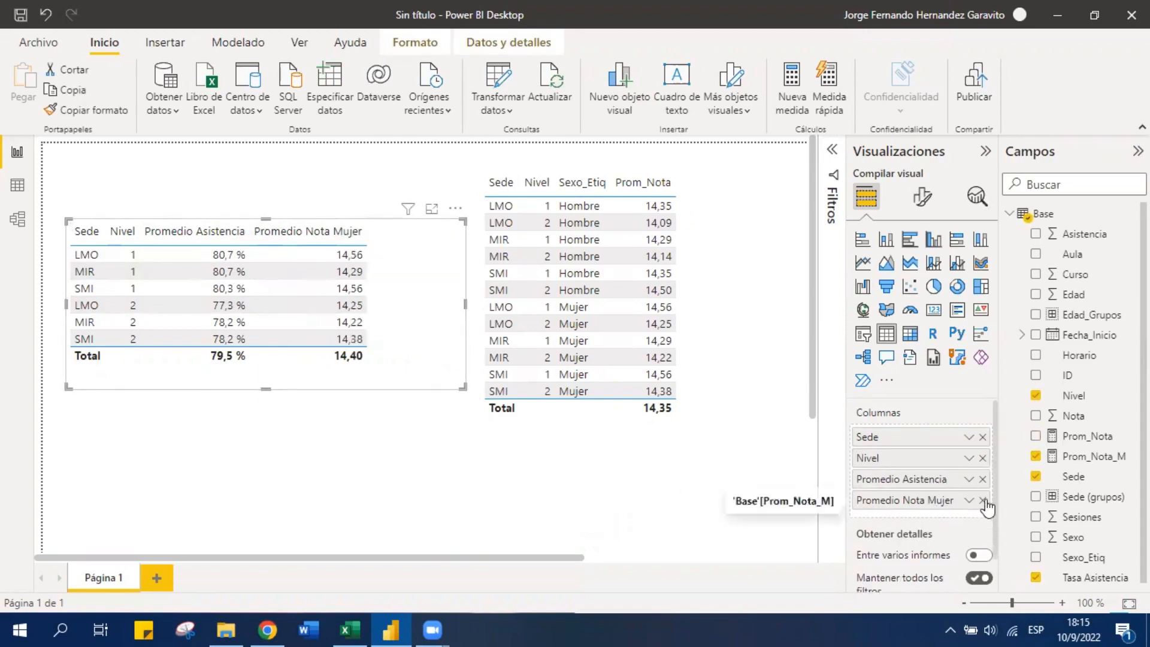
left_click(984, 501)
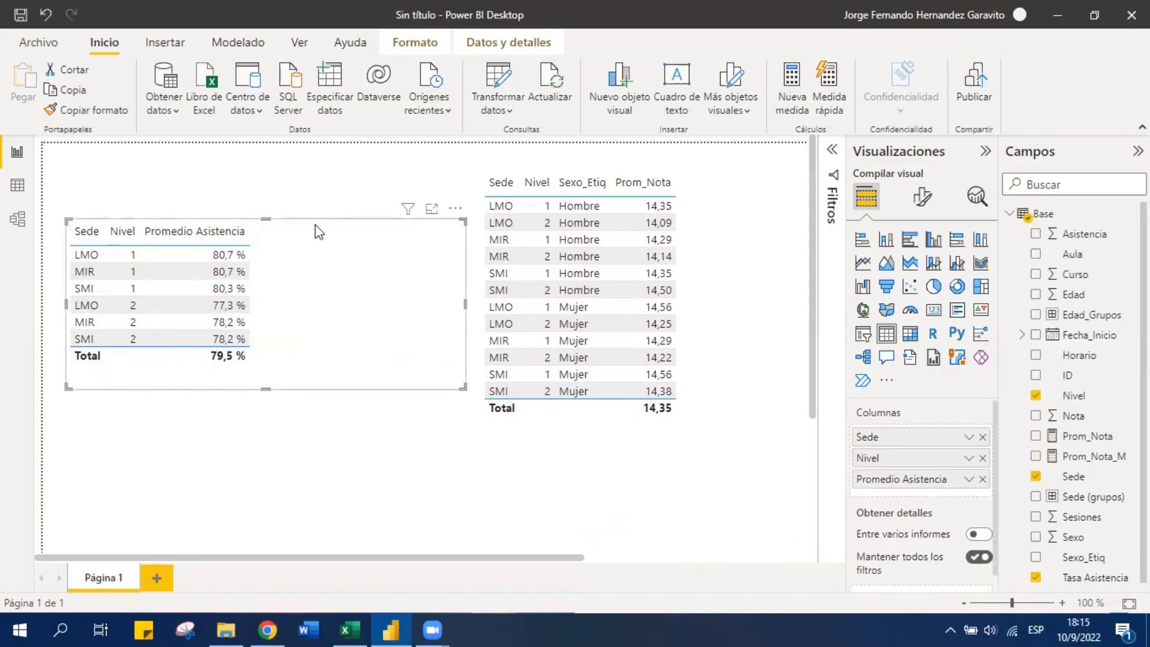
Narrow the attendance table to its remaining columns and place it beside the grade table with their top edges aligned
left_click_drag(466, 304, 441, 216)
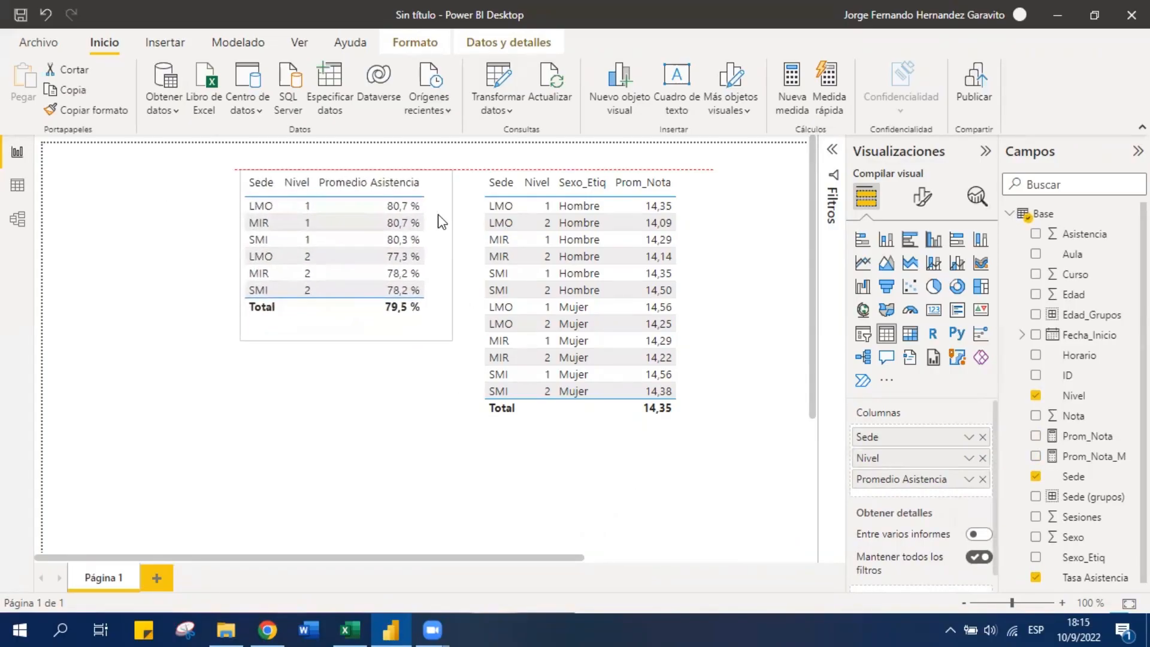
left_click(620, 470)
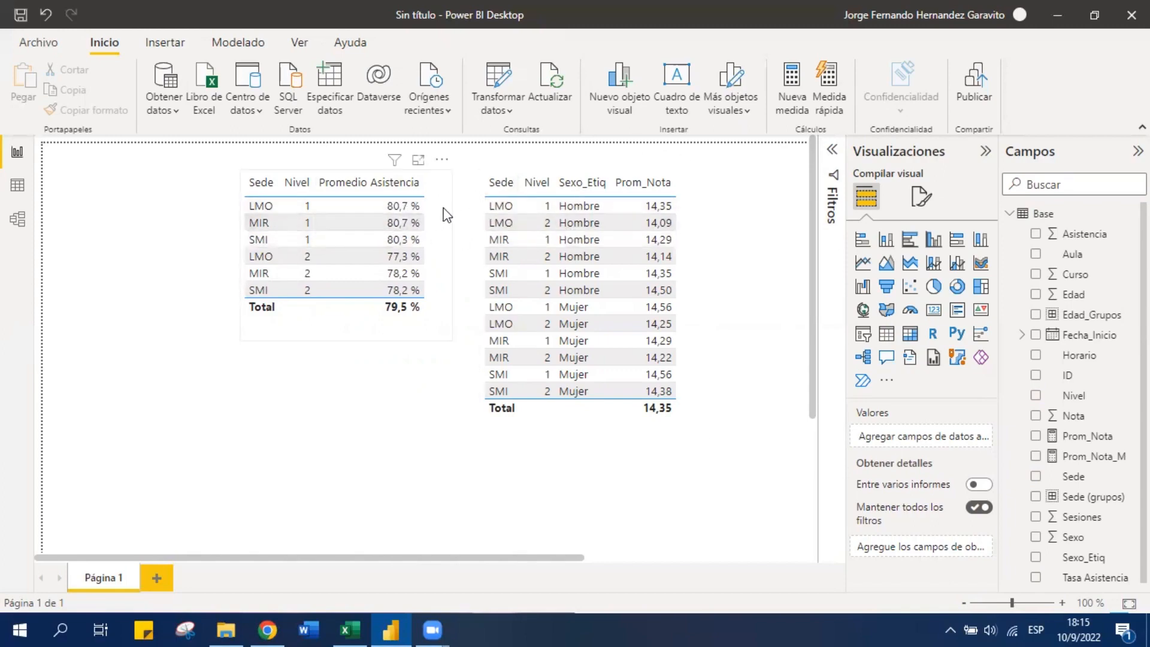
mouse_move(447, 215)
left_mouse_down()
mouse_move(378, 305)
mouse_move(460, 214)
left_mouse_up()
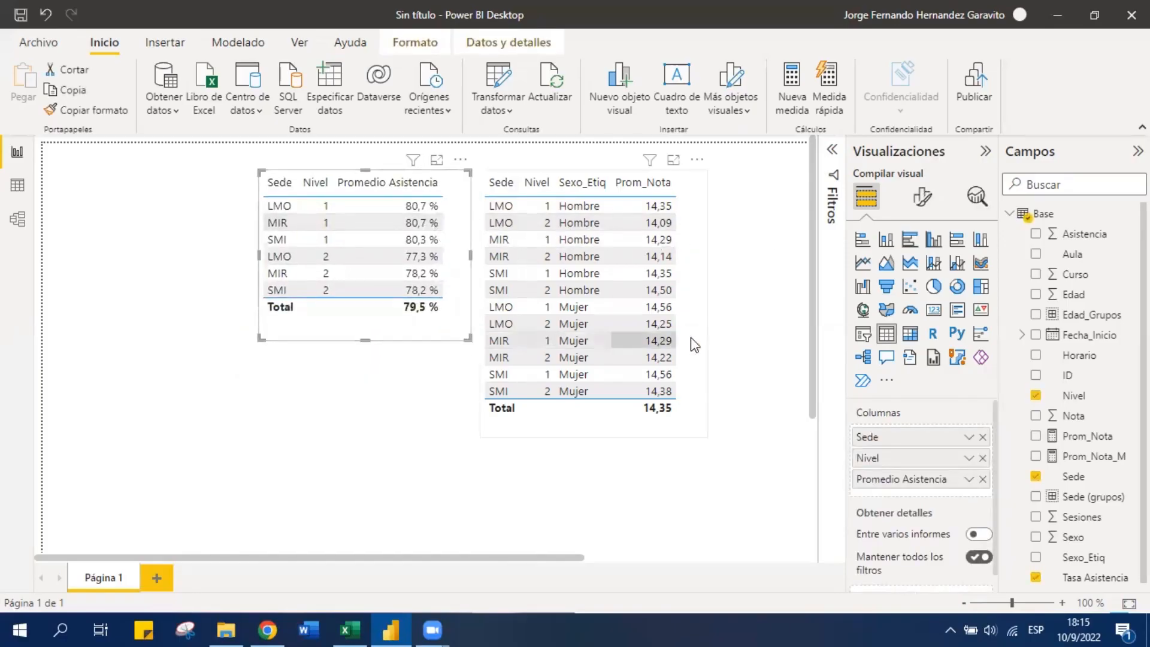
left_click(732, 362)
left_click_drag(758, 454, 203, 147)
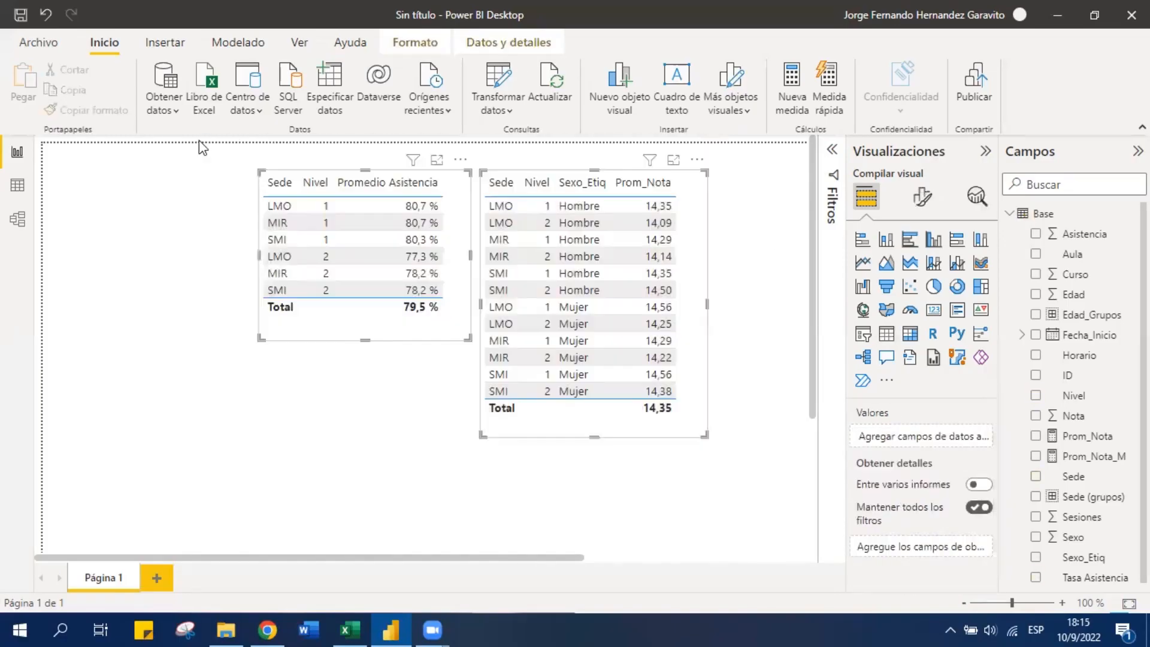
left_click(746, 259)
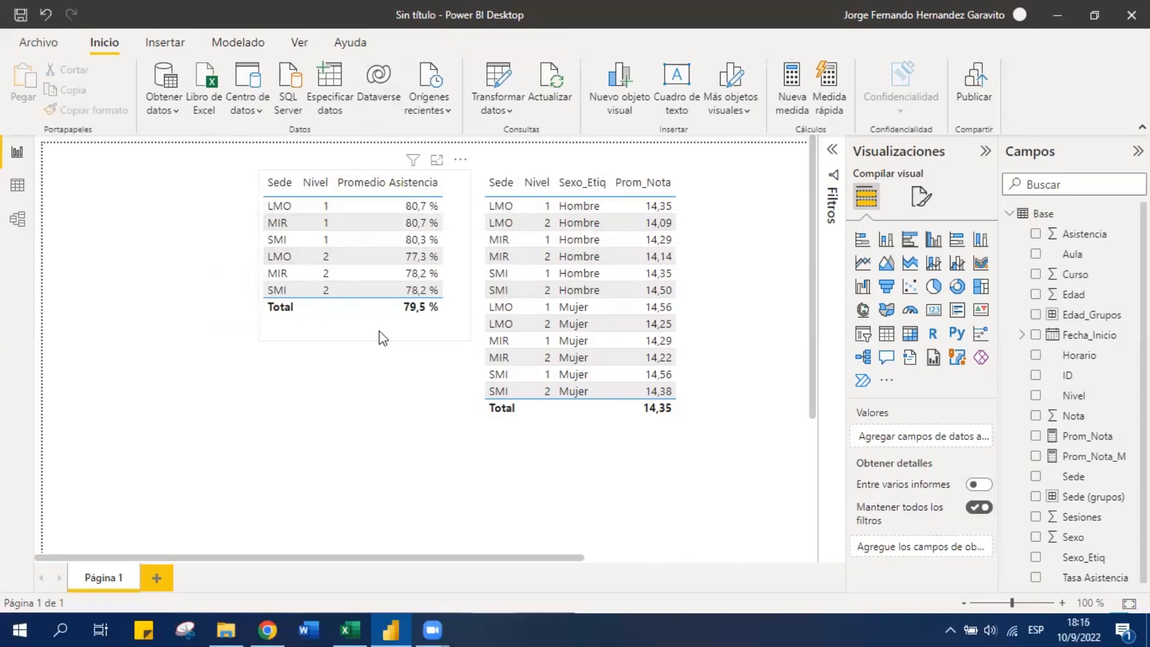
Group the attendance table and the grade table into one object, and select the group
left_click(396, 335)
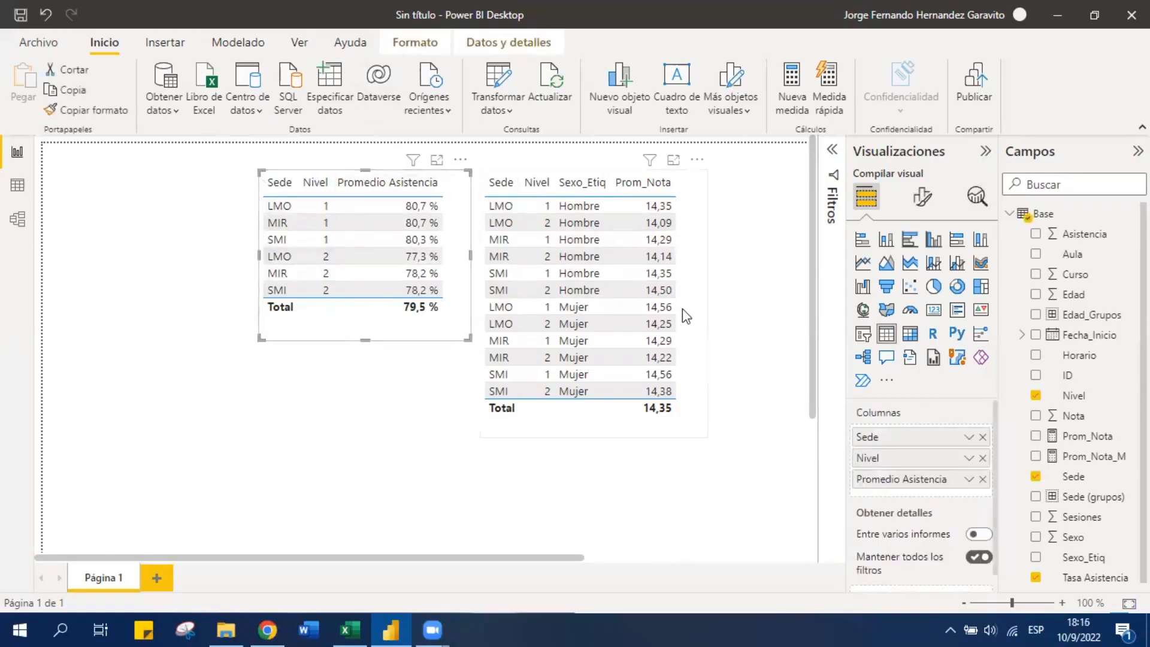
left_click(700, 312, "ctrl")
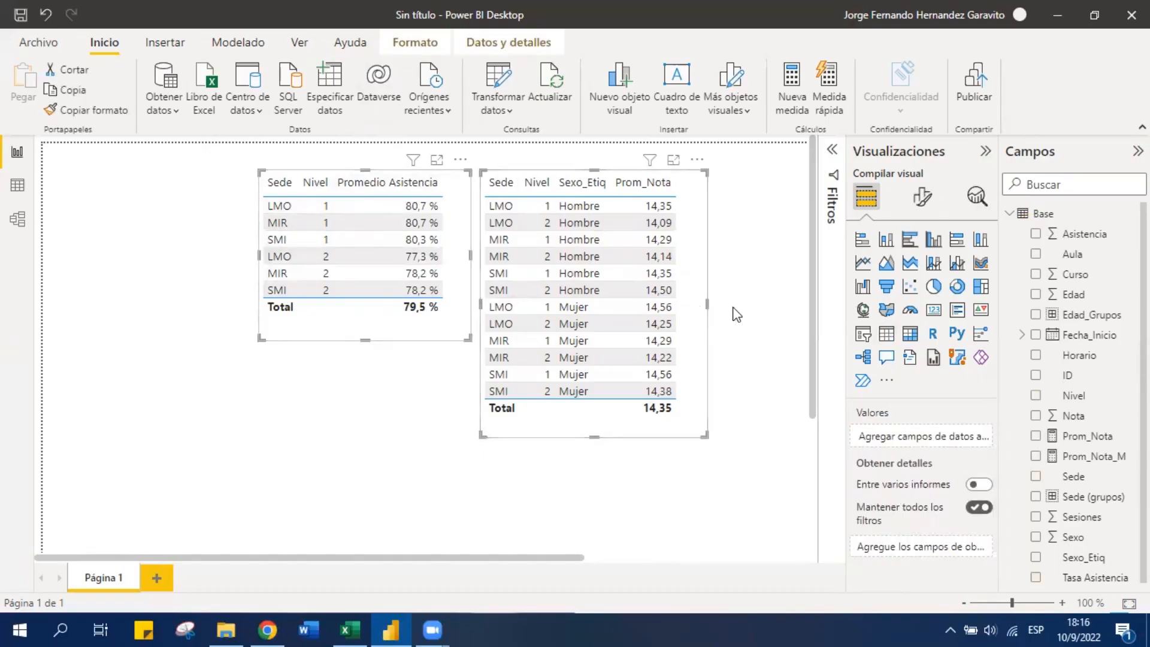
right_click(693, 215)
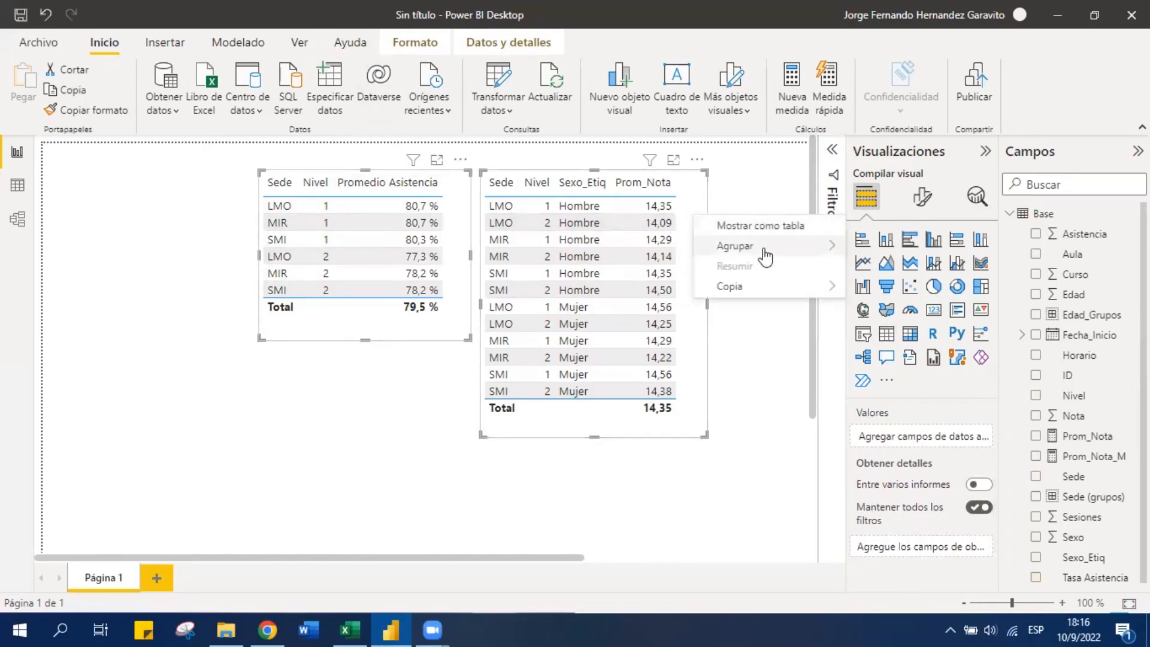
mouse_move(766, 257)
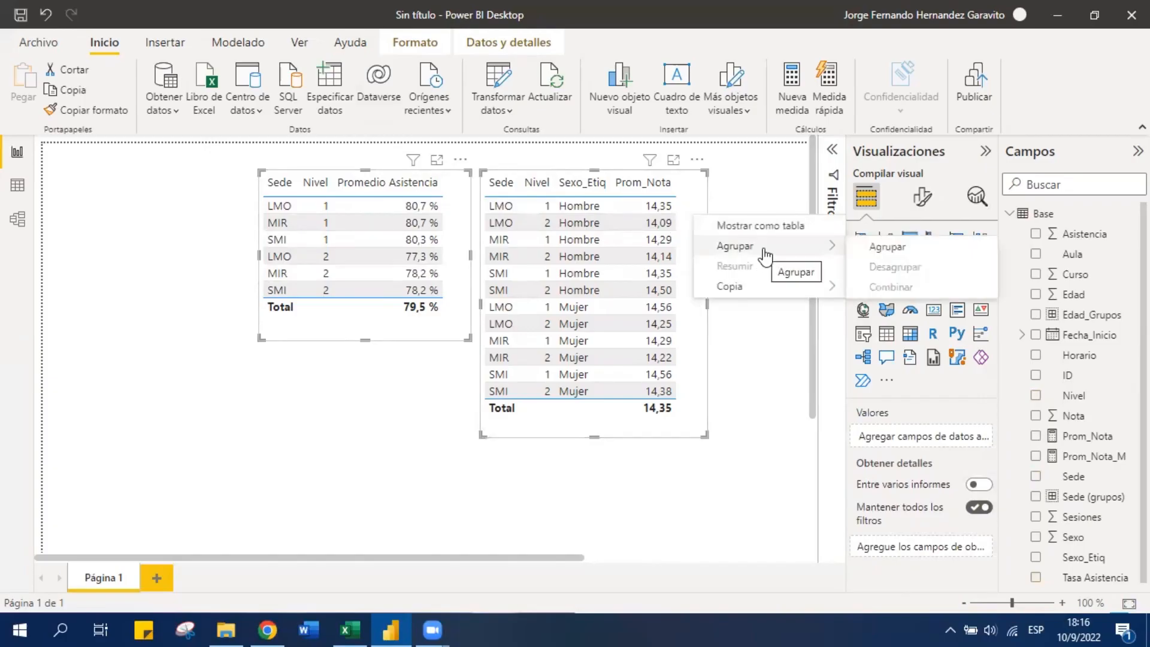
left_click(892, 258)
left_click(307, 408)
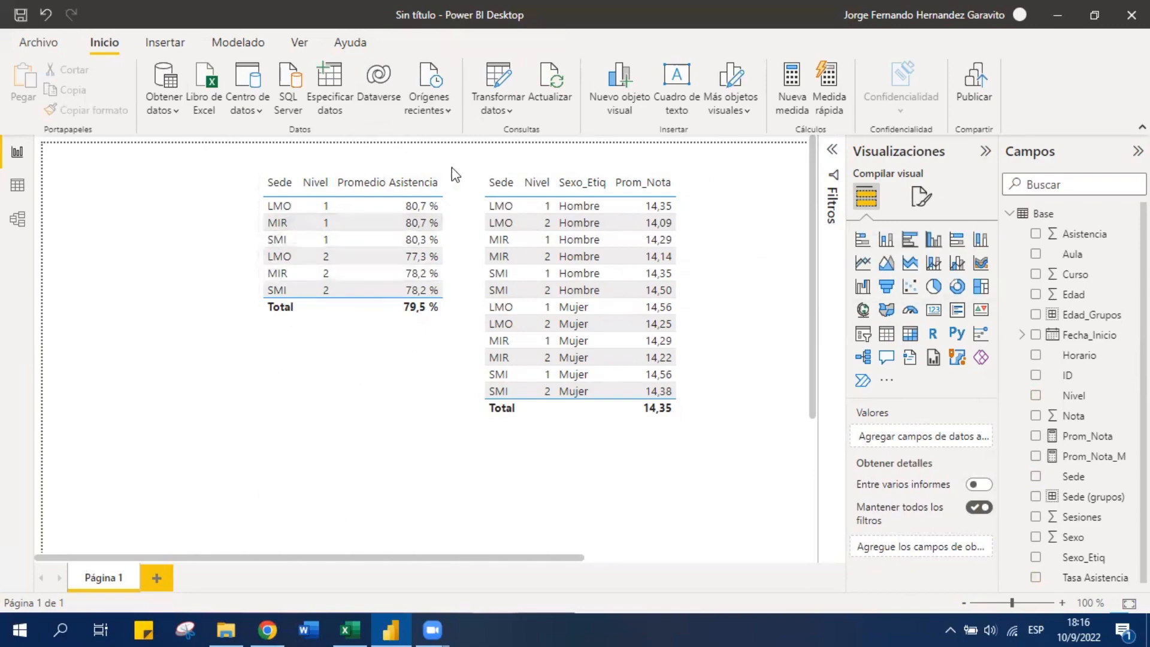
left_click(465, 178)
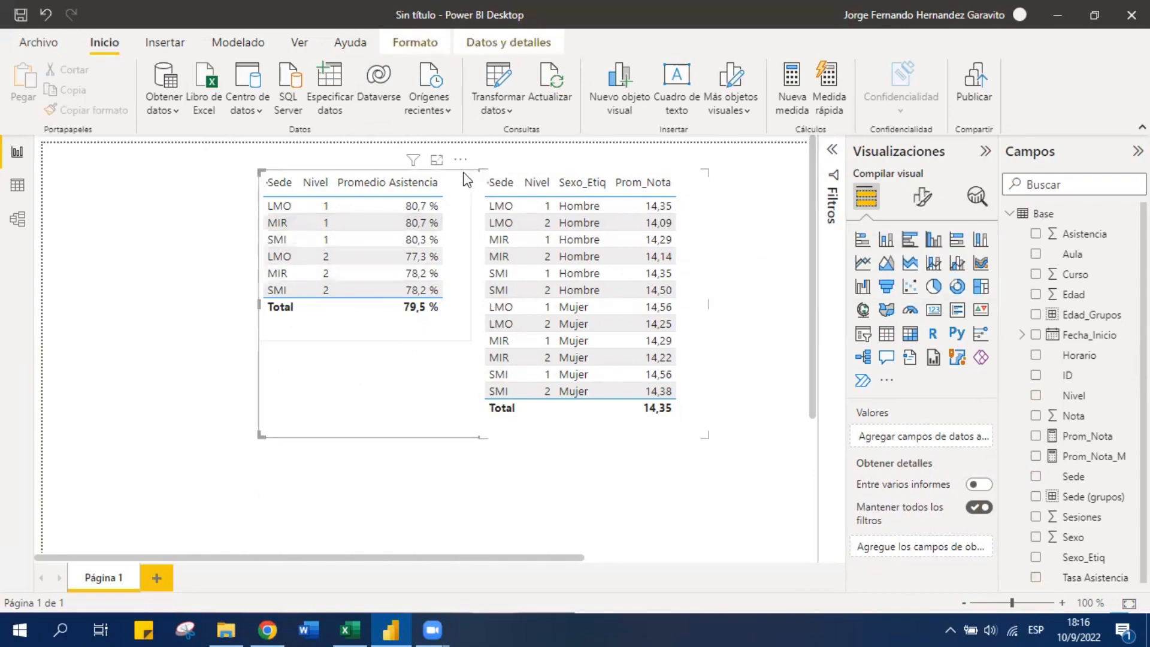
left_click(394, 438)
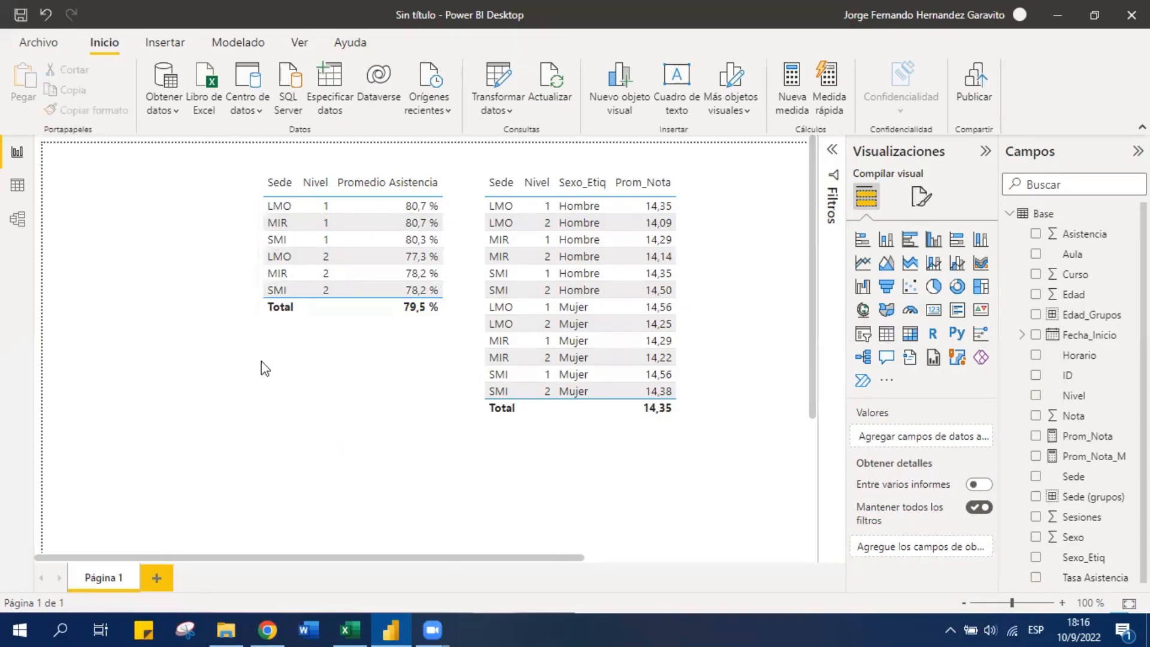
left_click(693, 262)
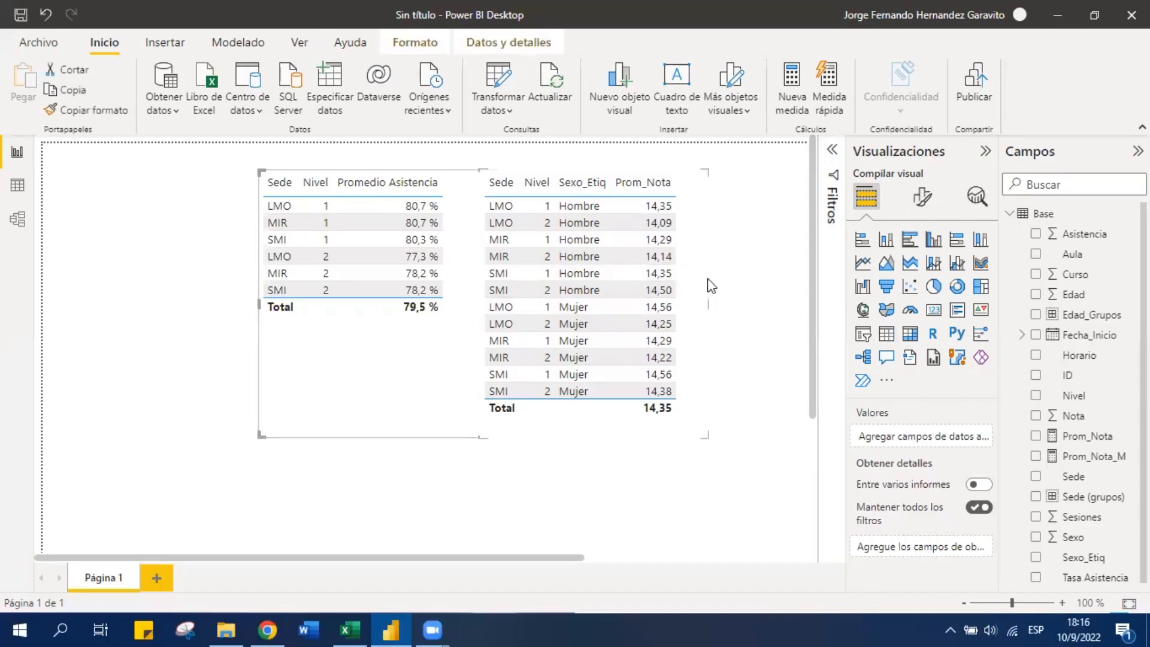
Move the grouped tables closer to the left edge of the report page and slightly lower, and deselect the group
left_click_drag(701, 280, 588, 298)
left_click(660, 306)
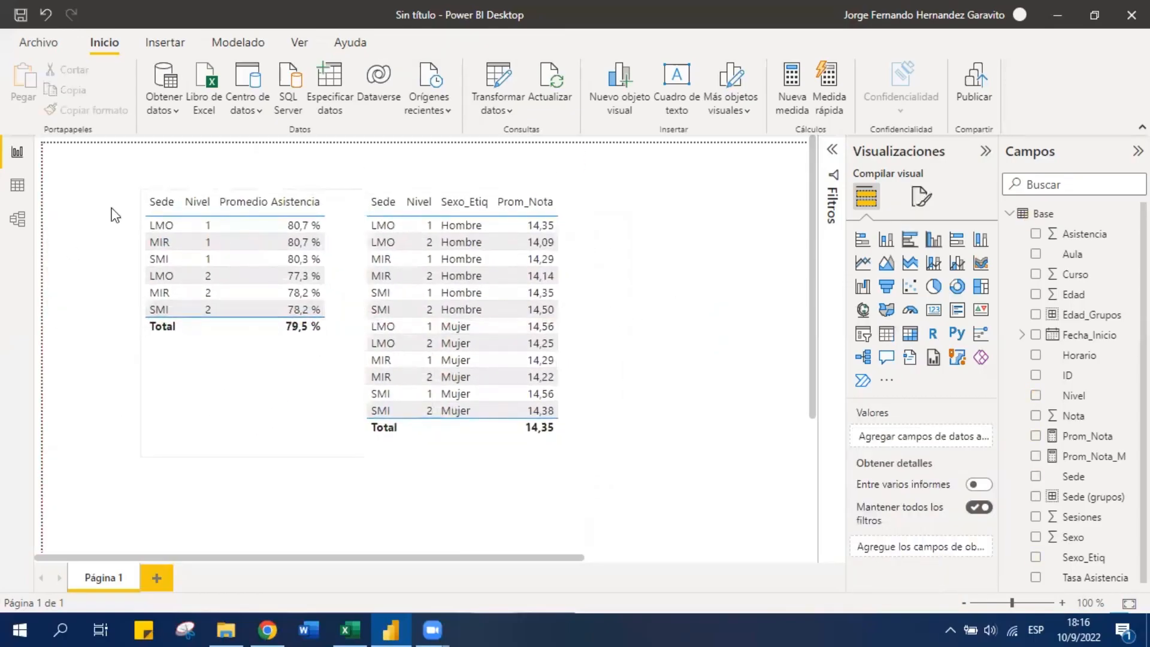
Select the attendance table inside the group and view its options for bringing it forward and sending it backward
left_click(334, 226)
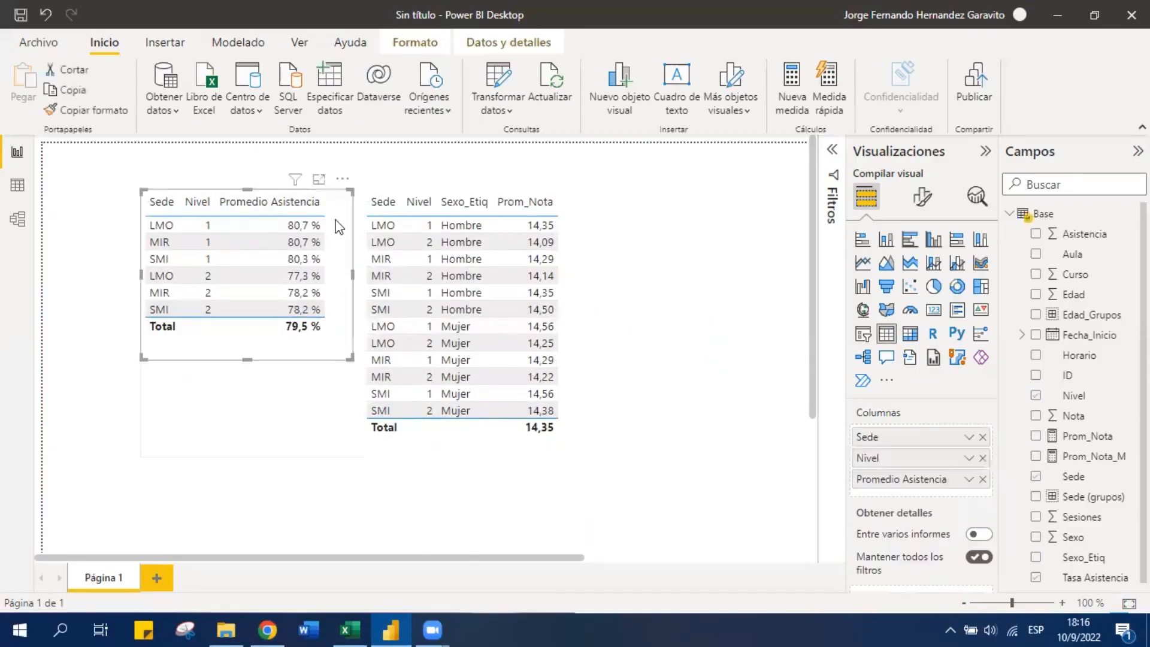
right_click(336, 228)
left_click(337, 217)
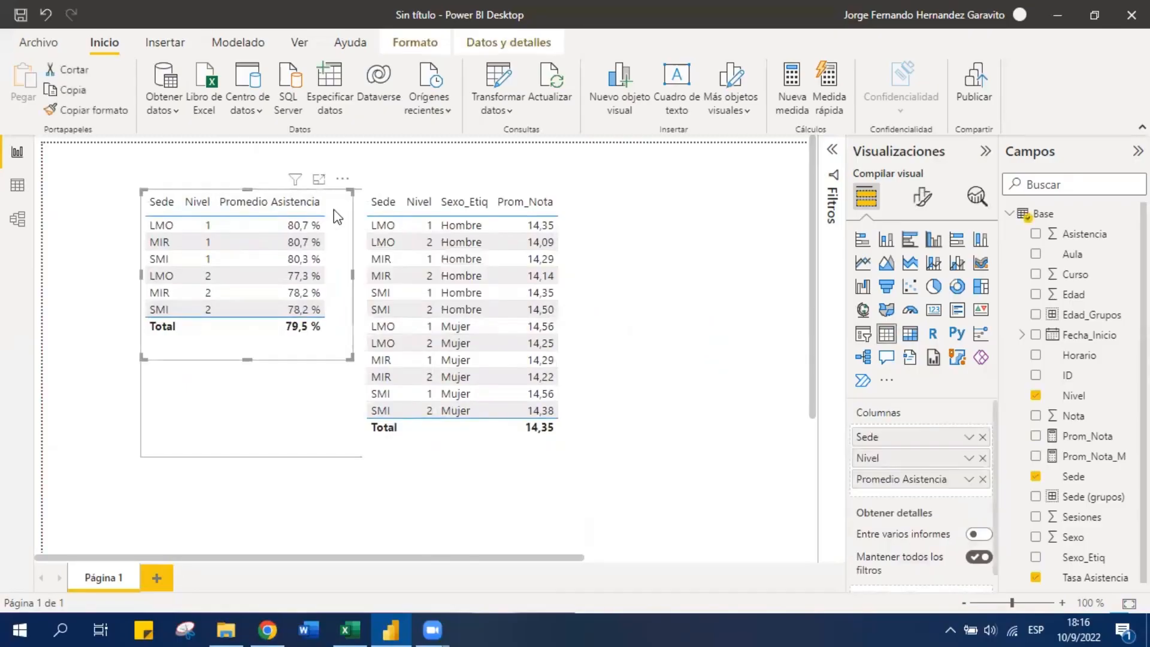
left_click(398, 42)
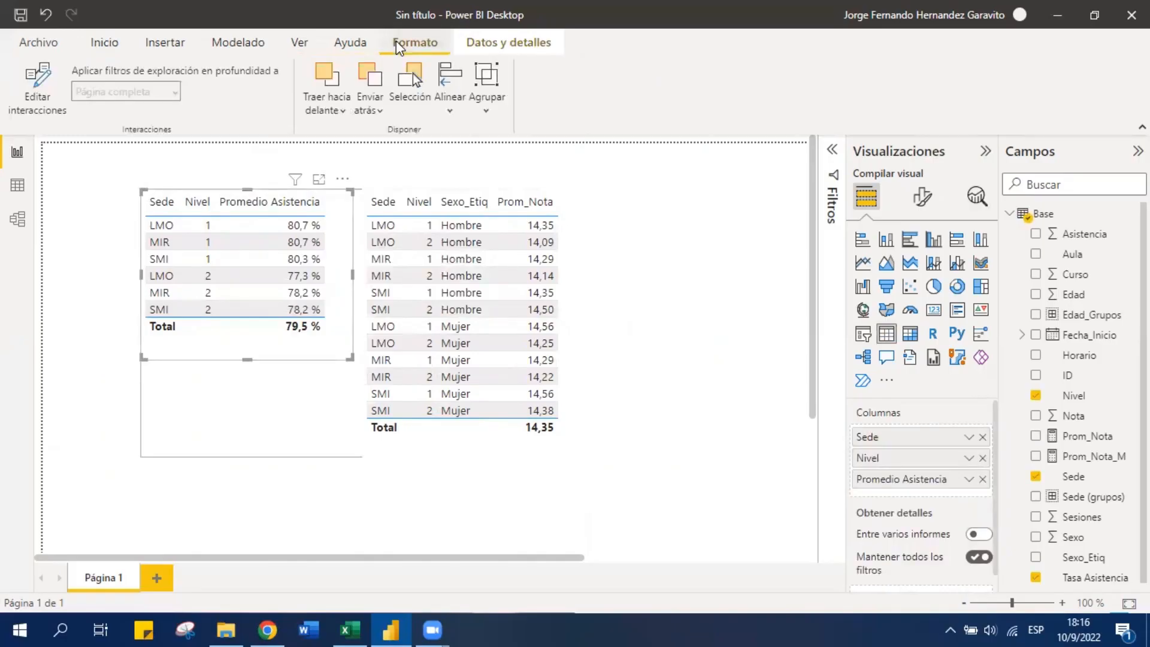
left_click(340, 111)
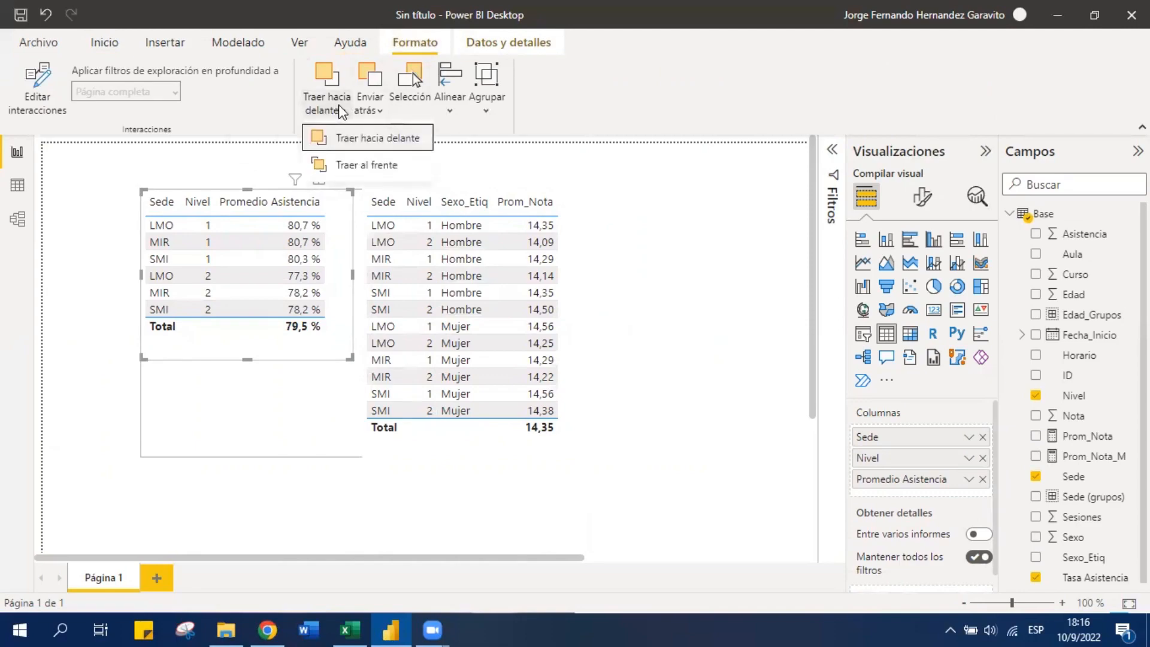
left_click(378, 111)
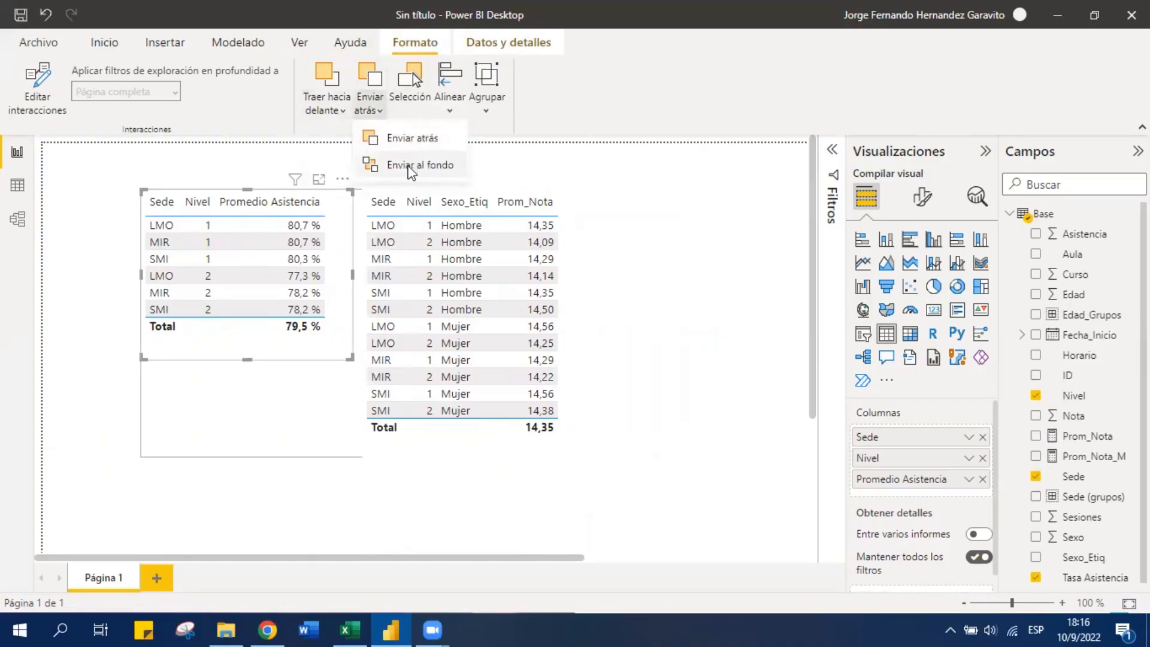
left_click(707, 314)
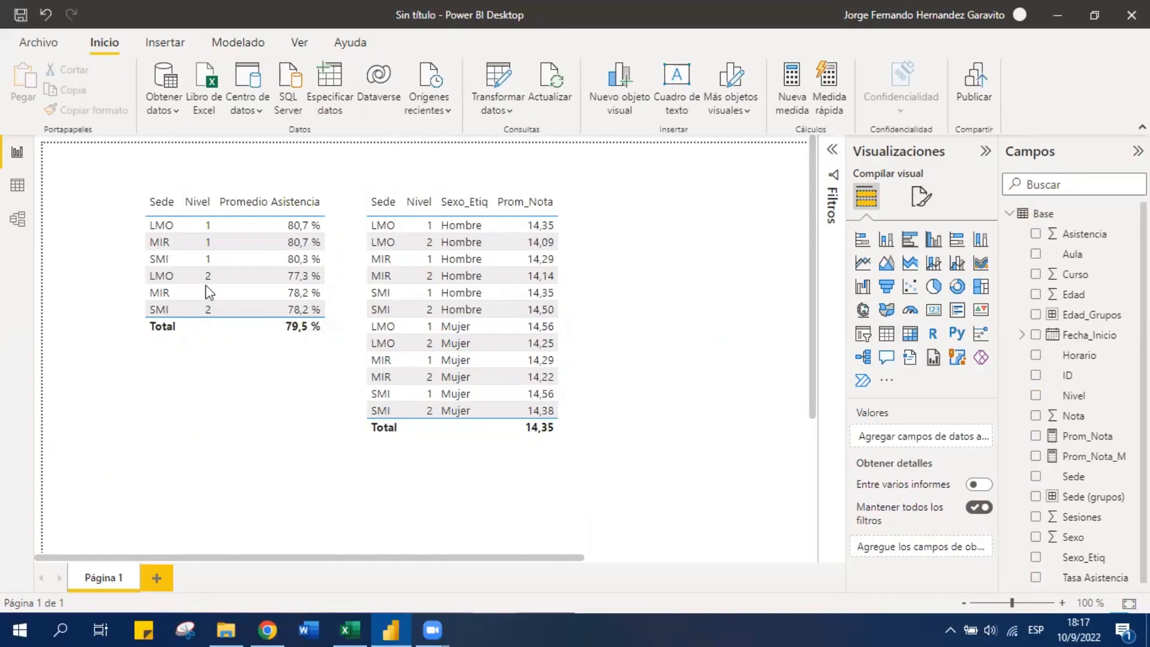
Test cross-filtering with the LMO level 1 attendance row and the MIR level 1 Hombre grade row, clearing each filter
left_click(161, 226)
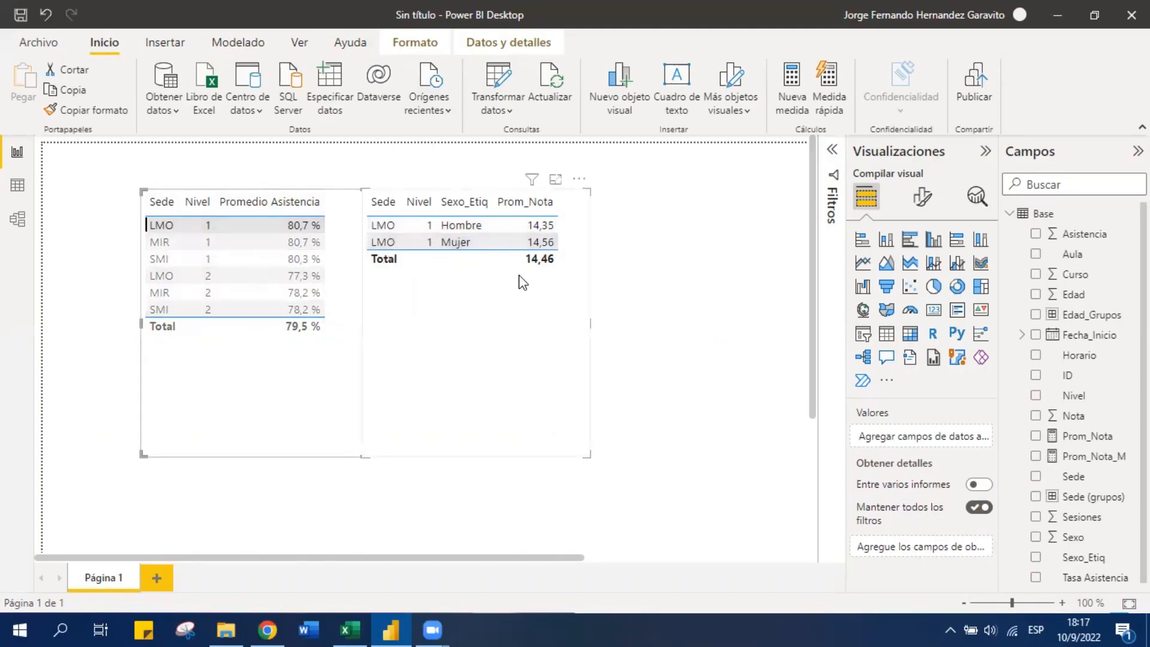
left_click(171, 221)
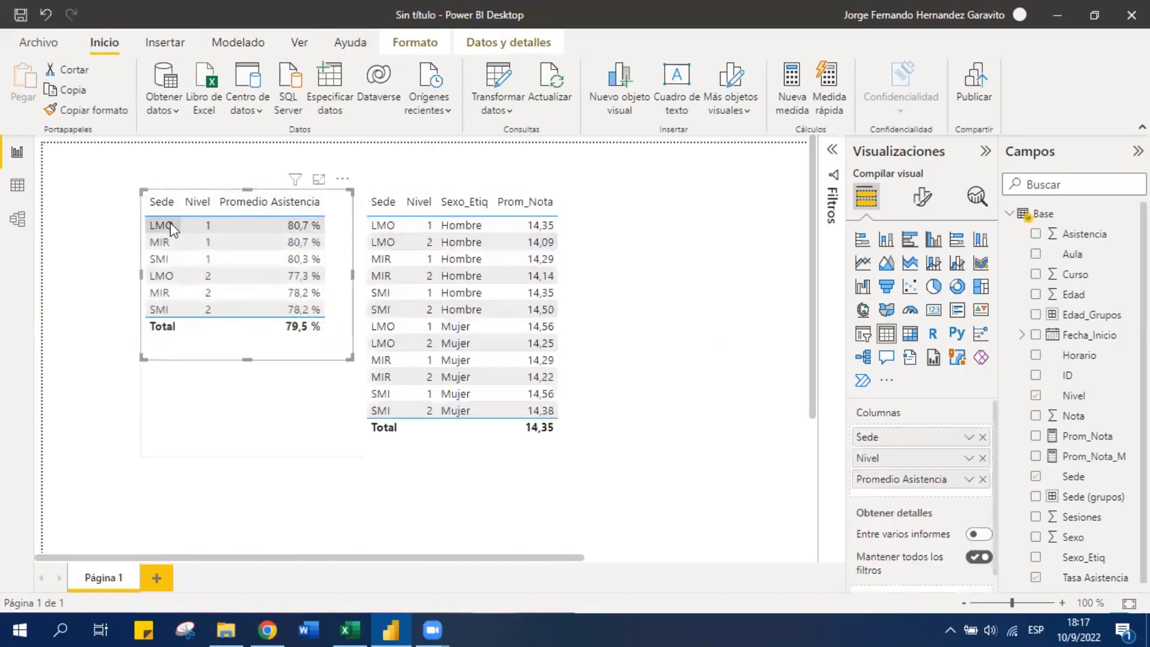
left_click(382, 264)
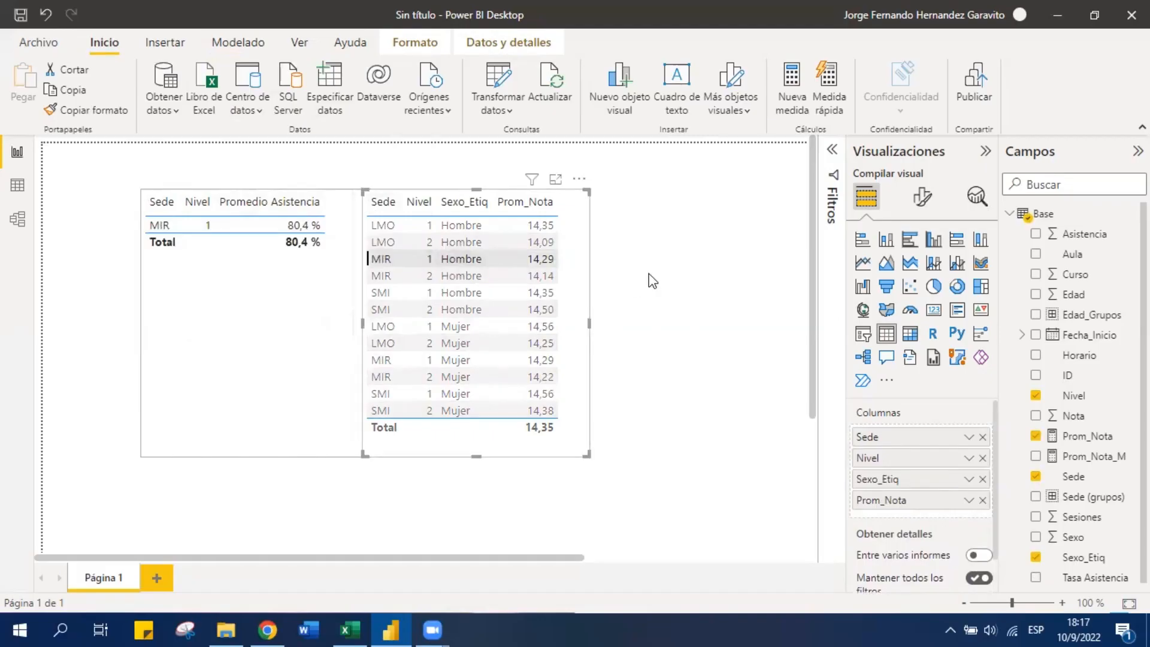
left_click(390, 260)
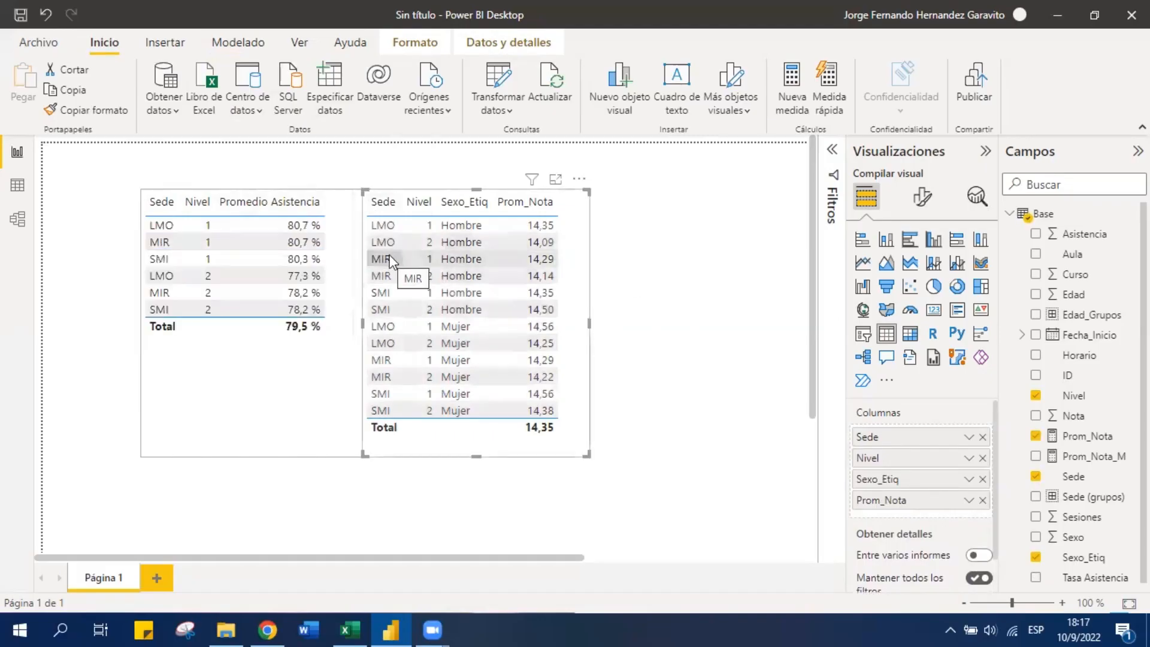
left_click(679, 270)
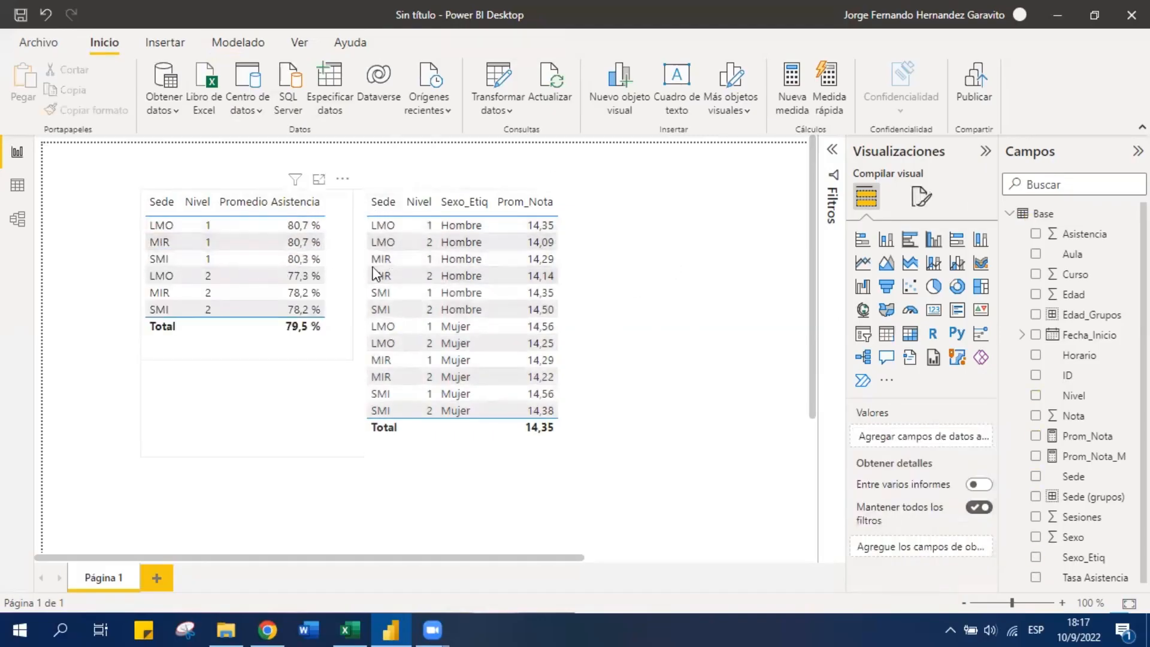